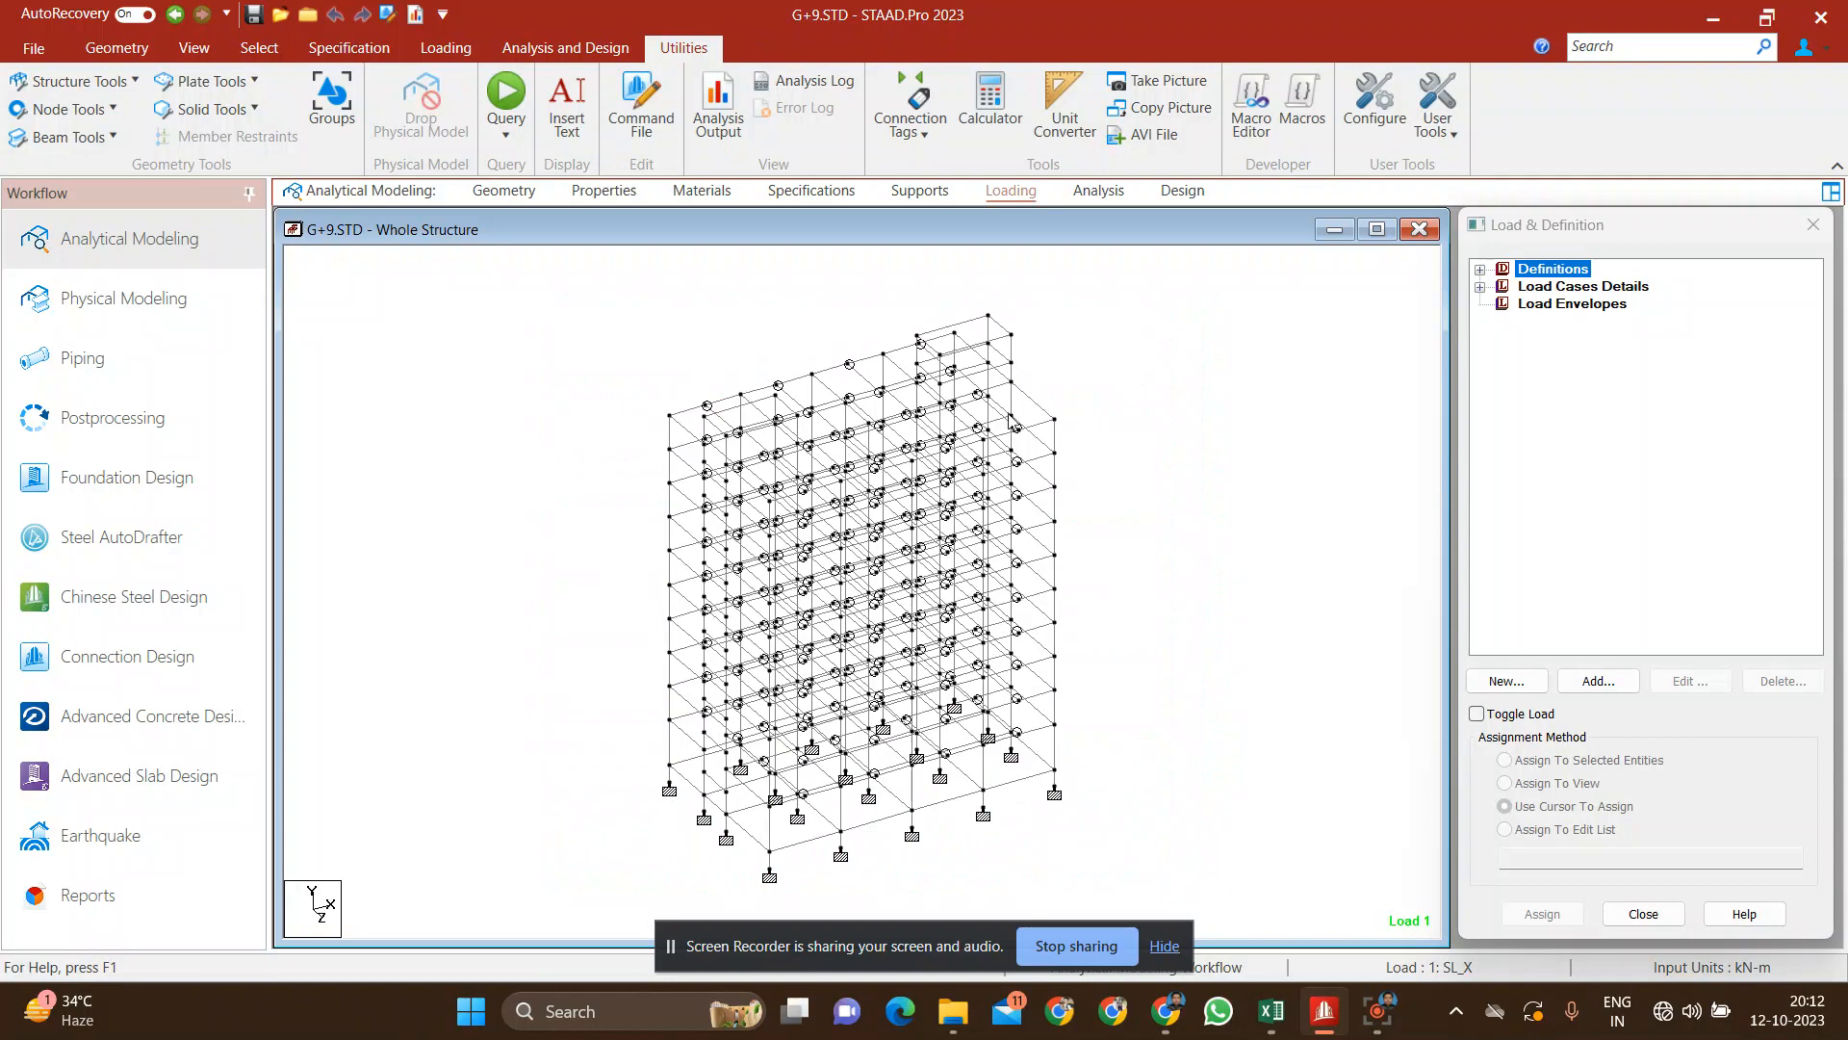
Step: Review the whole structure's geometry, section properties, materials, member specifications and supports
left_click(503, 192)
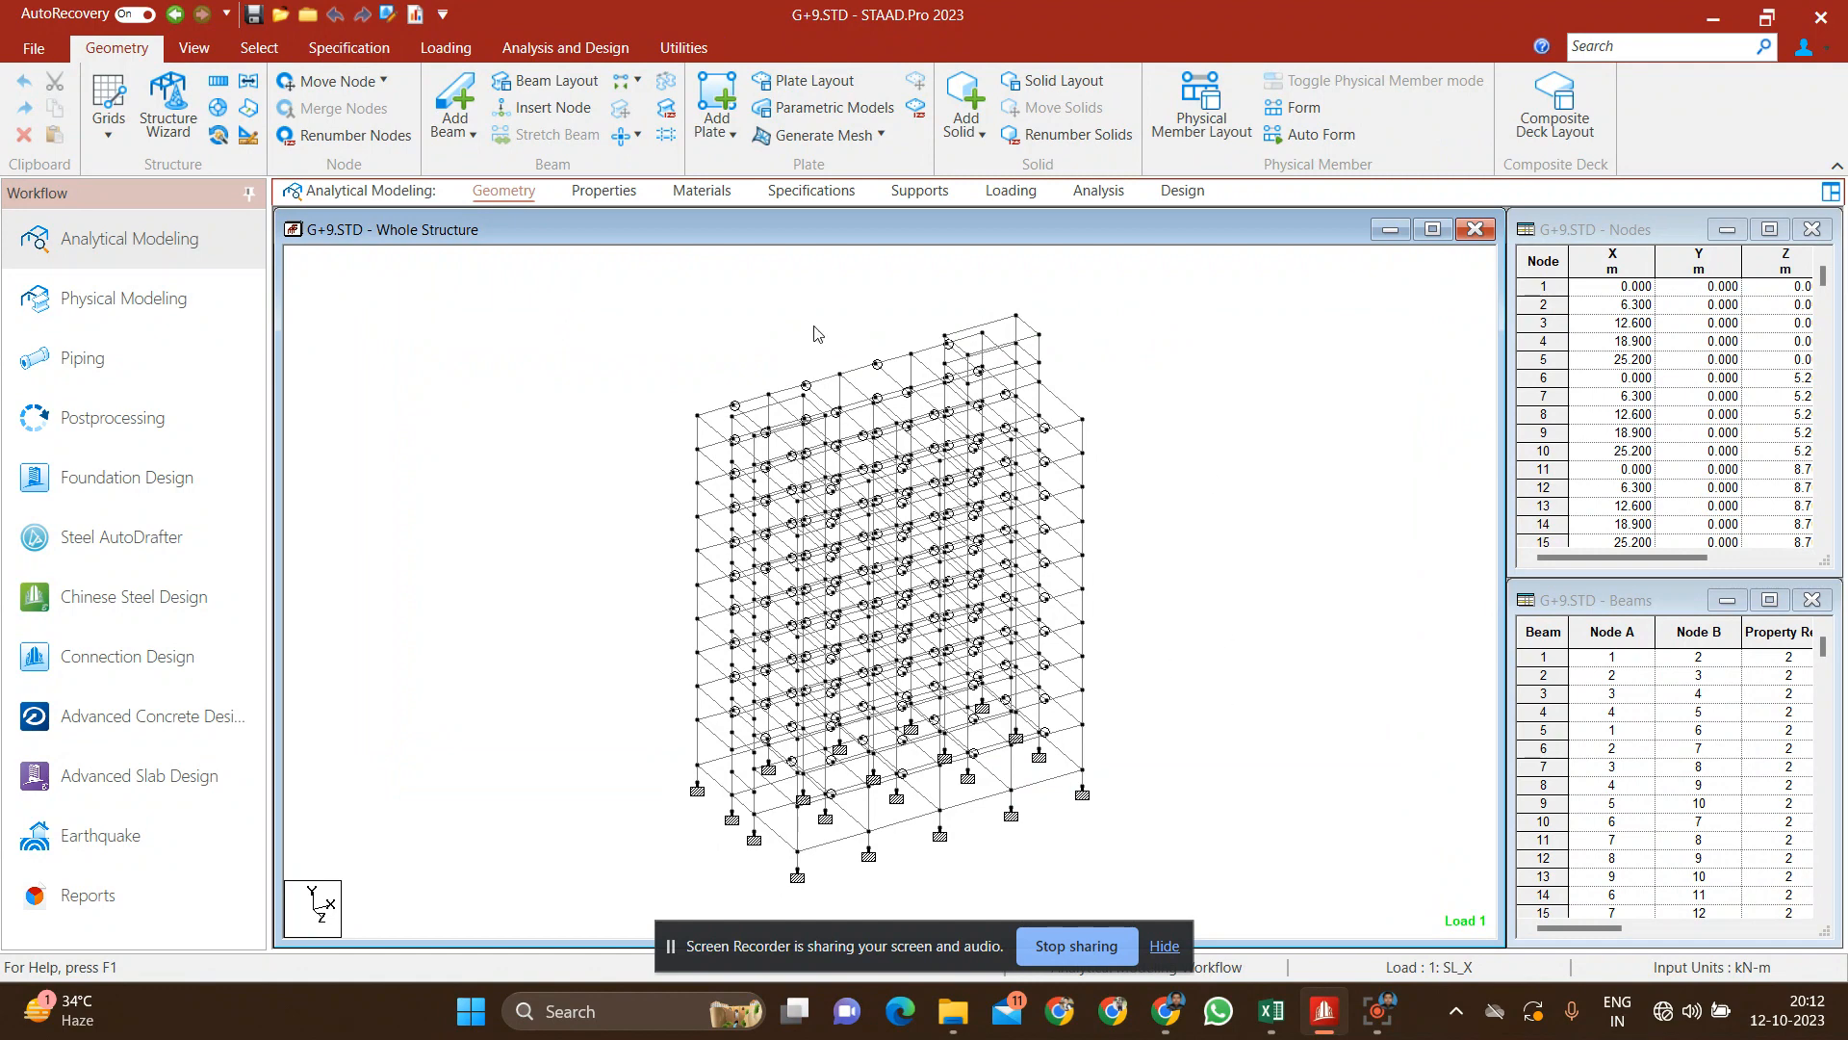
left_click(604, 190)
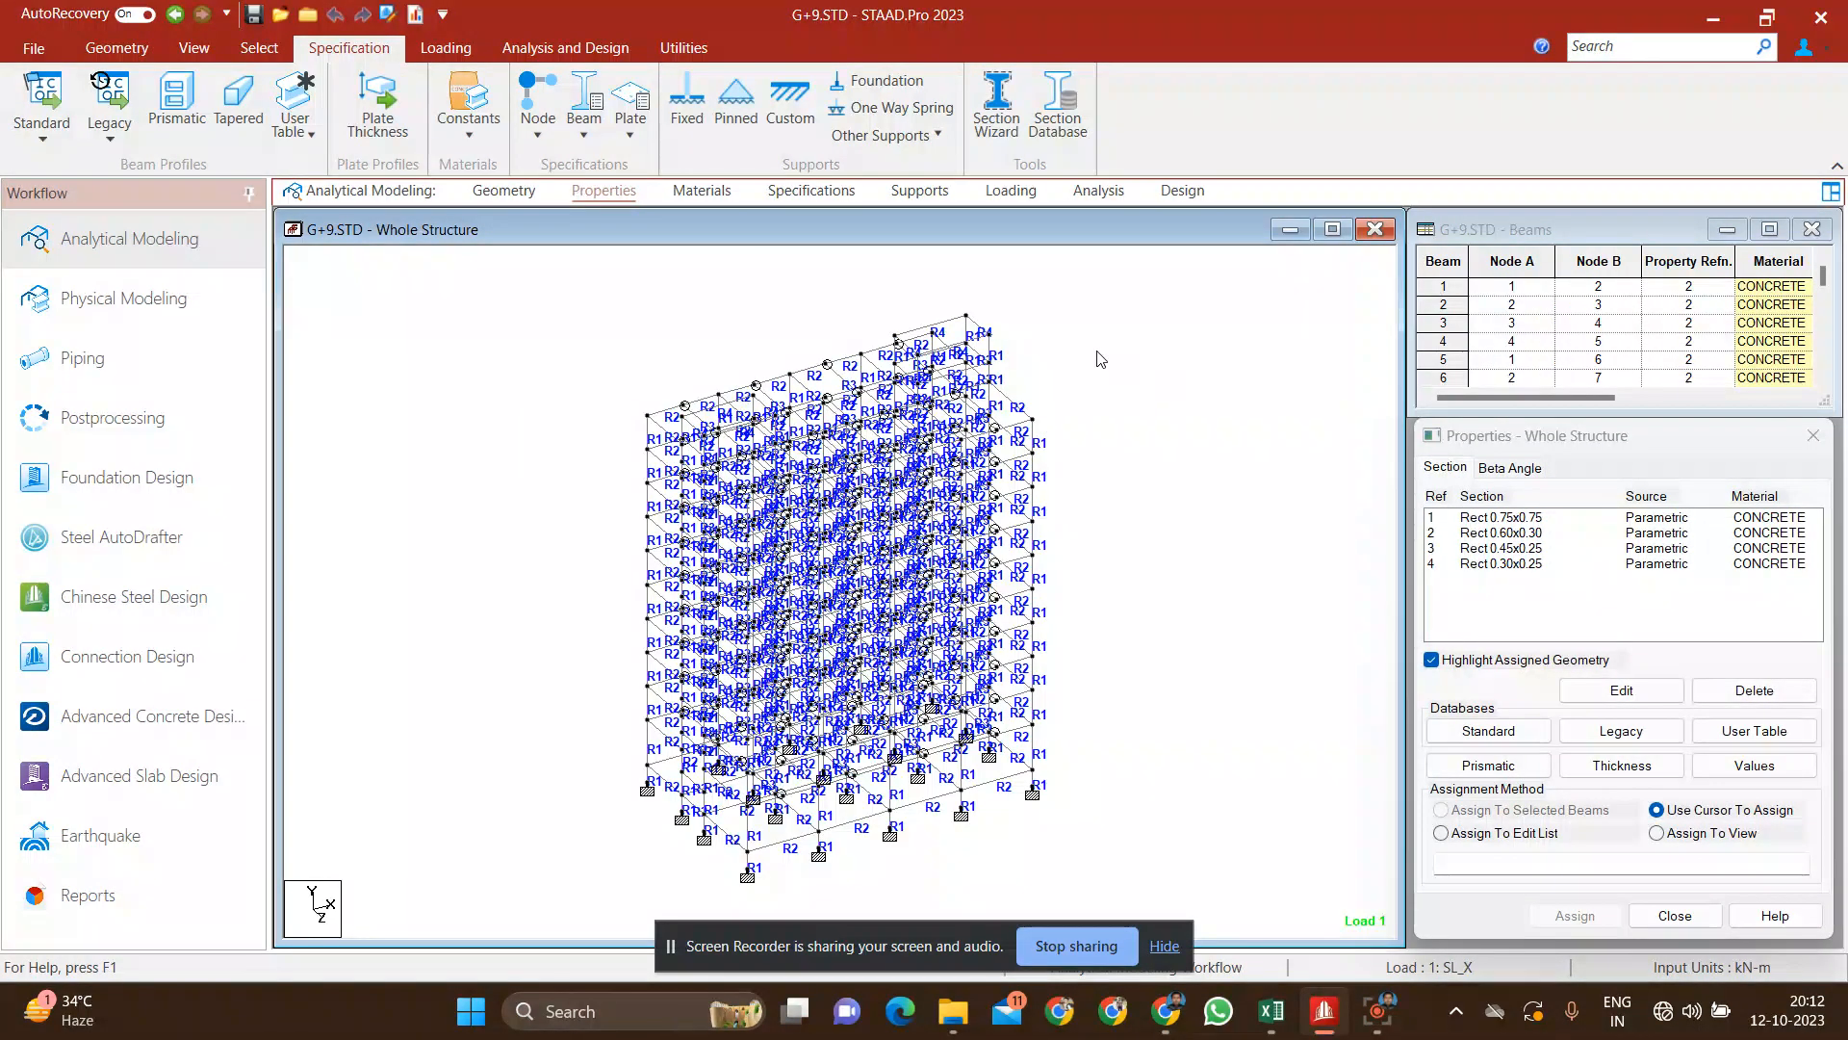
left_click(700, 190)
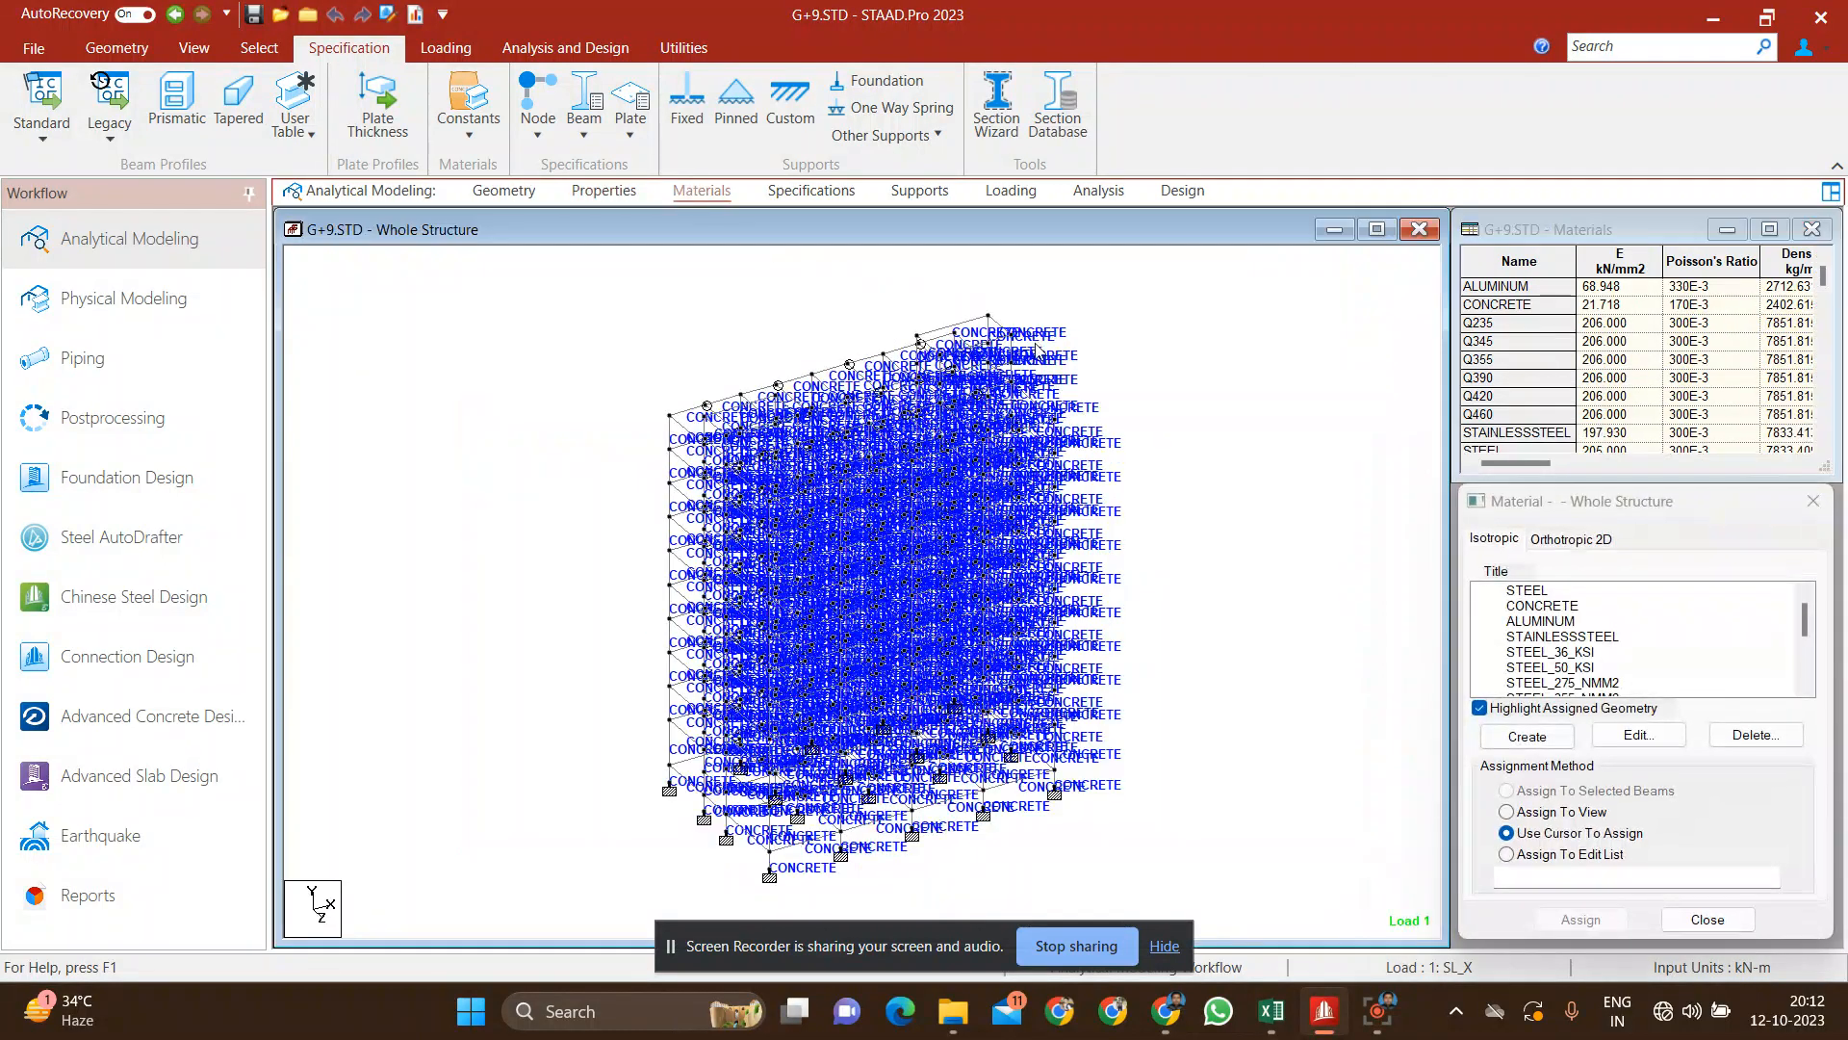
left_click(791, 197)
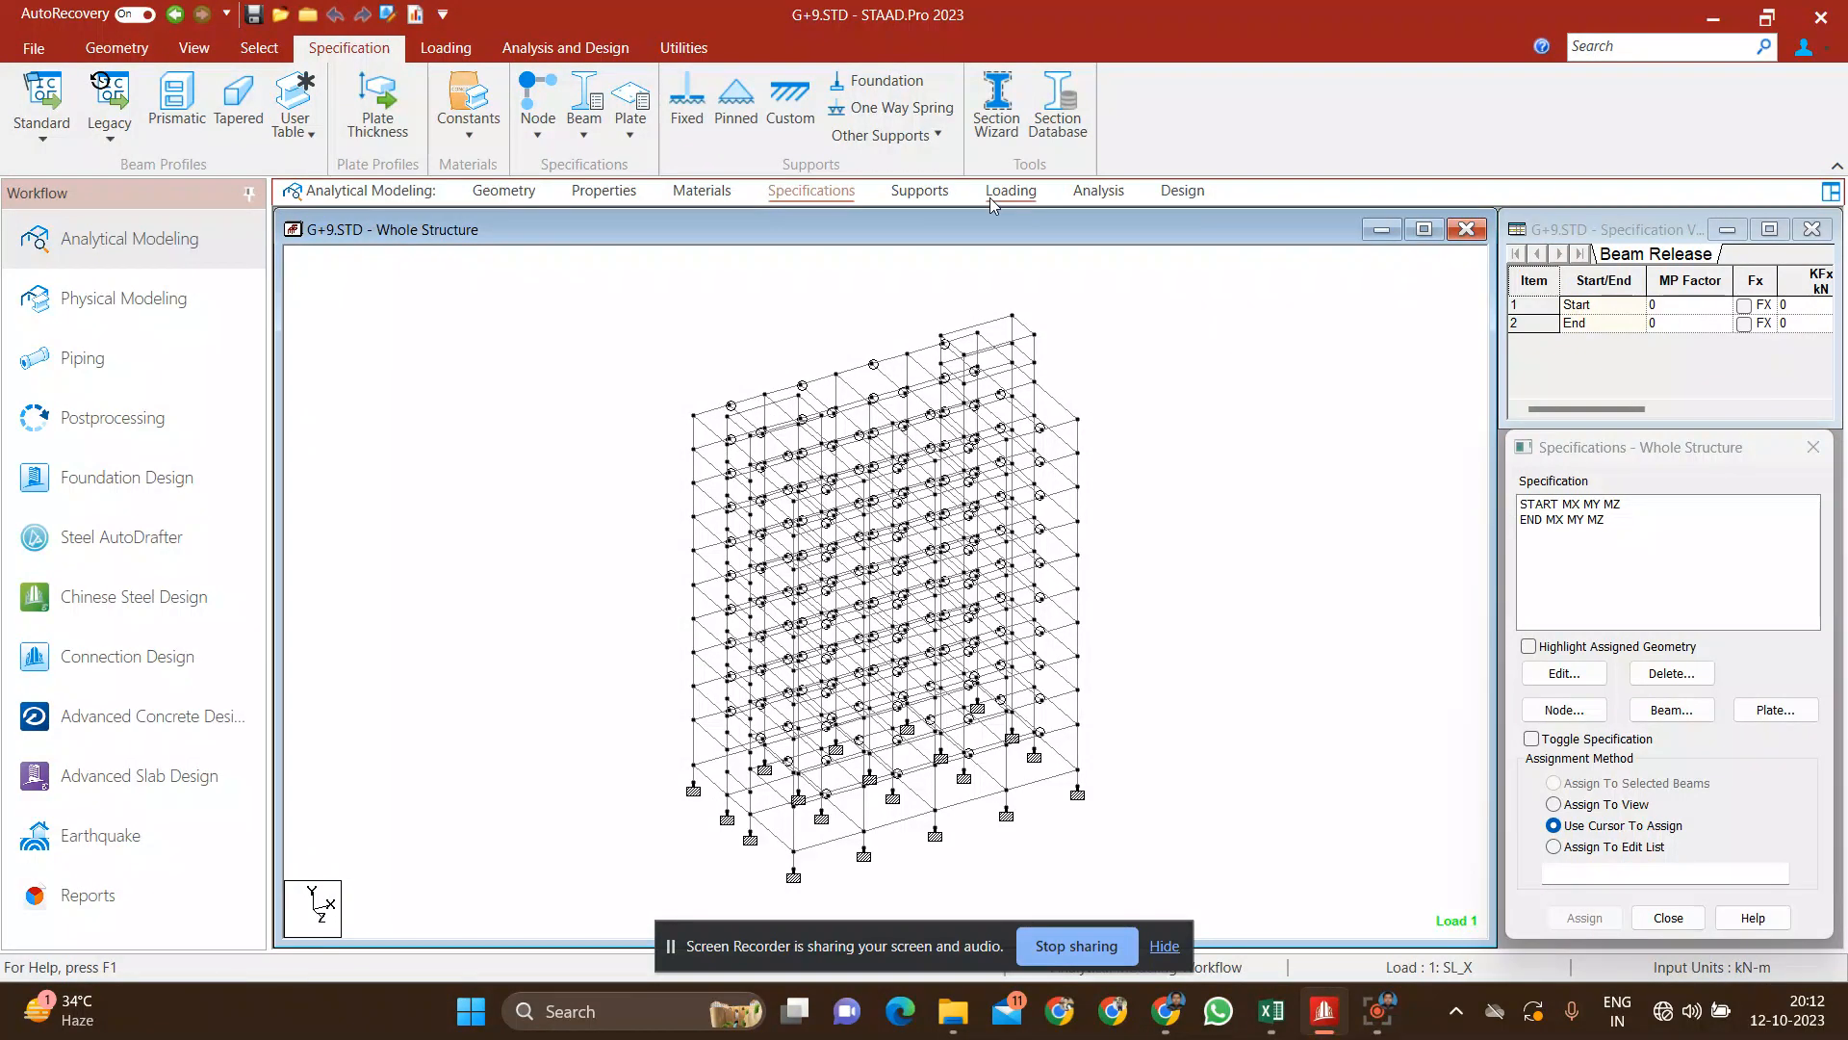
left_click(919, 191)
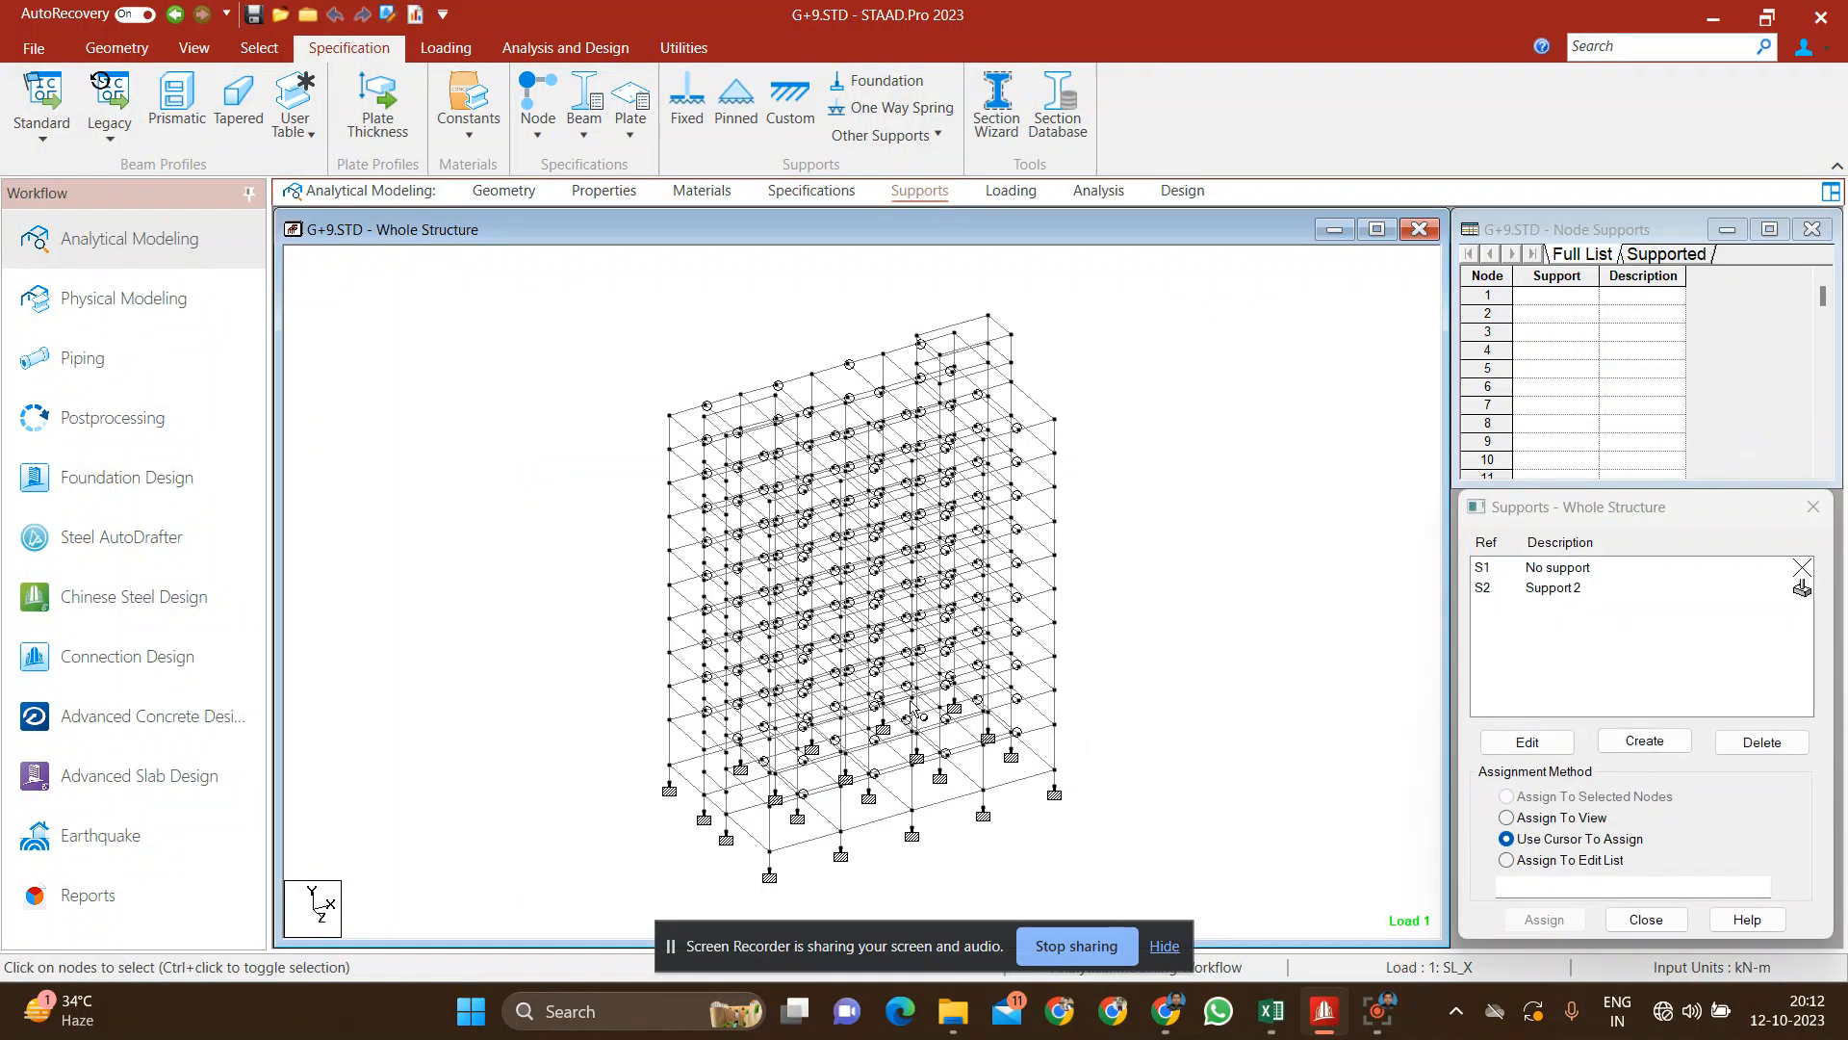
Step: Review the load cases and load combinations down to the last one, and examine the defined analysis commands
left_click(1006, 191)
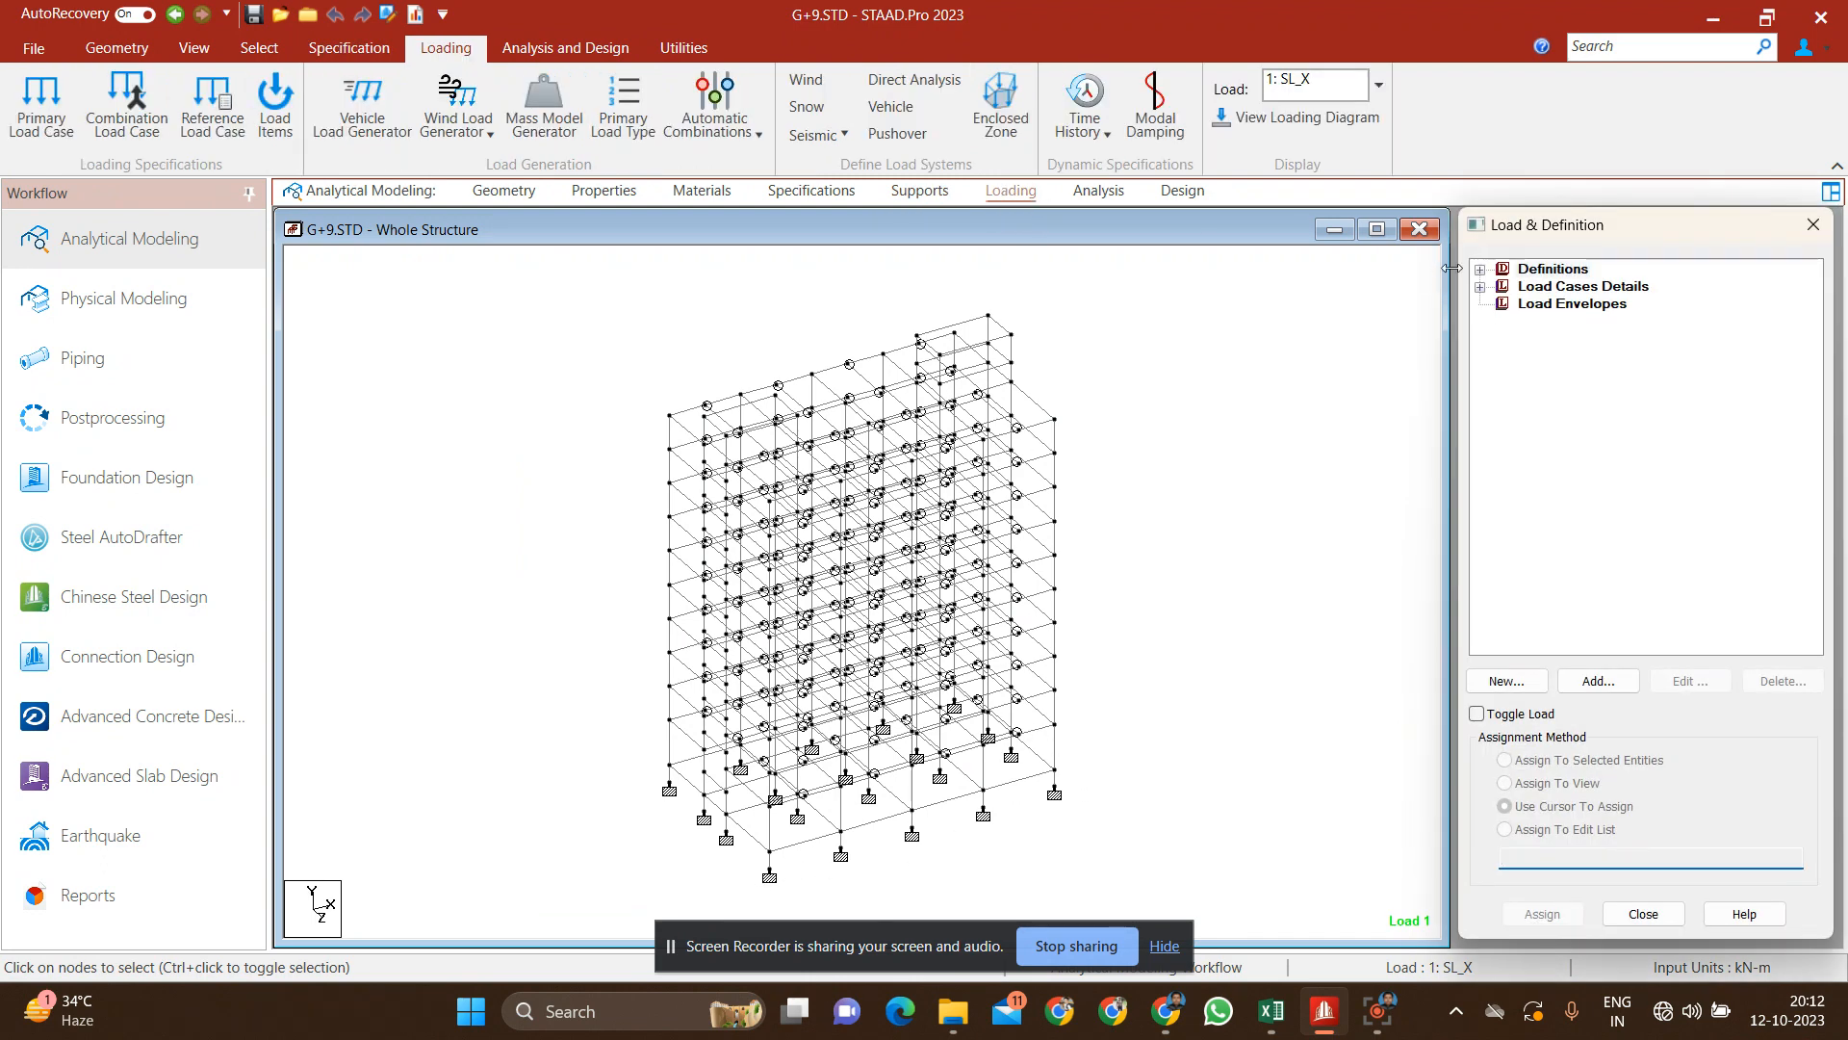
left_click(1480, 286)
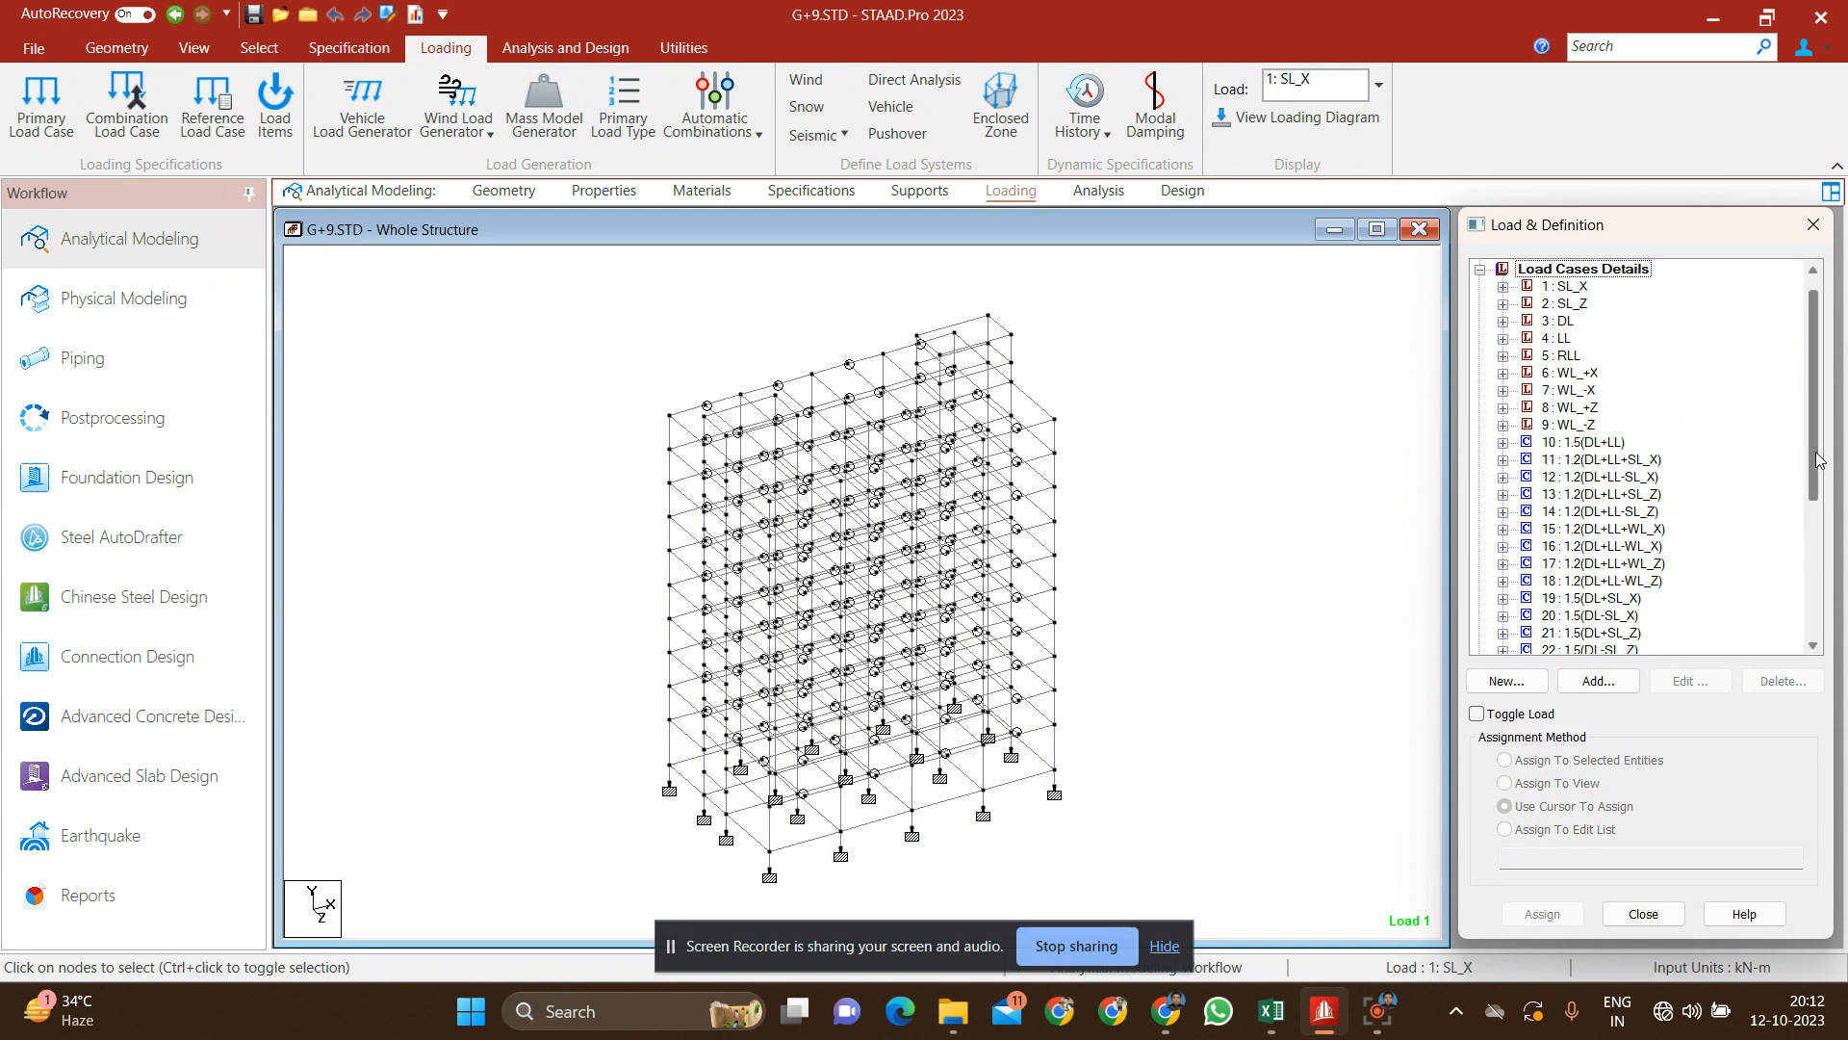
left_click_drag(1817, 462, 1817, 628)
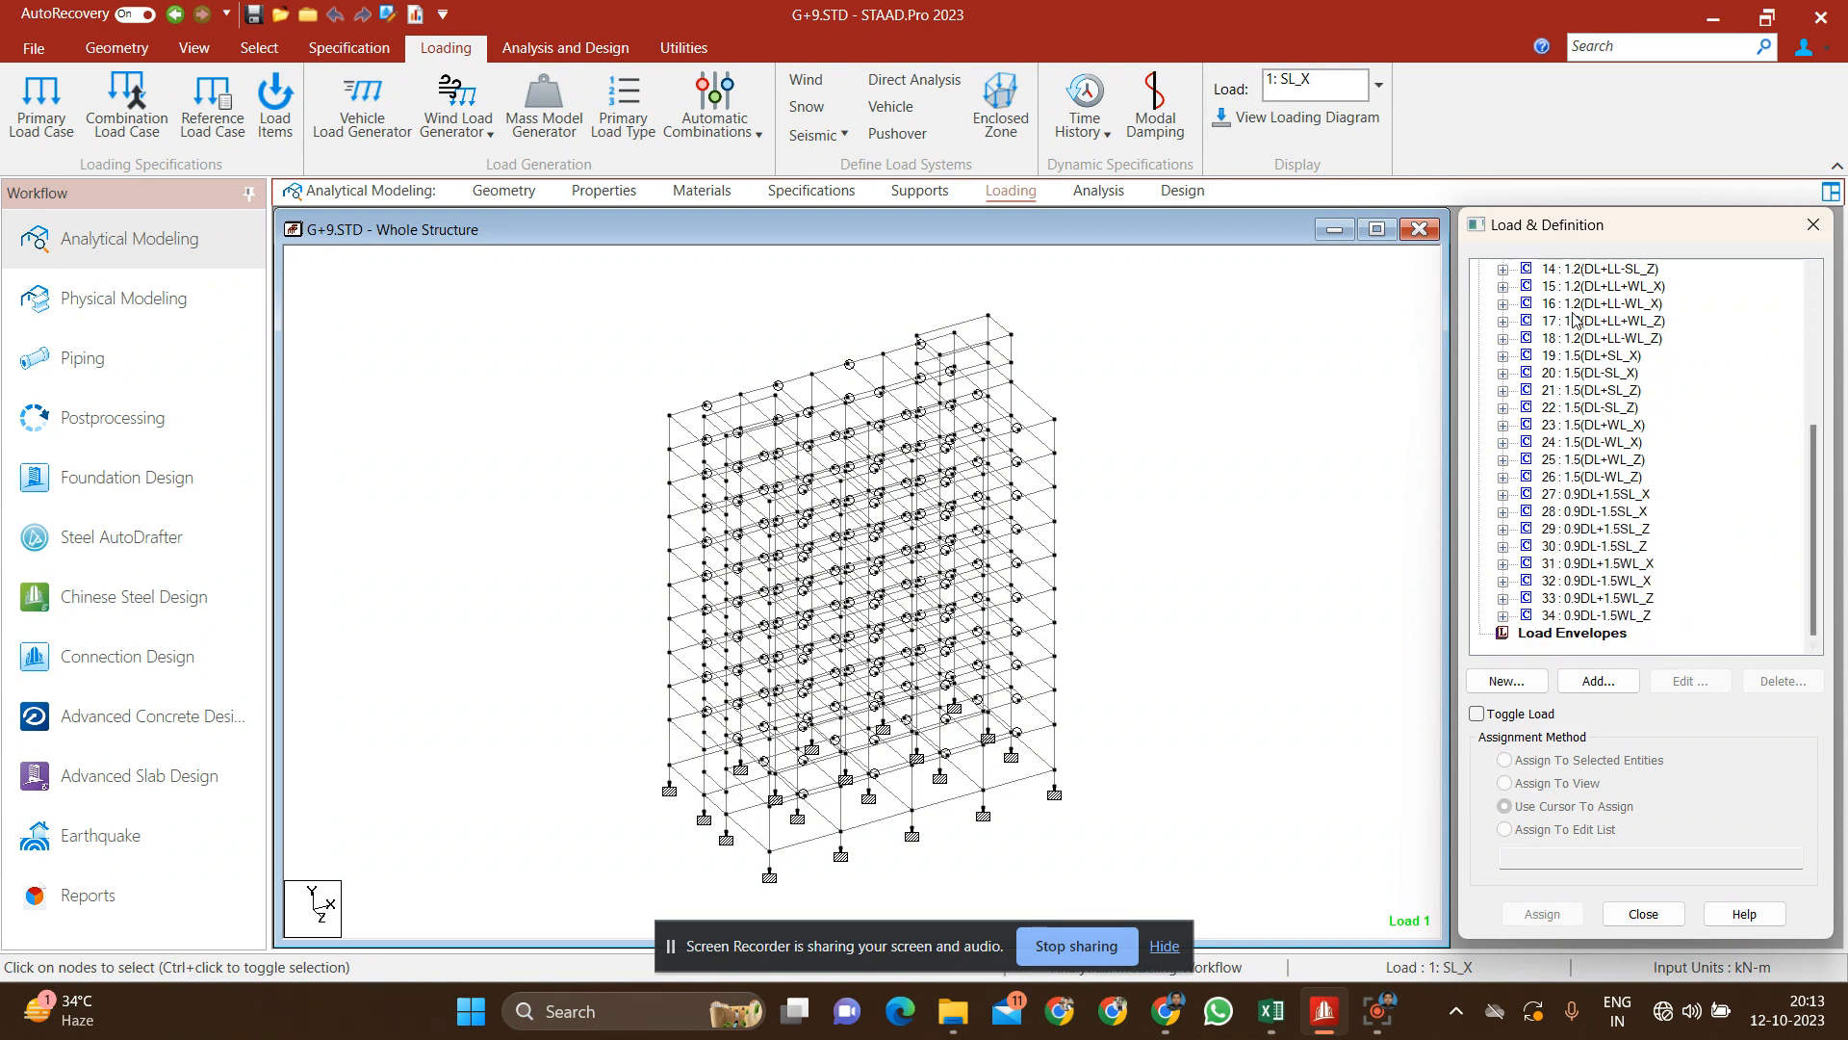
left_click(1290, 409)
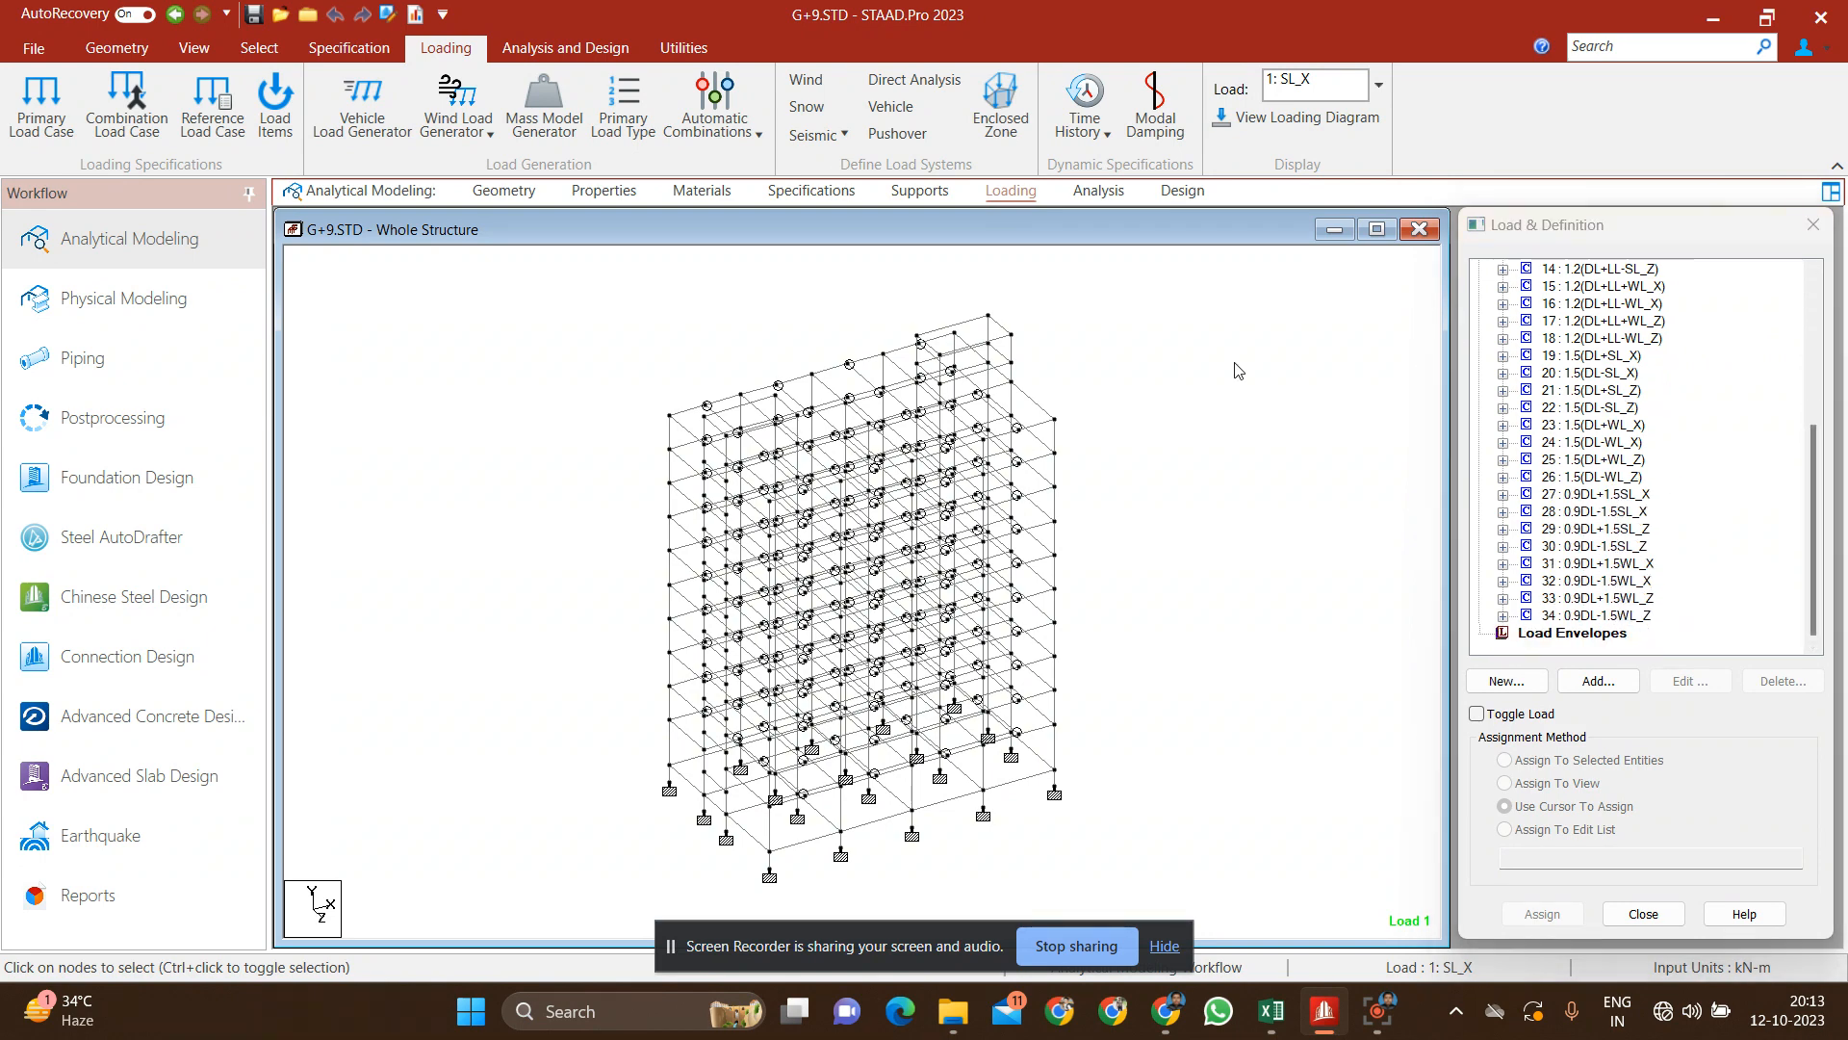
left_click(1111, 192)
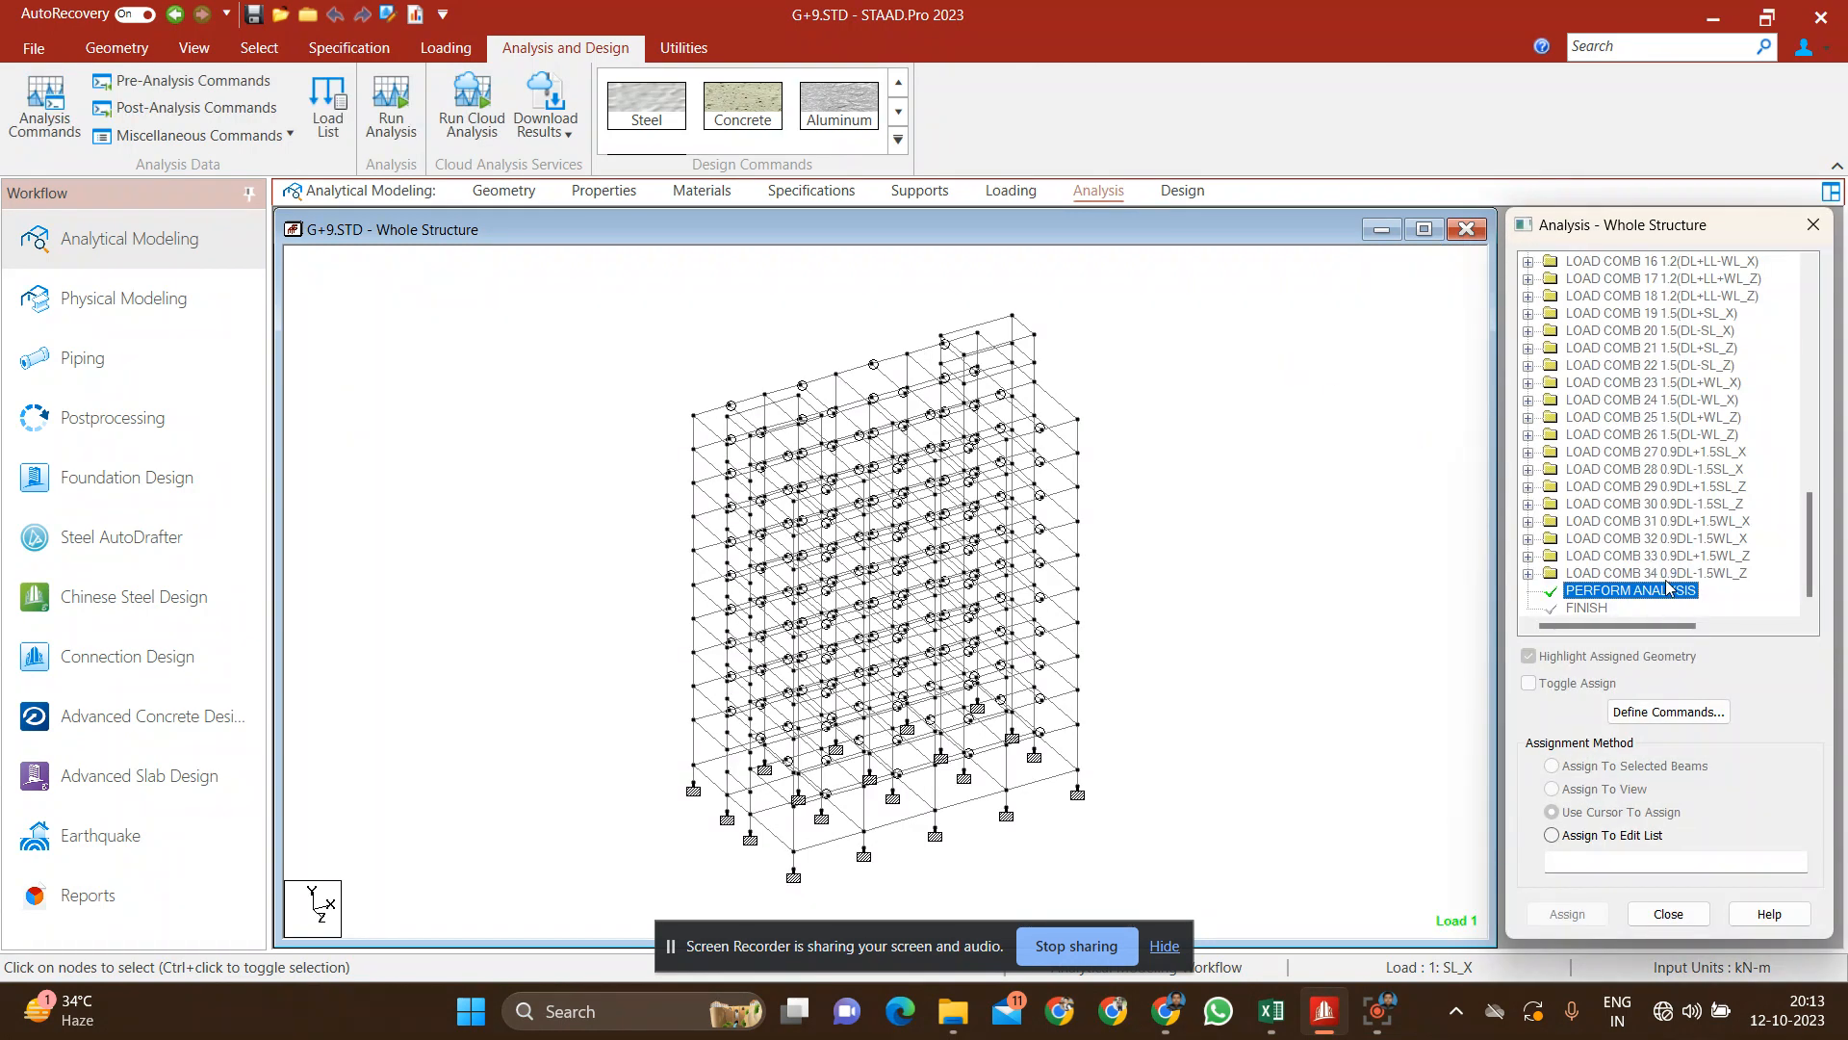
left_click(1290, 498)
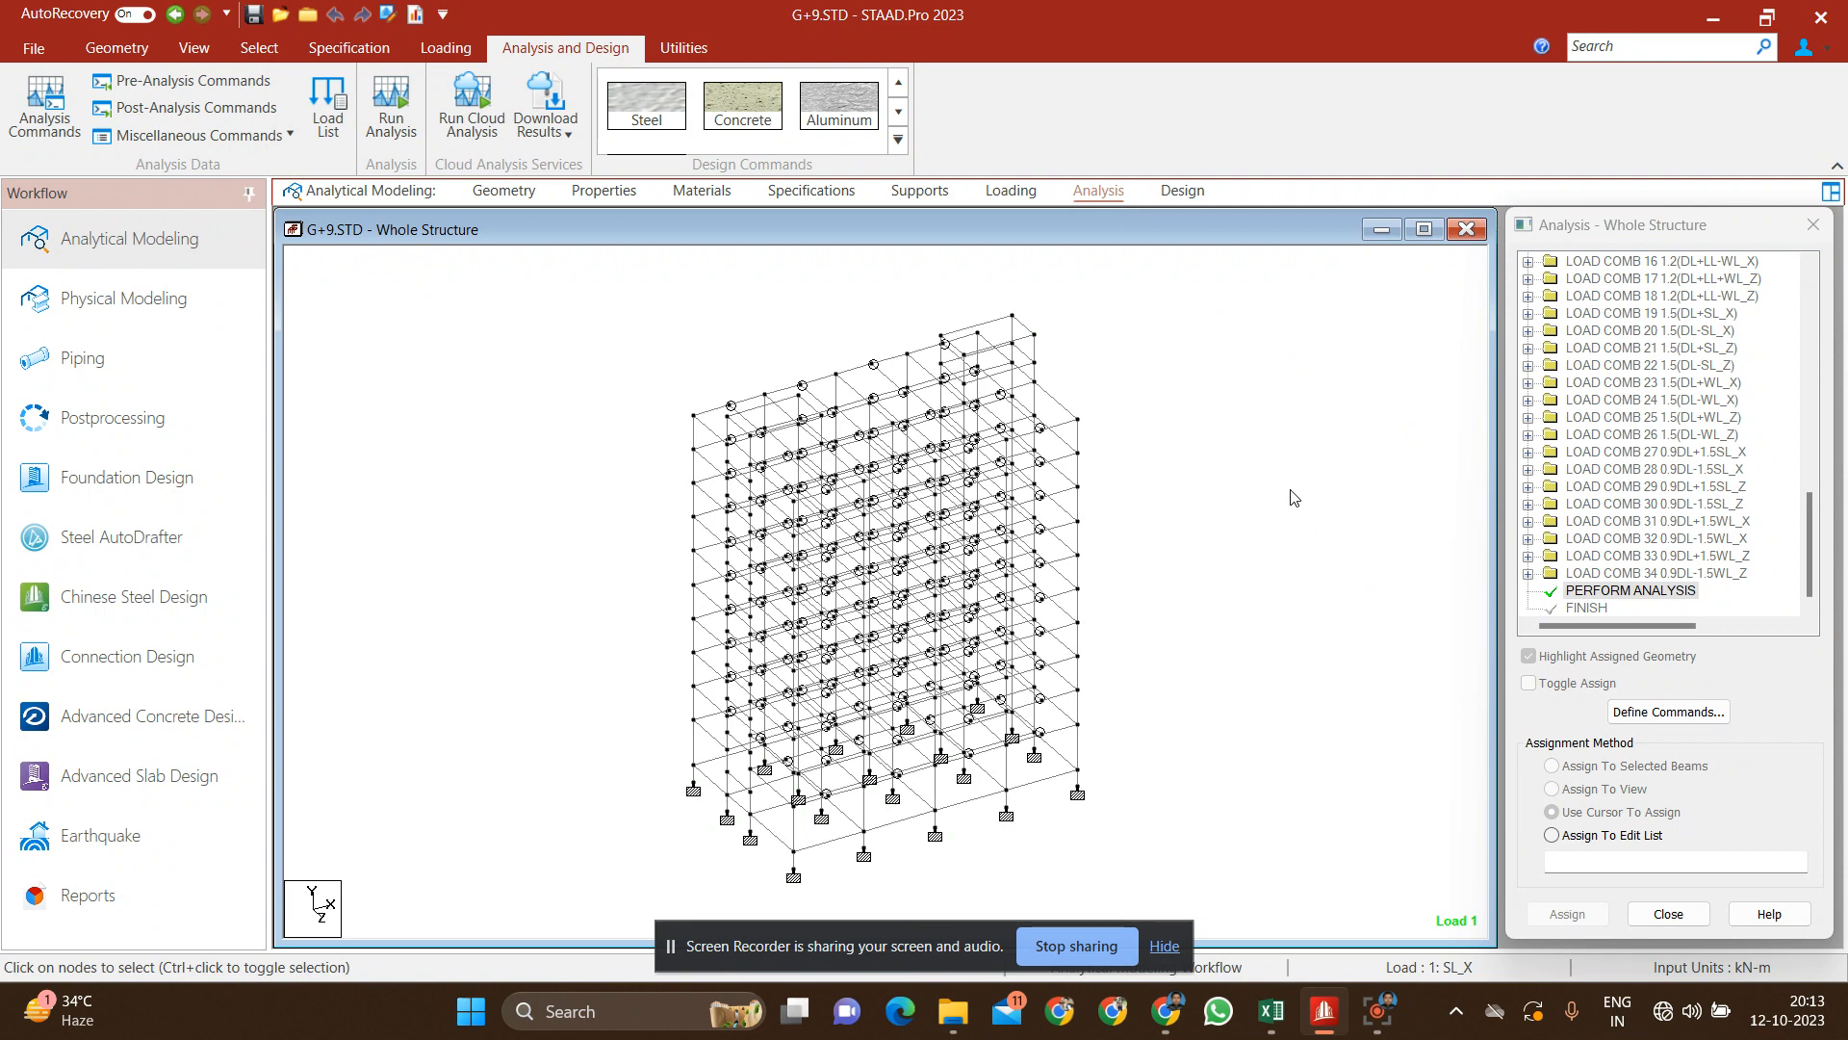
Step: Inspect the details of beam 830 at the top of the structure and clear the selection
left_click(995, 330)
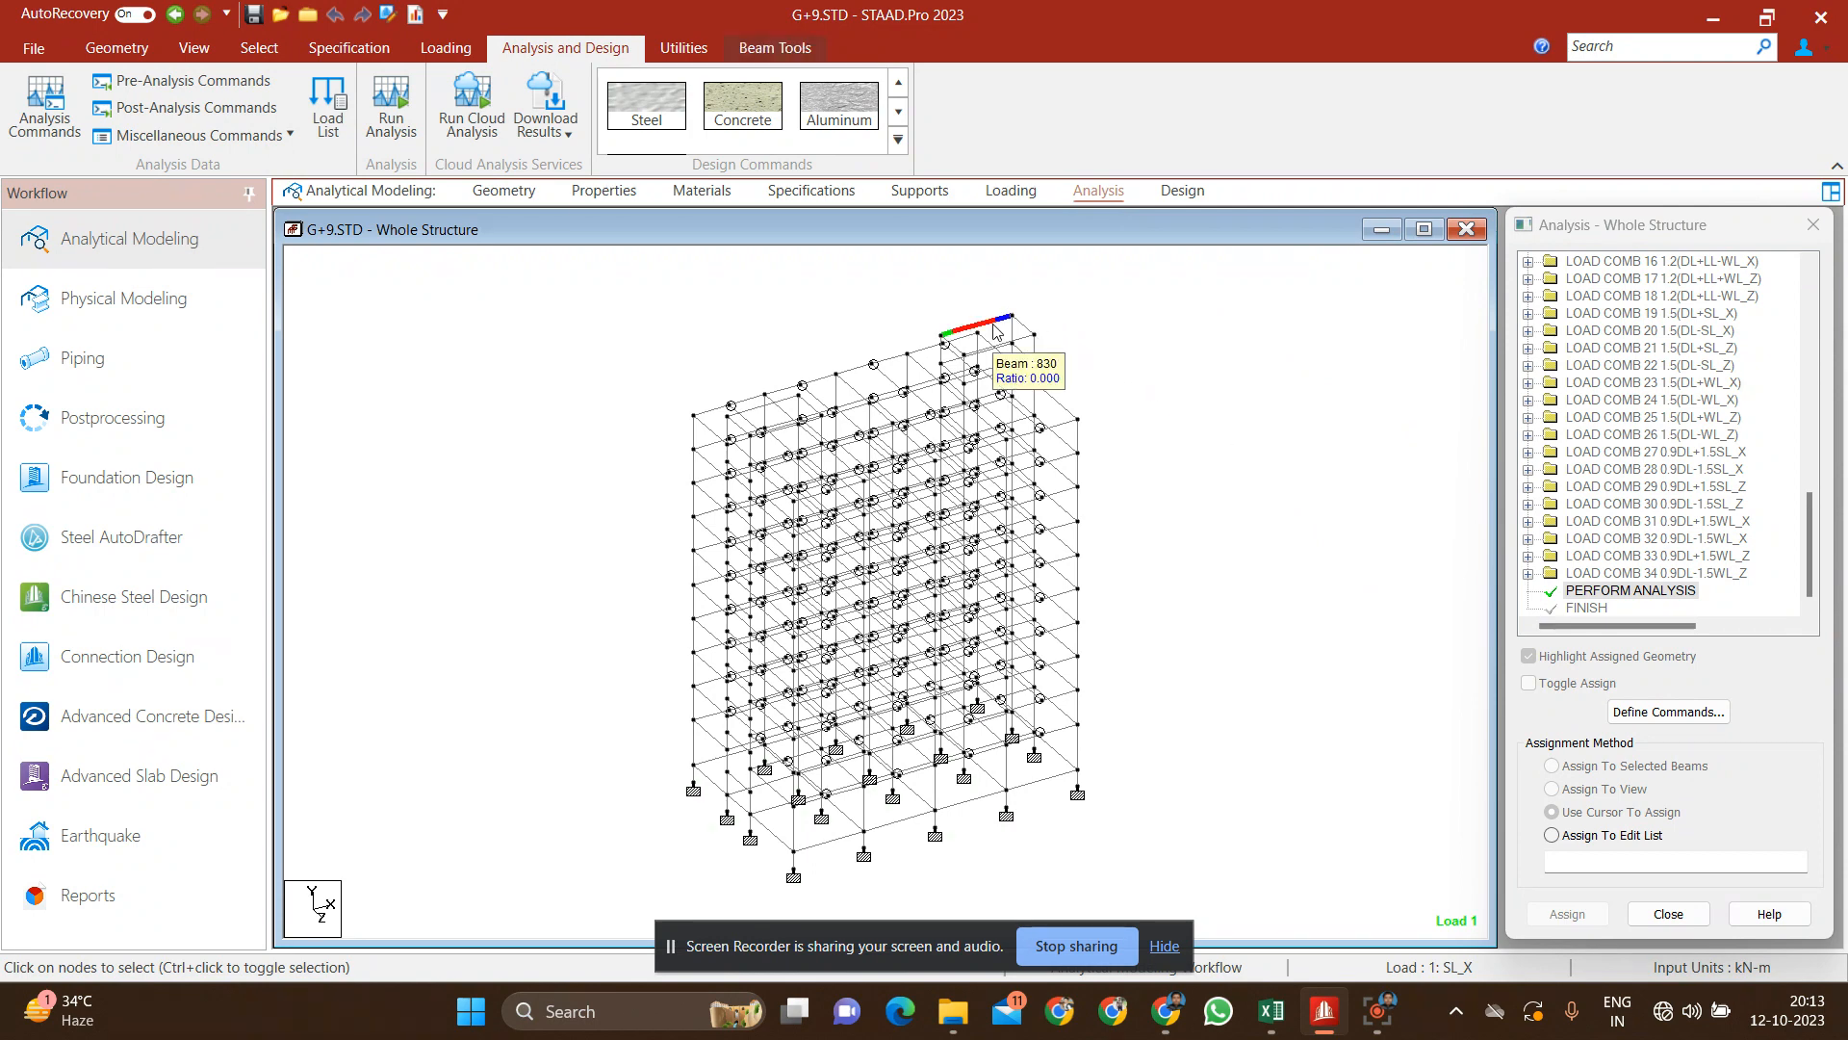
double_click(996, 330)
left_click(1215, 208)
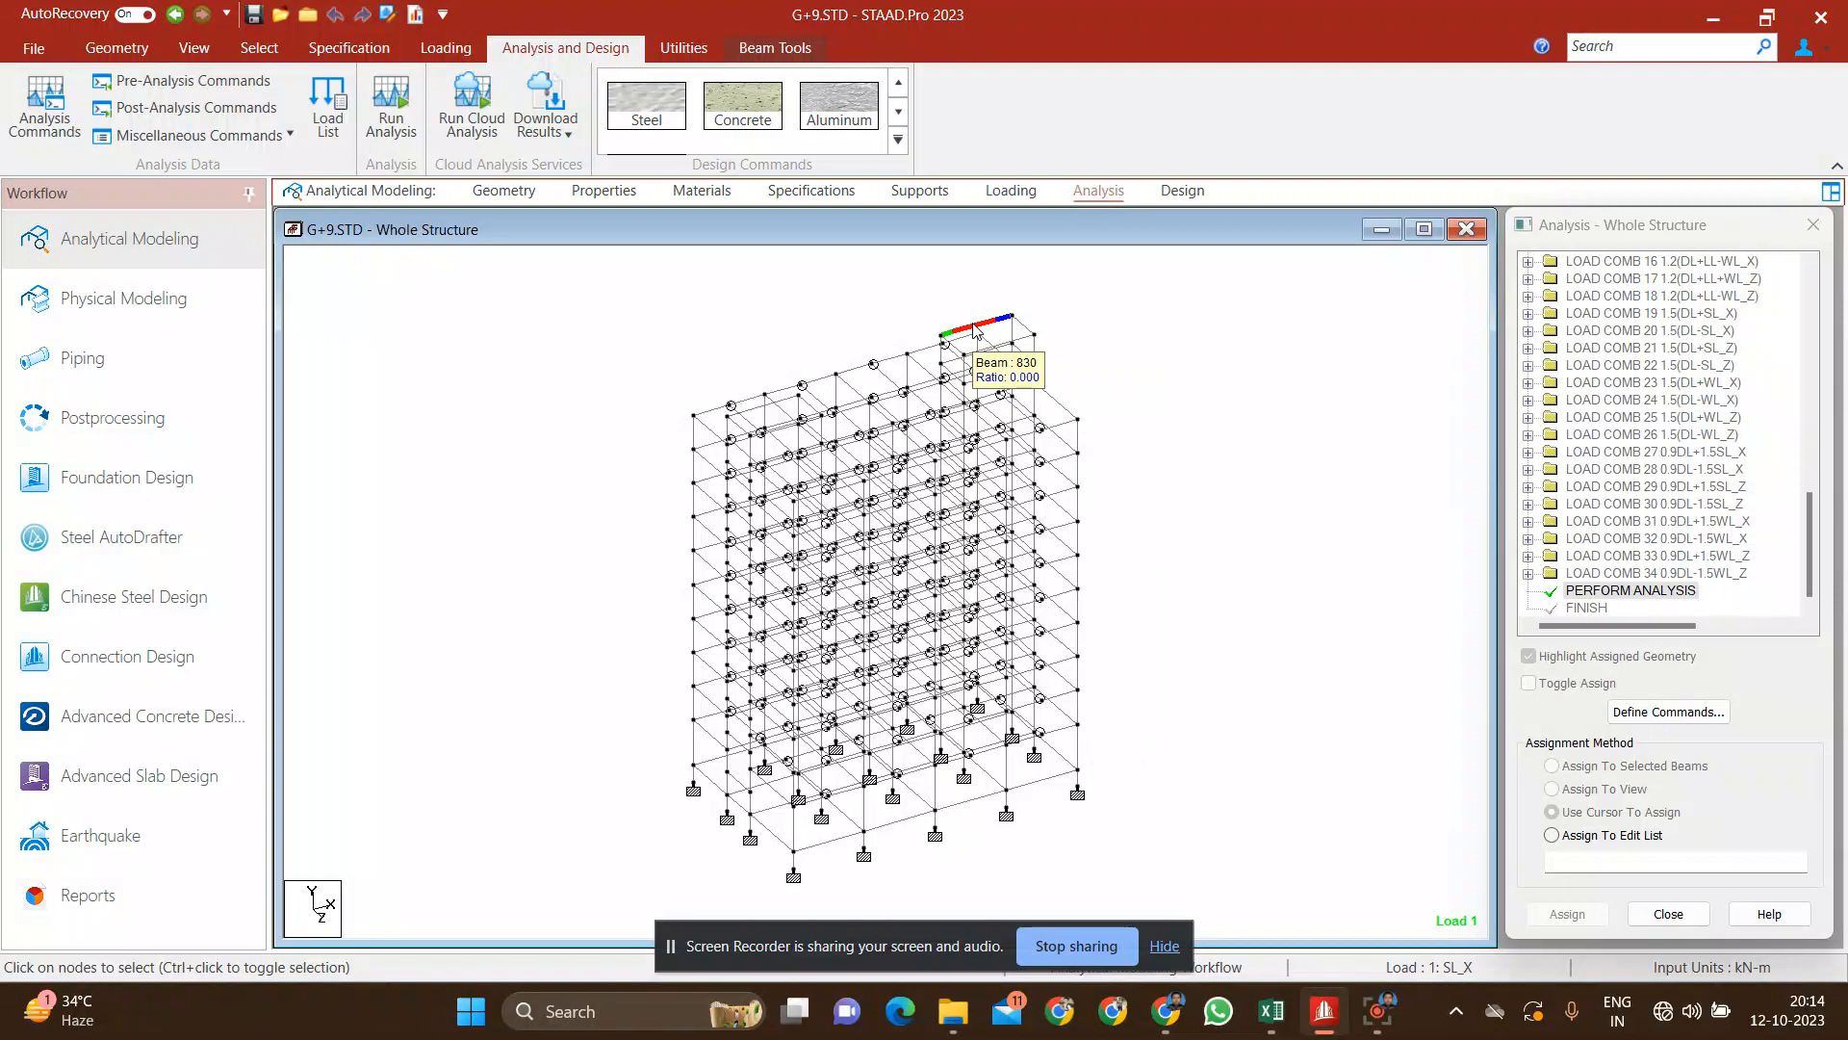
left_click(1216, 320)
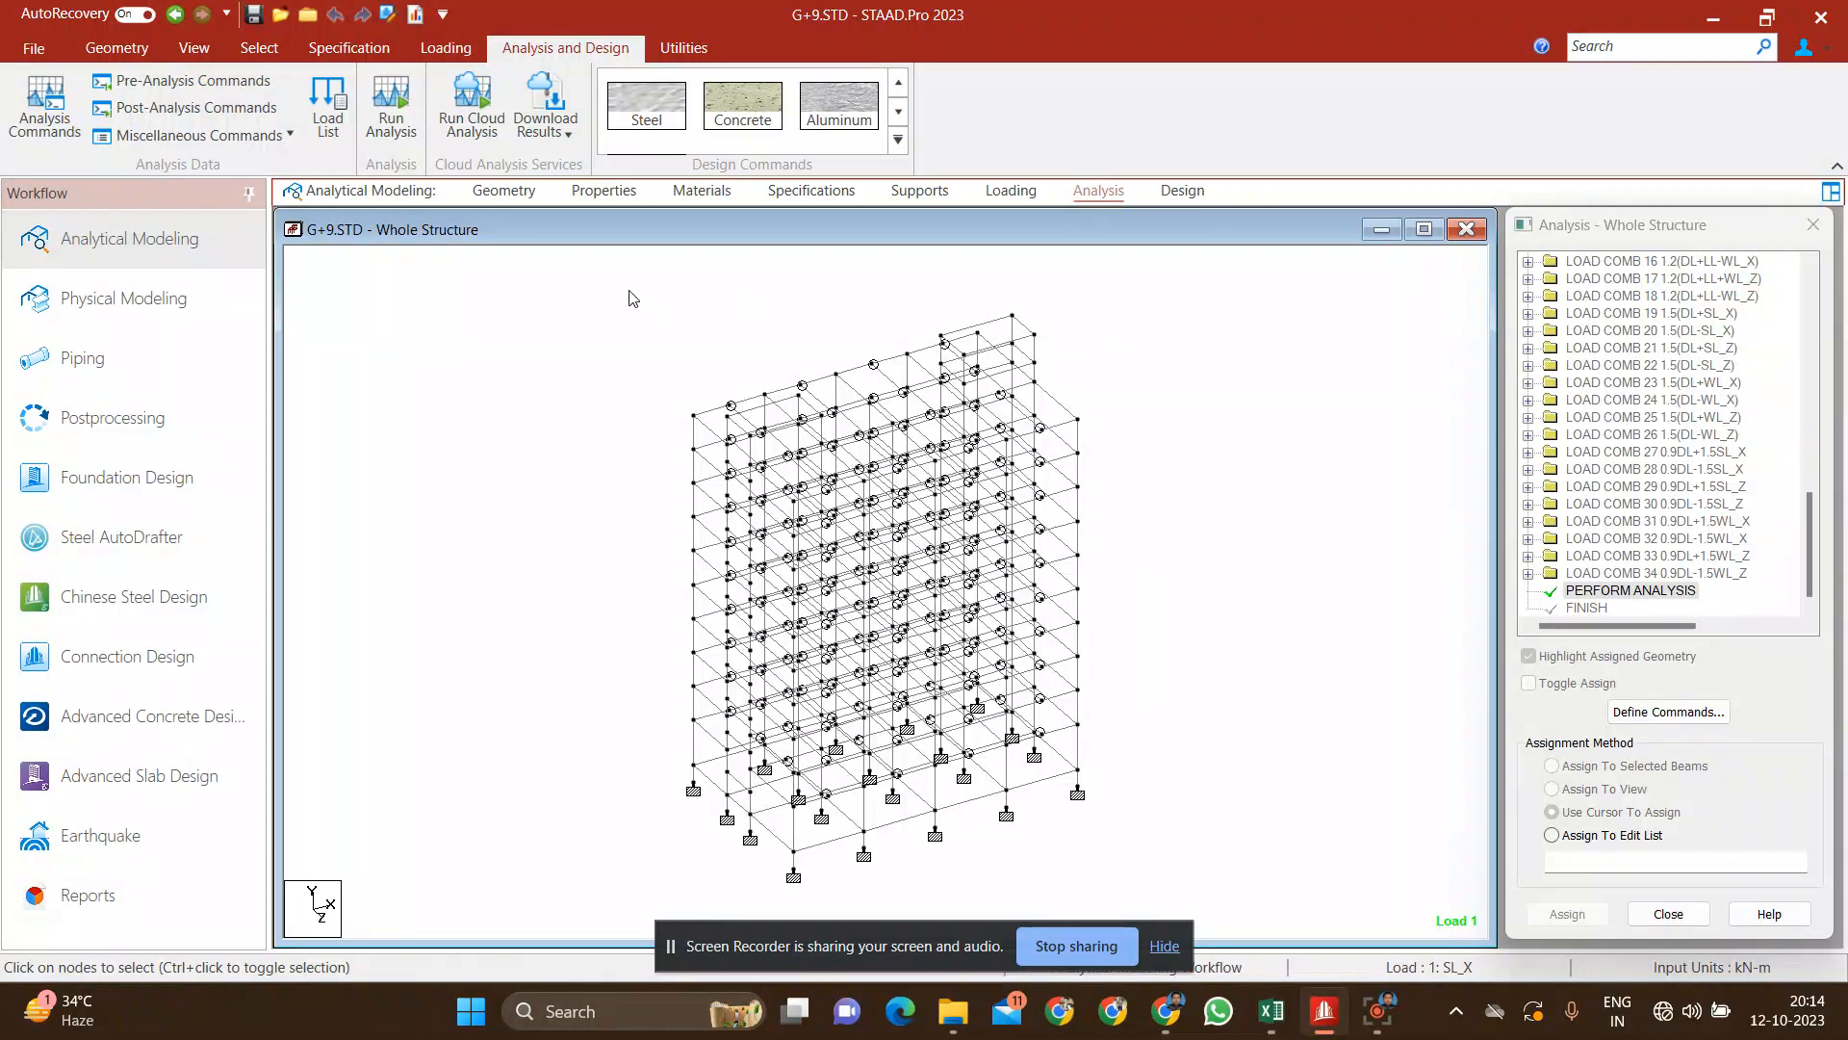
Step: Run the analysis of the structure and finish it staying in modeling mode
left_click(399, 122)
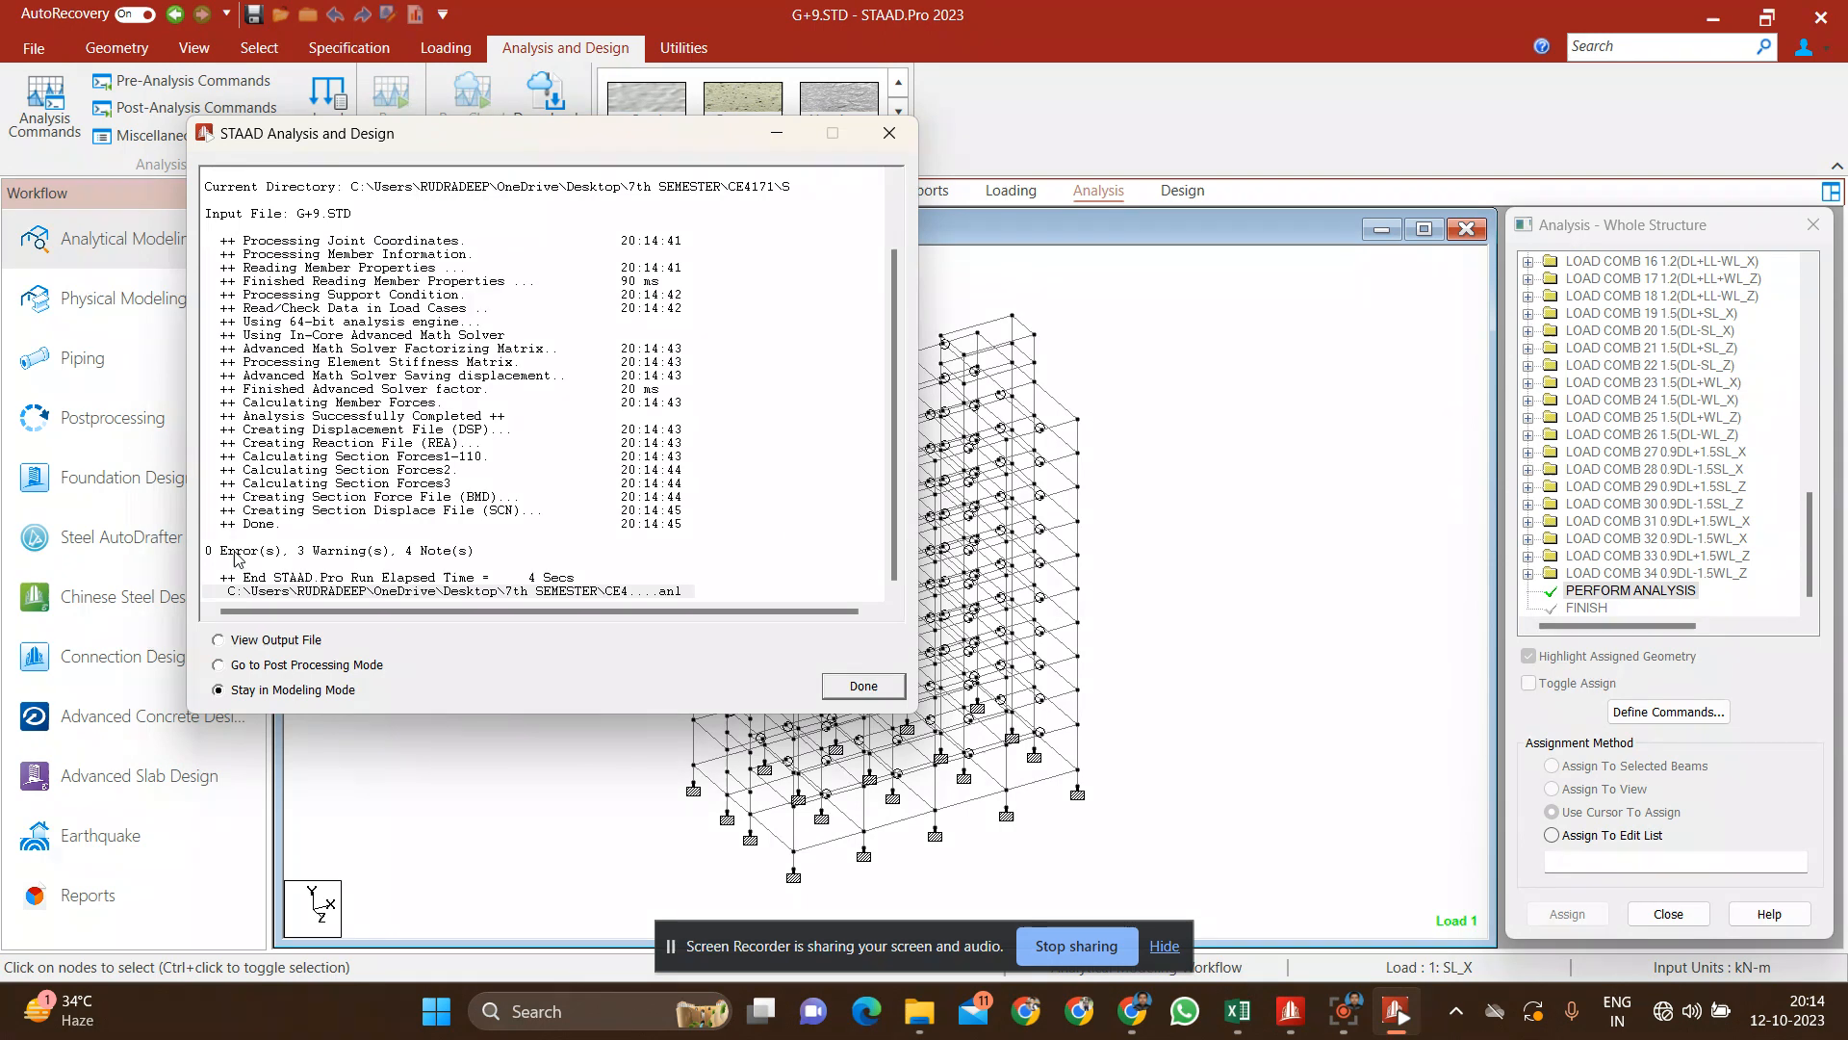
left_click(857, 686)
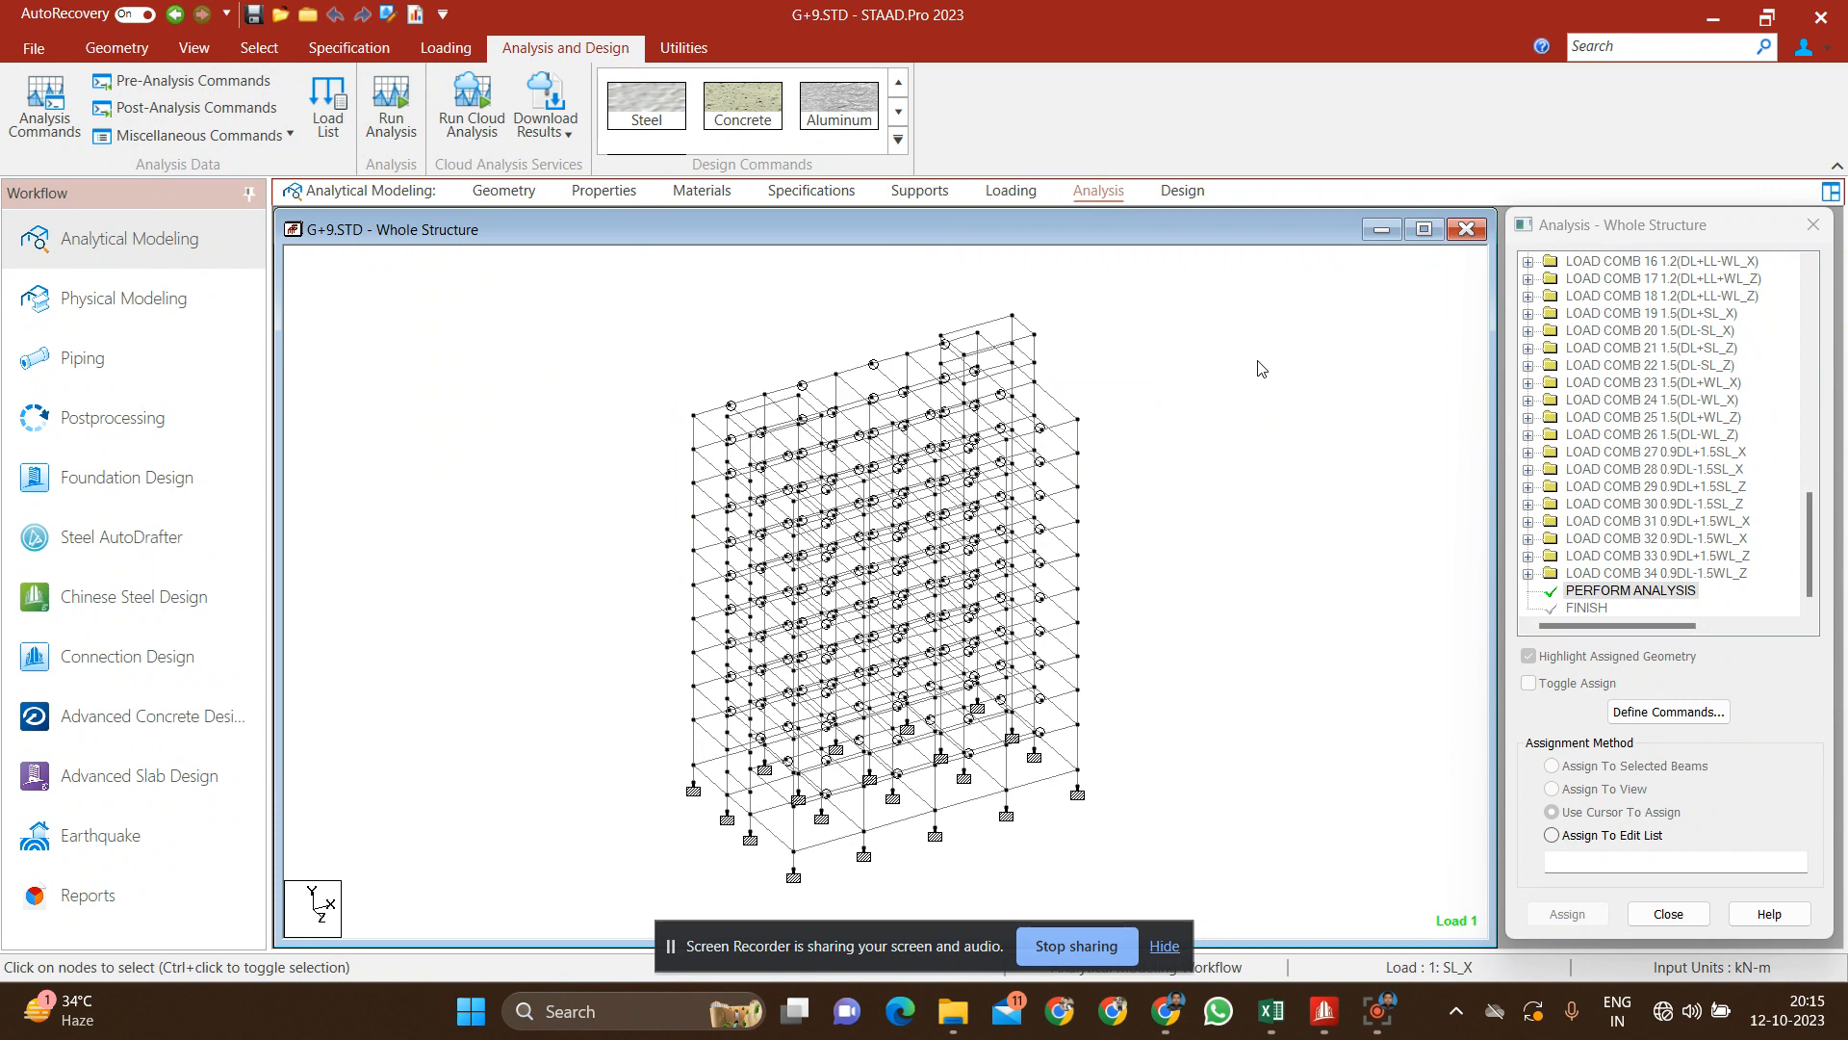
Step: Open the concrete design settings for the whole structure and choose IS456 as the design code
left_click(1181, 192)
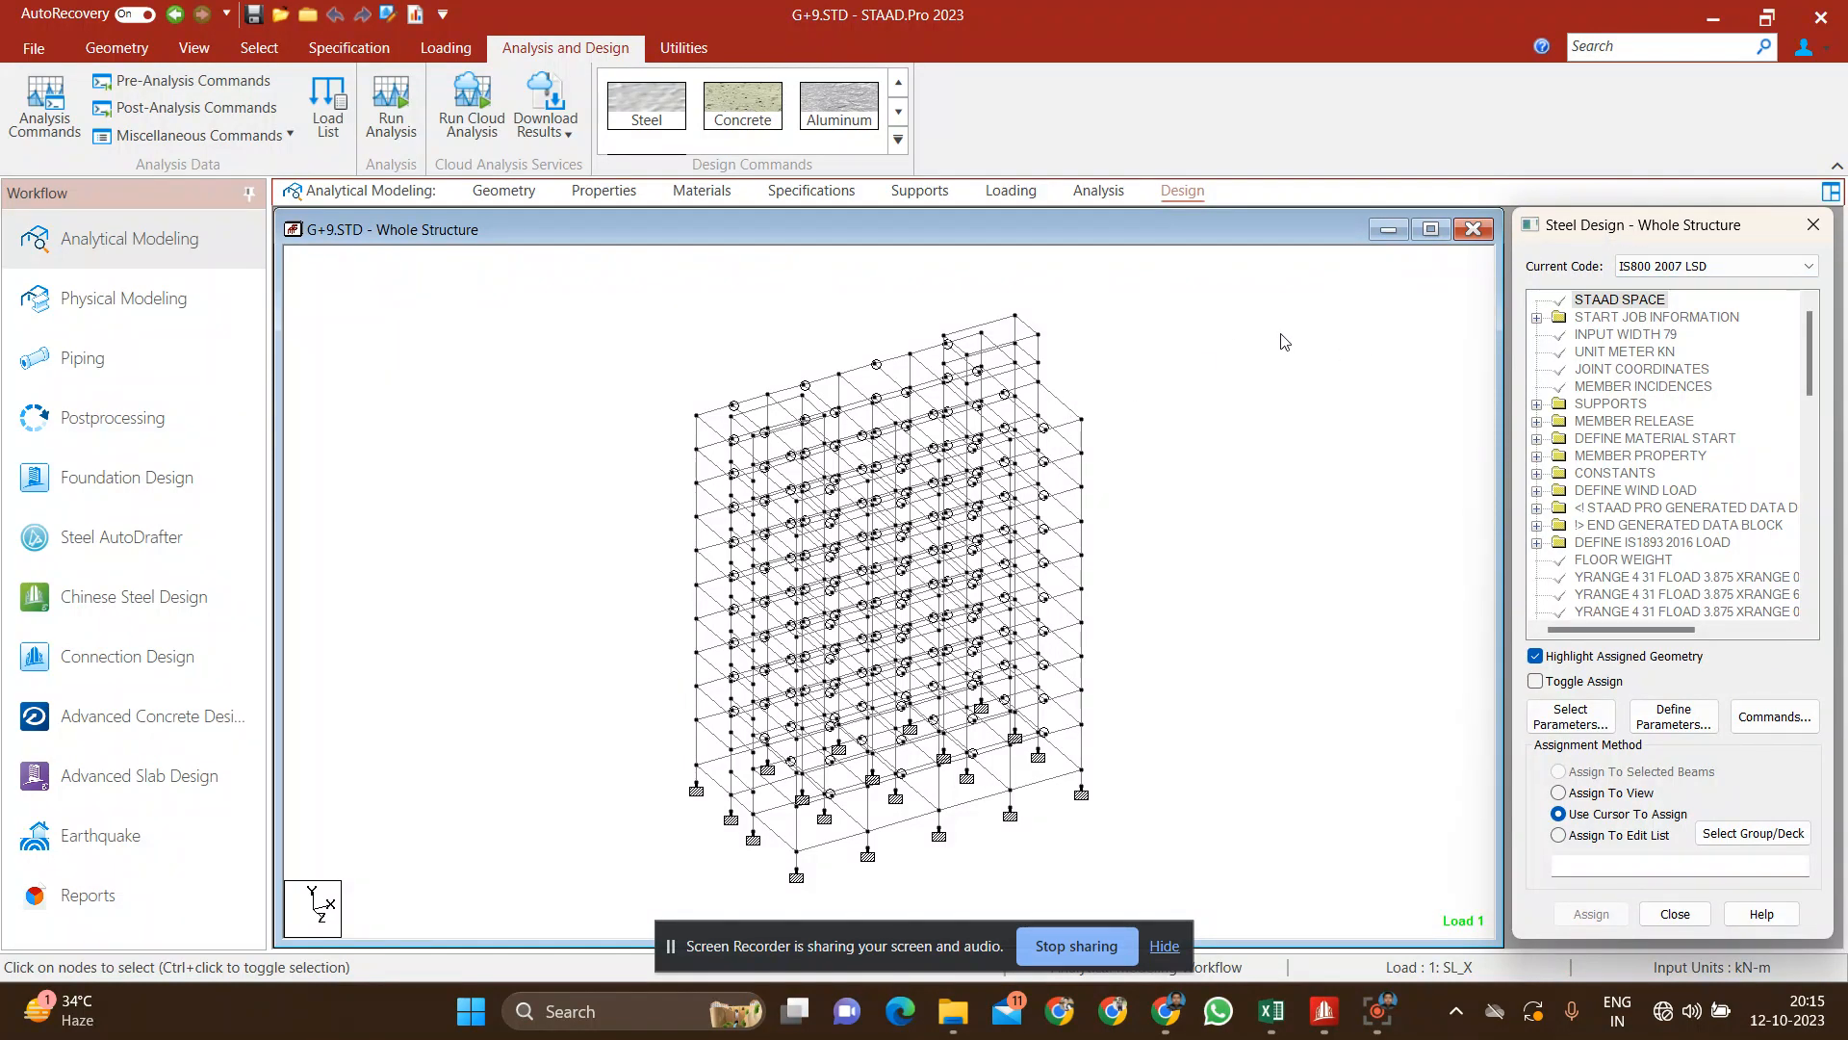
left_click(750, 126)
left_click(761, 219)
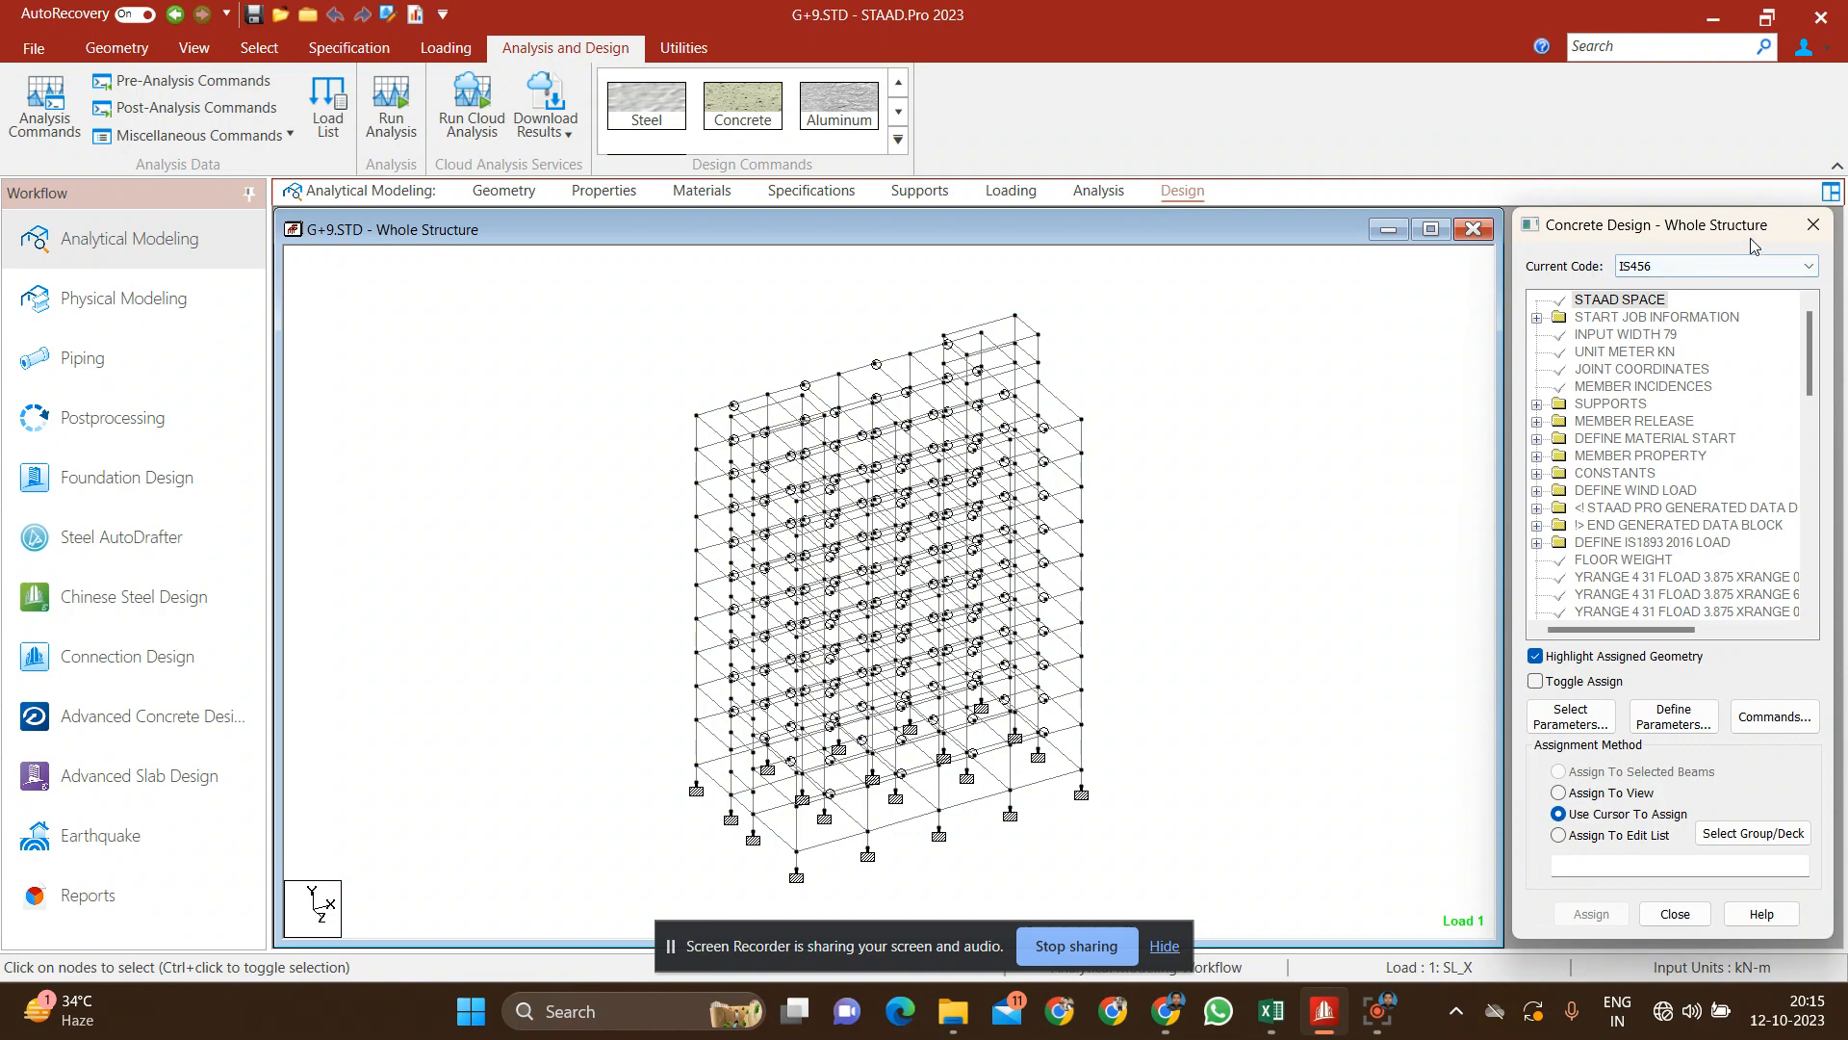
left_click(1699, 267)
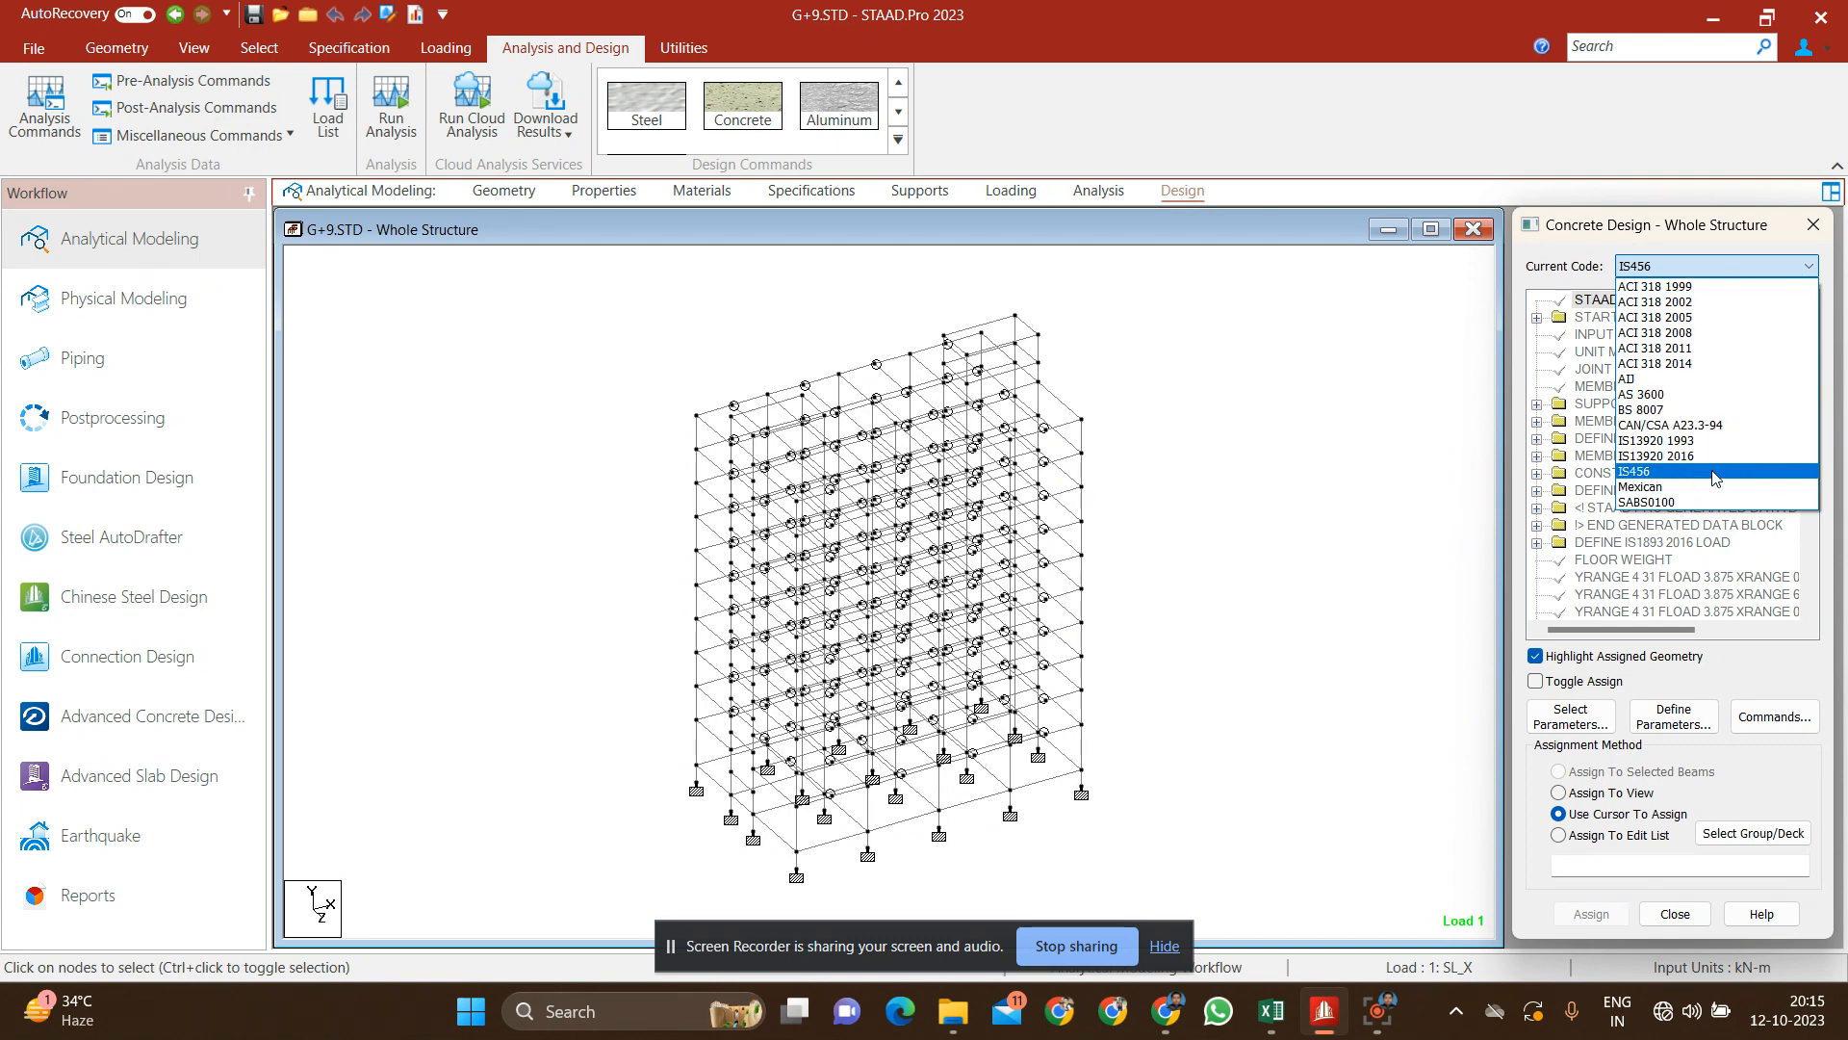
left_click(1662, 473)
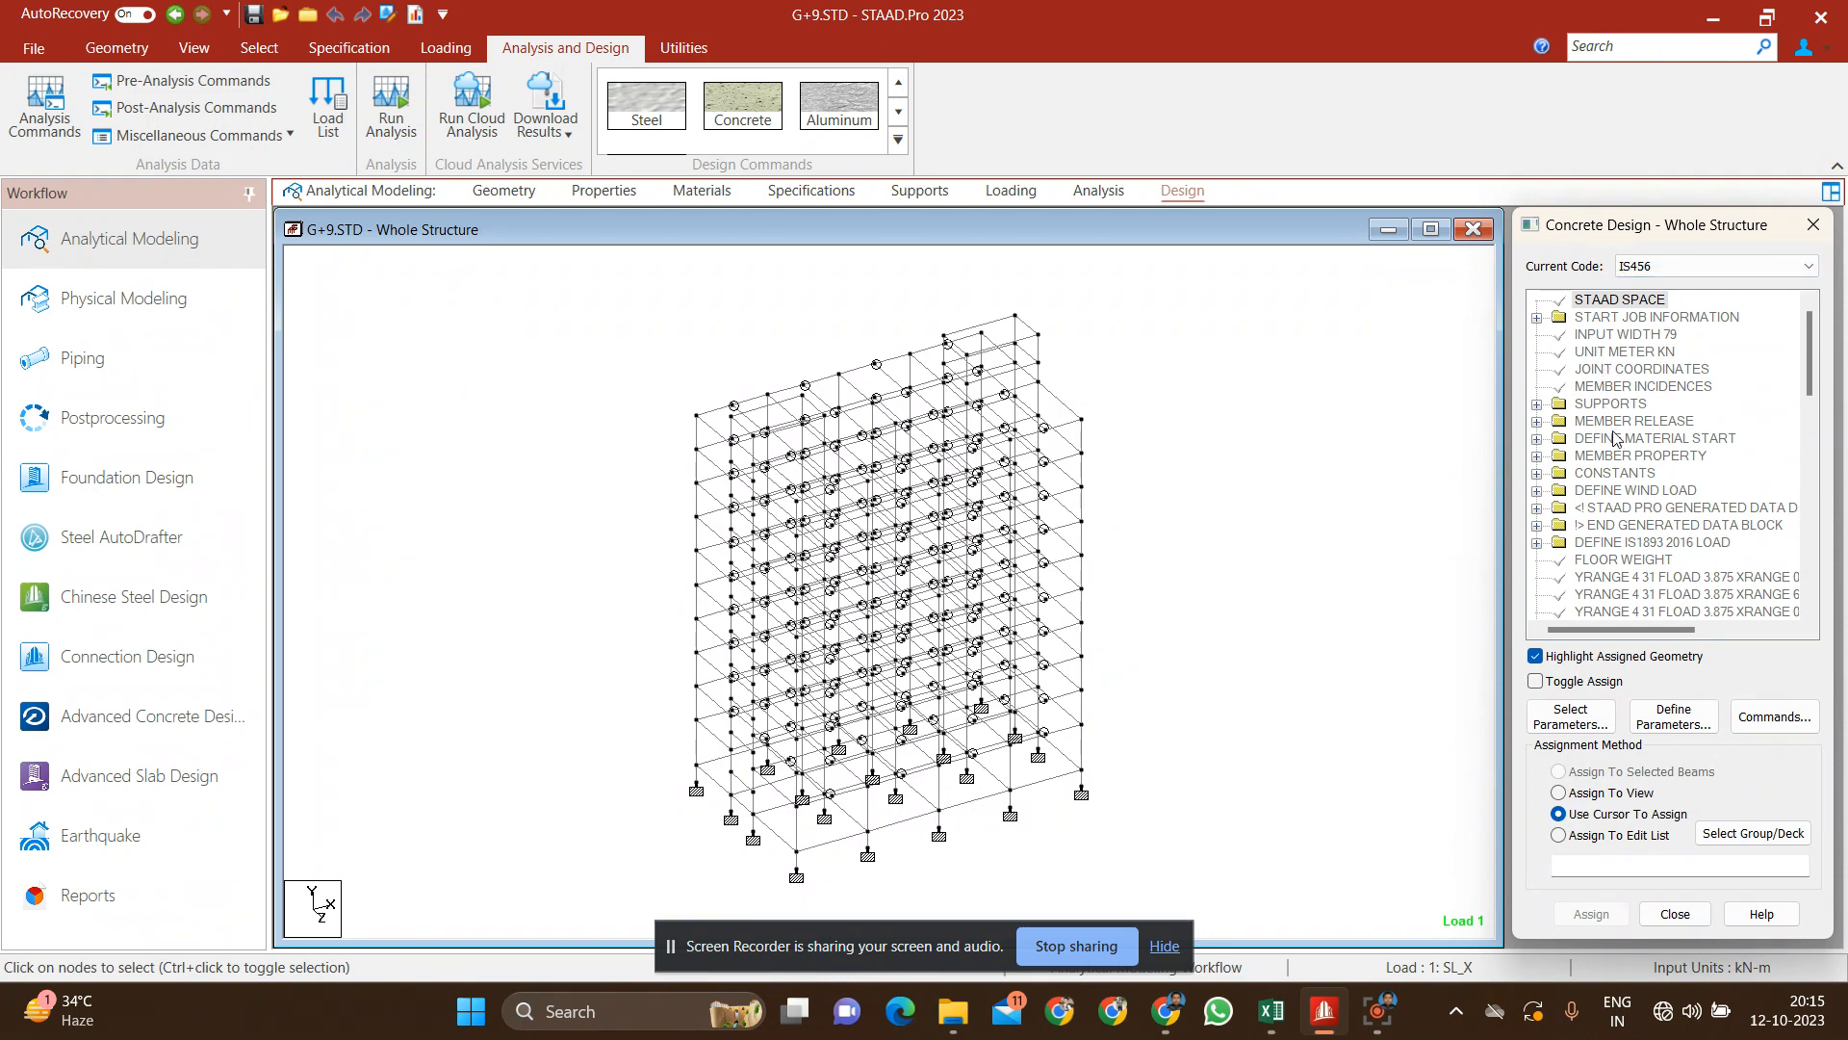
Step: Define a CLEAR concrete design parameter of 0.025 m from the member surface to the outermost main reinforcement
scroll(1614, 438, "down", 4)
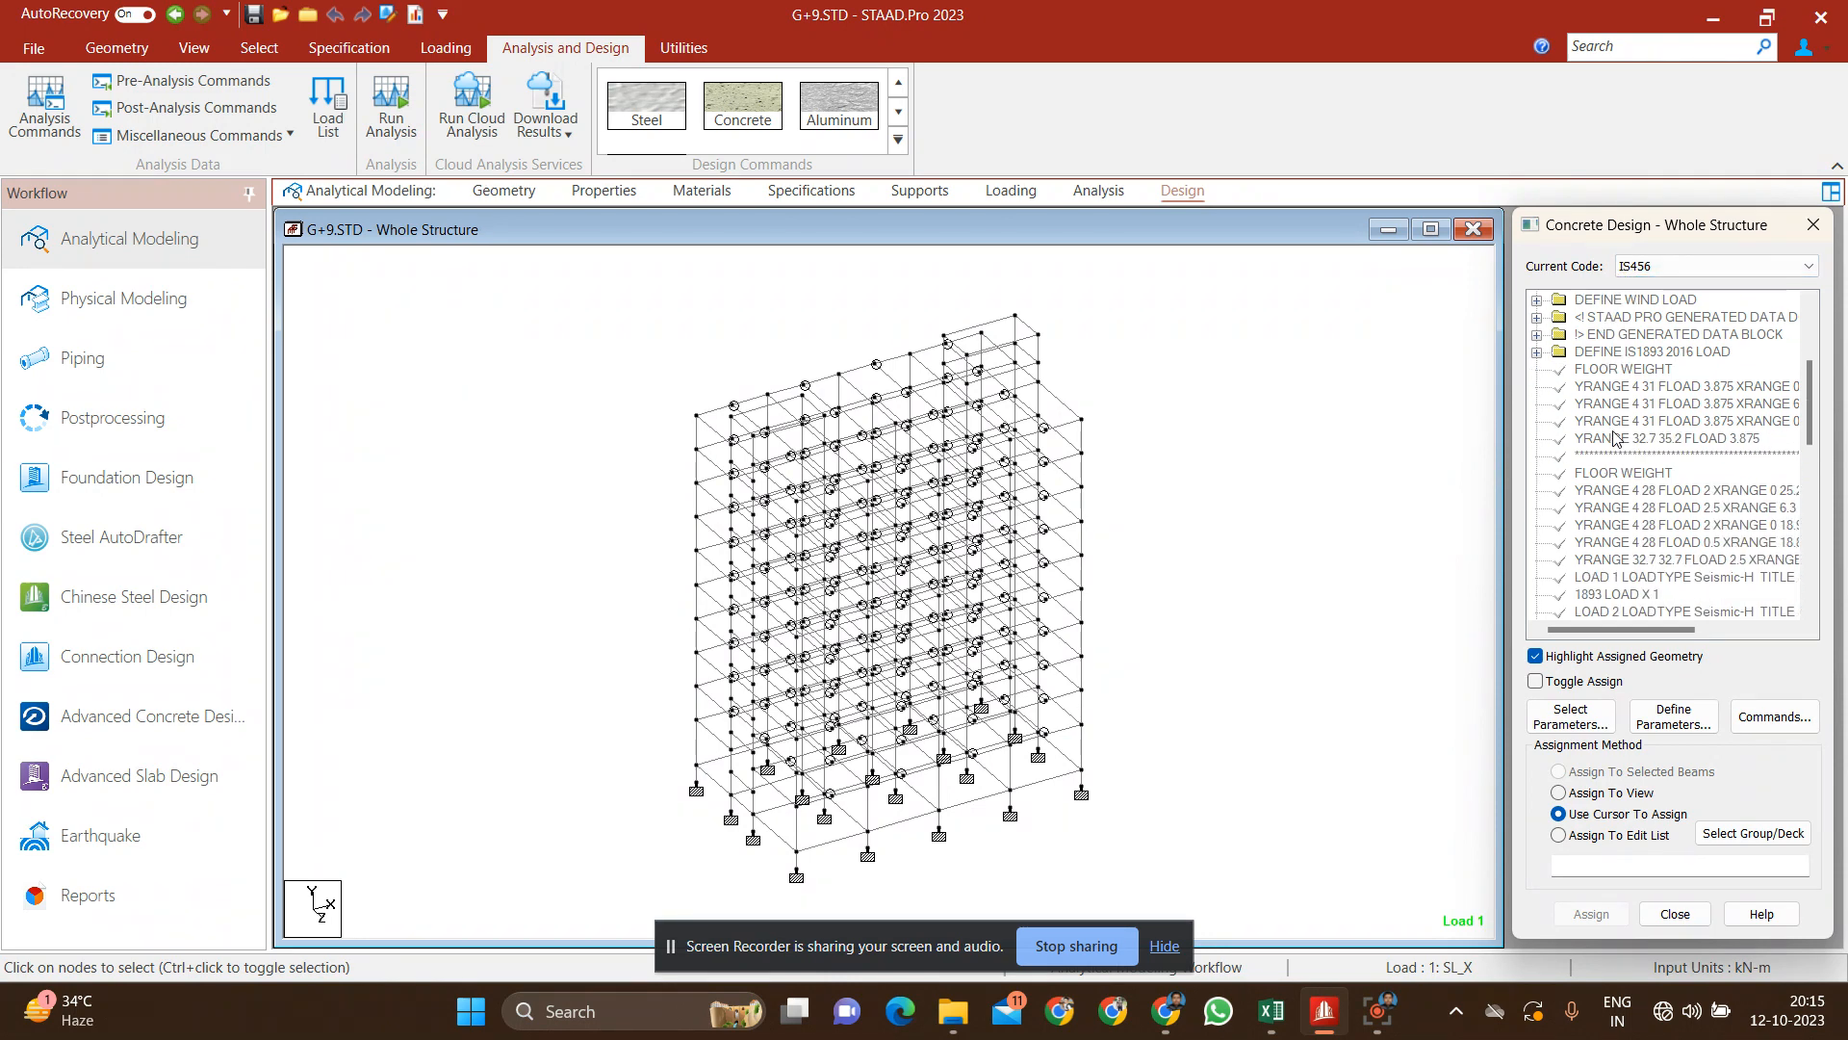
scroll(1614, 438, "down", 6)
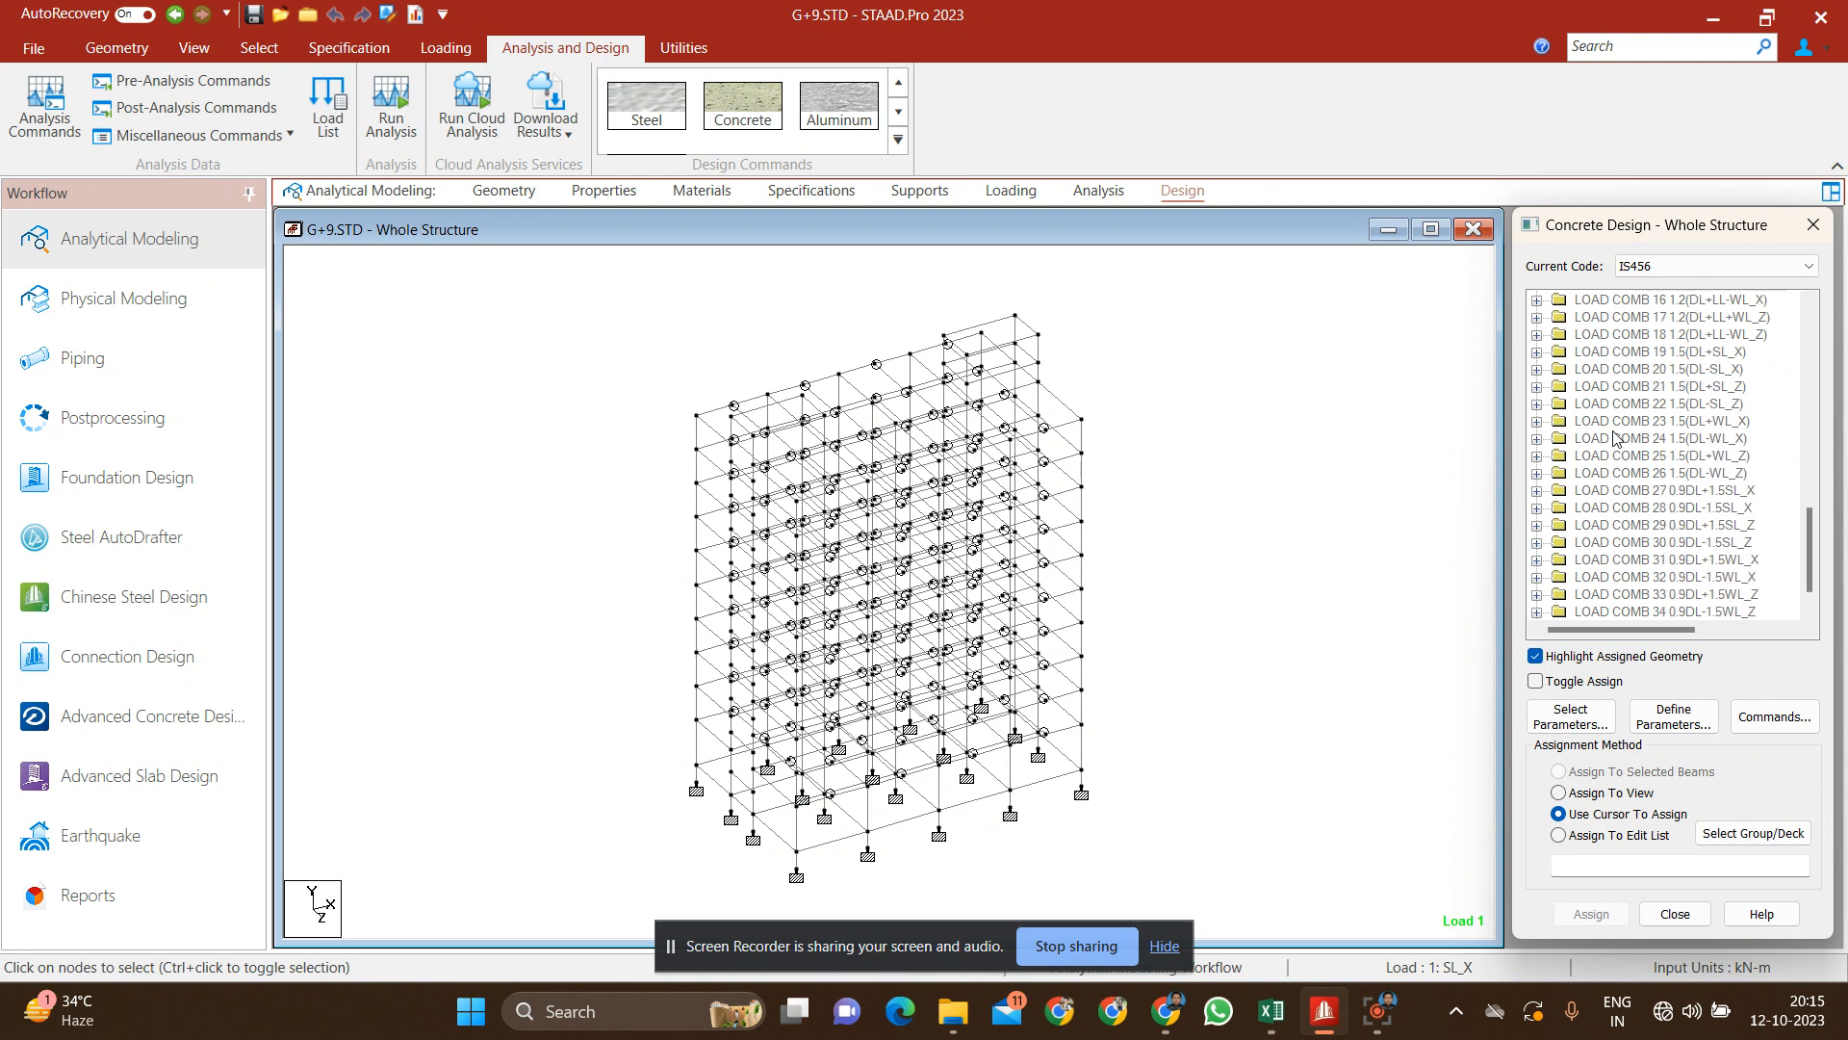
scroll(1614, 438, "down", 1)
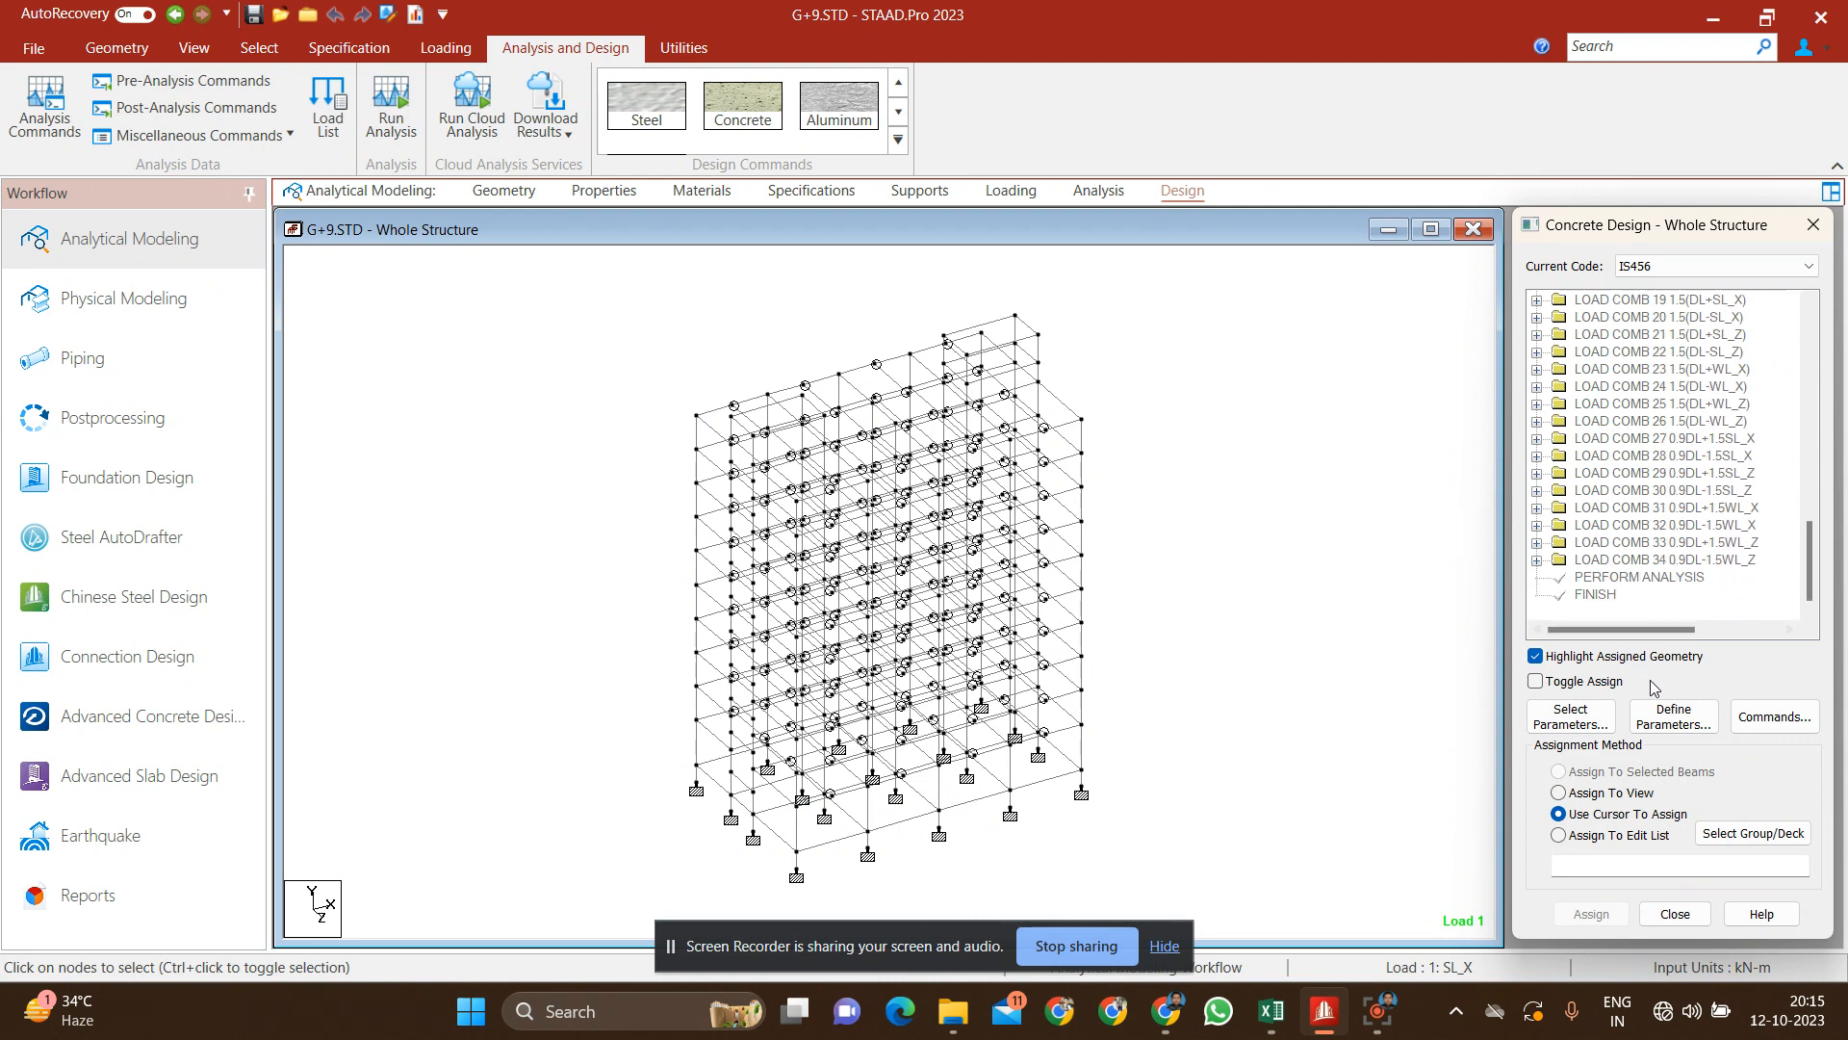
left_click(1694, 725)
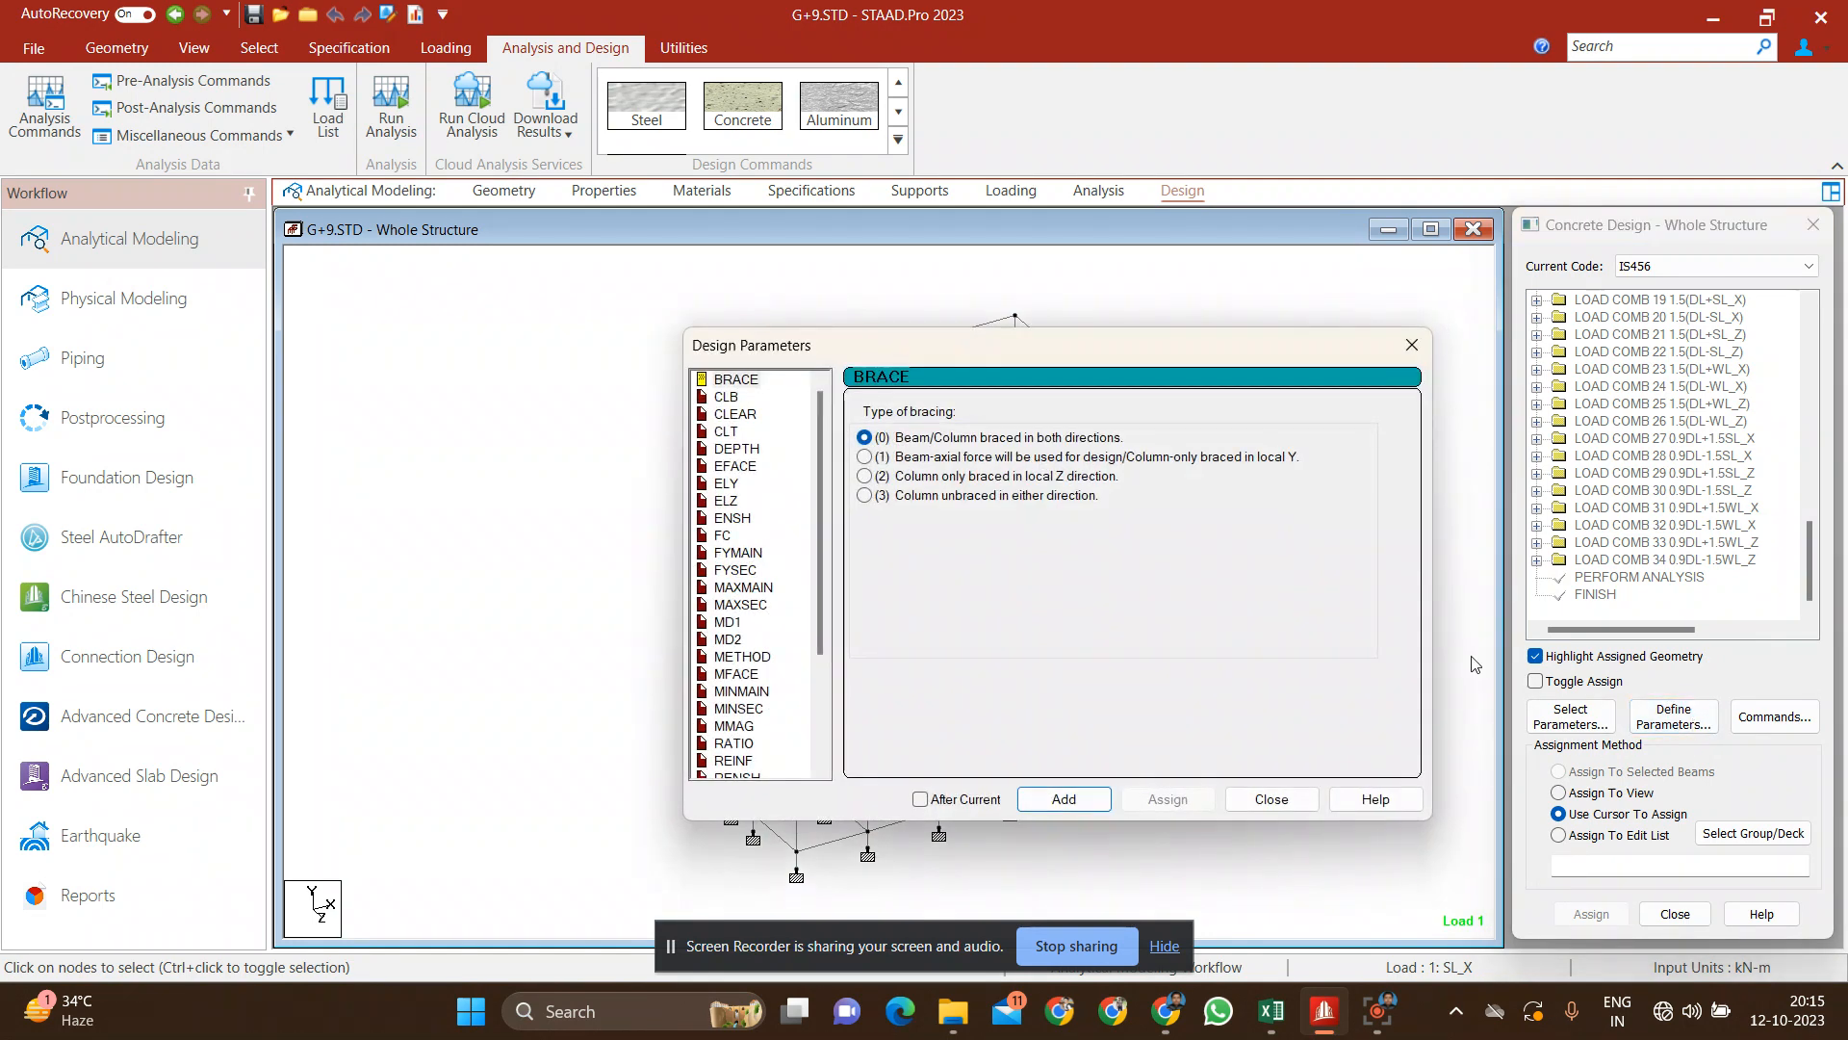
left_click(729, 416)
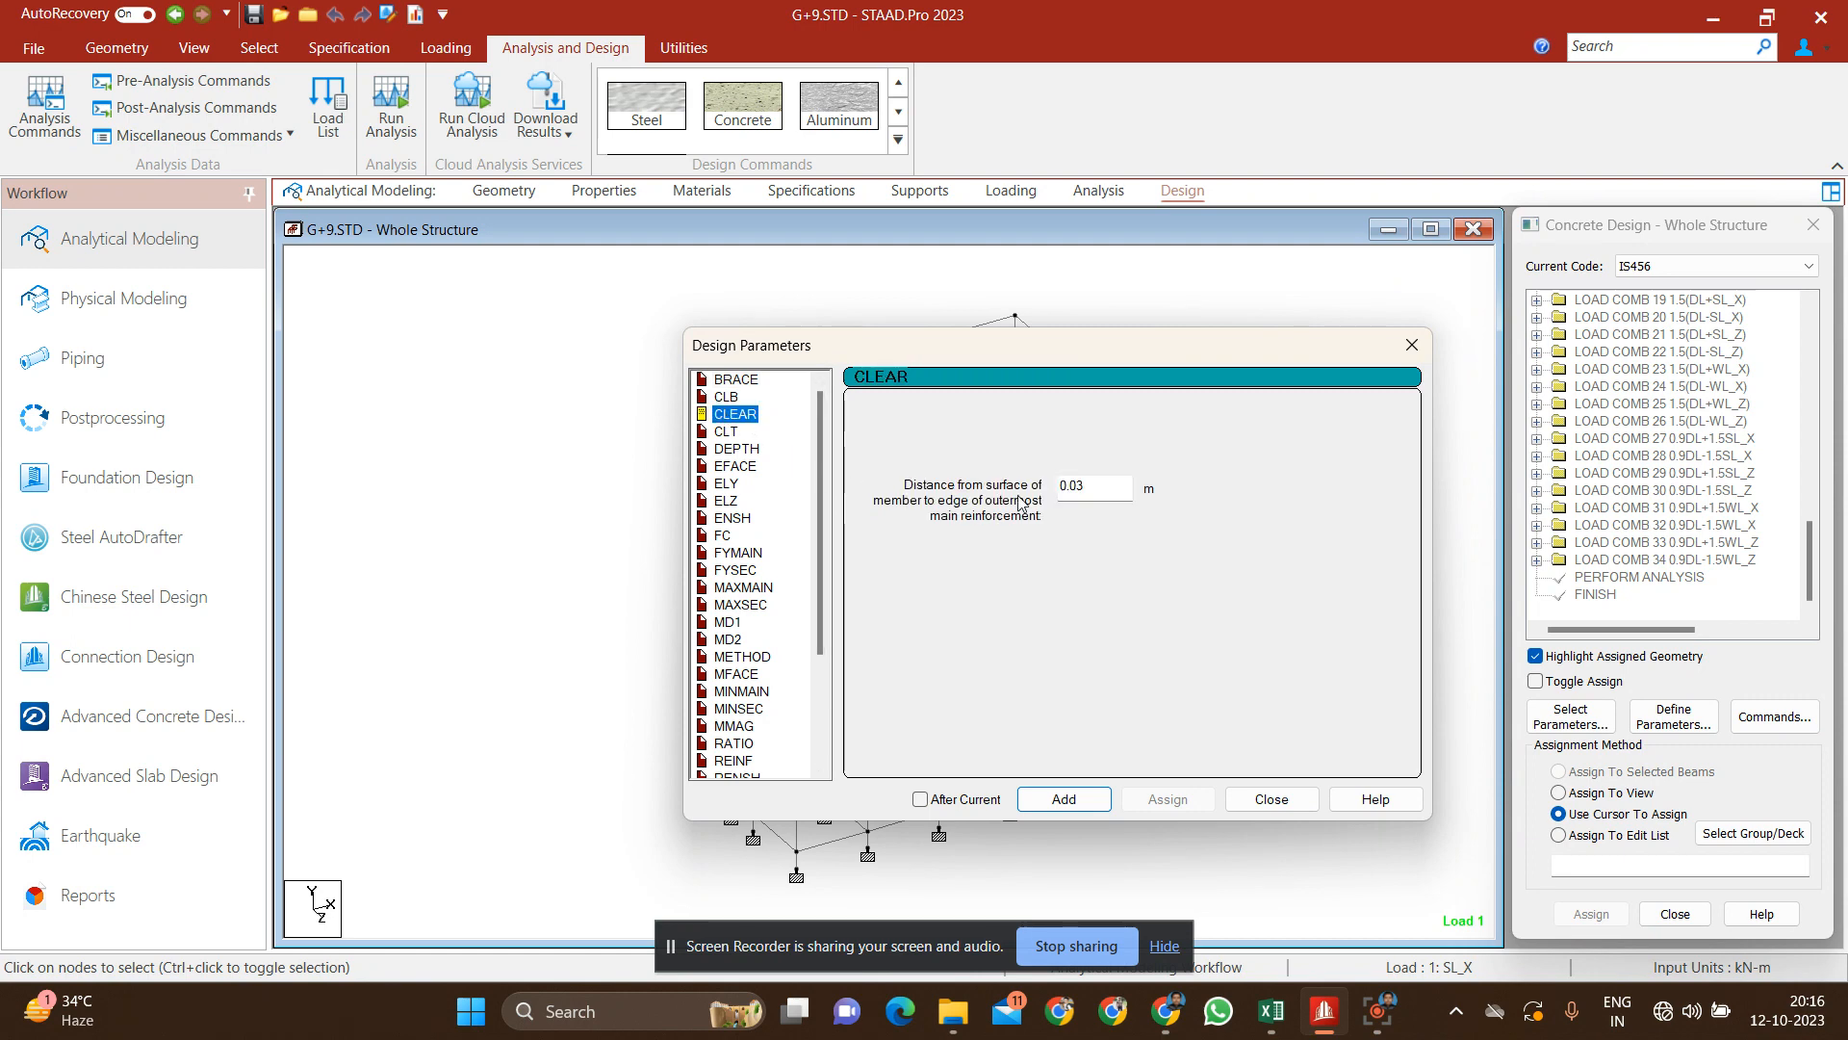
left_click(1104, 486)
key("BackSpace")
type("25")
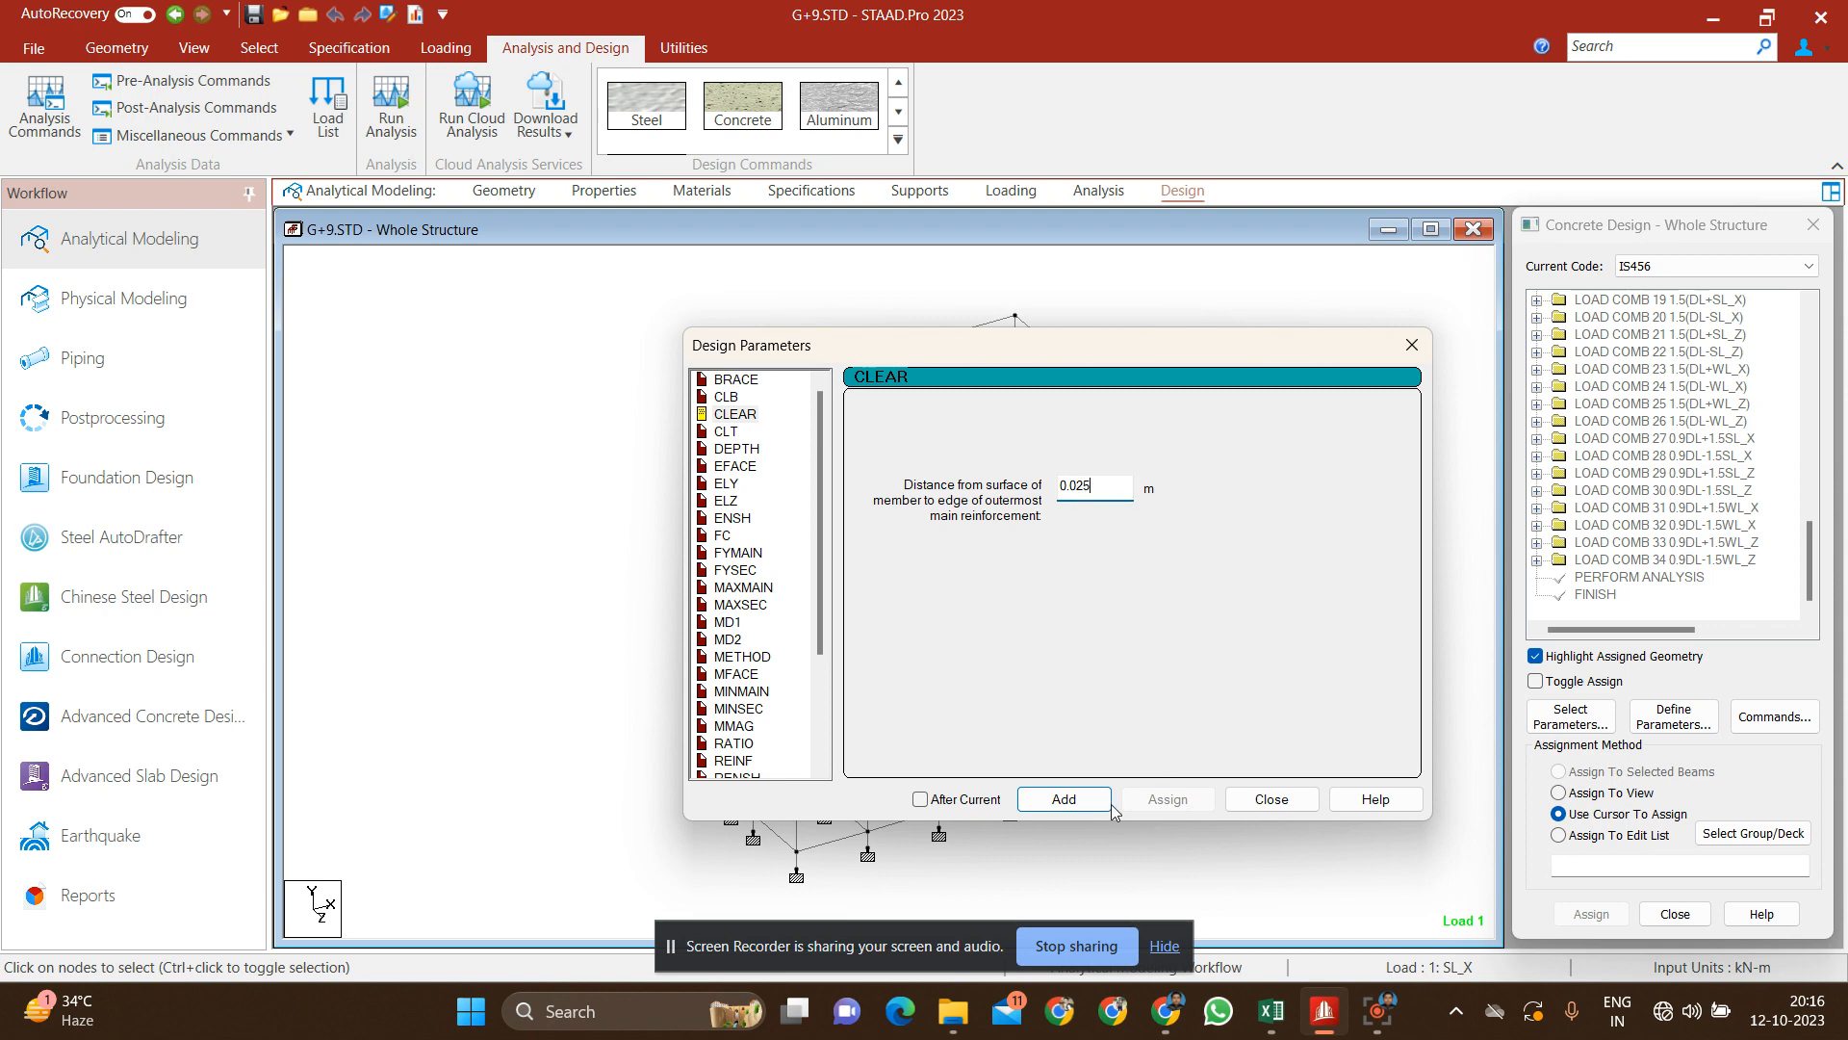
left_click(1066, 797)
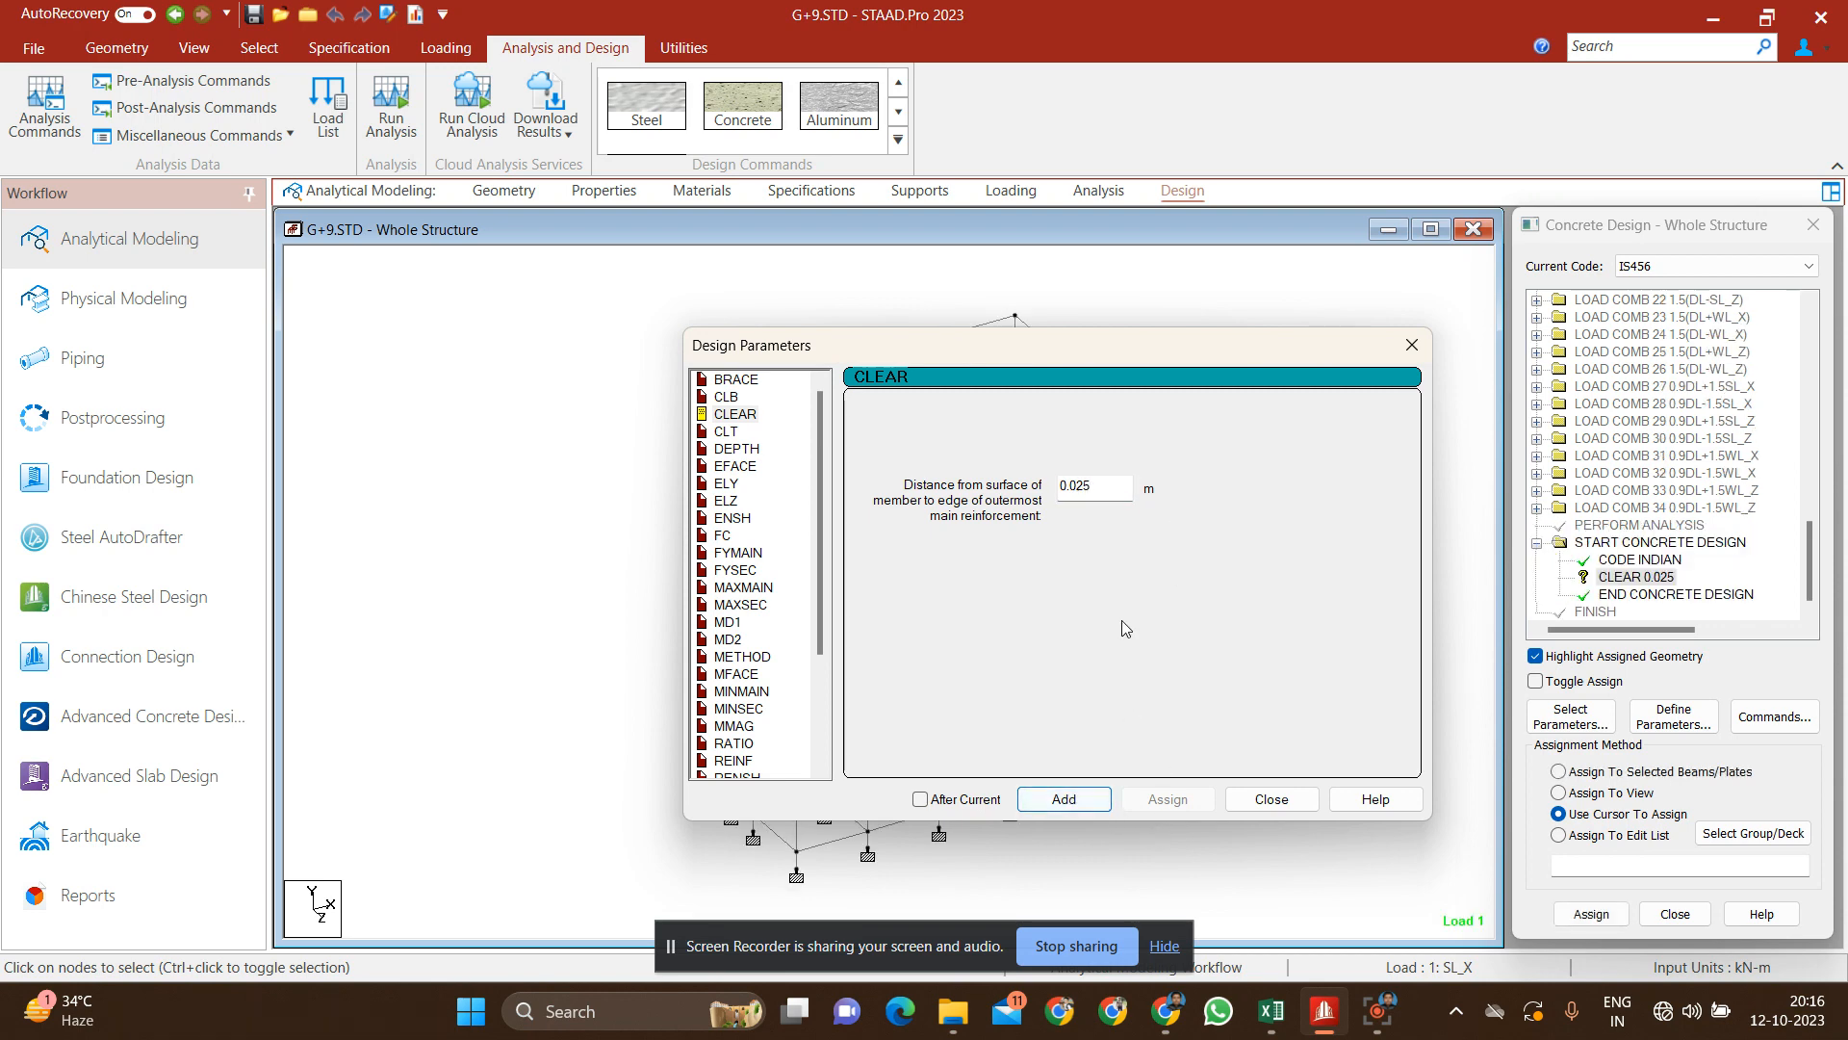
Step: Add a second CLEAR cover parameter with a distance of 0.04 m
left_click(1100, 484)
key("BackSpace")
key("BackSpace")
type("4")
left_click(1067, 799)
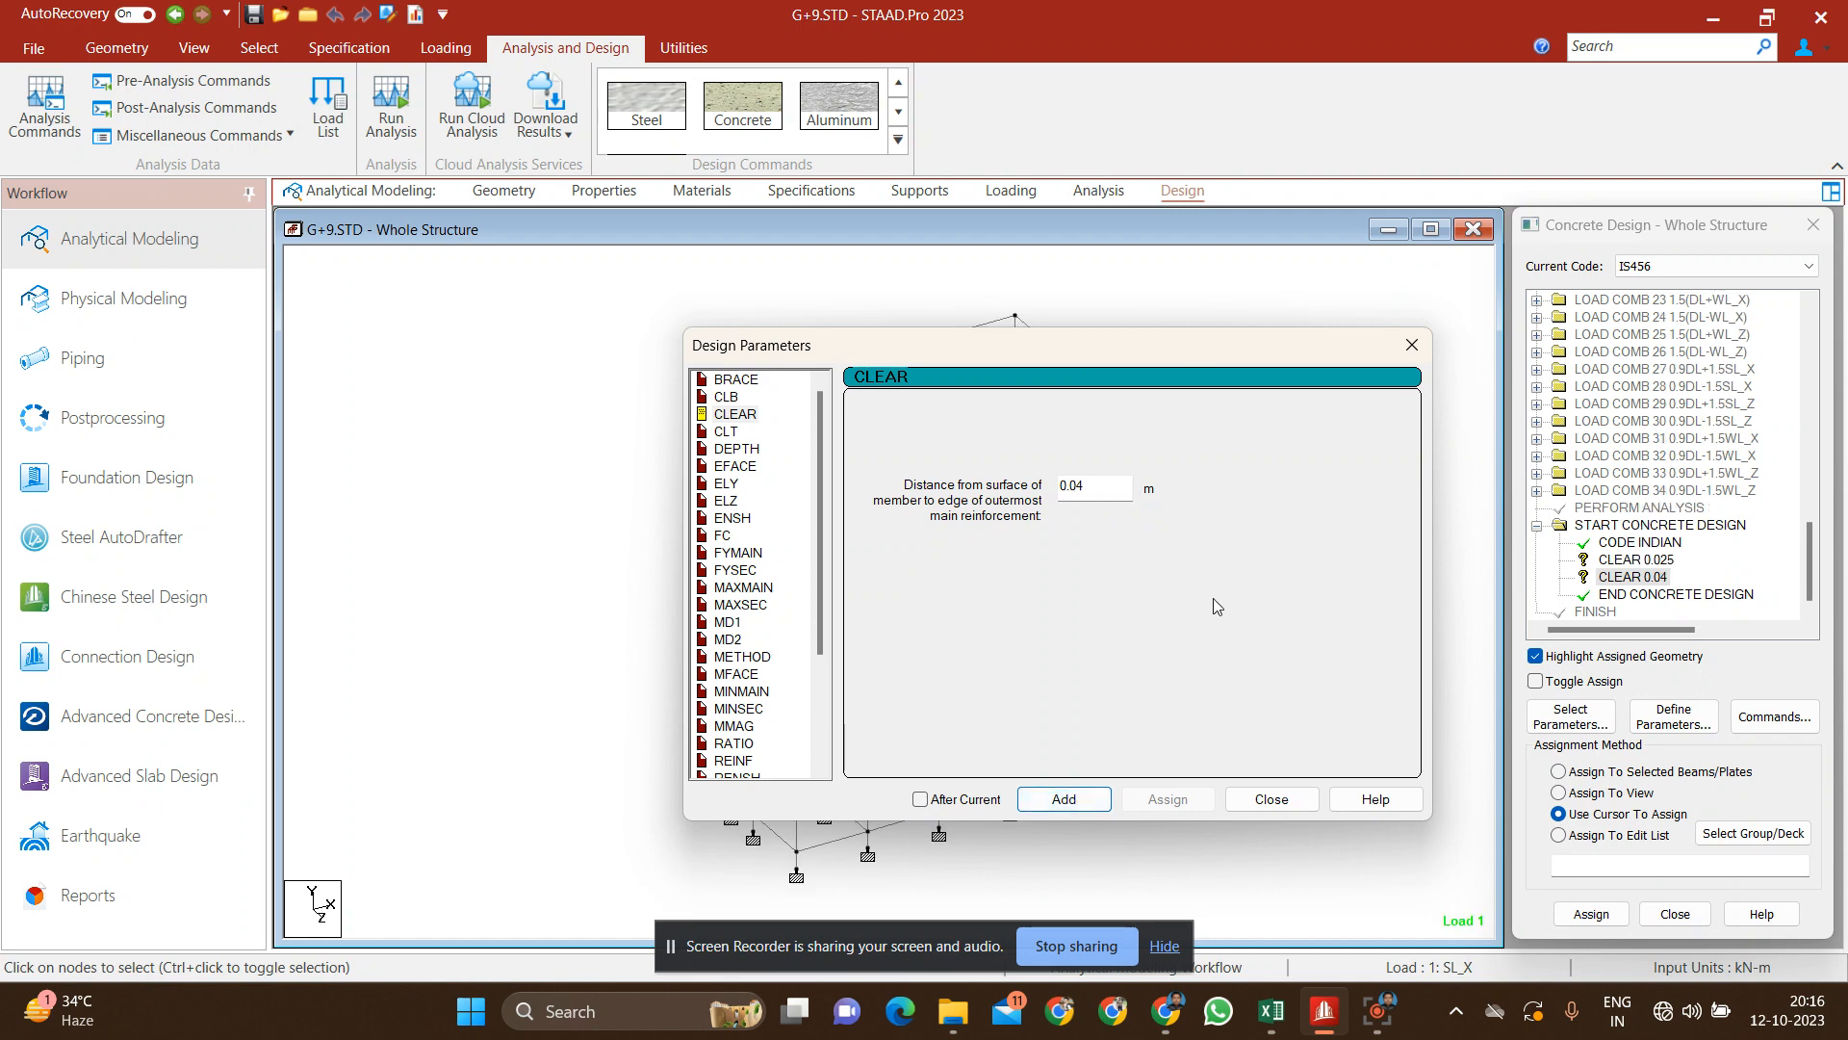
Step: Add the FC design parameter with a concrete compressive strength of 30000 kN/m2
left_click(722, 536)
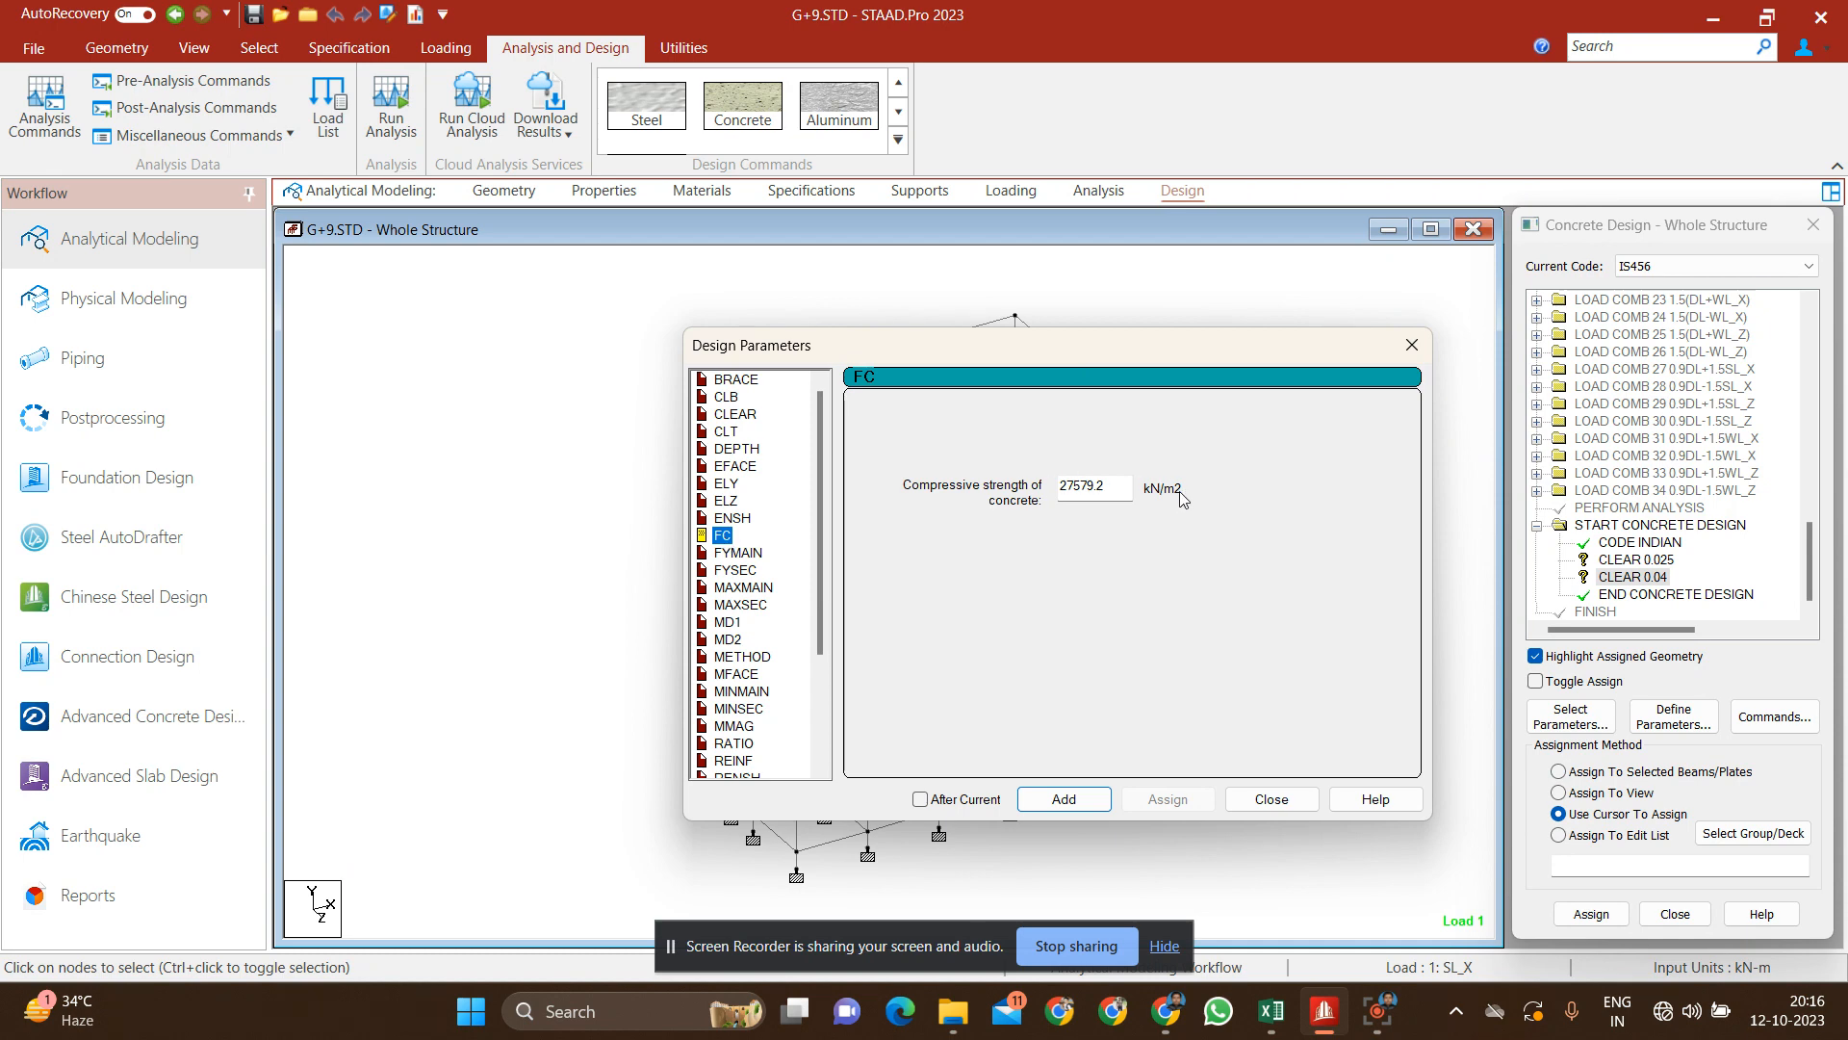
left_click_drag(1120, 489, 919, 466)
type("30")
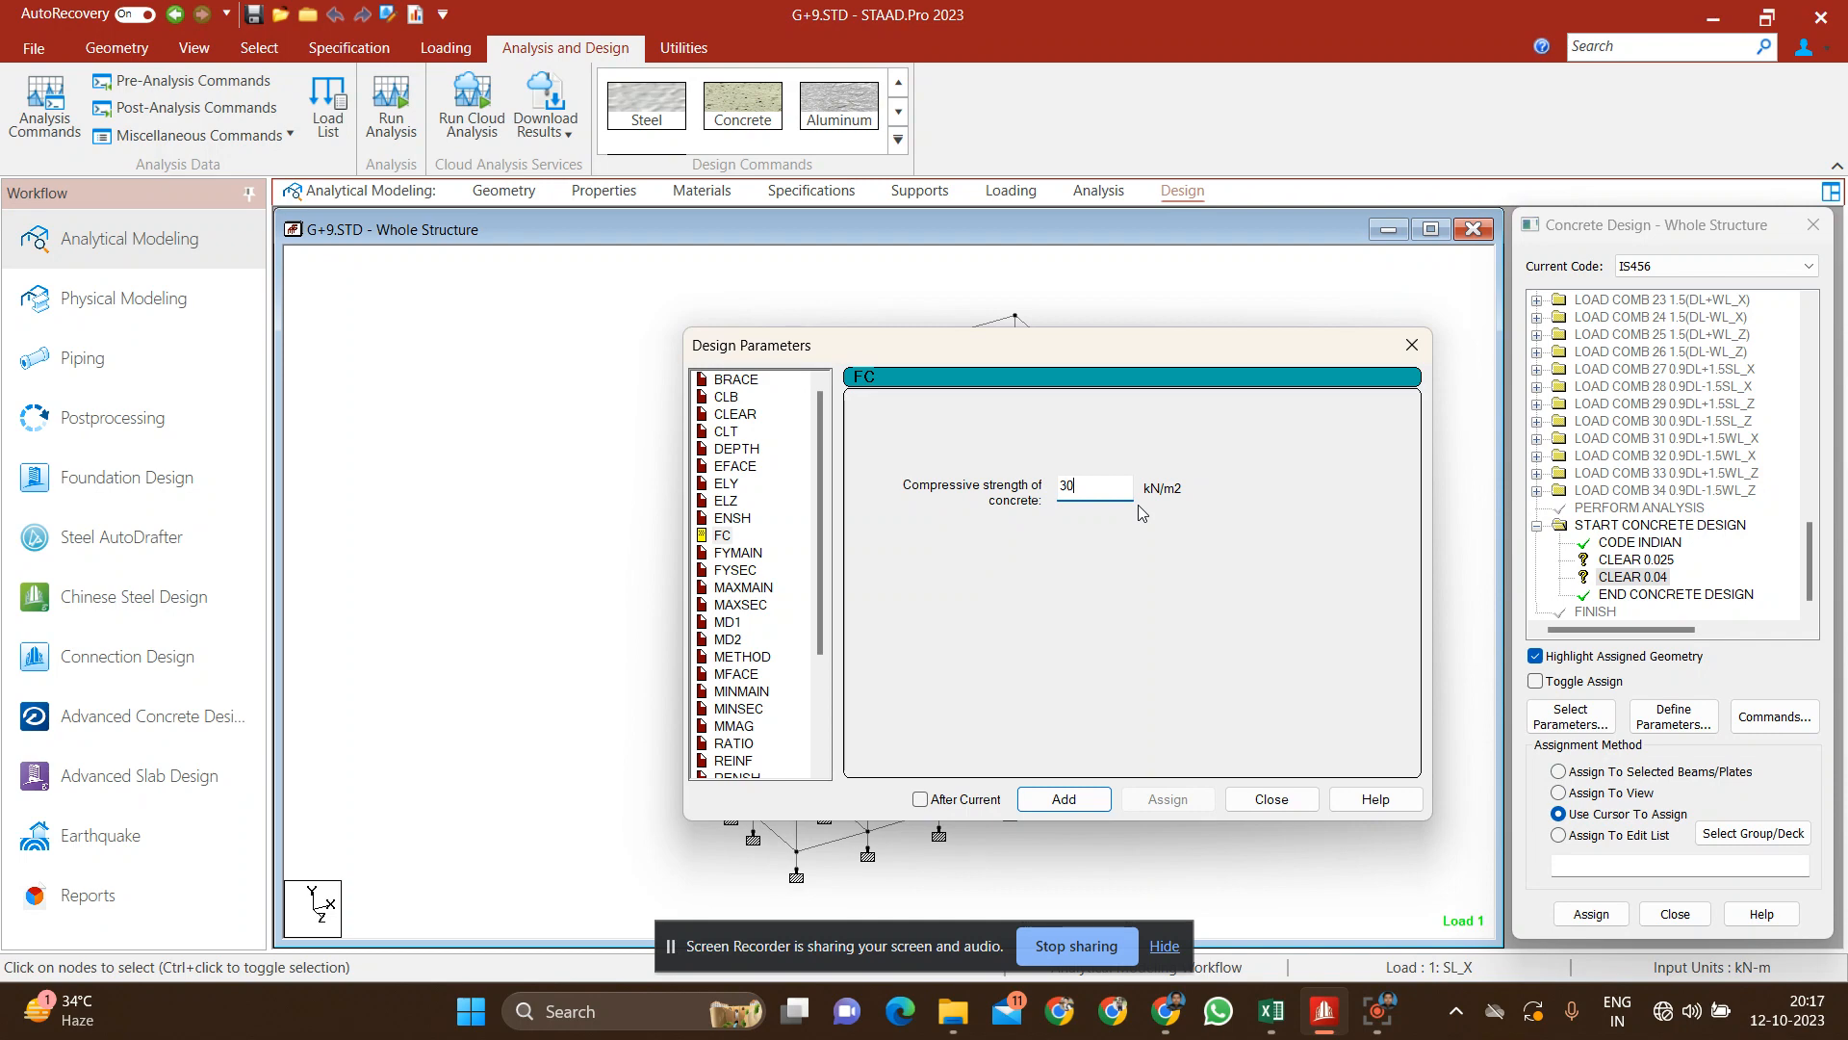
type("000")
left_click(1062, 802)
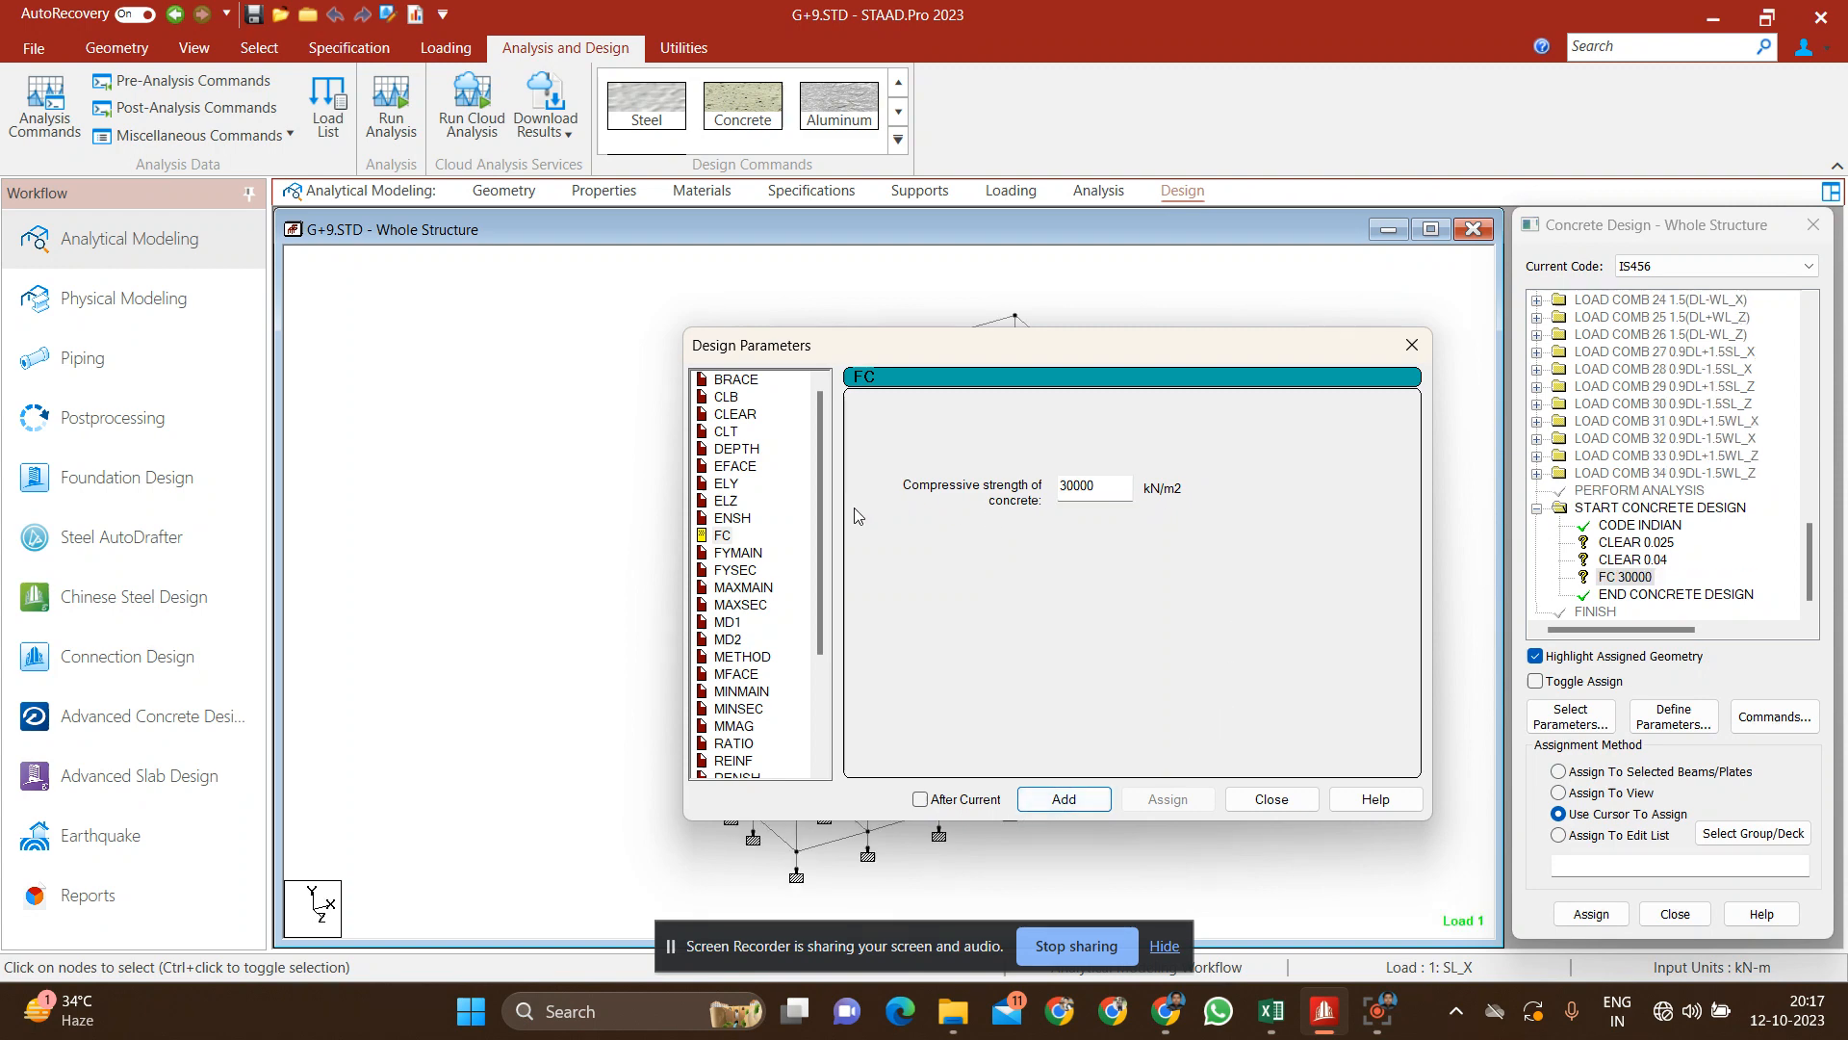
Step: Add the FYMAIN design parameter with a main reinforcement yield strength of 500000 kN/m2
left_click(736, 555)
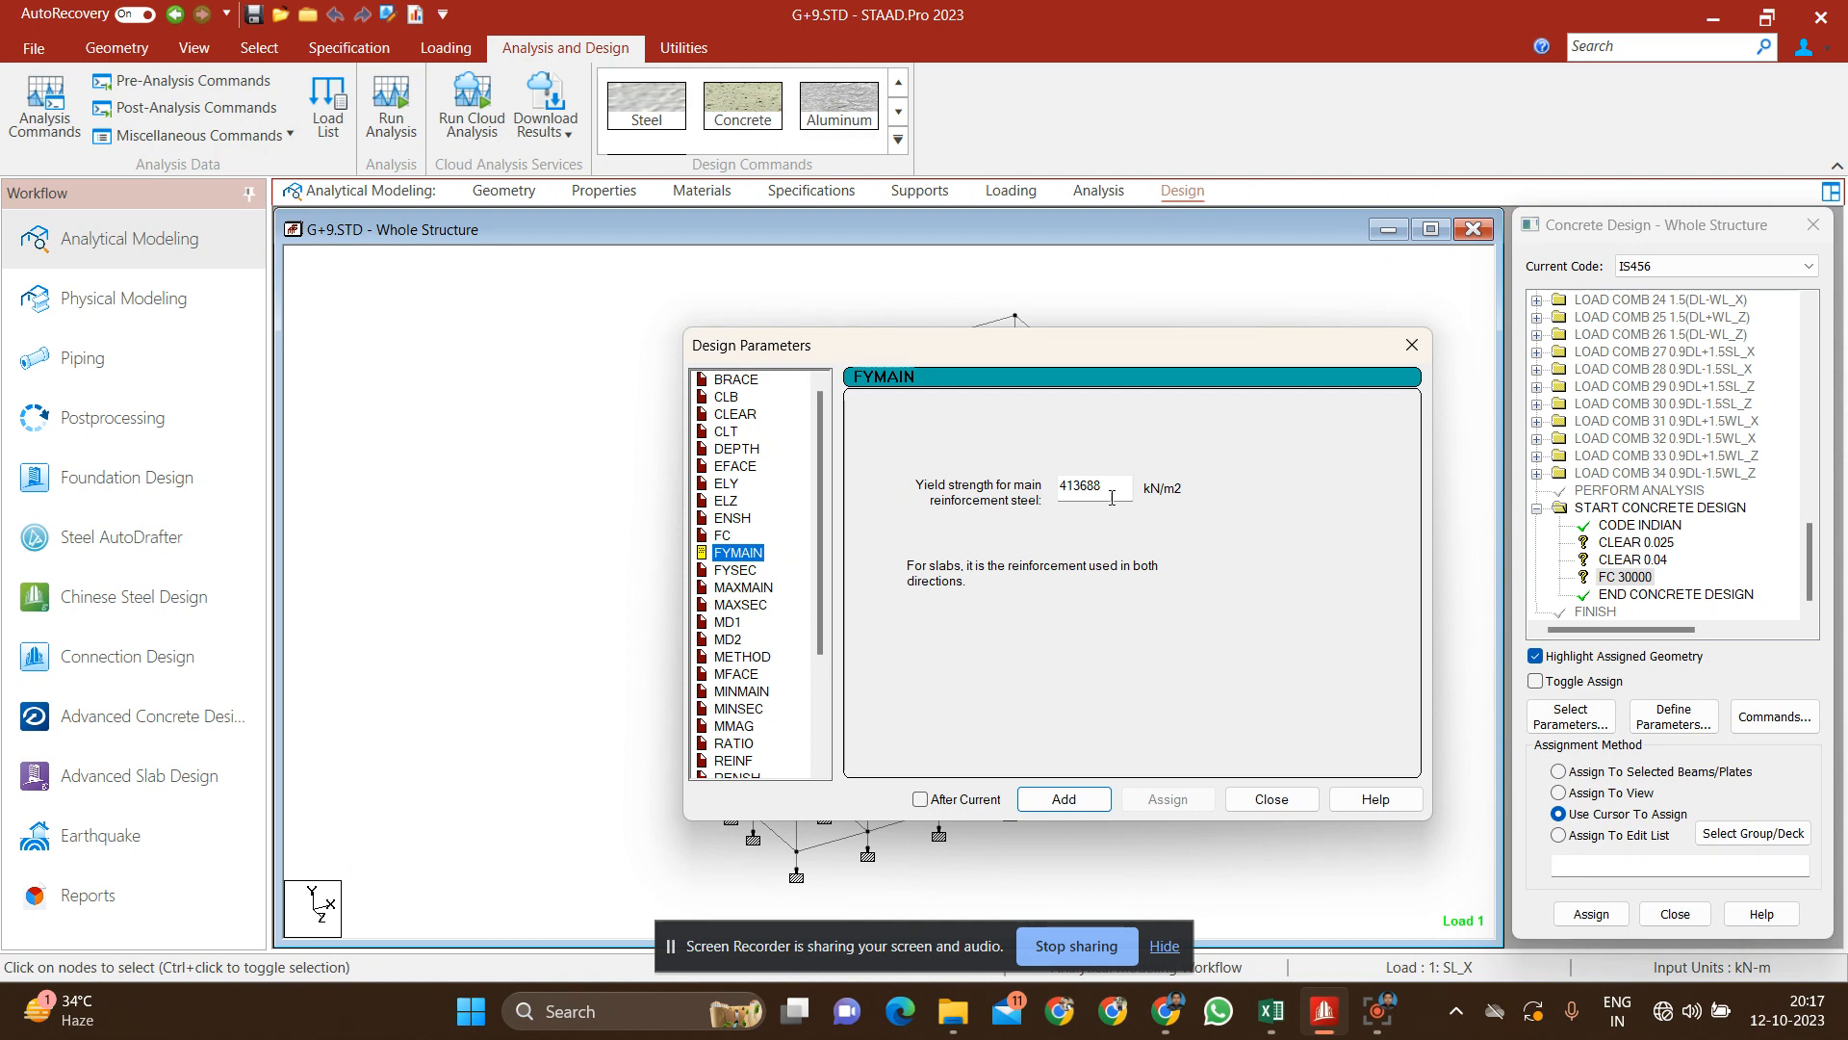
key("Tab")
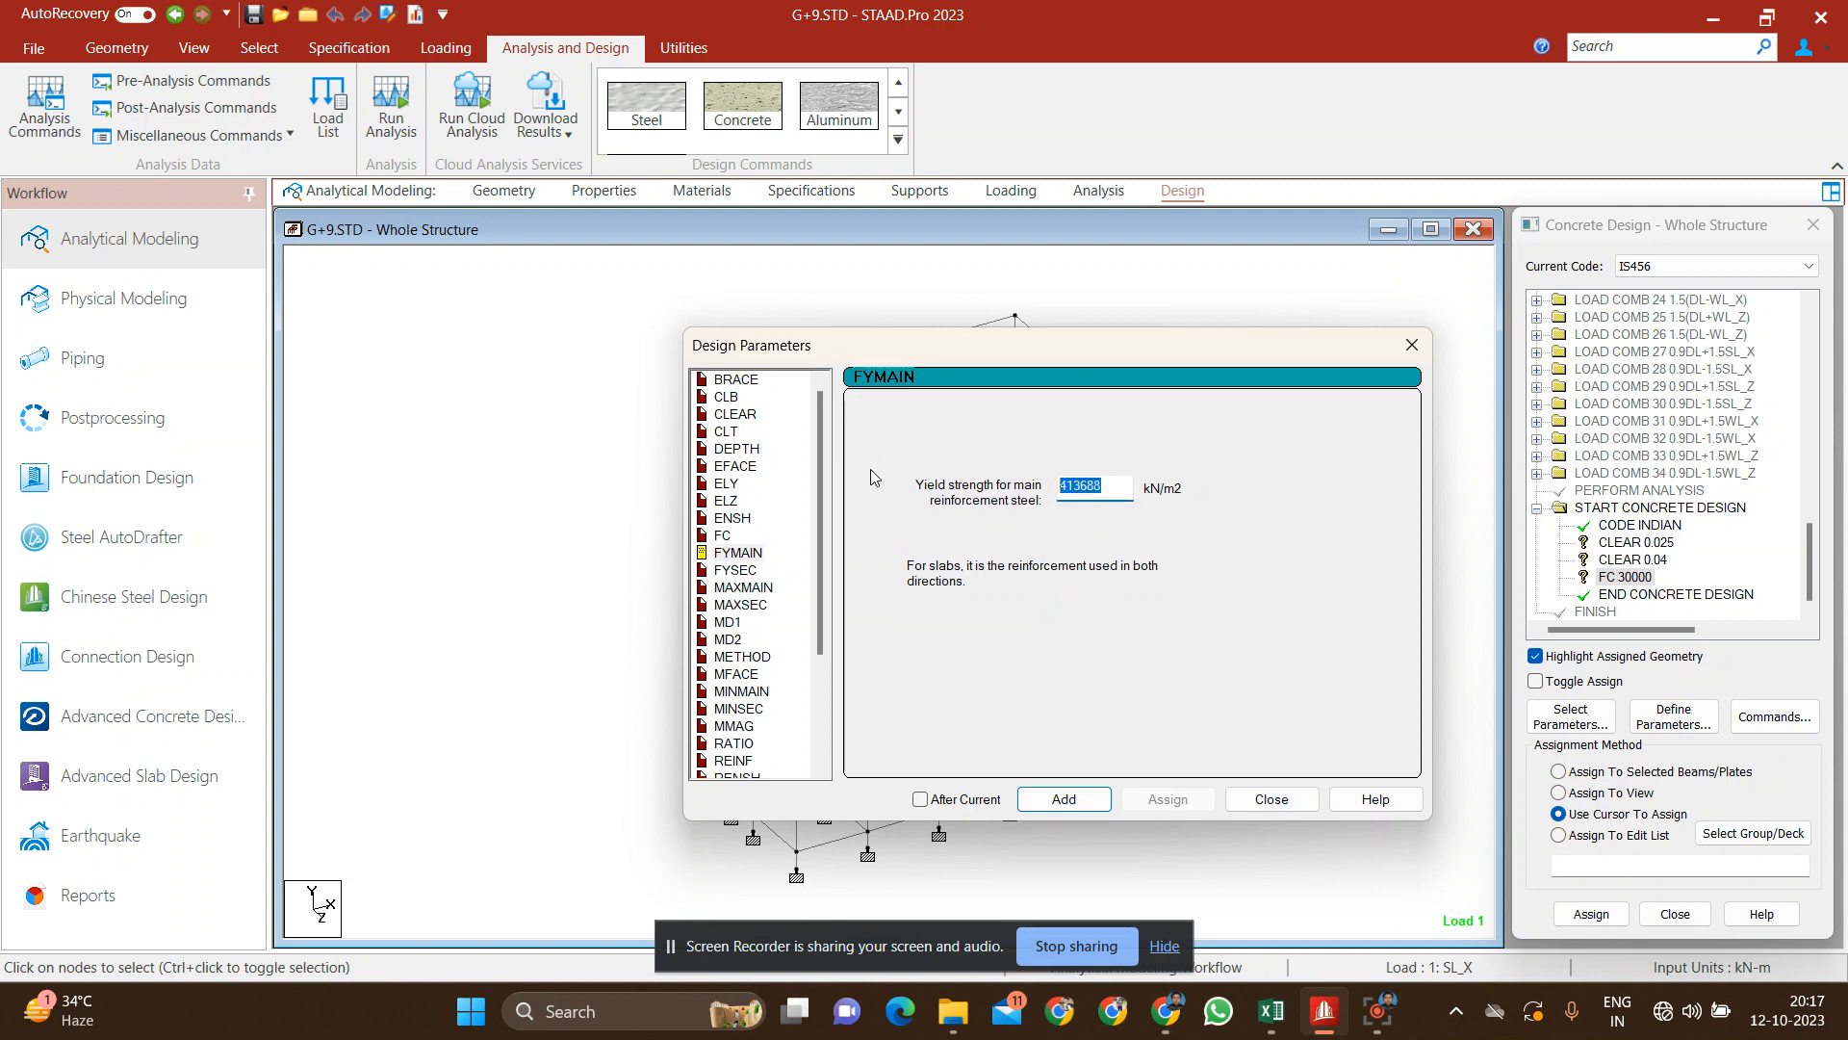
type("5")
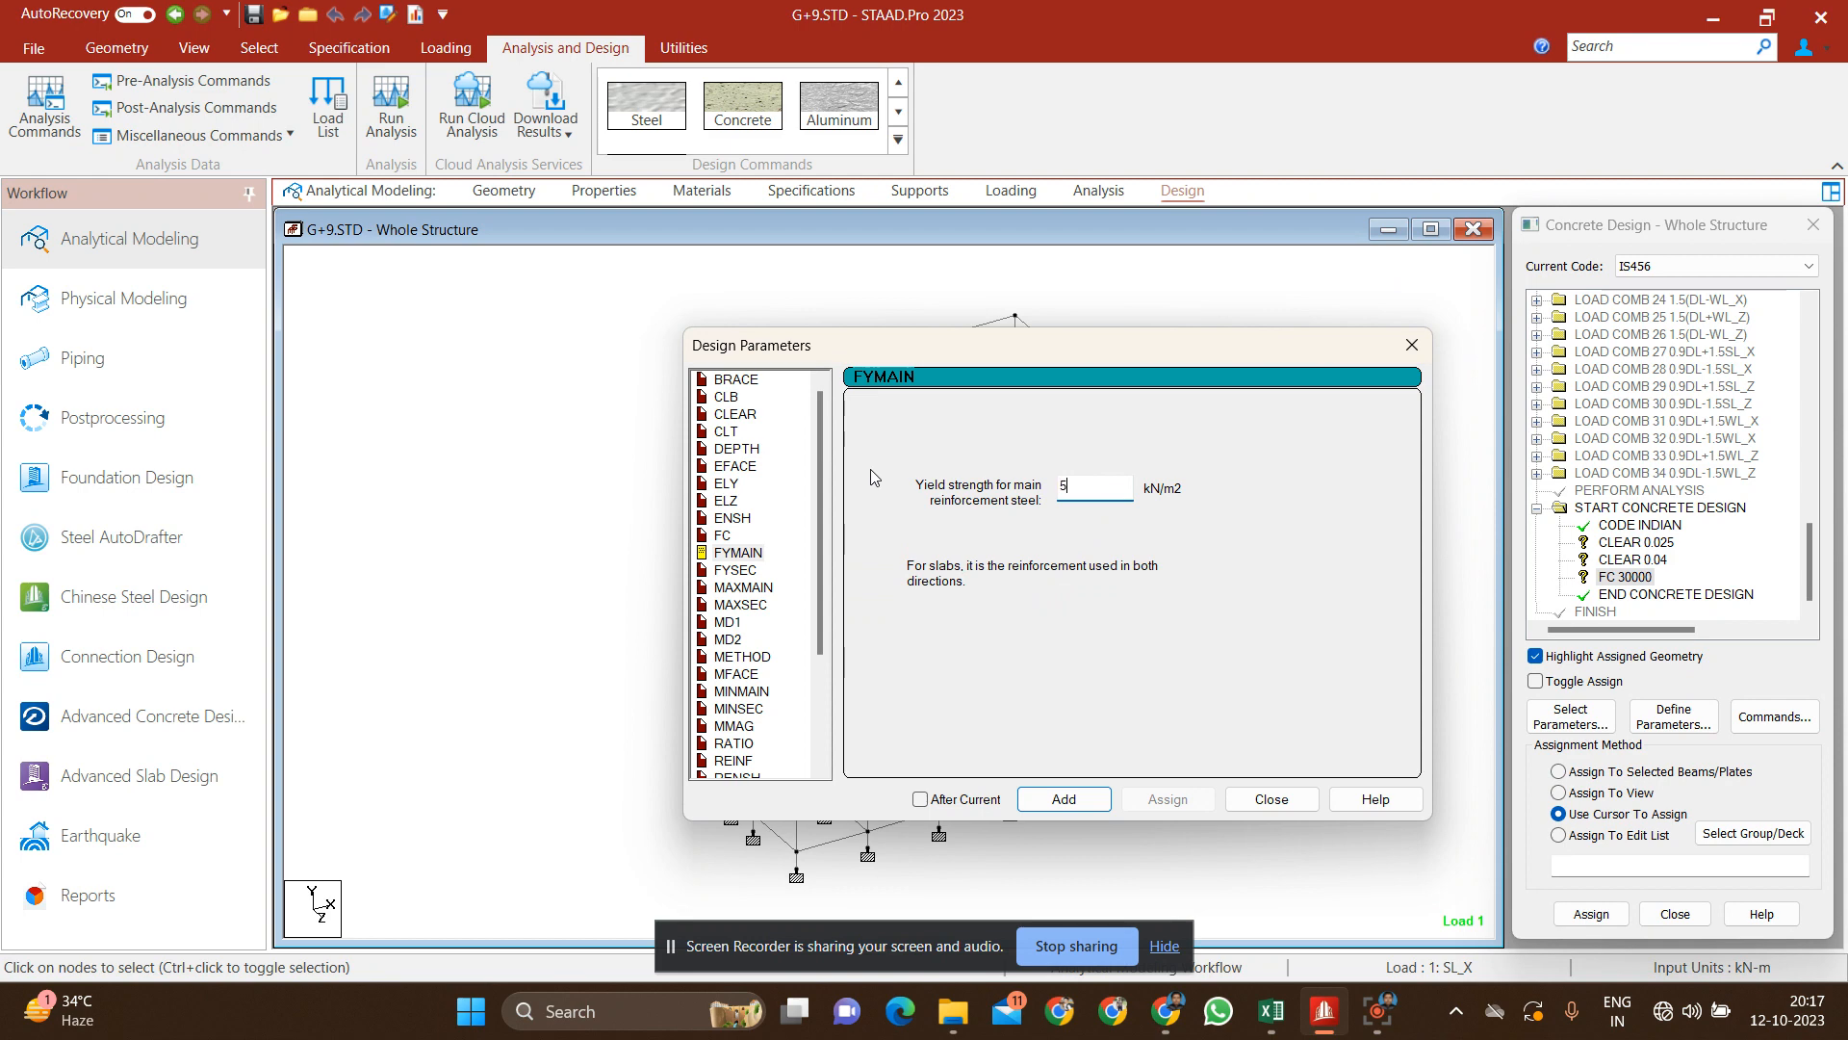
type("00000")
left_click(1063, 799)
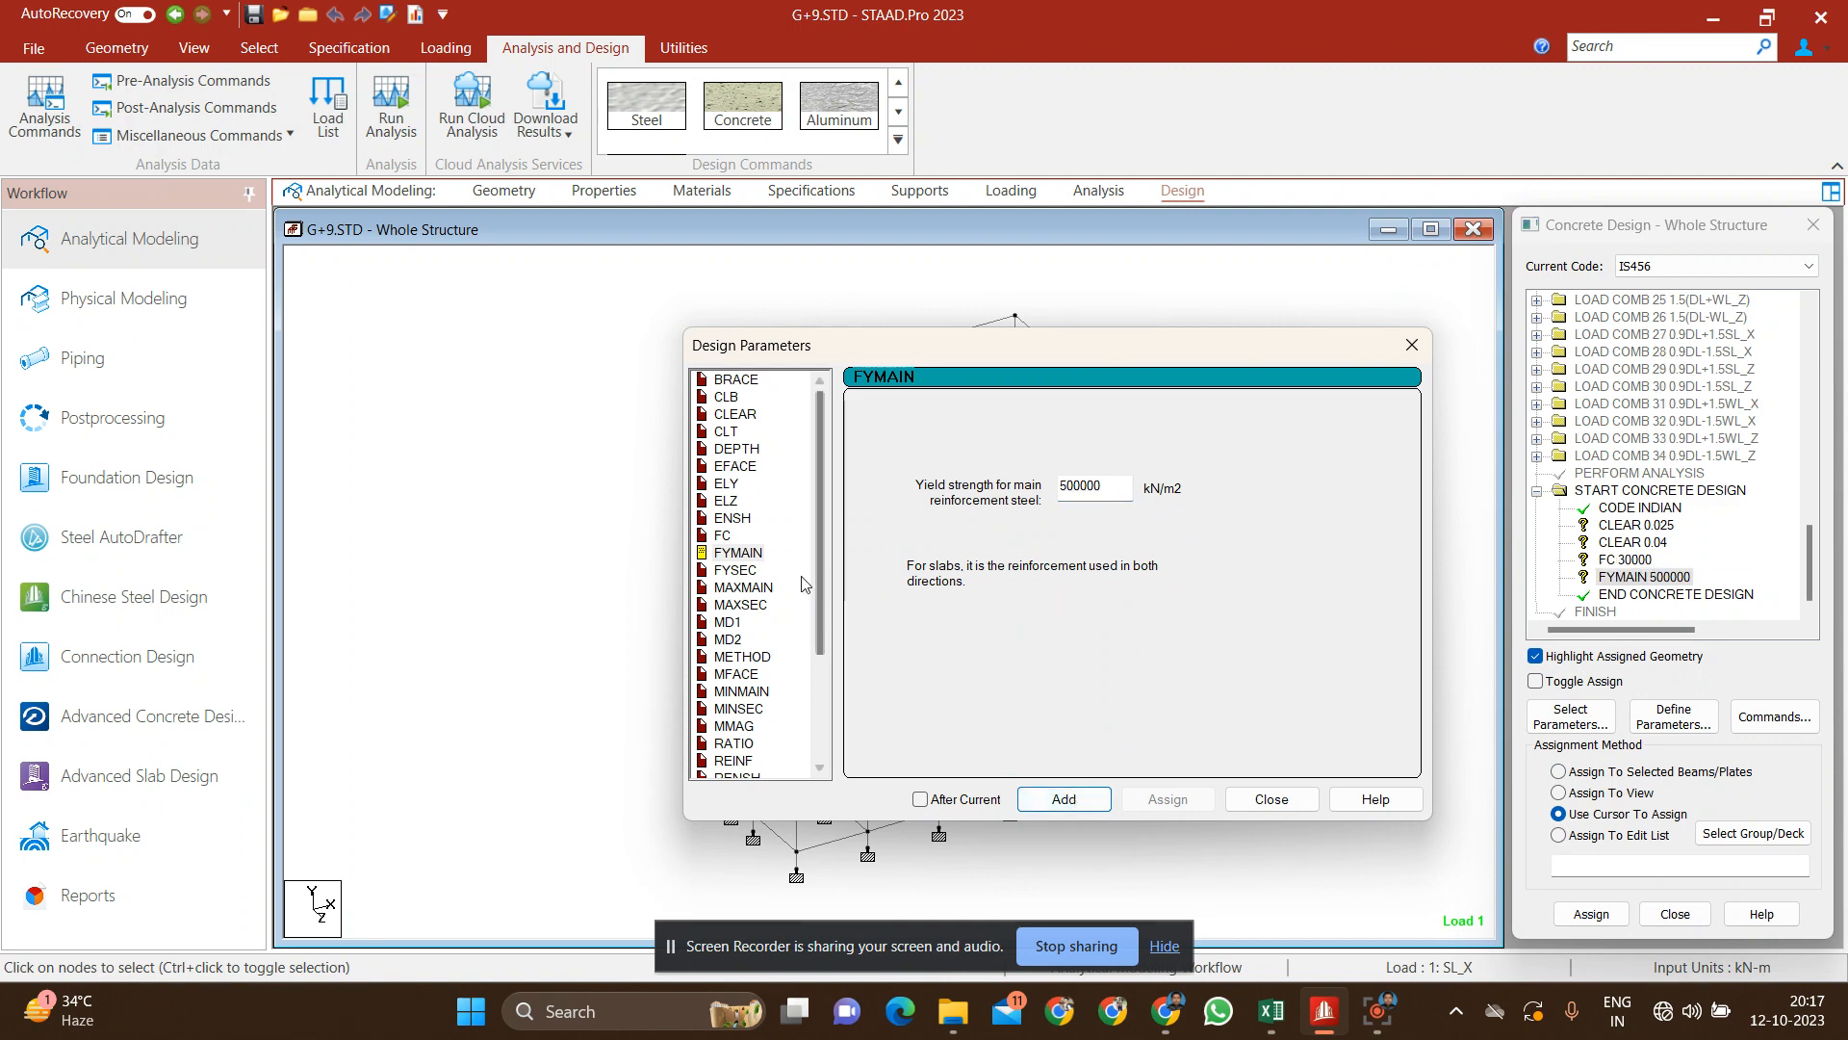
Step: Add the FYSEC design parameter with a shear reinforcement yield strength of 500000 kN/m2
left_click(746, 572)
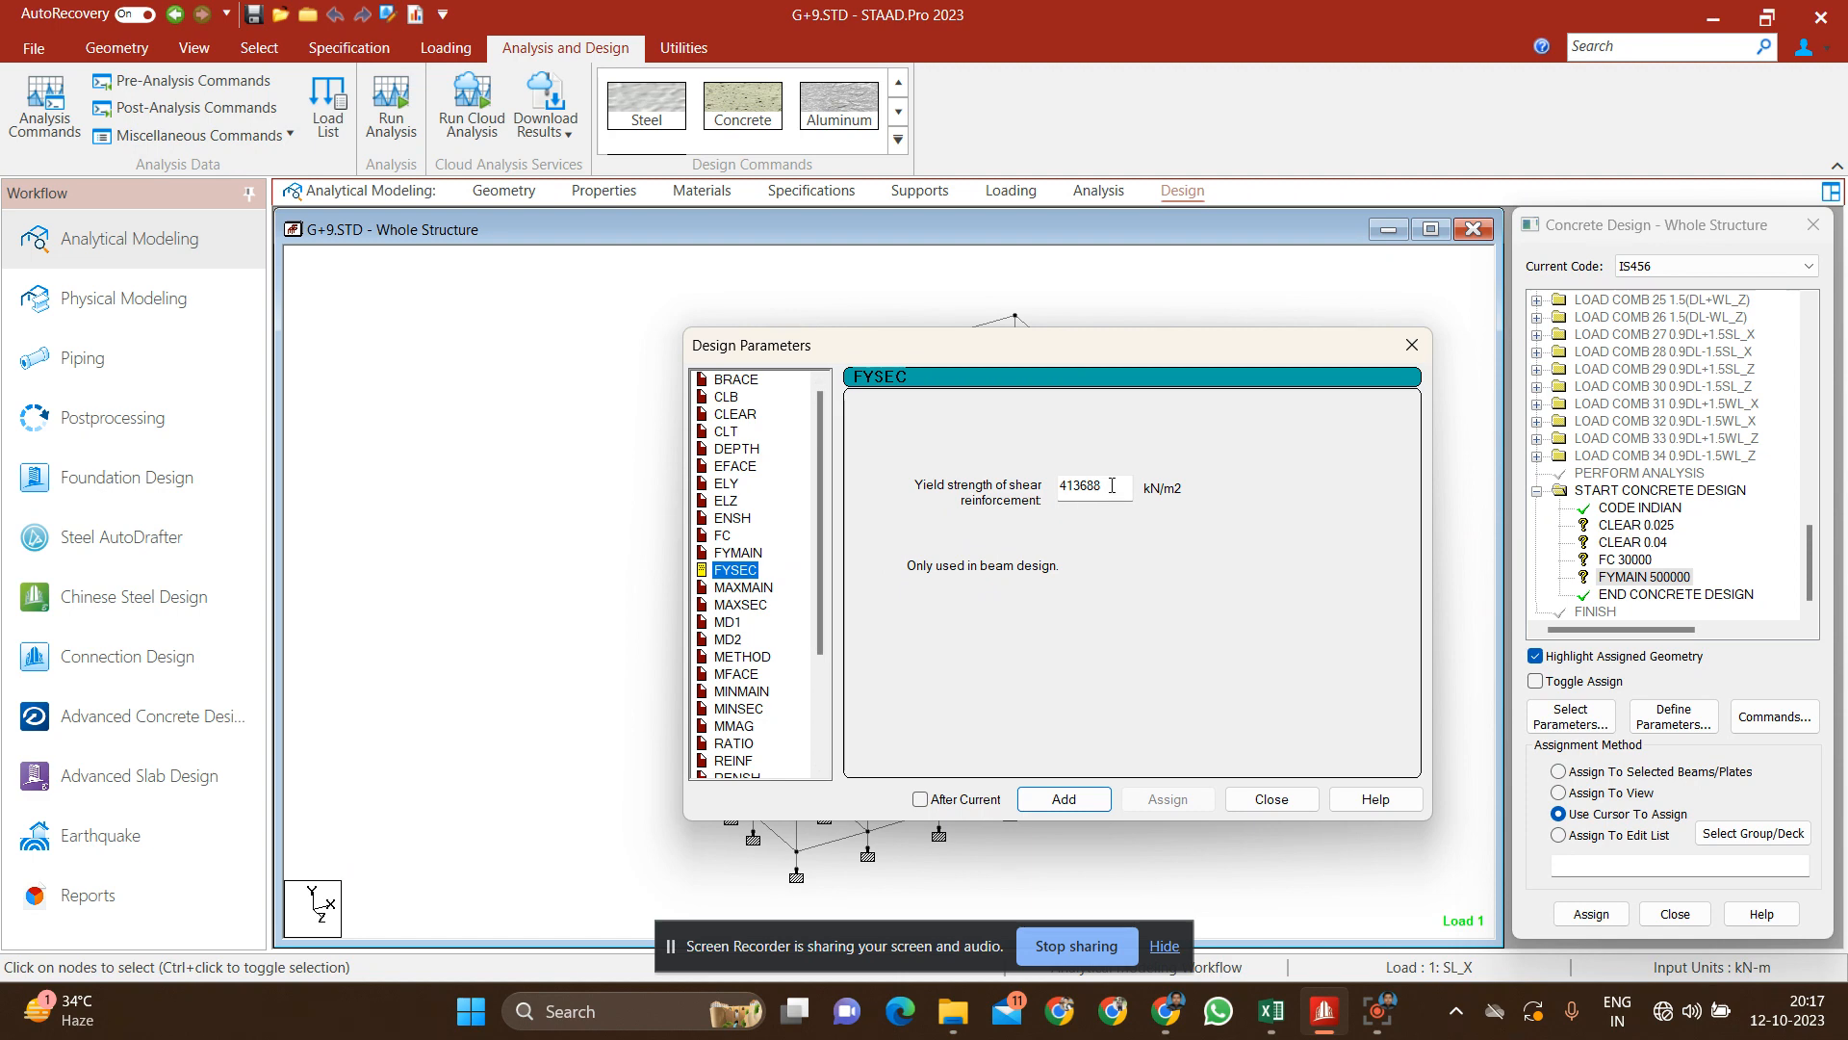
left_click_drag(1111, 485, 963, 494)
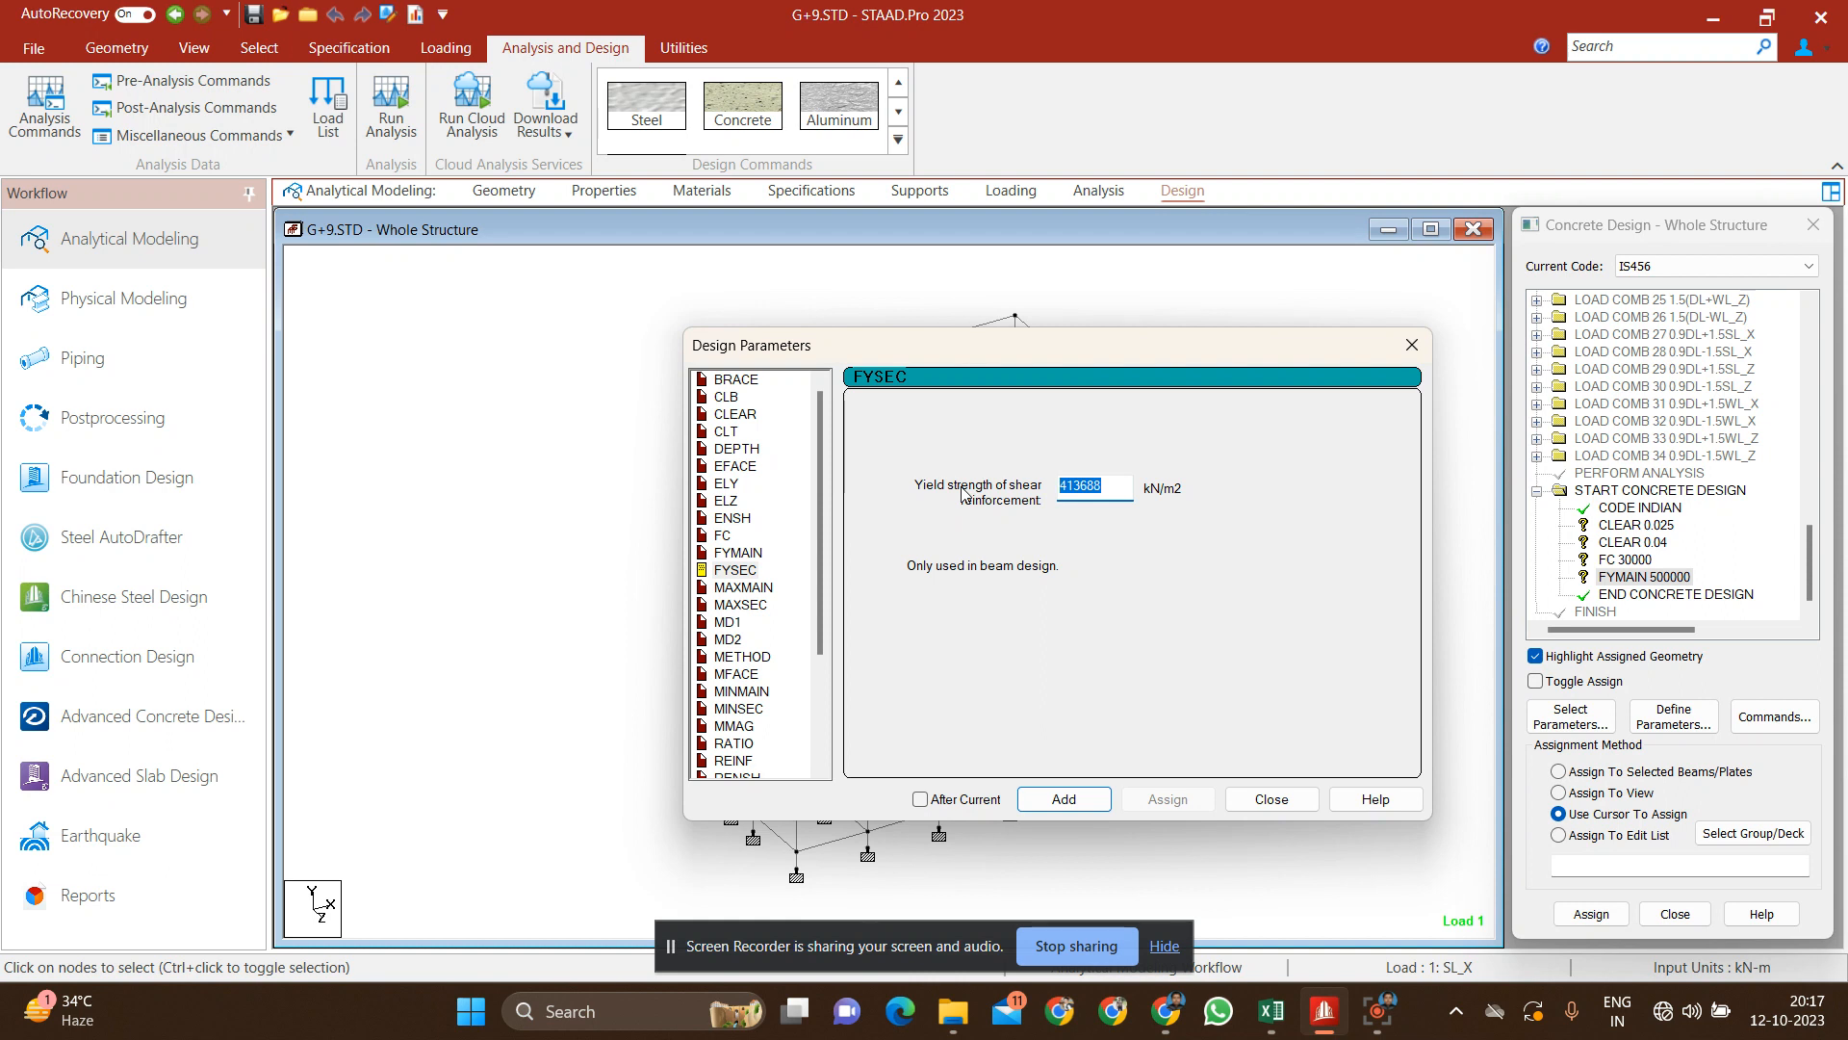
type("500000")
left_click(1077, 800)
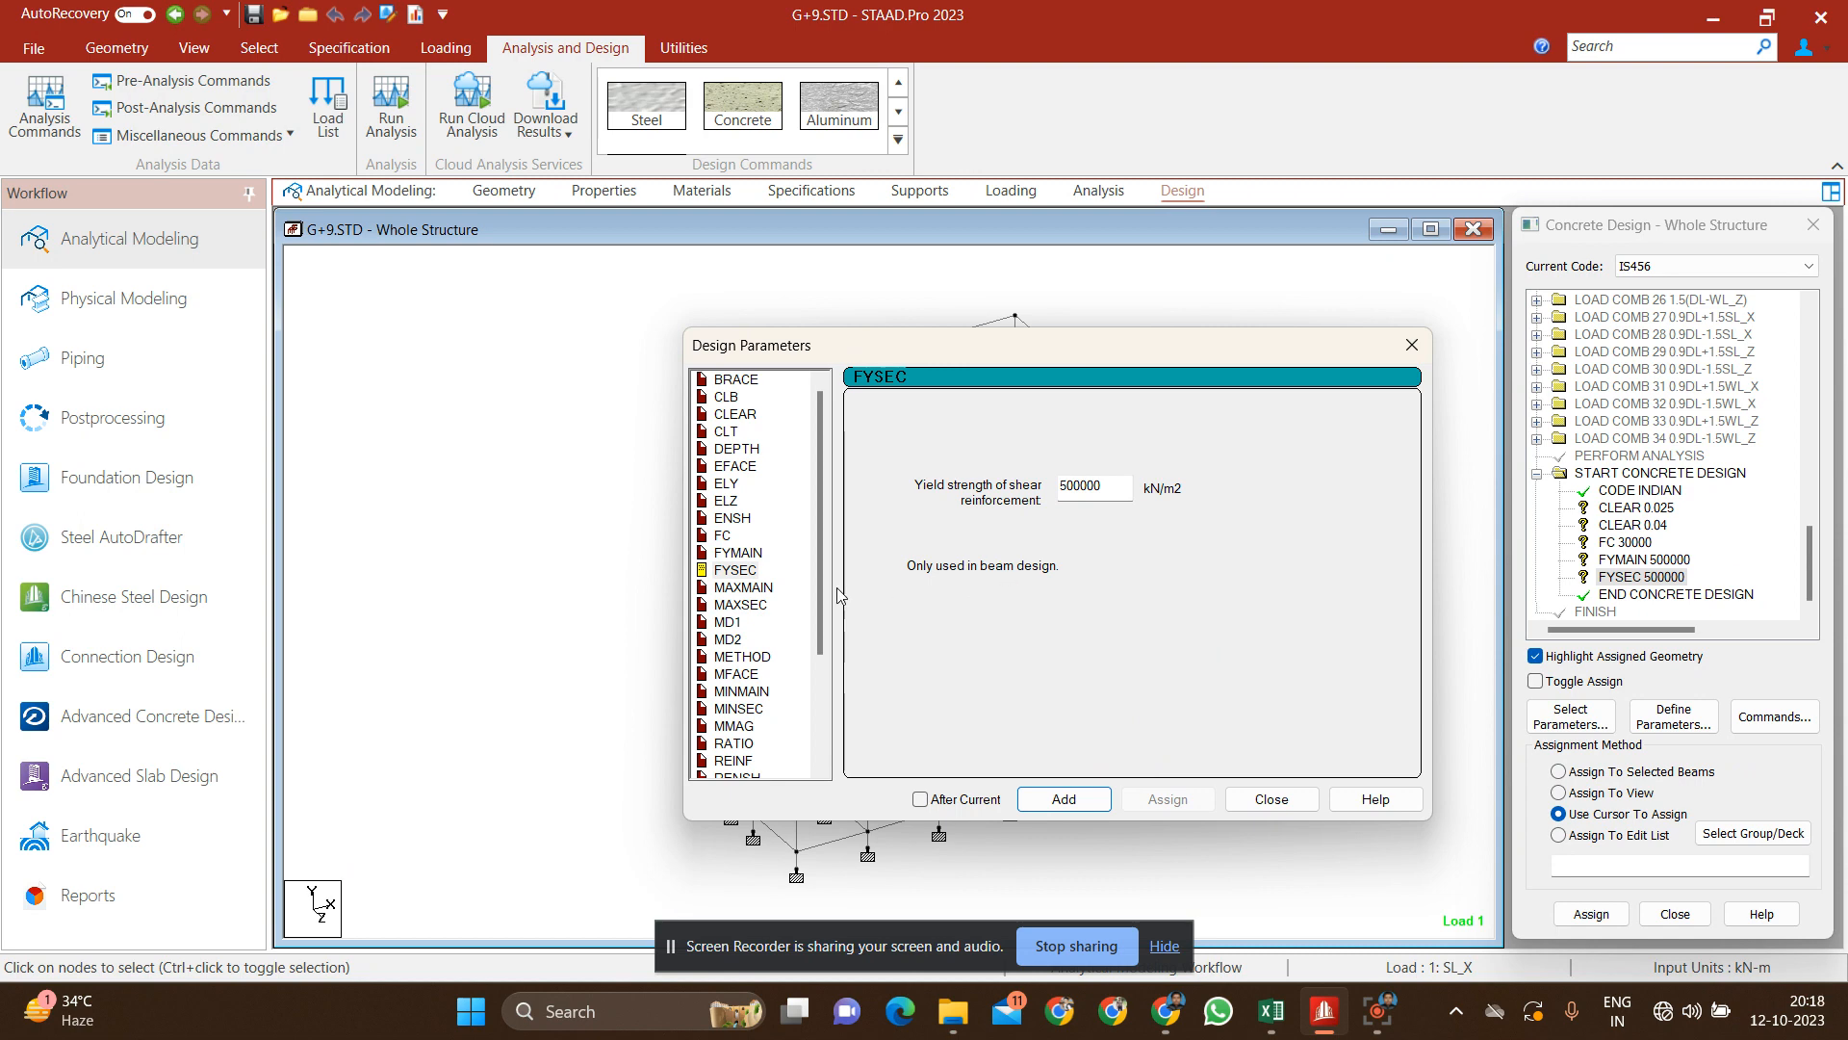
Step: Add the maximum reinforcement size parameters: MAXMAIN of 32 mm for main bars and MAXSEC of 10 mm for secondary bars
left_click(743, 589)
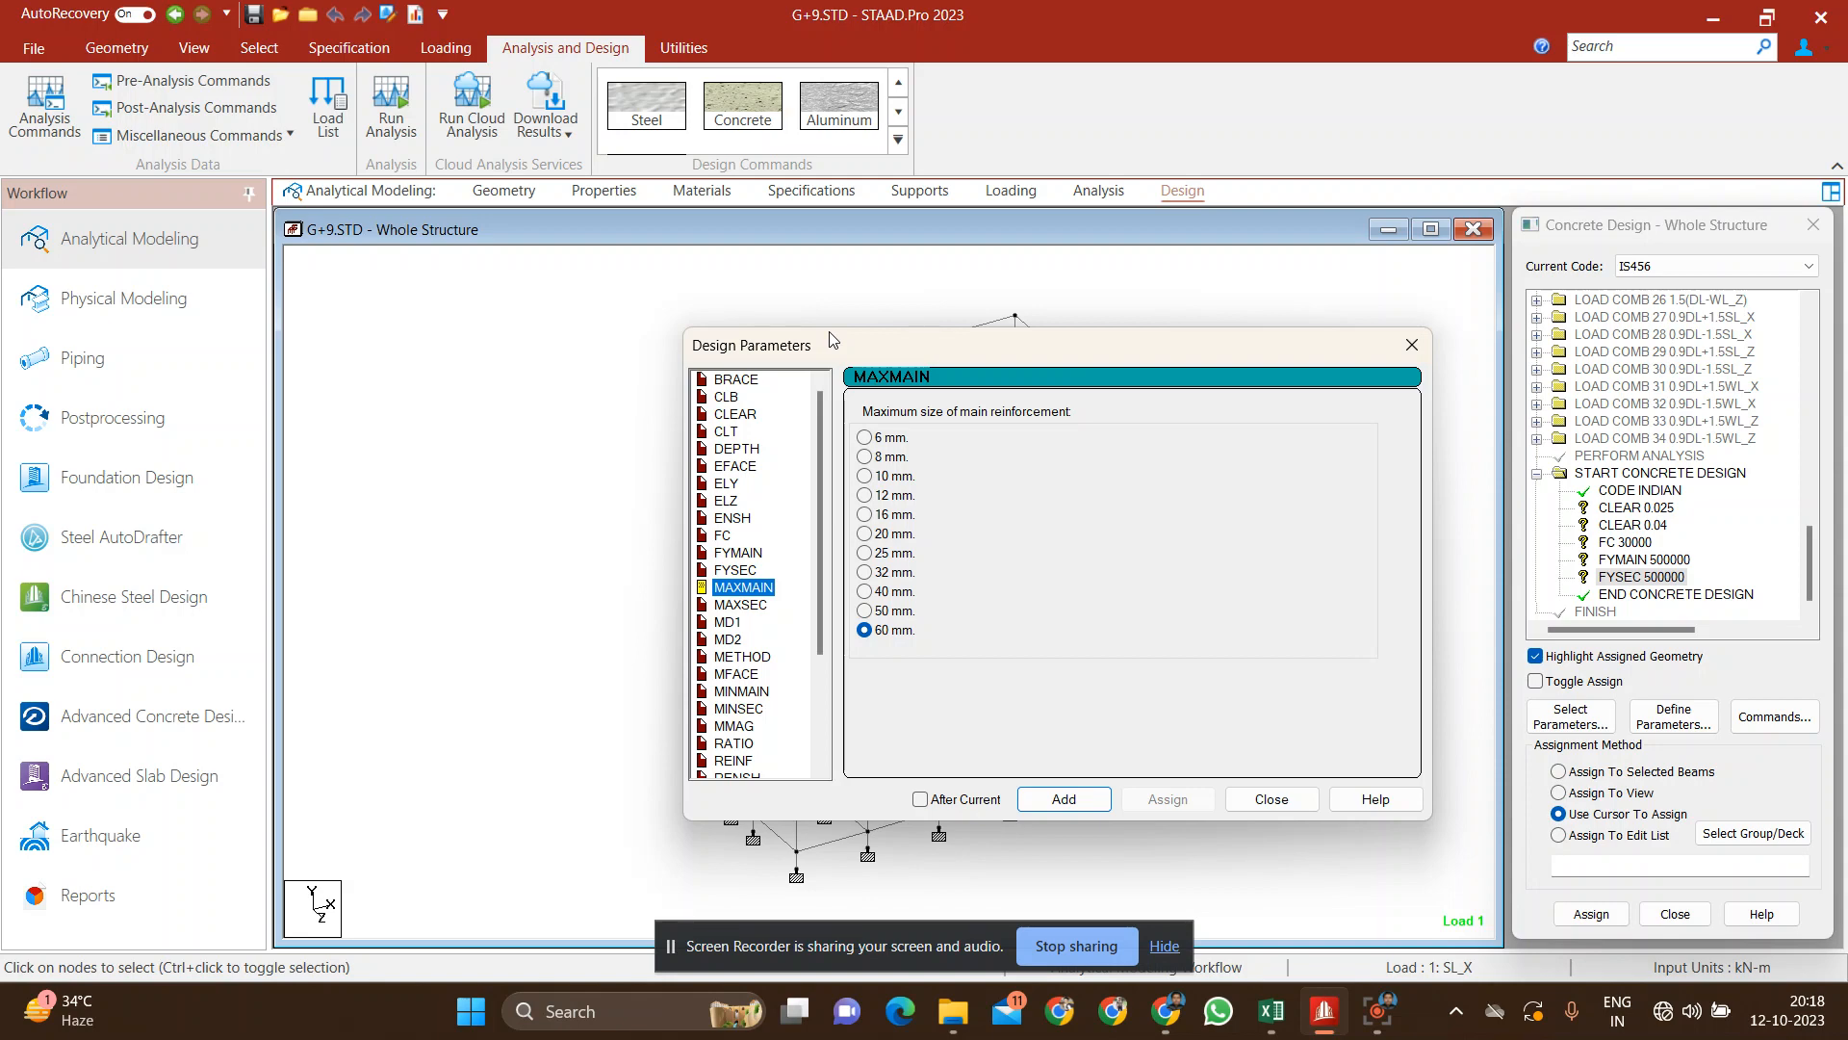
left_click(884, 573)
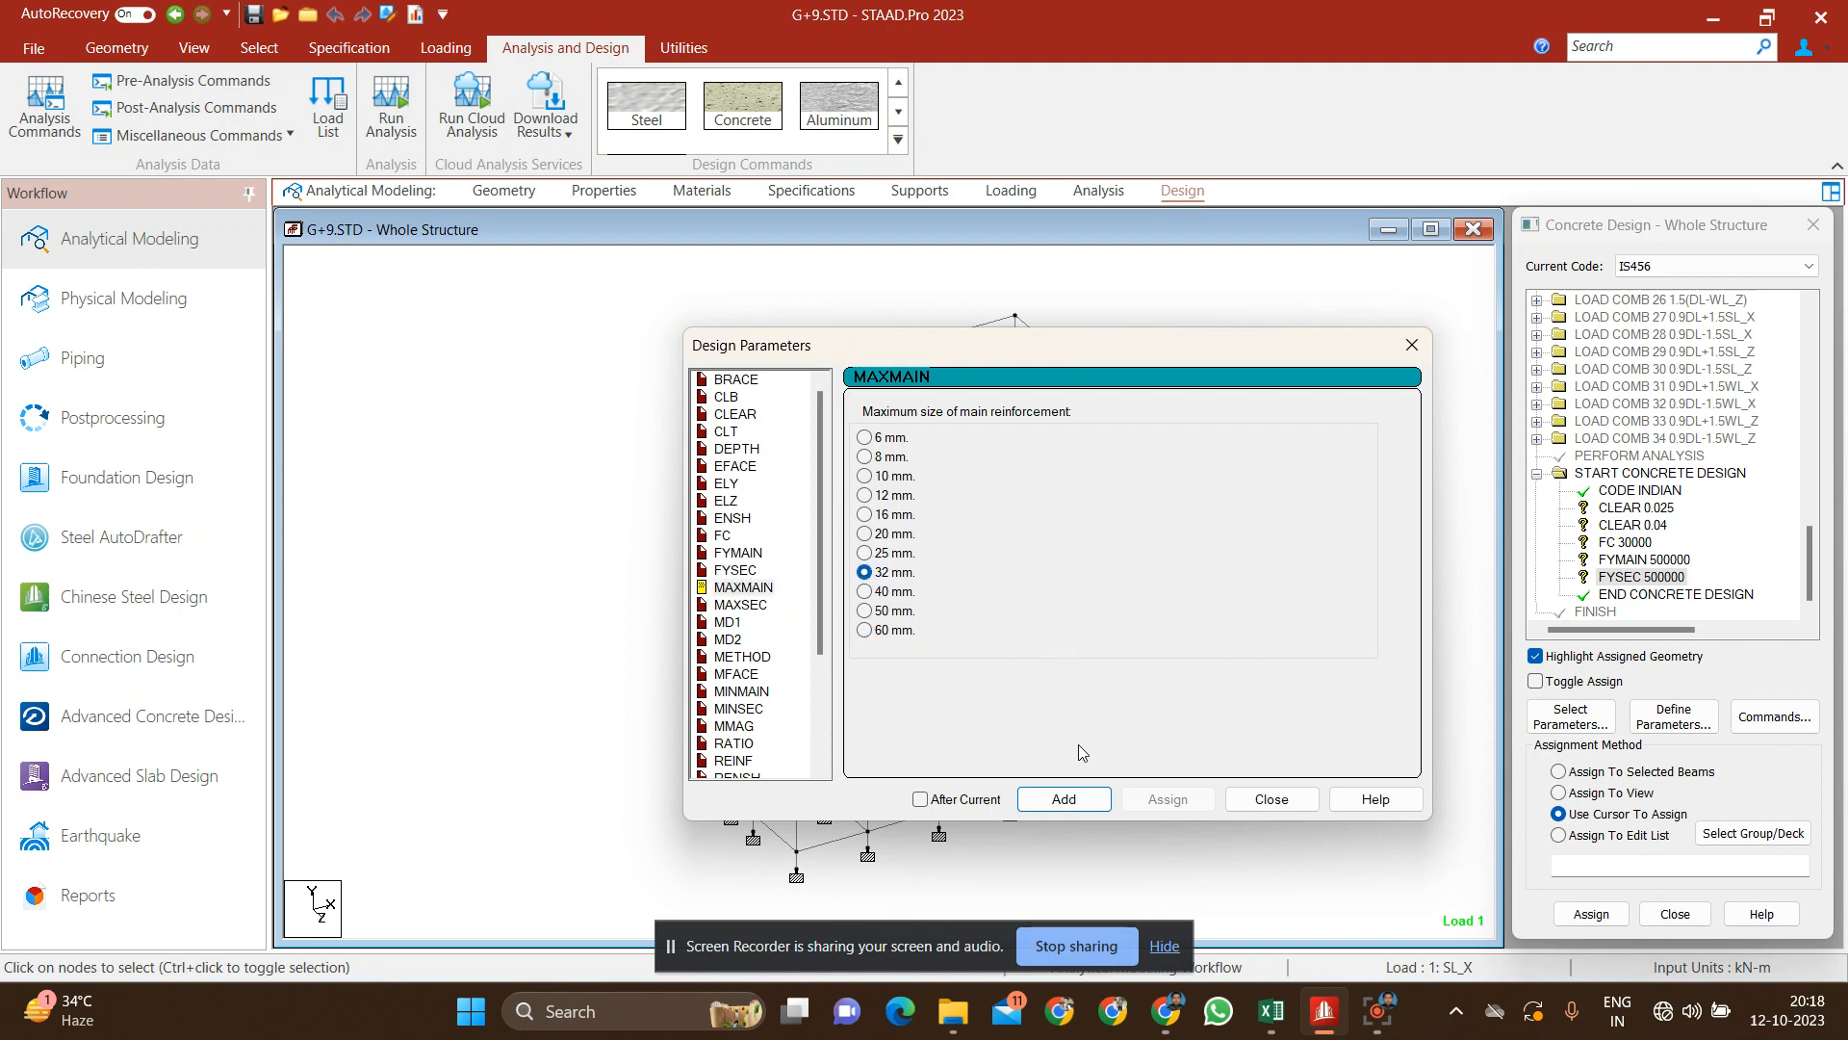
left_click(1082, 801)
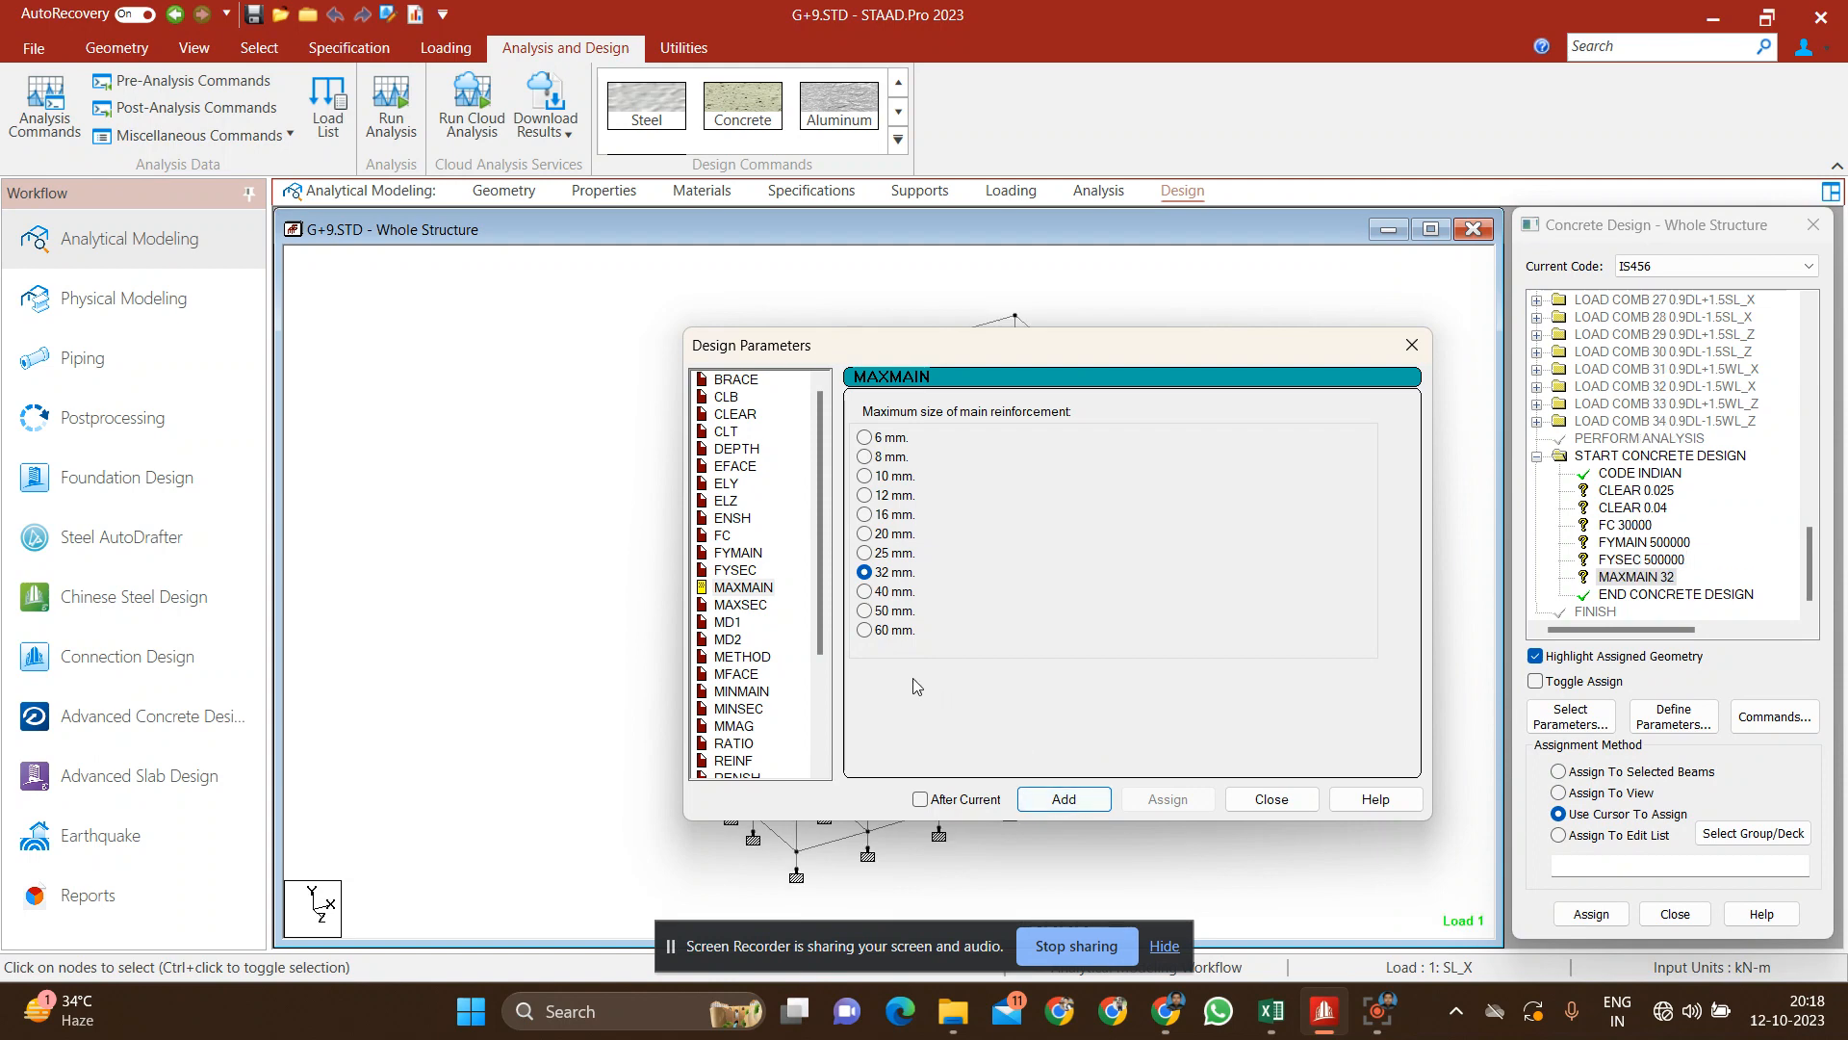
left_click(740, 605)
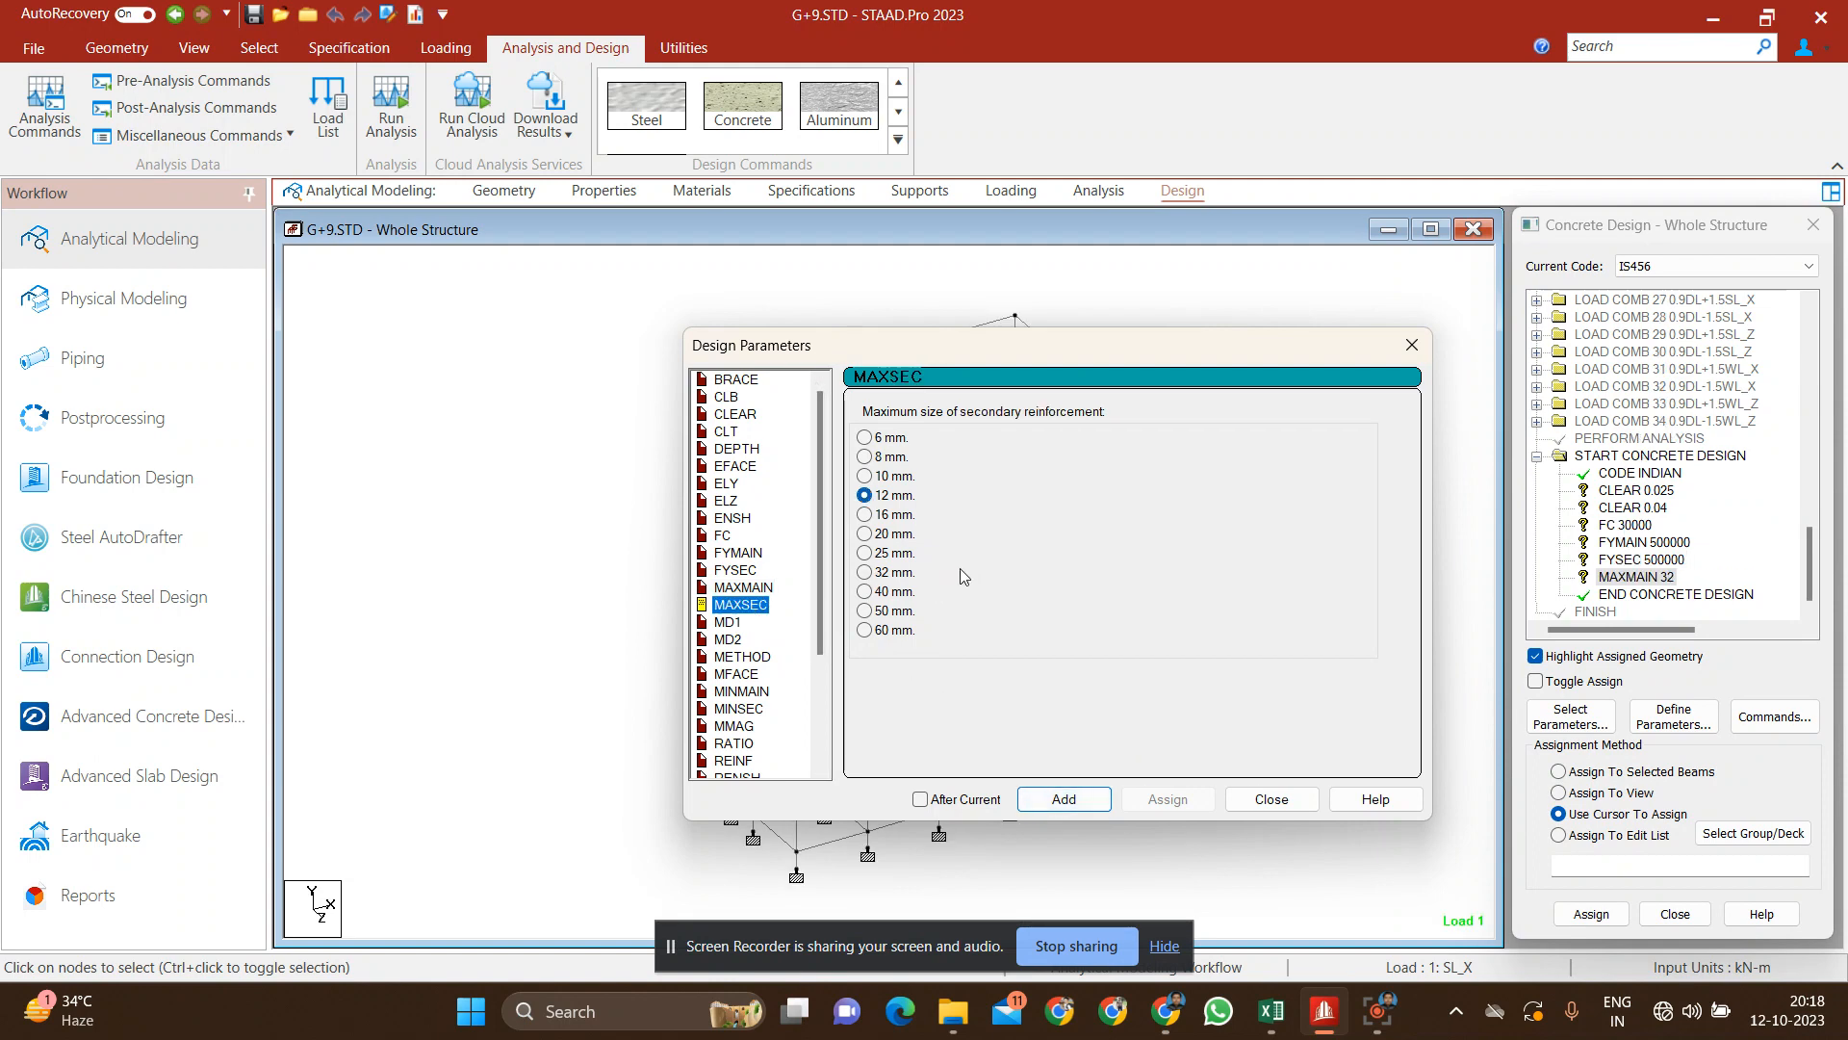
left_click(867, 479)
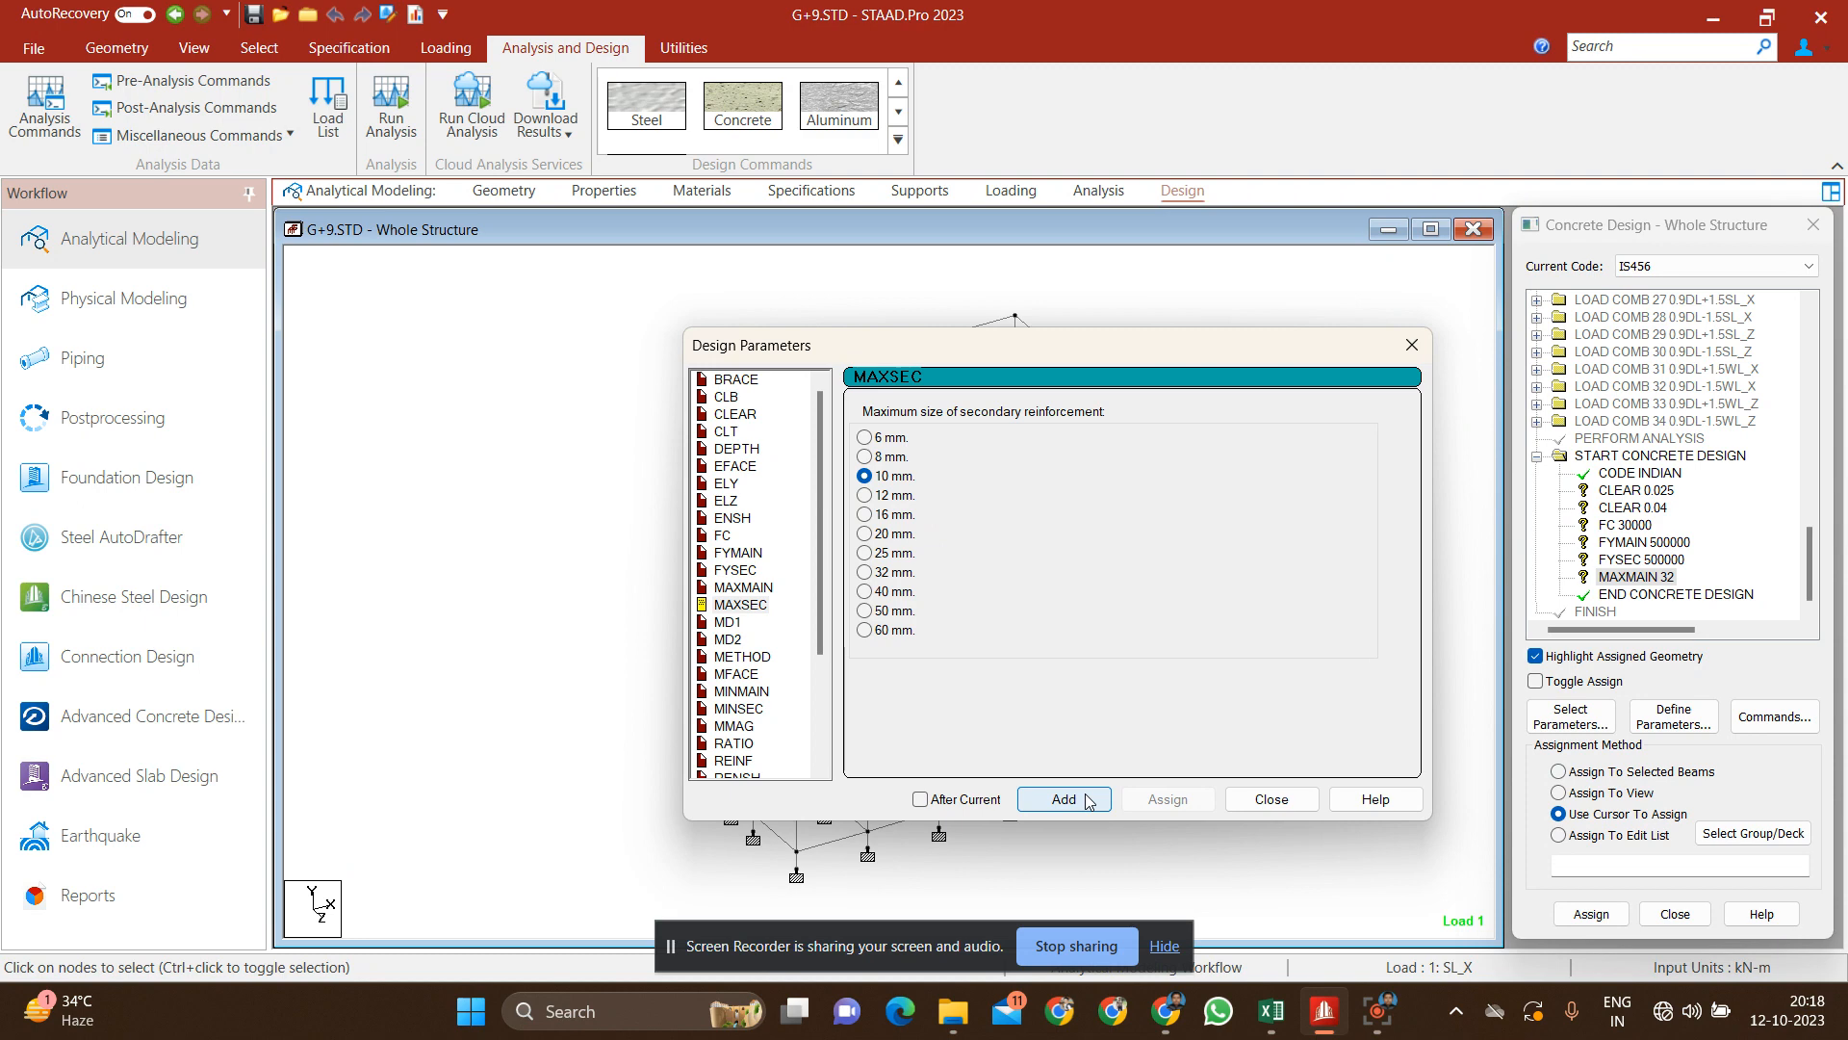
left_click(1063, 799)
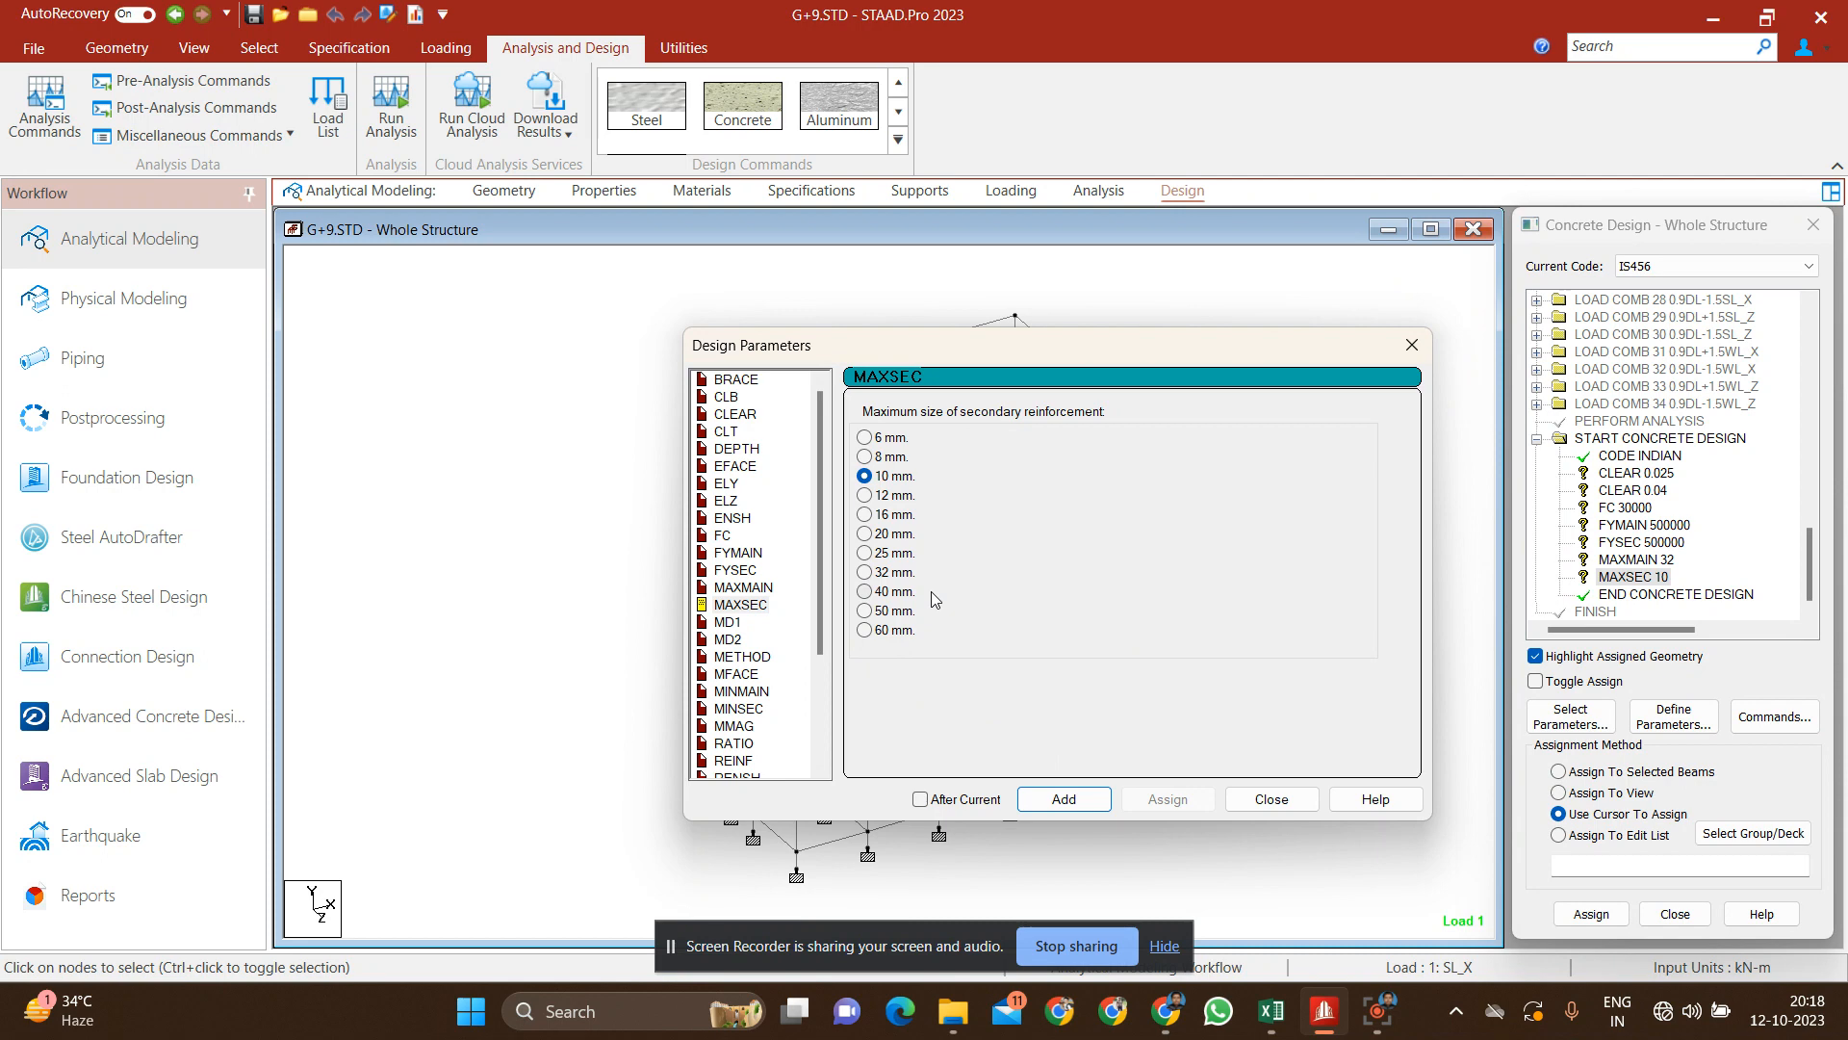
Step: Add the minimum reinforcement sizes, MINMAIN of 16 mm and MINSEC of 8 mm, and finish defining parameters
left_click(760, 692)
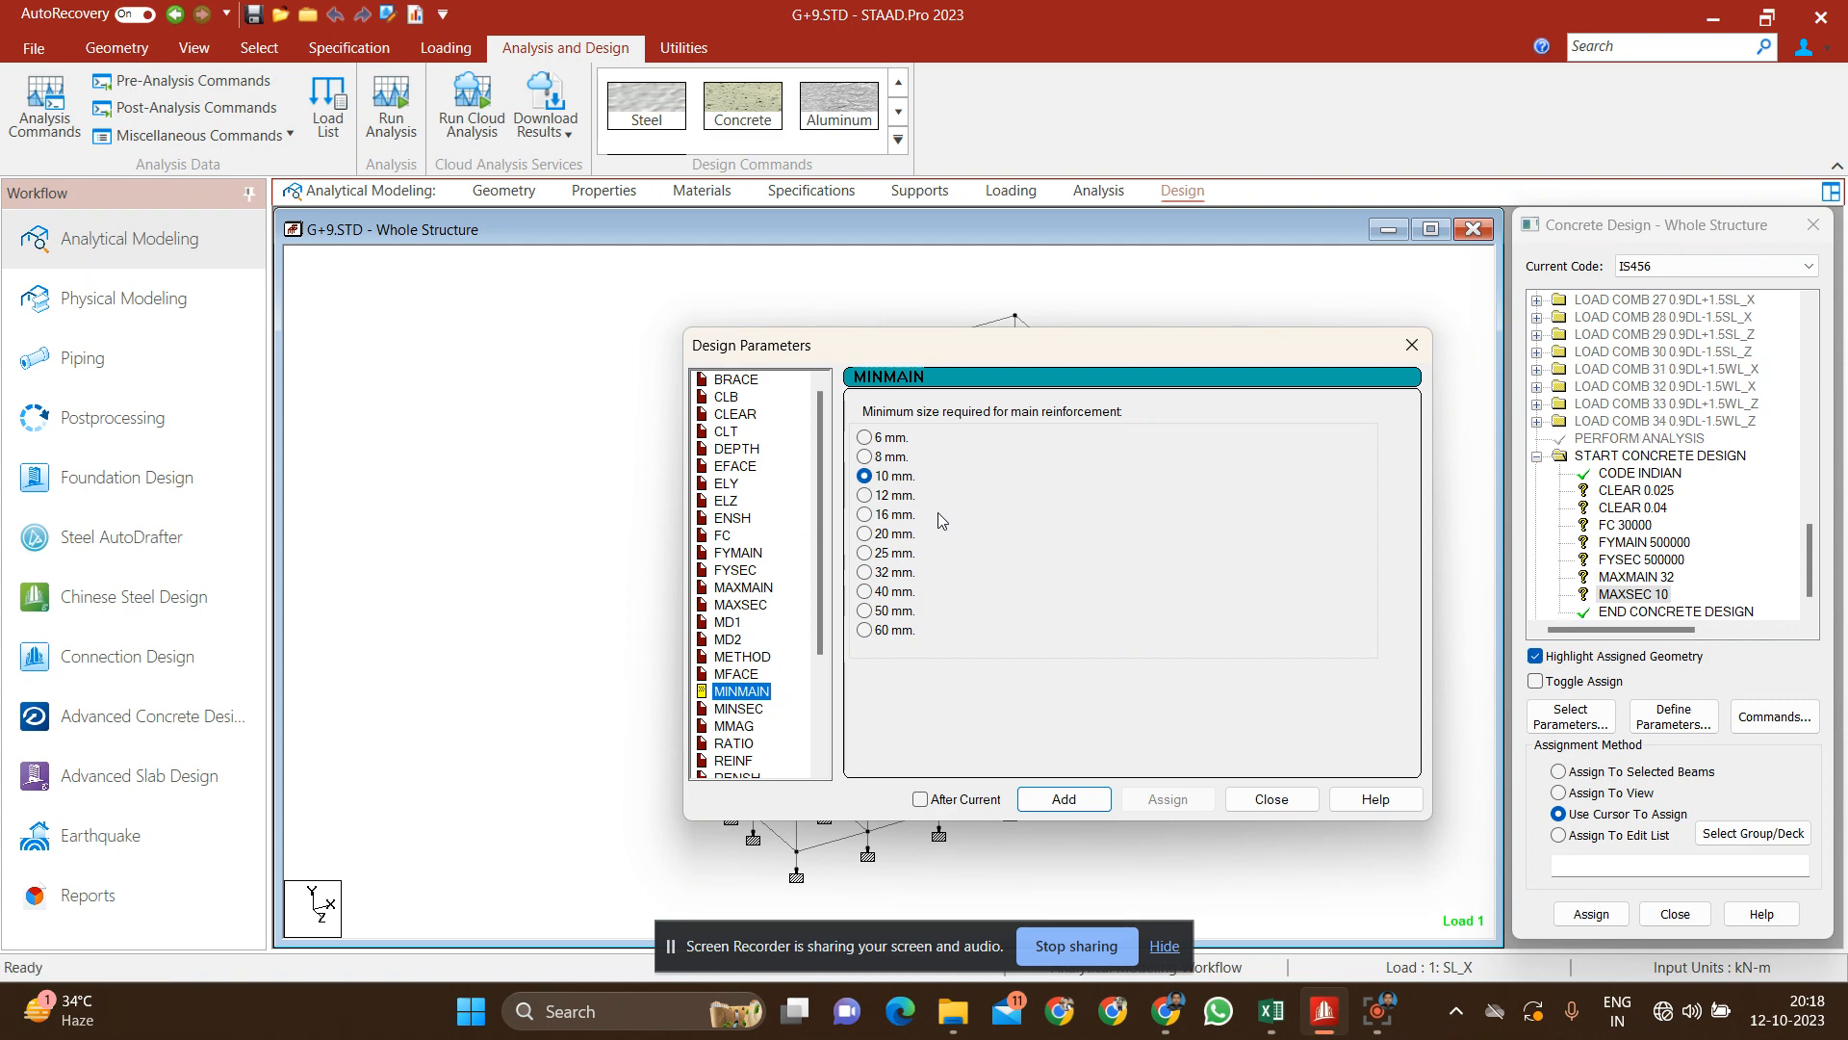
left_click(864, 515)
left_click(1088, 803)
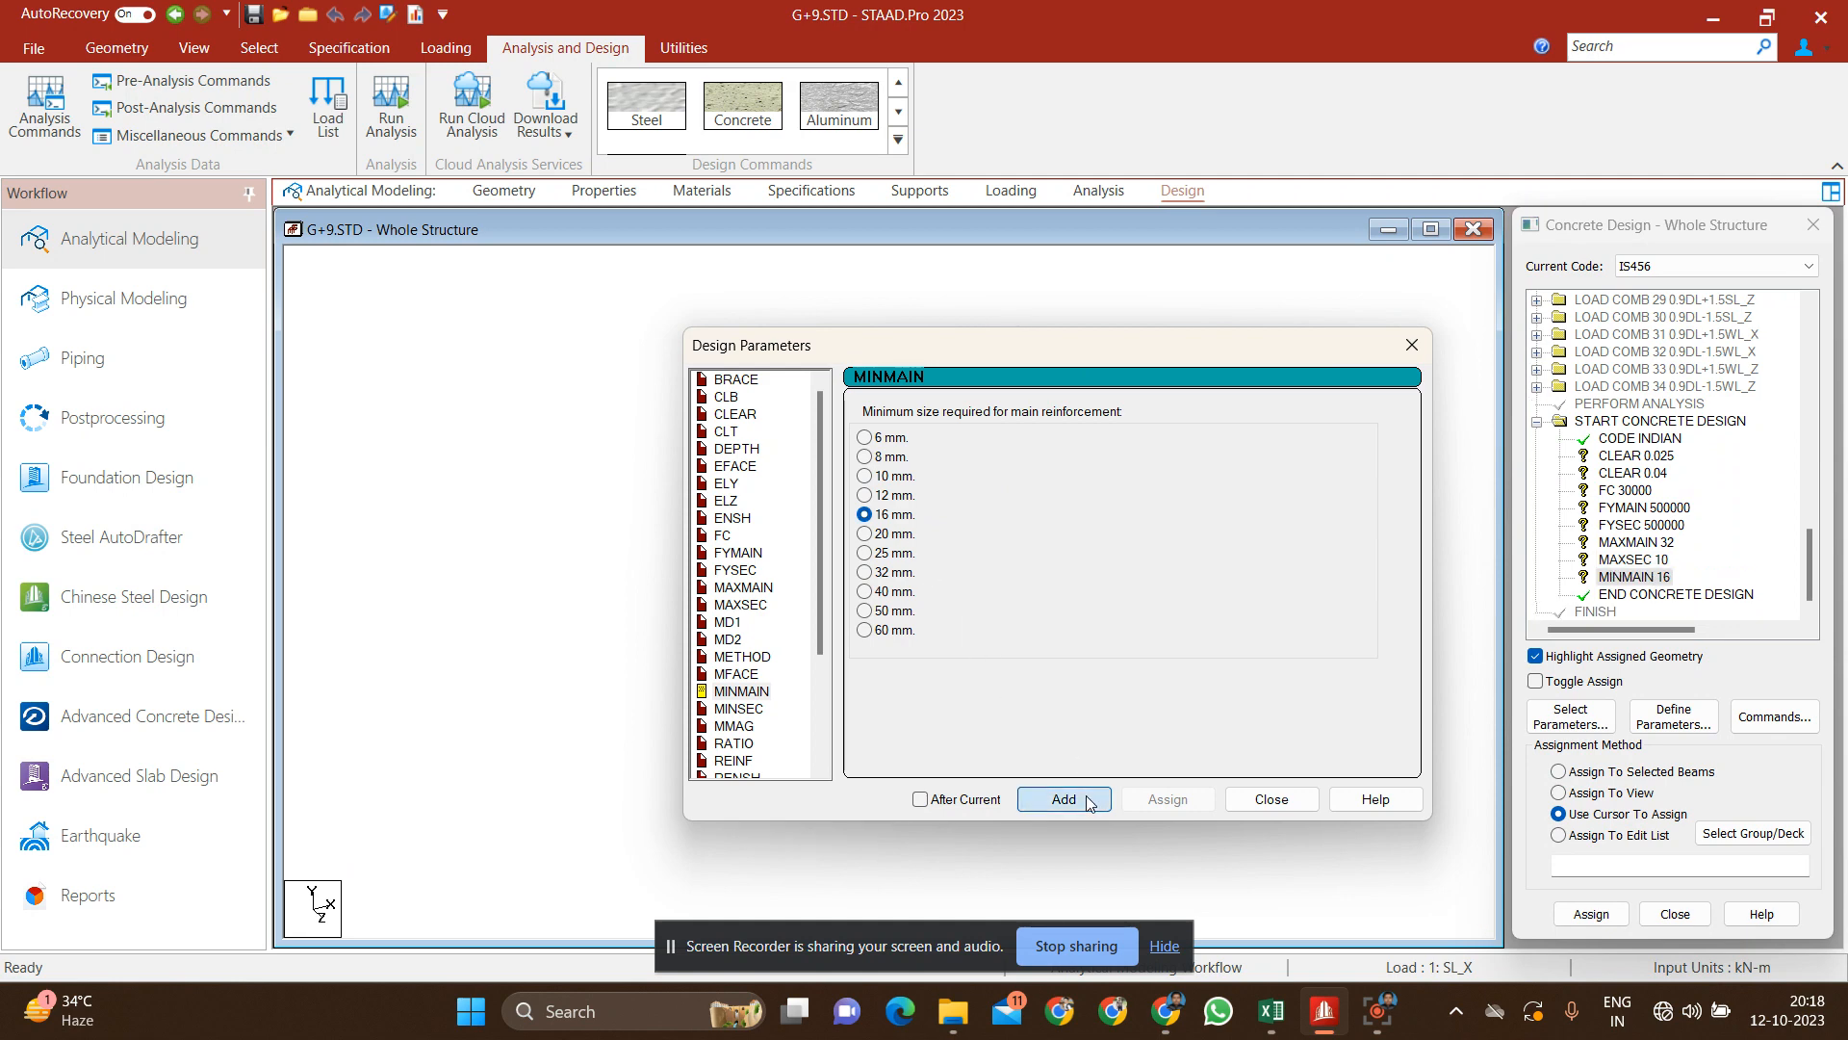
left_click(754, 711)
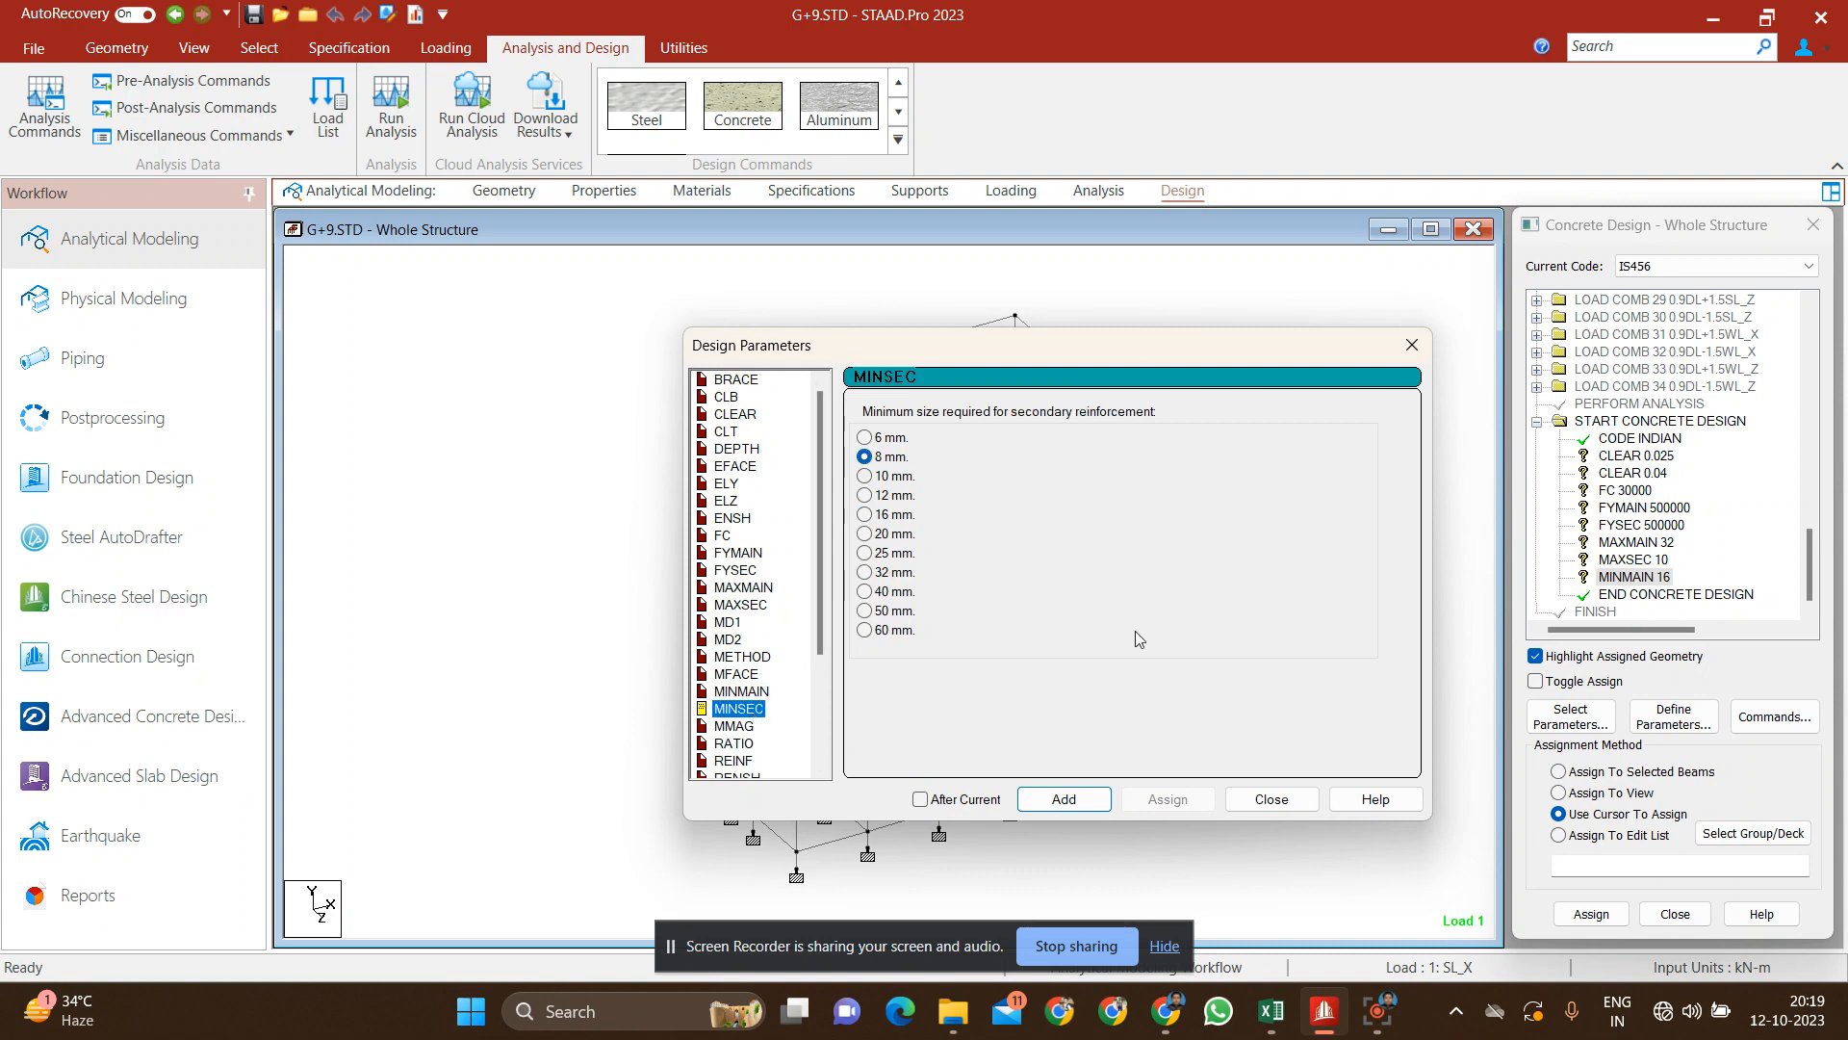
left_click(1102, 801)
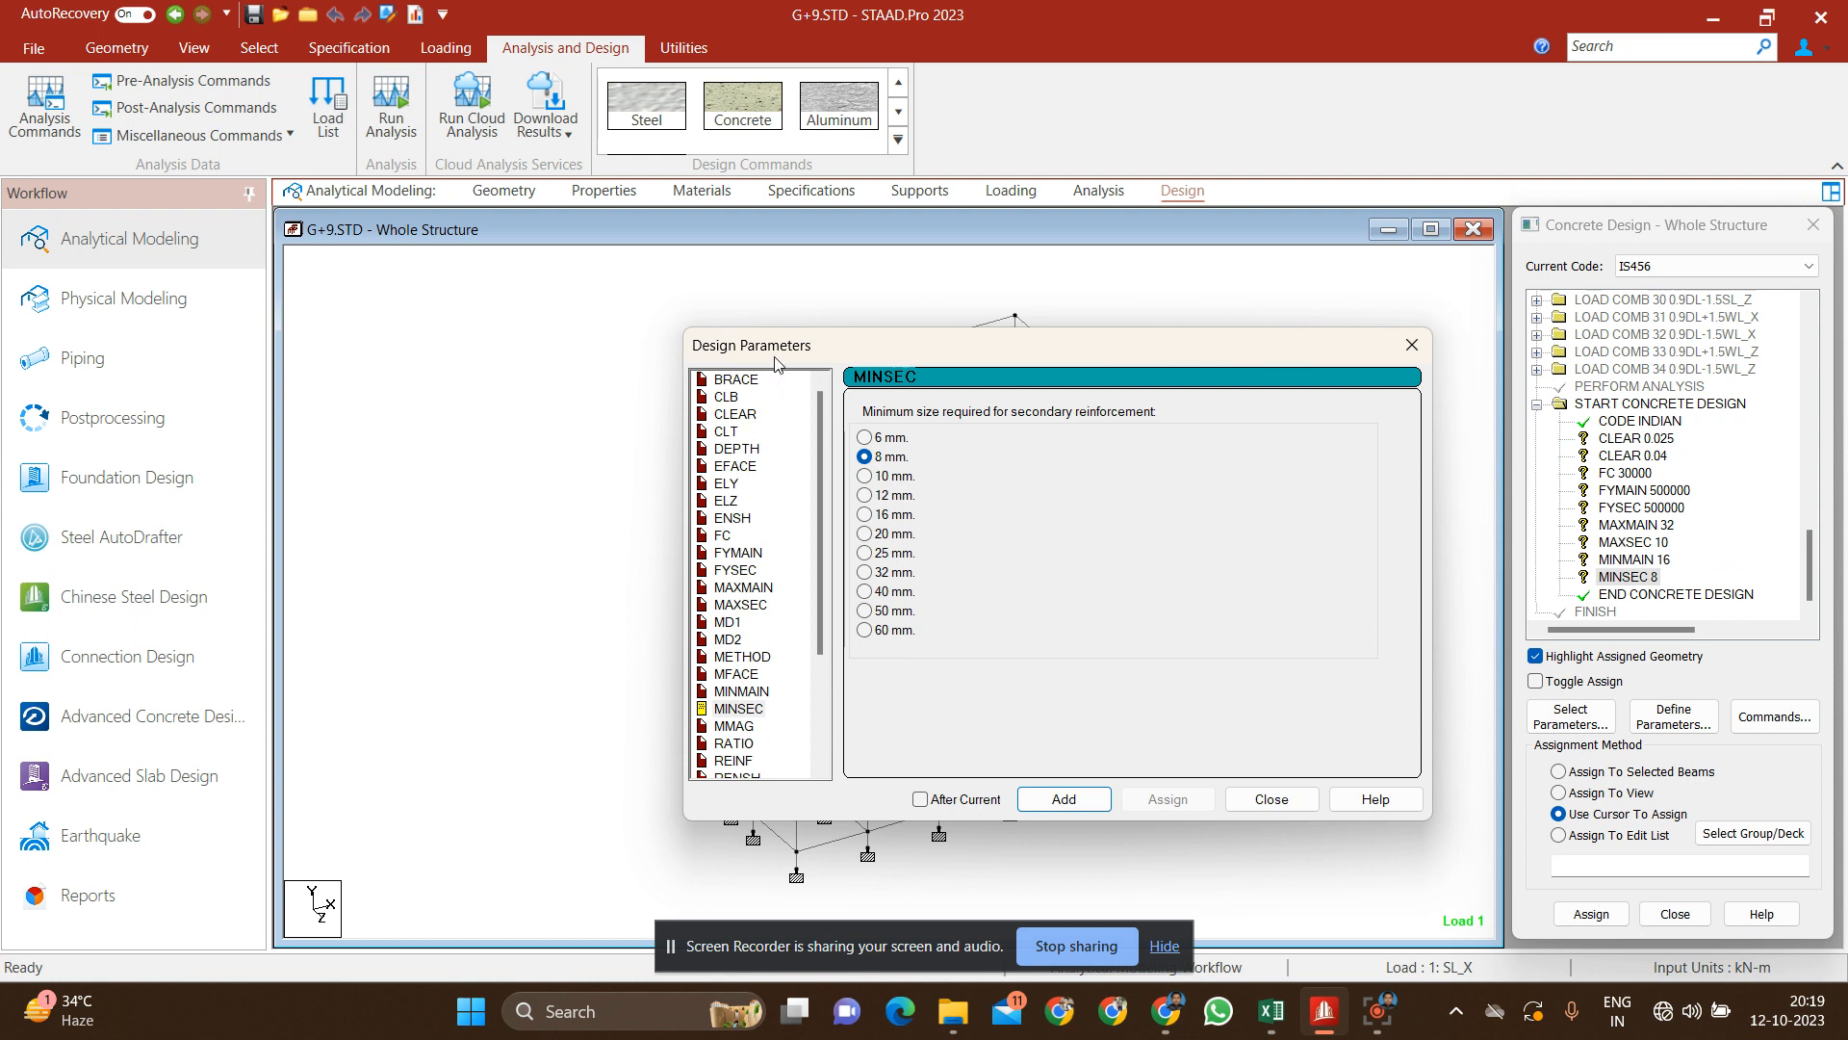
left_click(1271, 799)
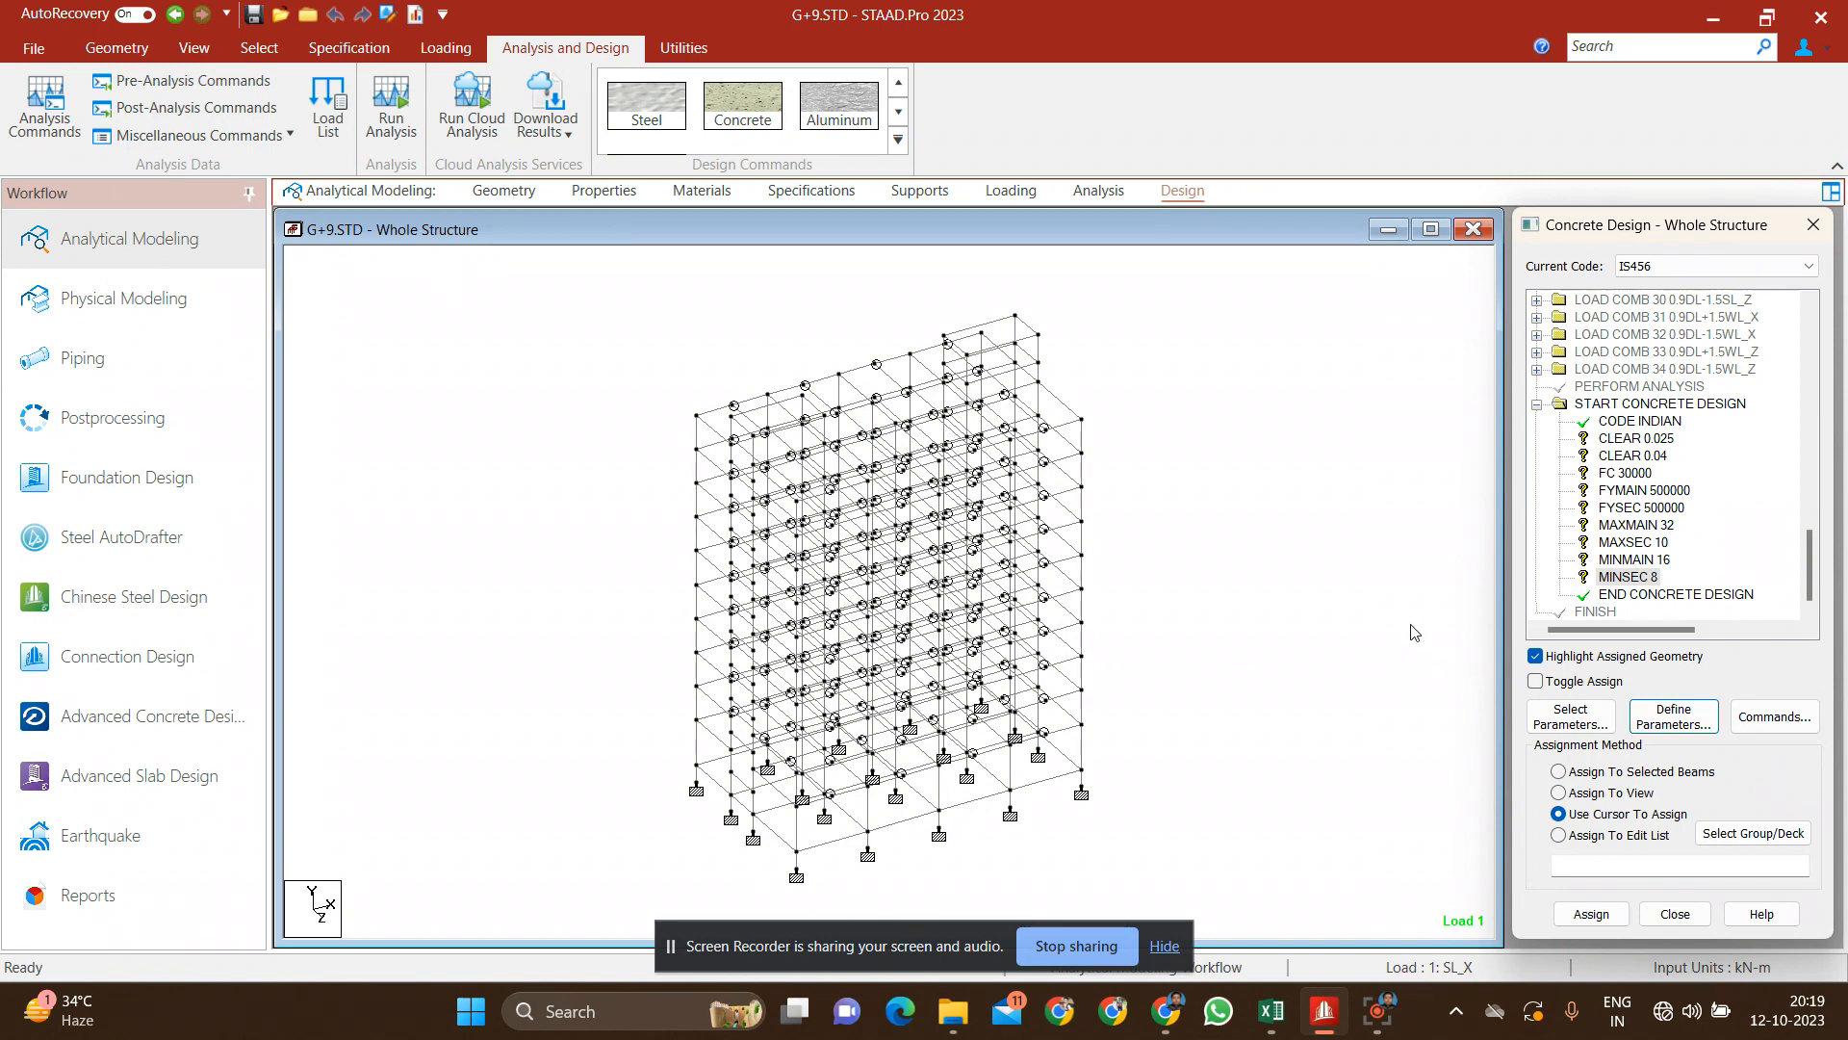
Step: Add the DESIGN BEAM and DESIGN COLUMN commands to the concrete design
left_click(1778, 718)
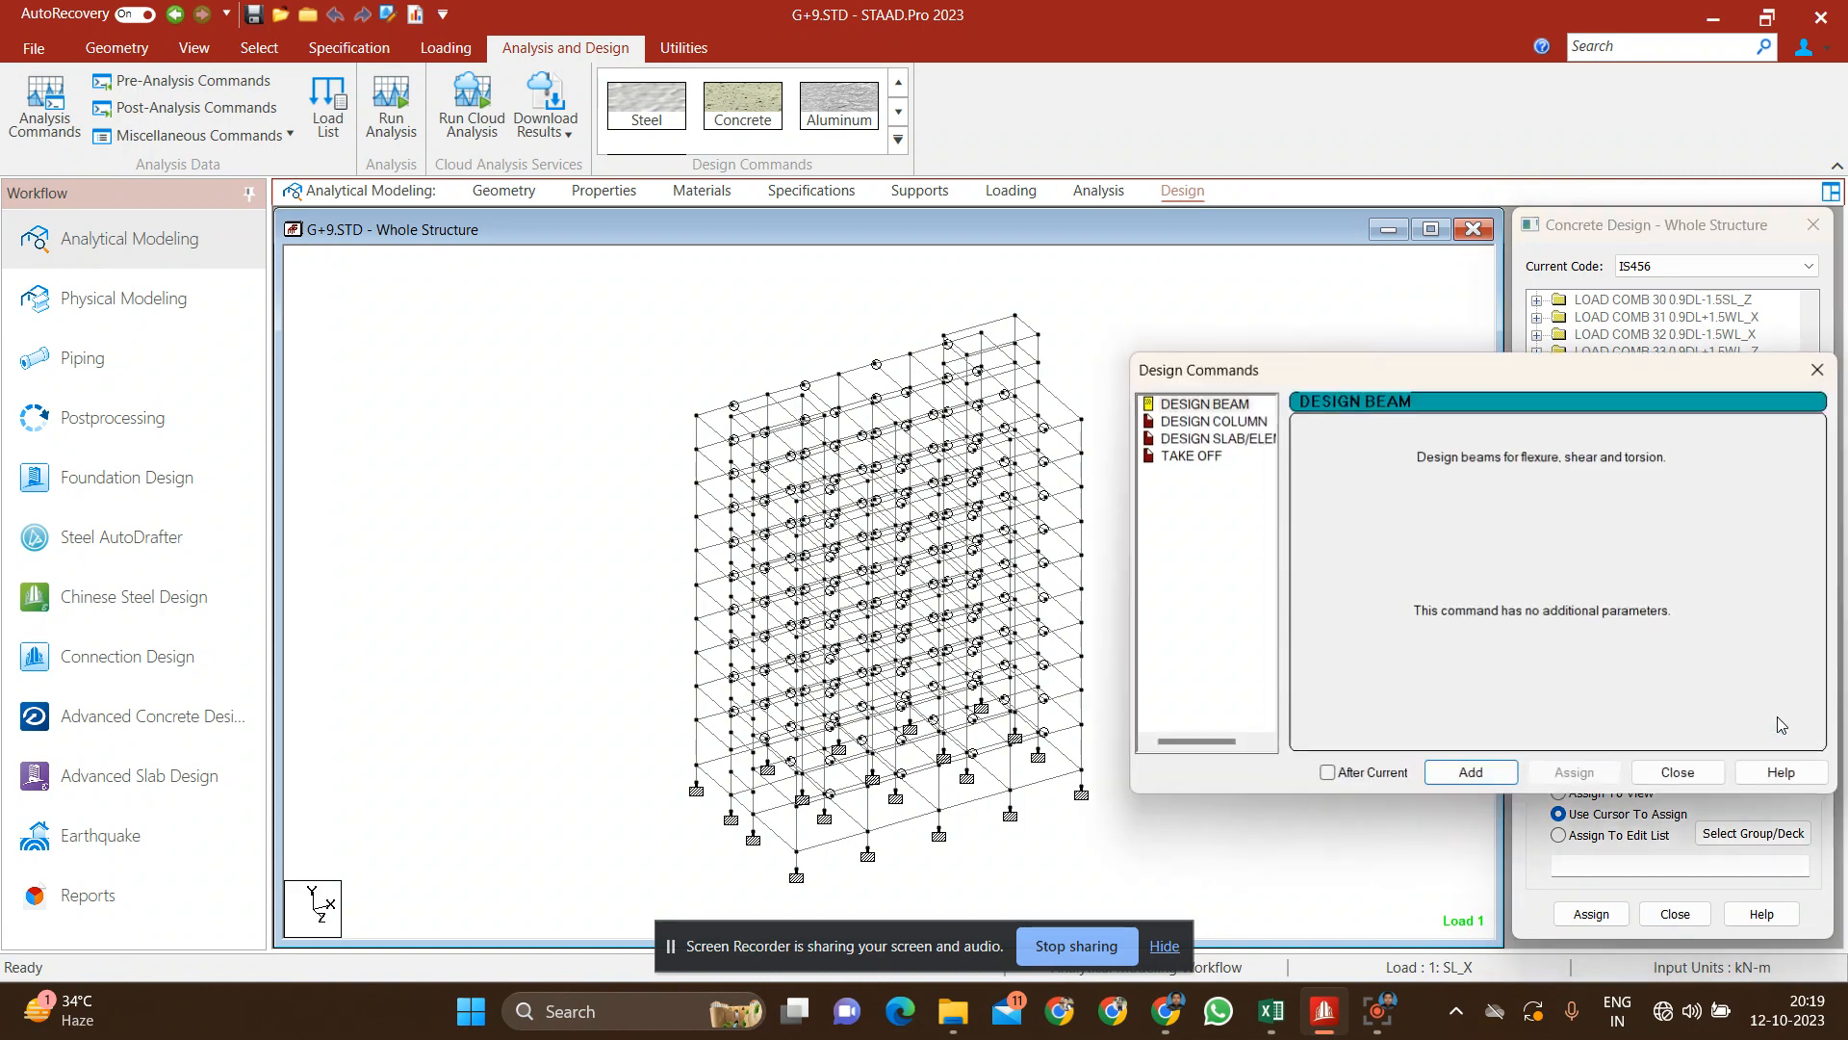
left_click(1230, 405)
left_click(1472, 771)
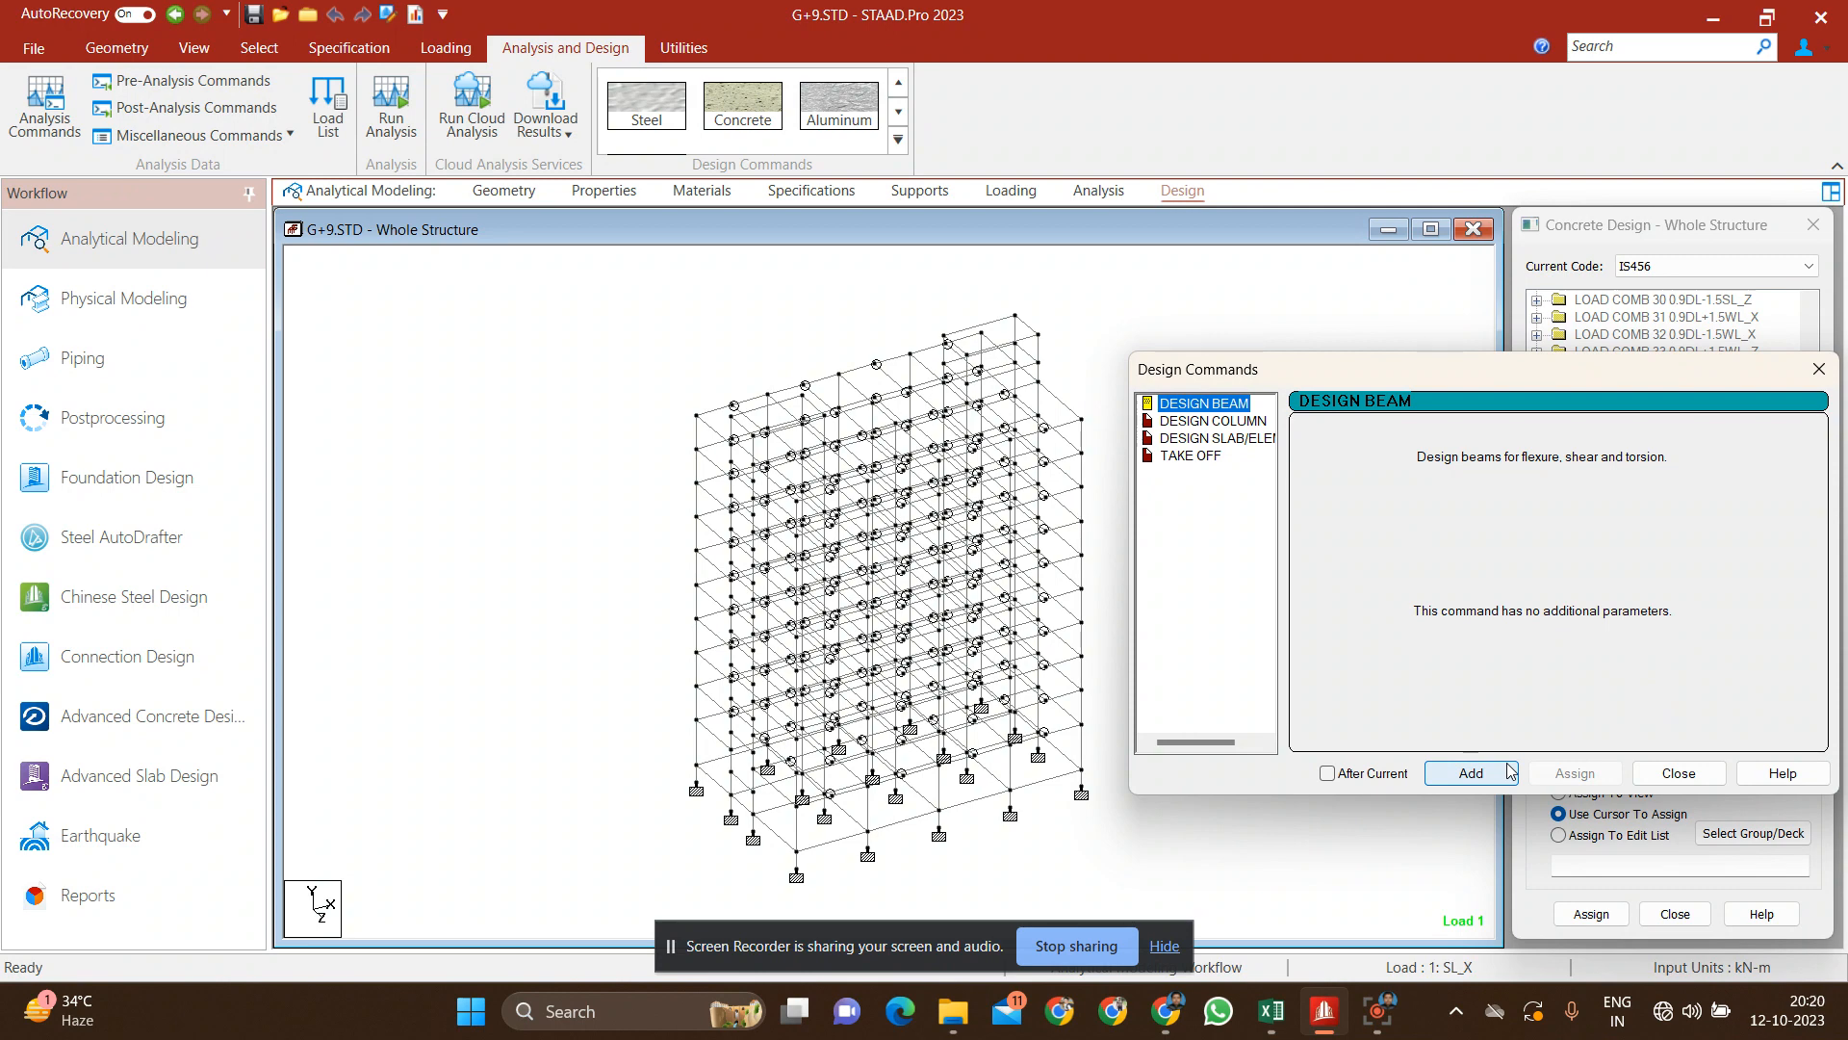
left_click(1471, 772)
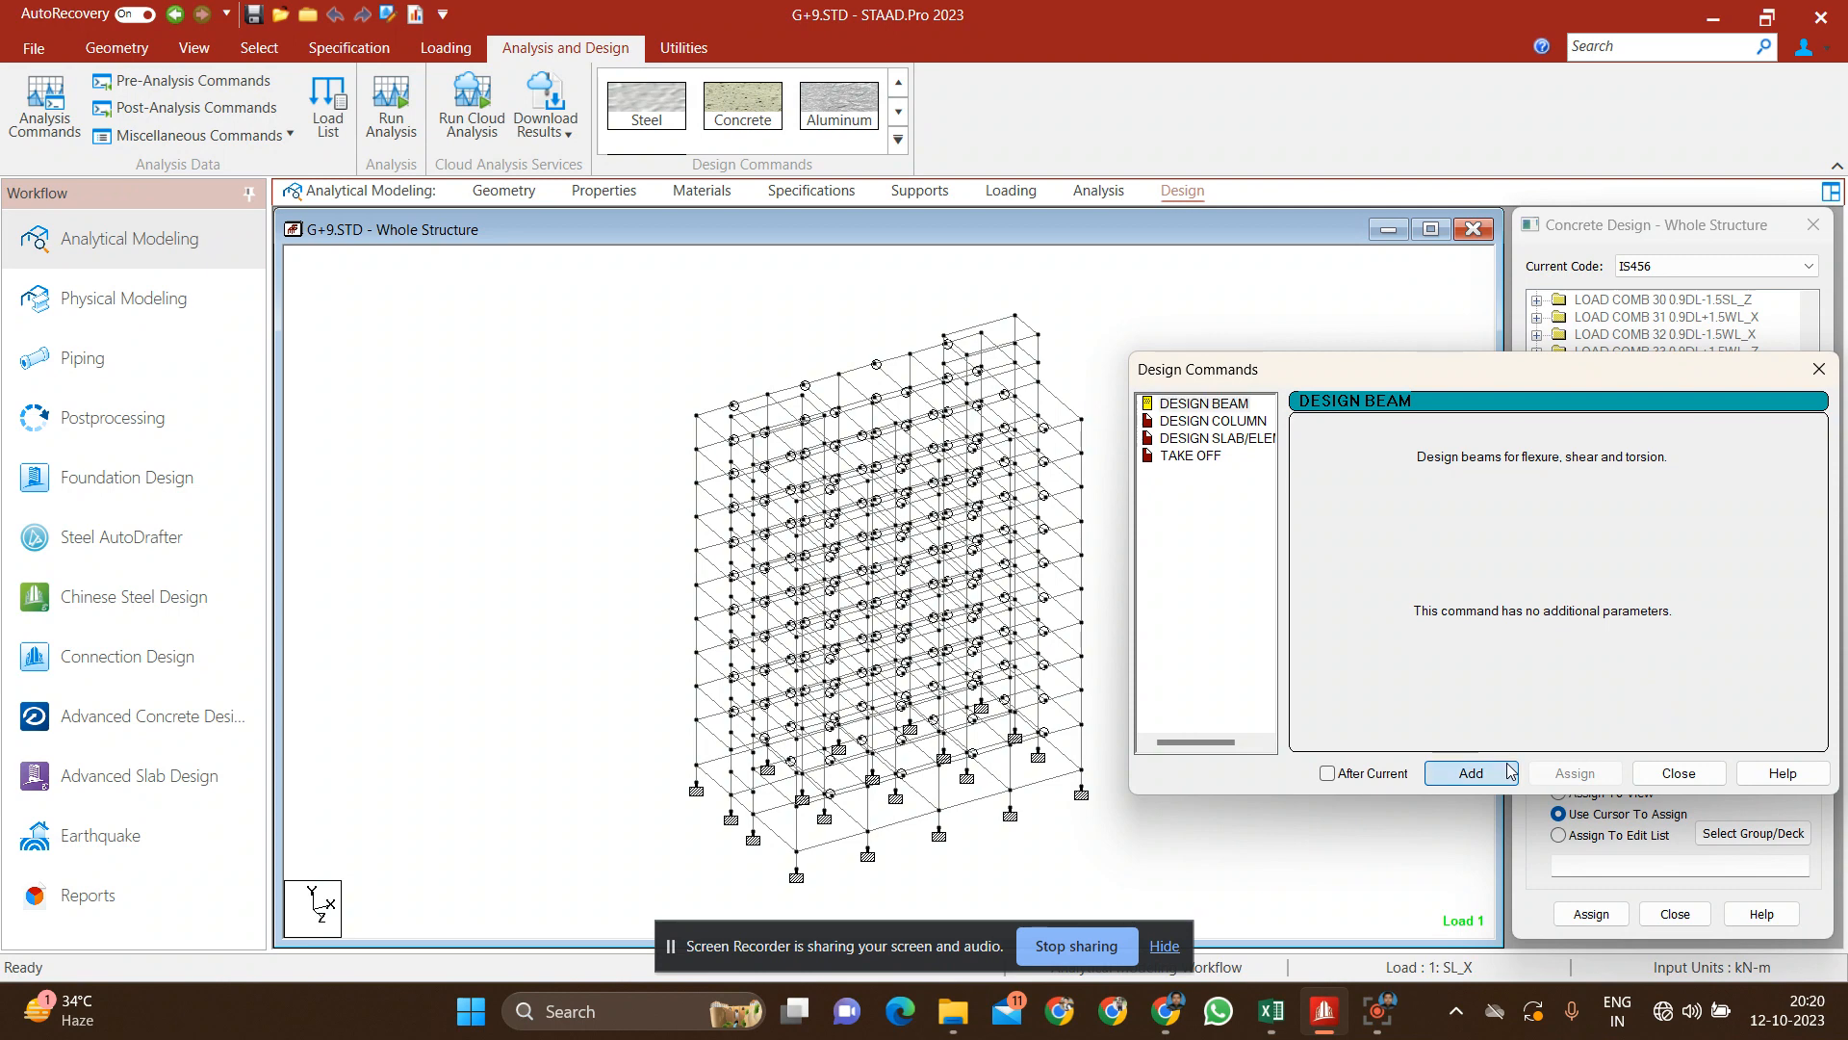
left_click(1232, 421)
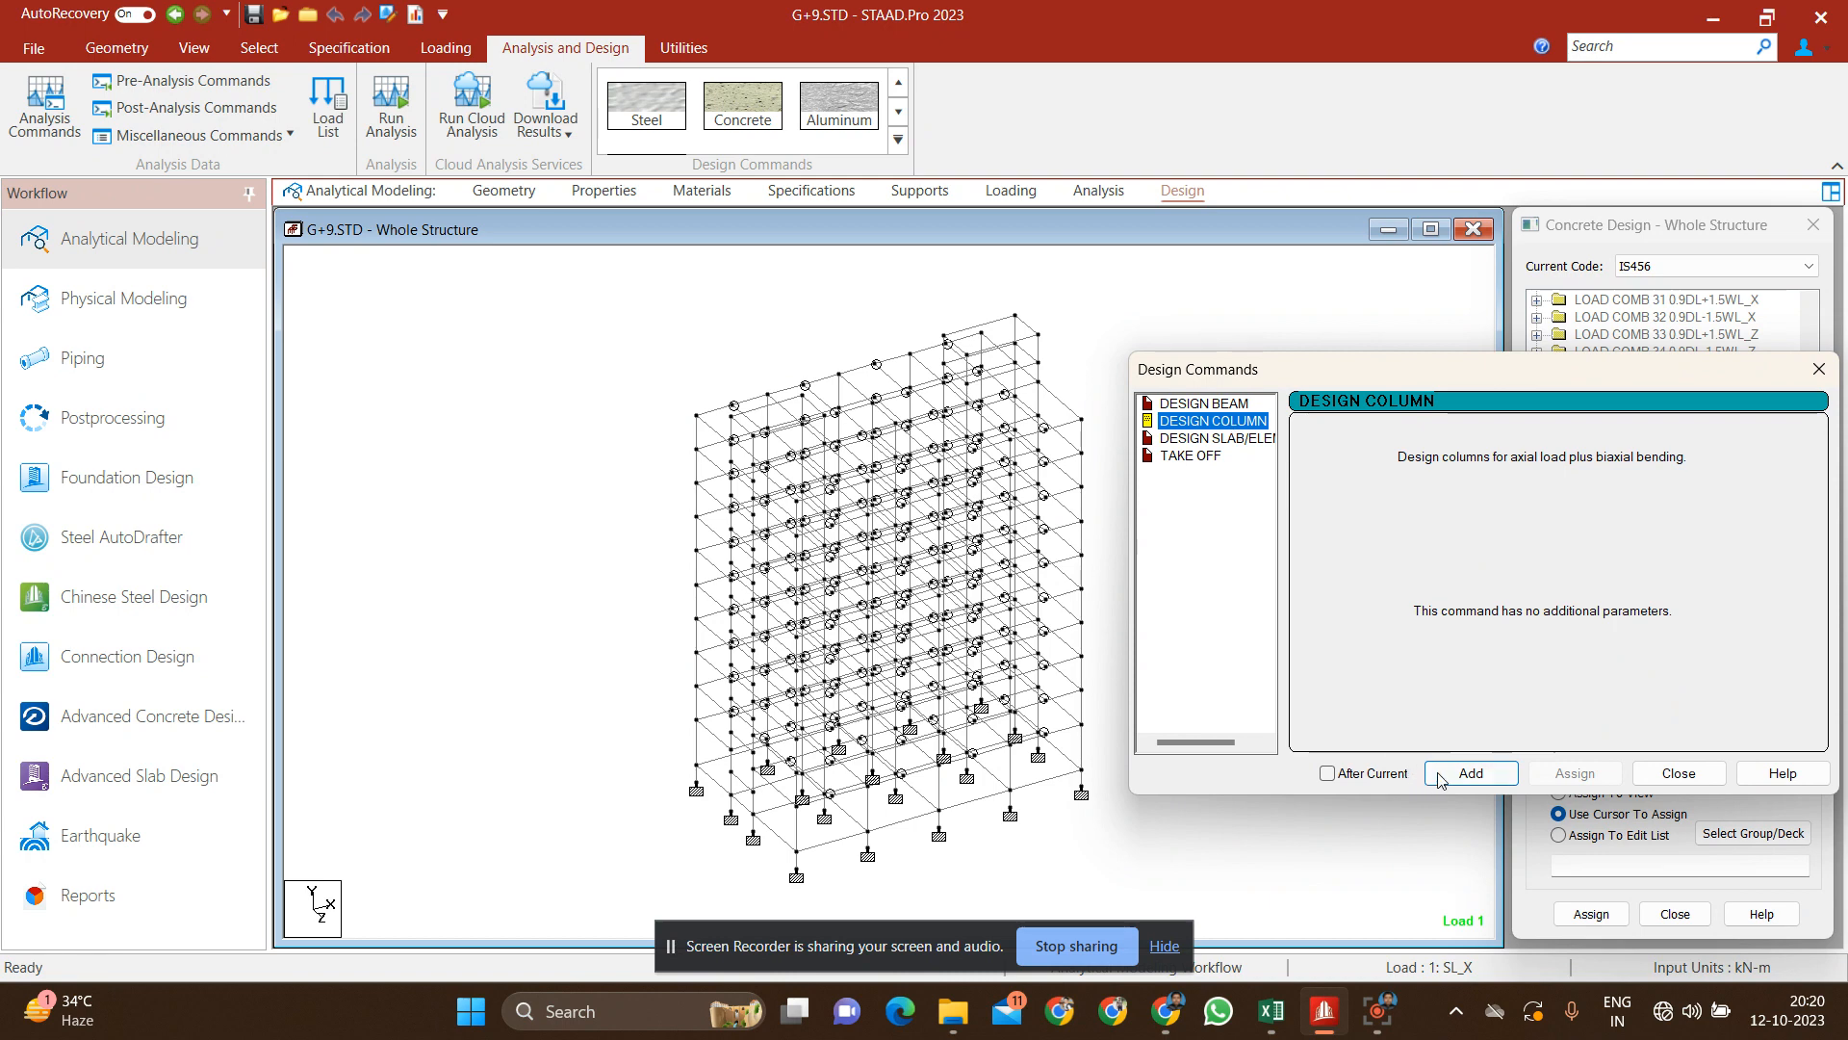
left_click(1471, 772)
Step: Add the TAKE OFF command for concrete volume and reinforcement weight, and finish adding design commands
left_click(1210, 456)
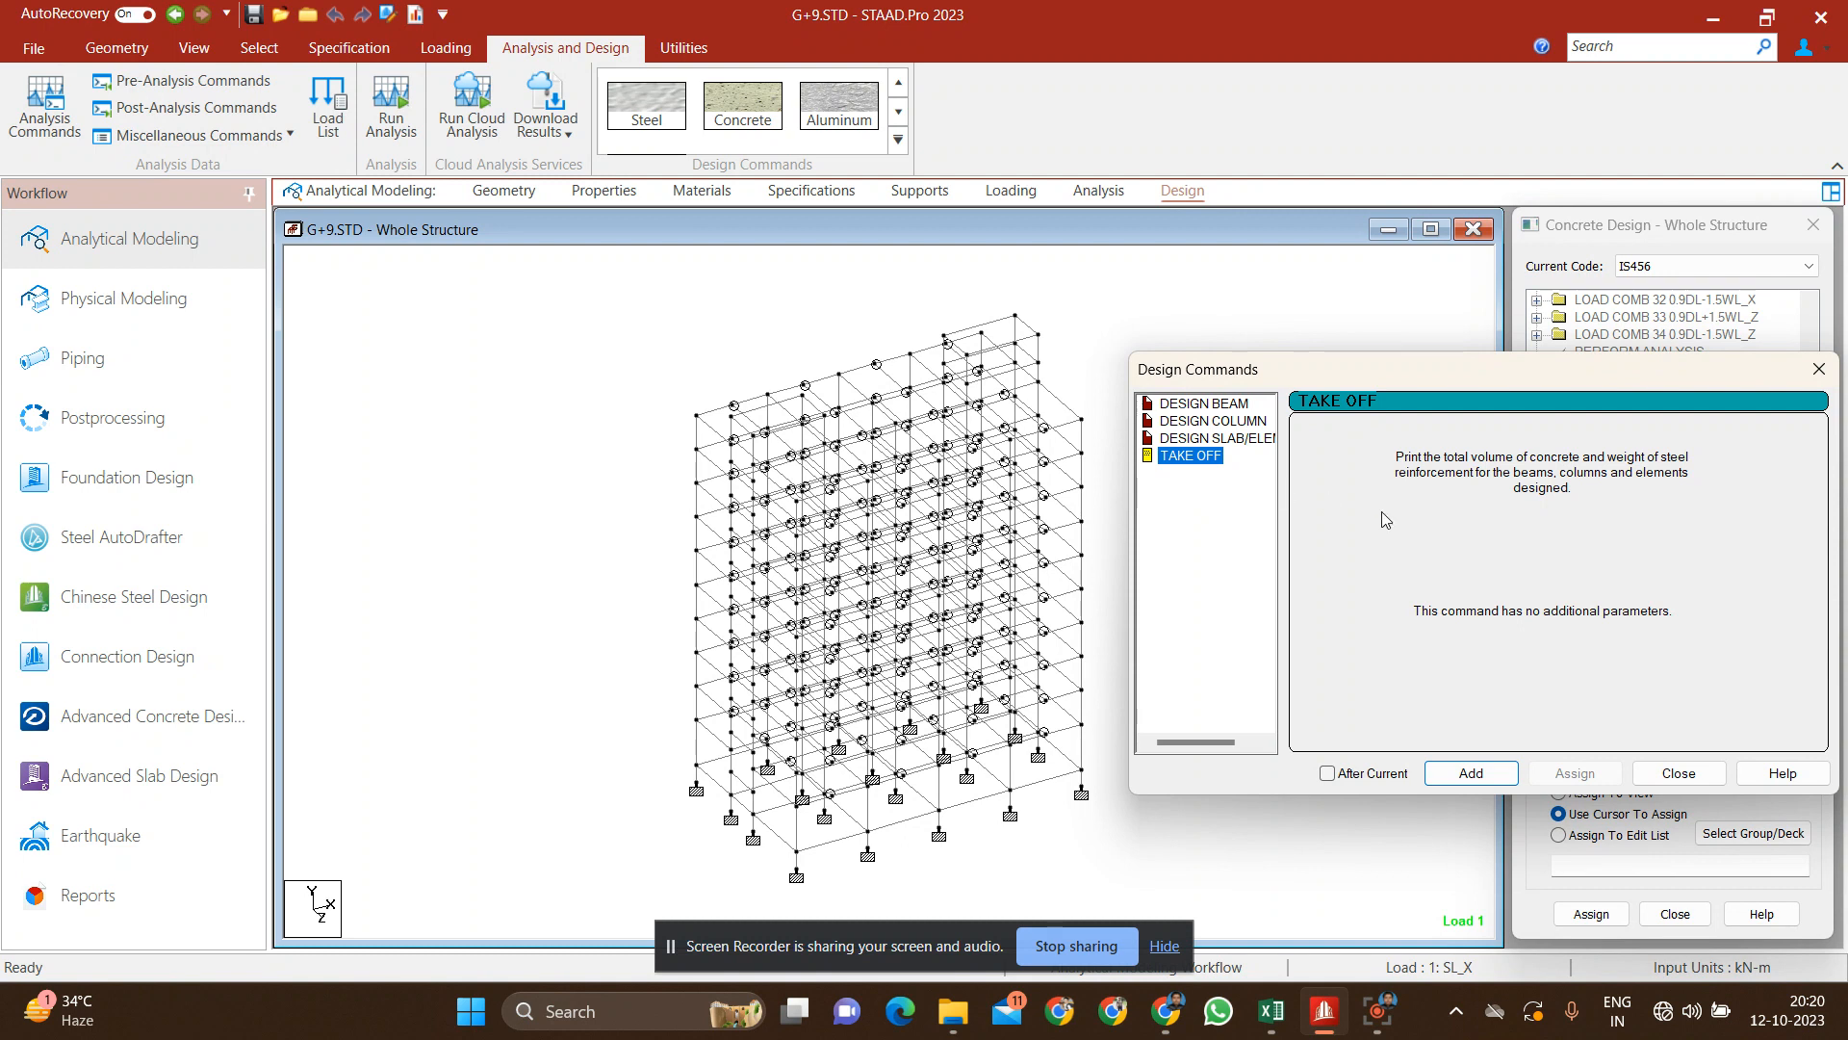
left_click(1487, 775)
left_click(1675, 775)
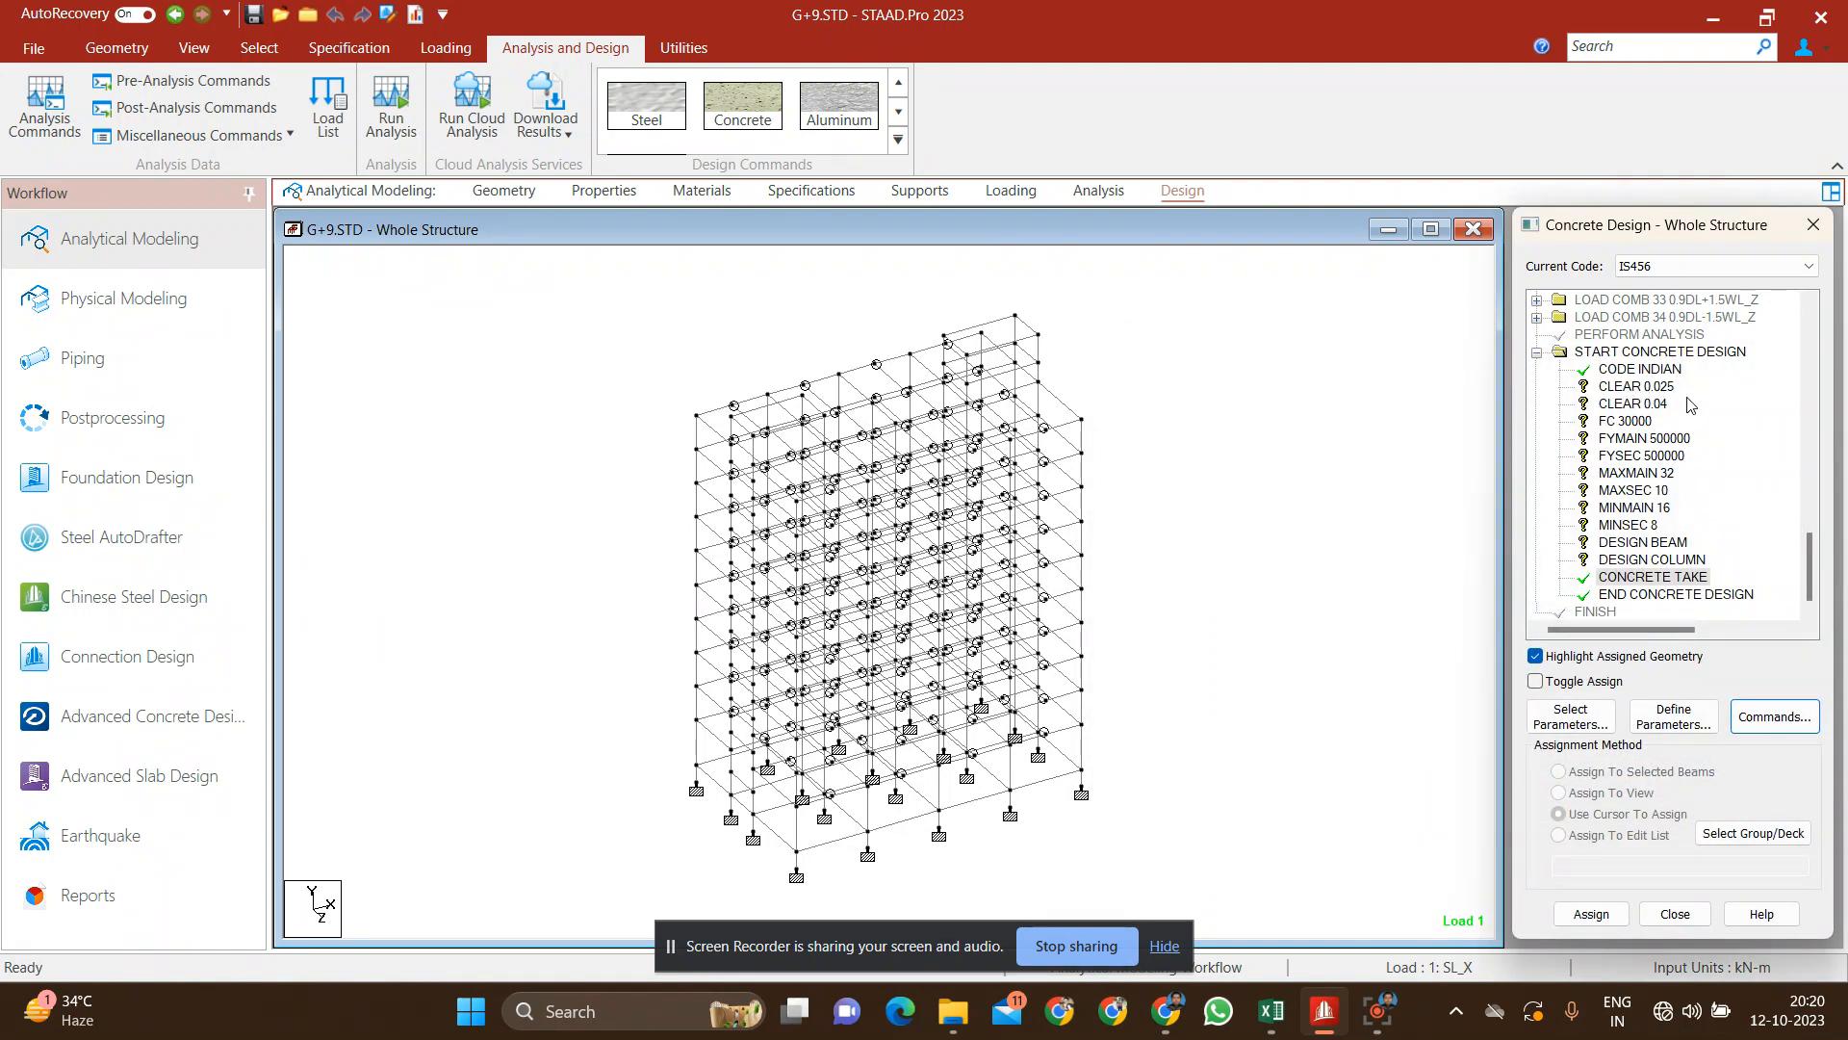
Step: Assign the CLEAR 0.025 cover parameter to all beams parallel to X and Z, and clear the selection
left_click(1647, 389)
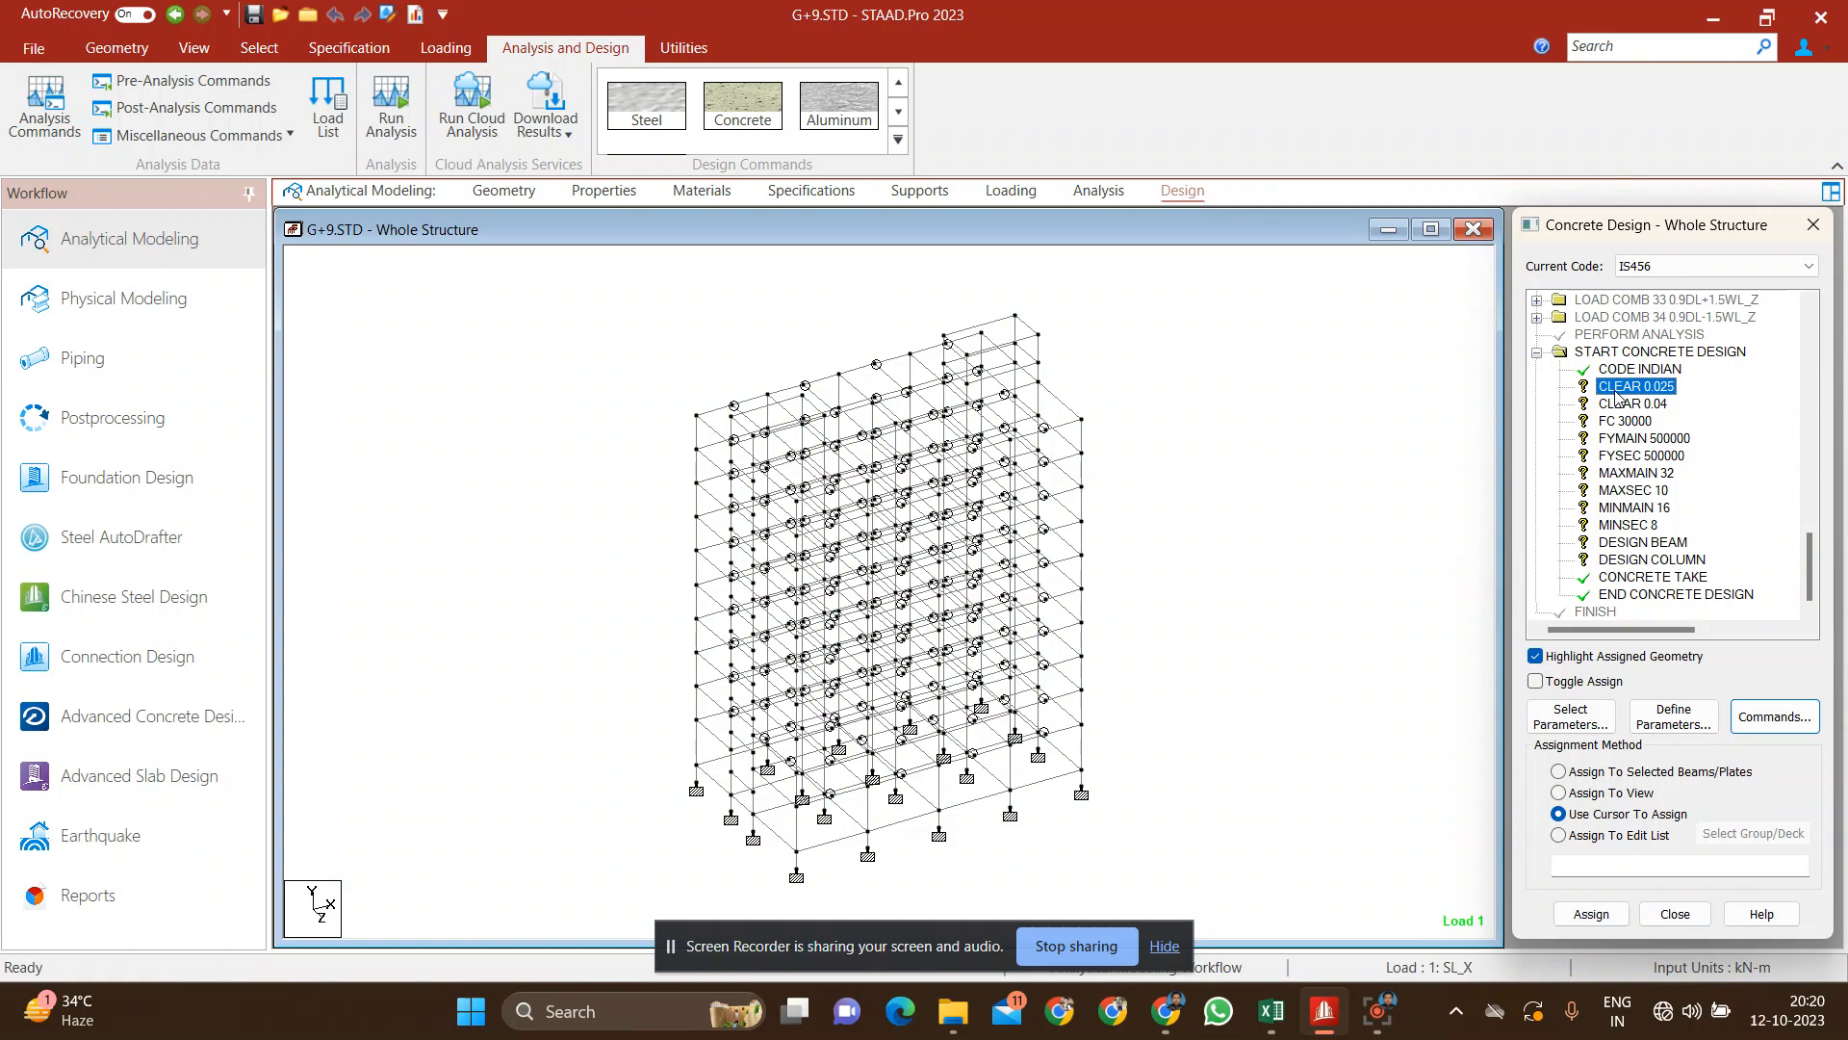
left_click(275, 51)
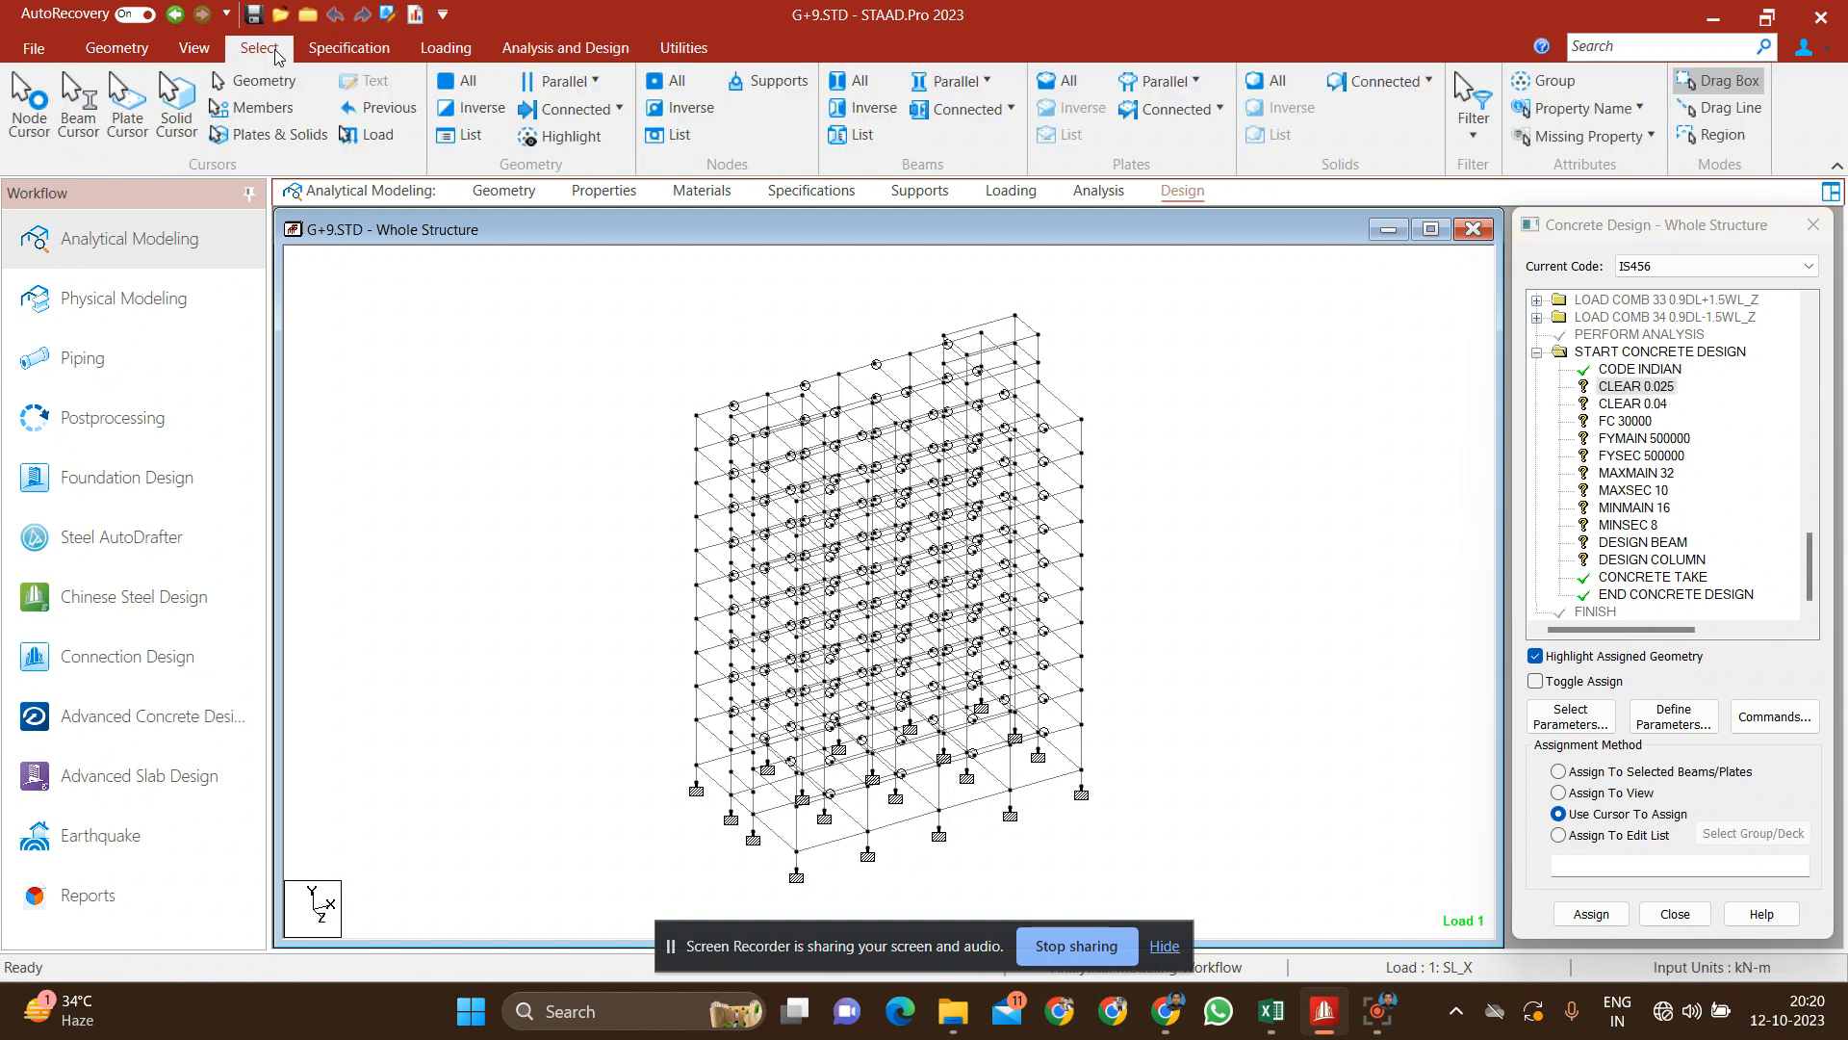
left_click(951, 82)
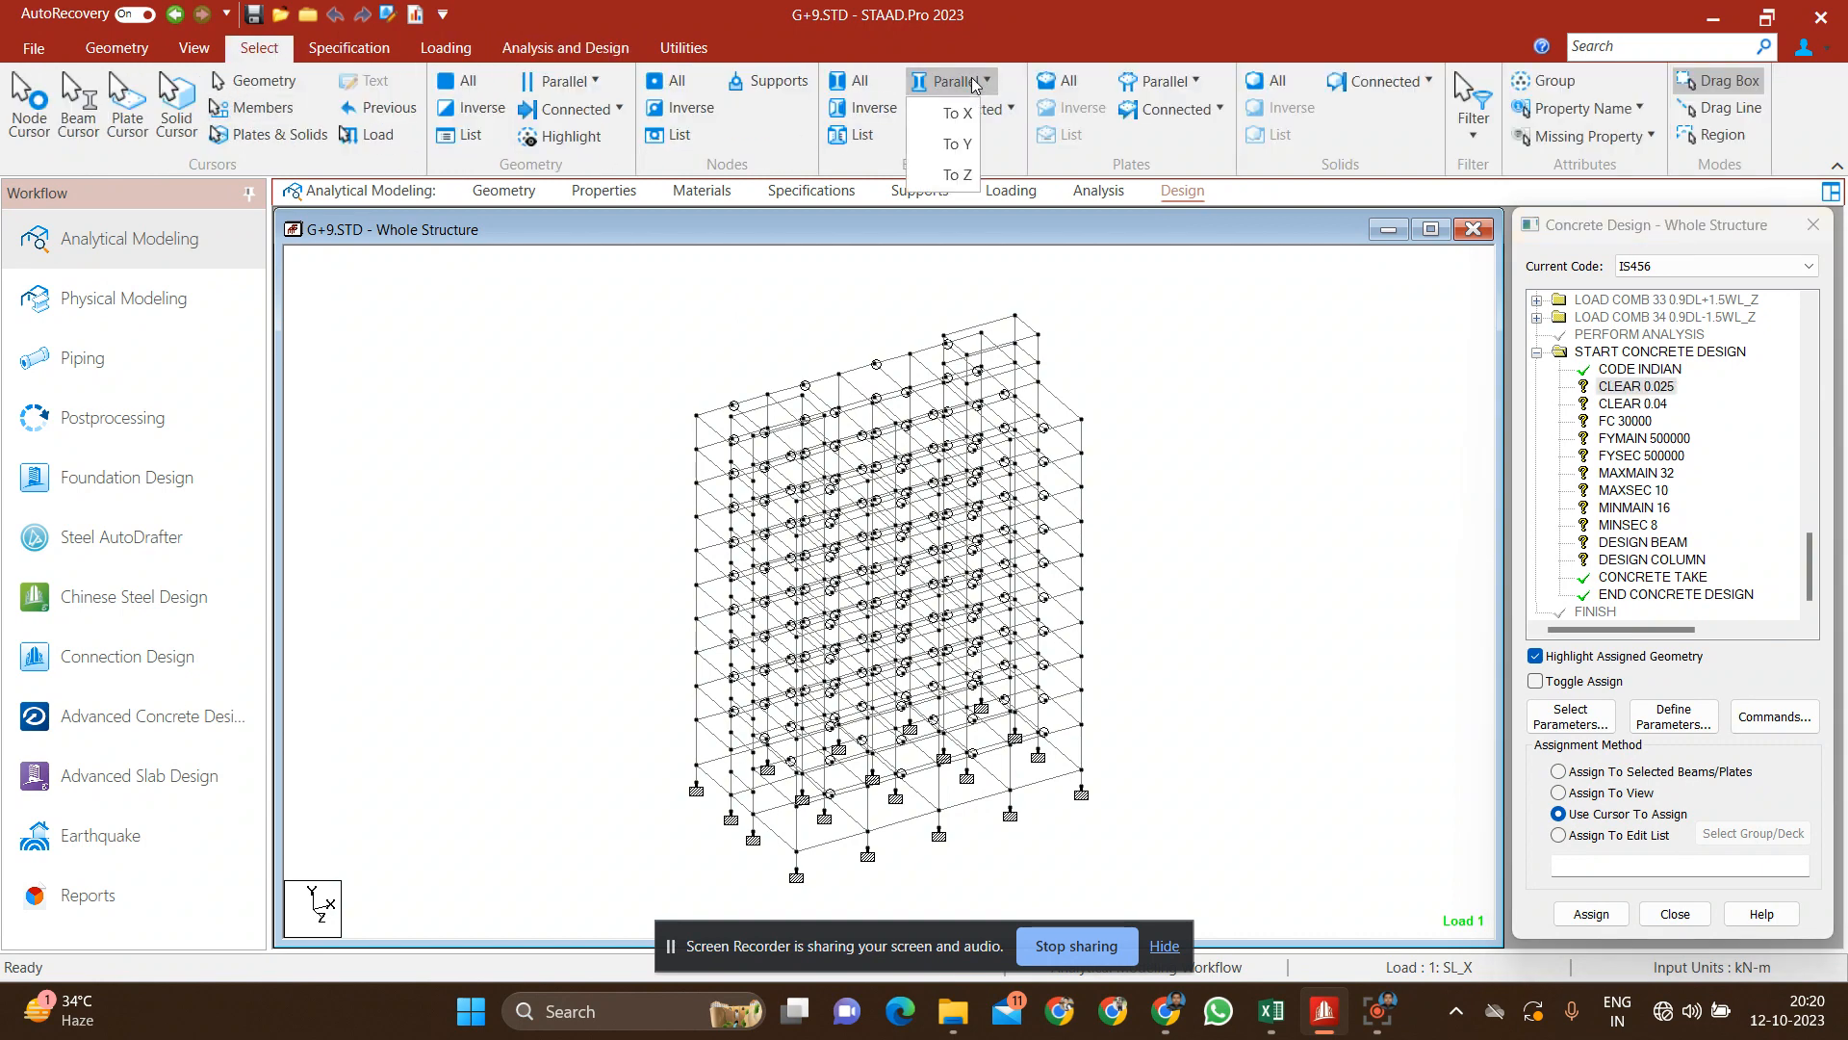
left_click(956, 114)
left_click(951, 82)
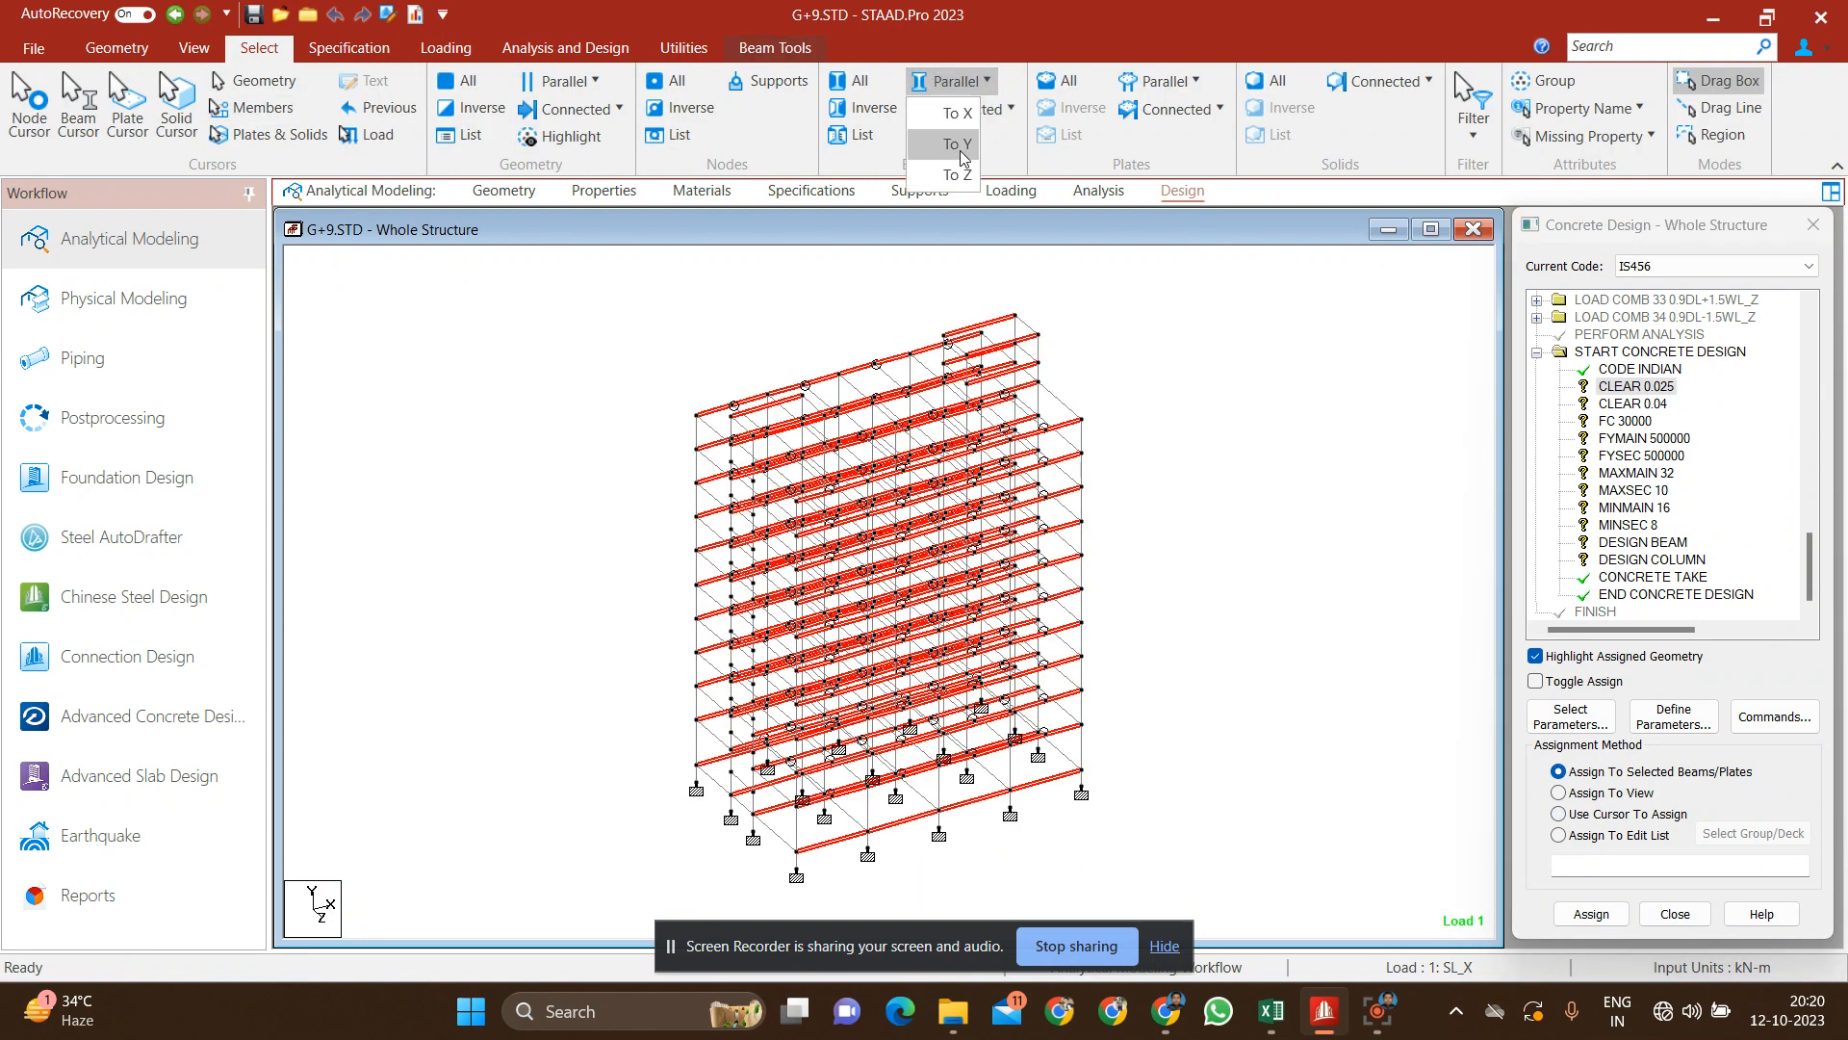
left_click(953, 175)
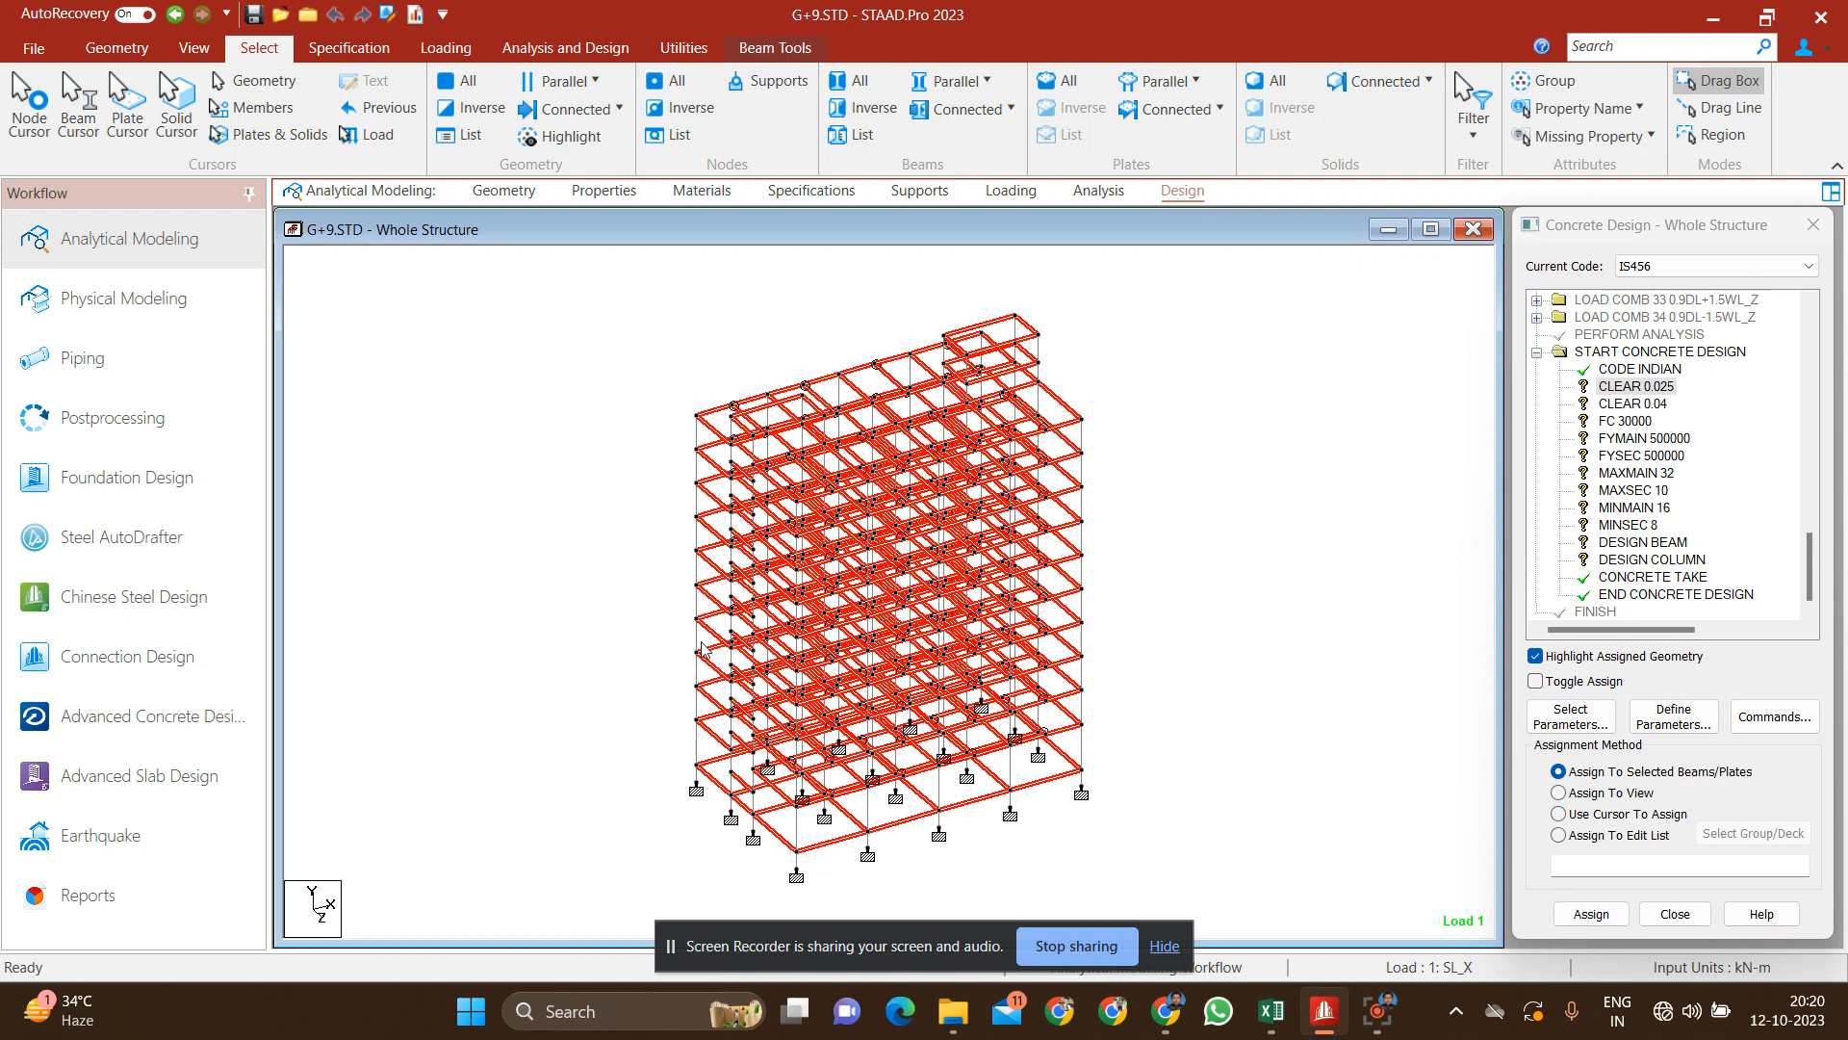
left_click(1664, 386)
left_click(1596, 912)
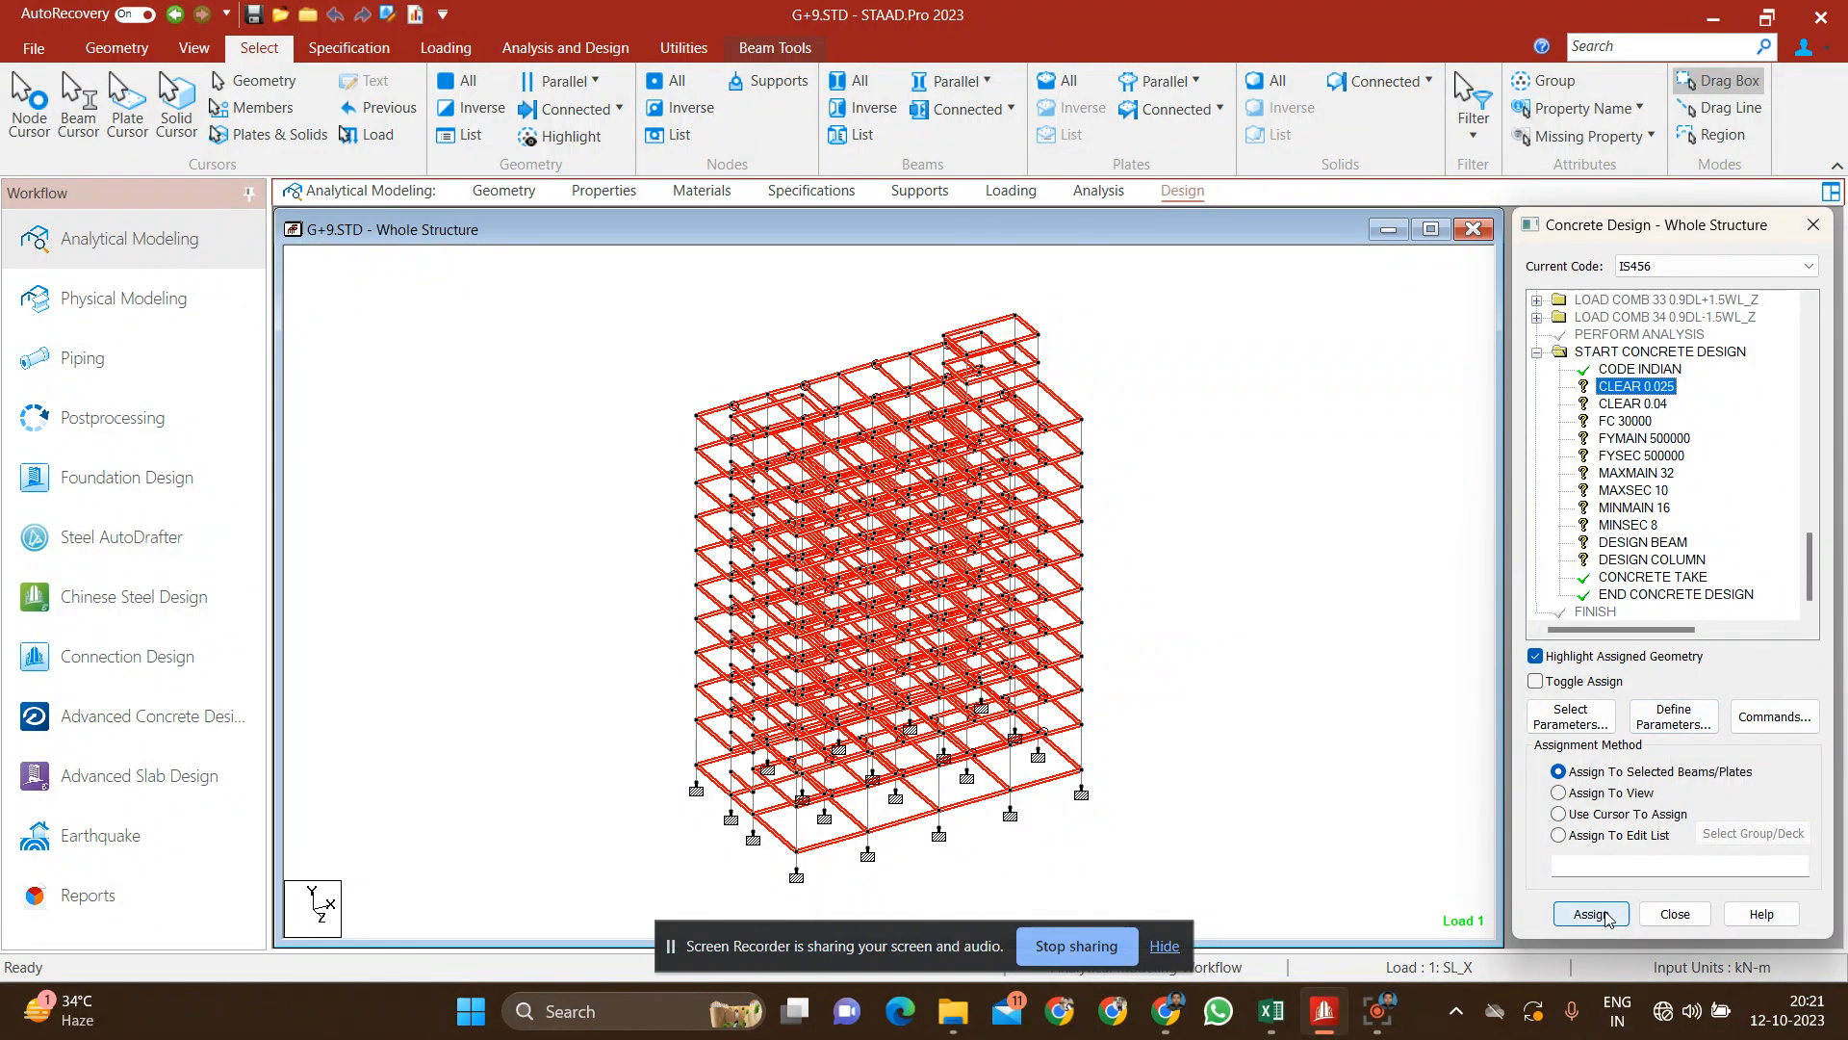
left_click(1662, 649)
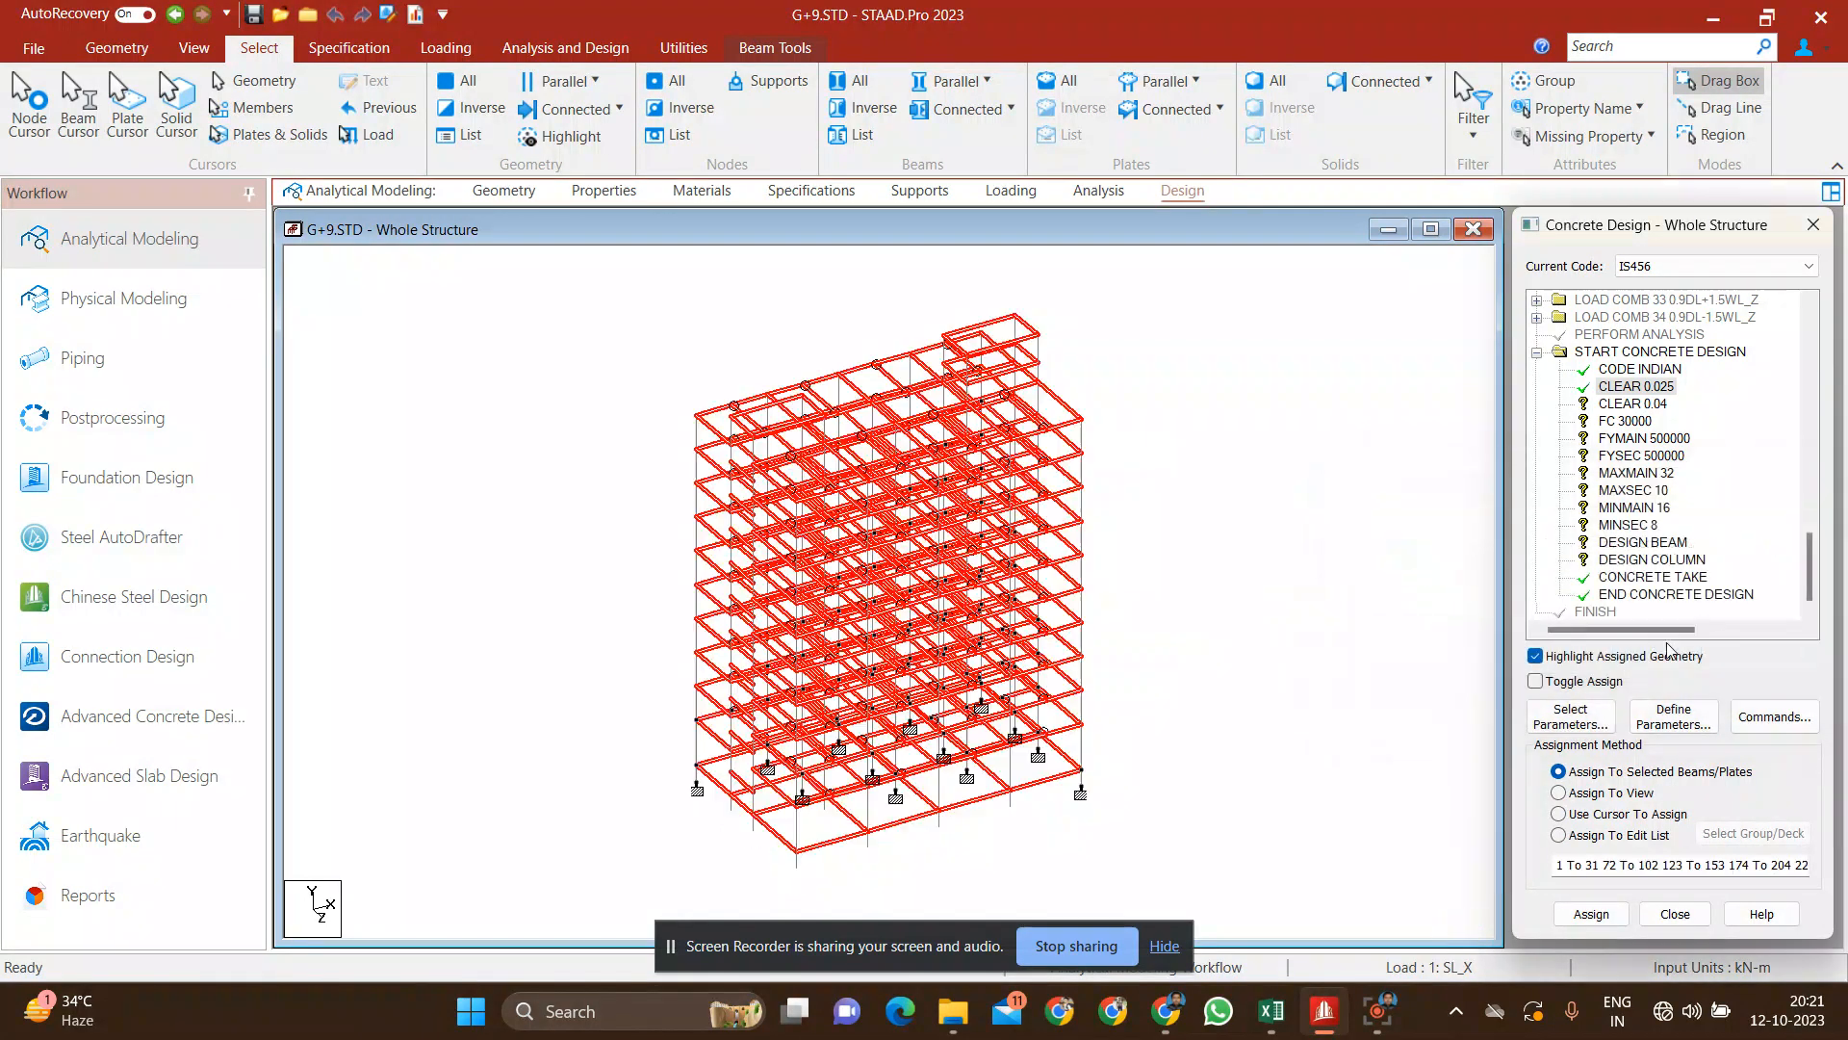
left_click(1261, 452)
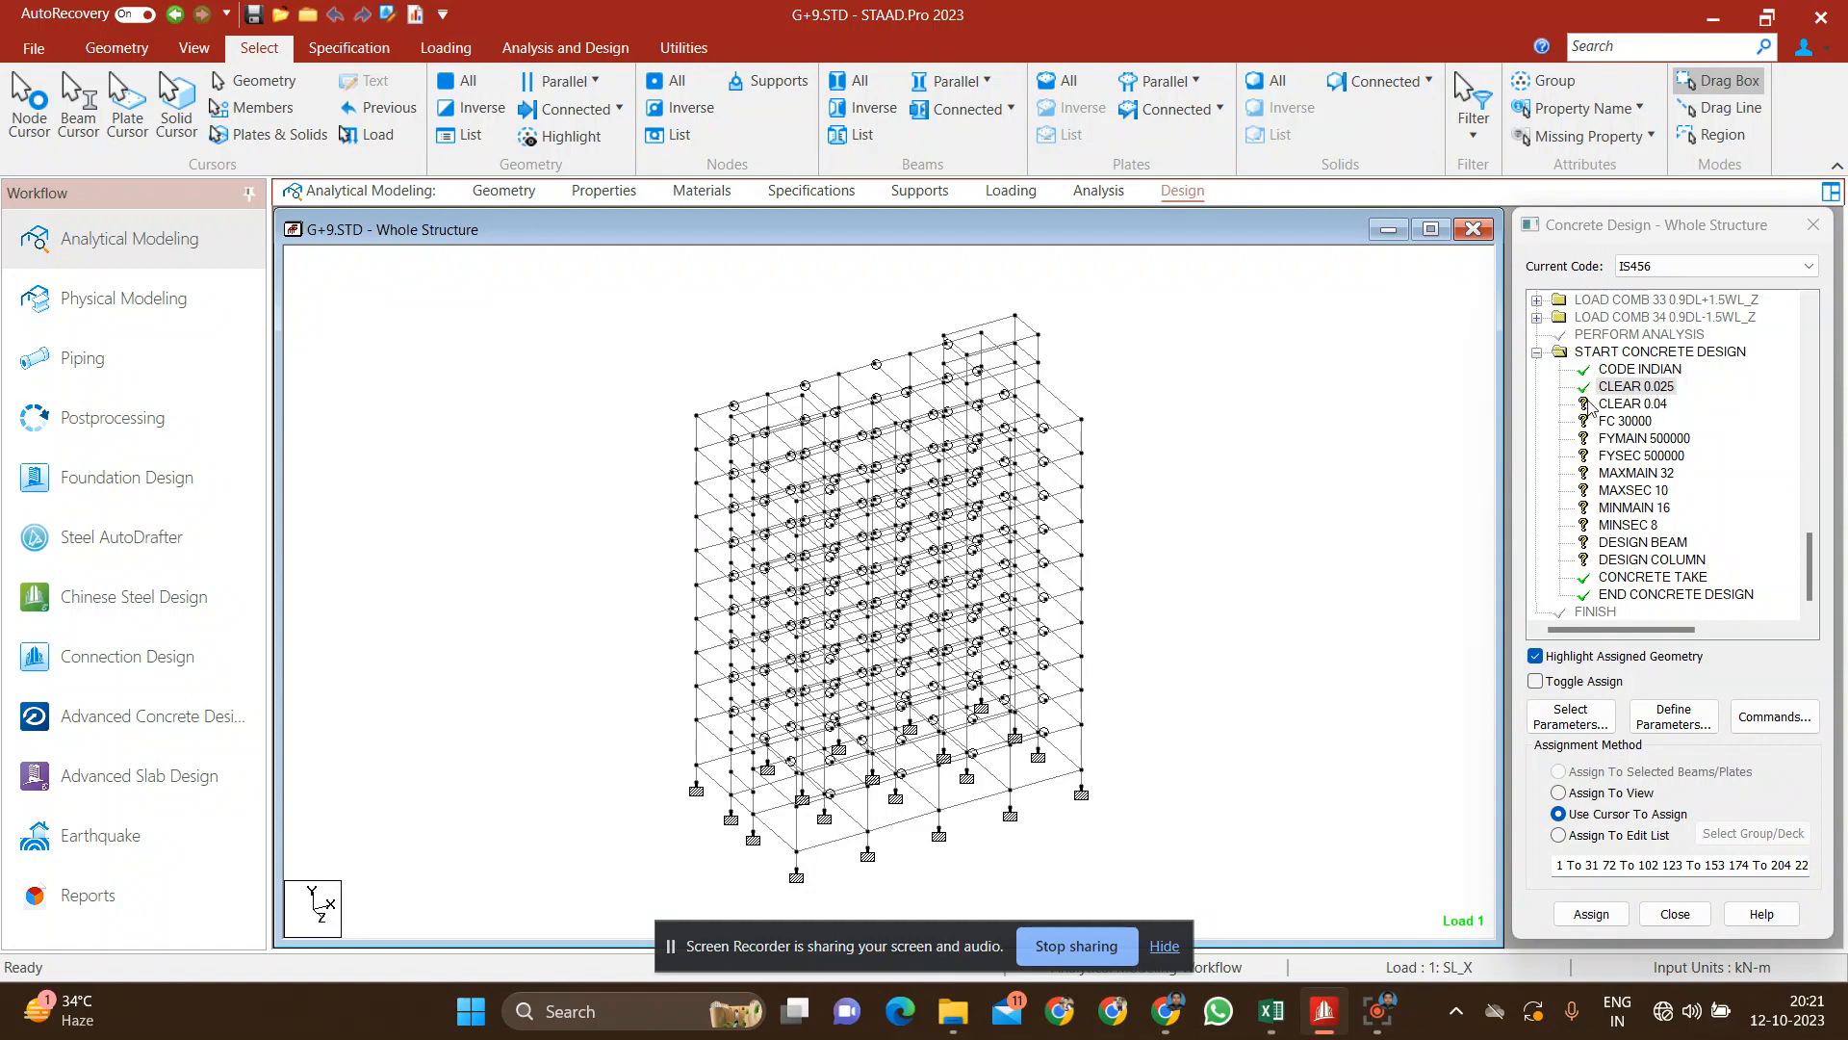
Step: Assign the CLEAR 0.04 cover parameter to all columns, the members parallel to Y
left_click(1633, 405)
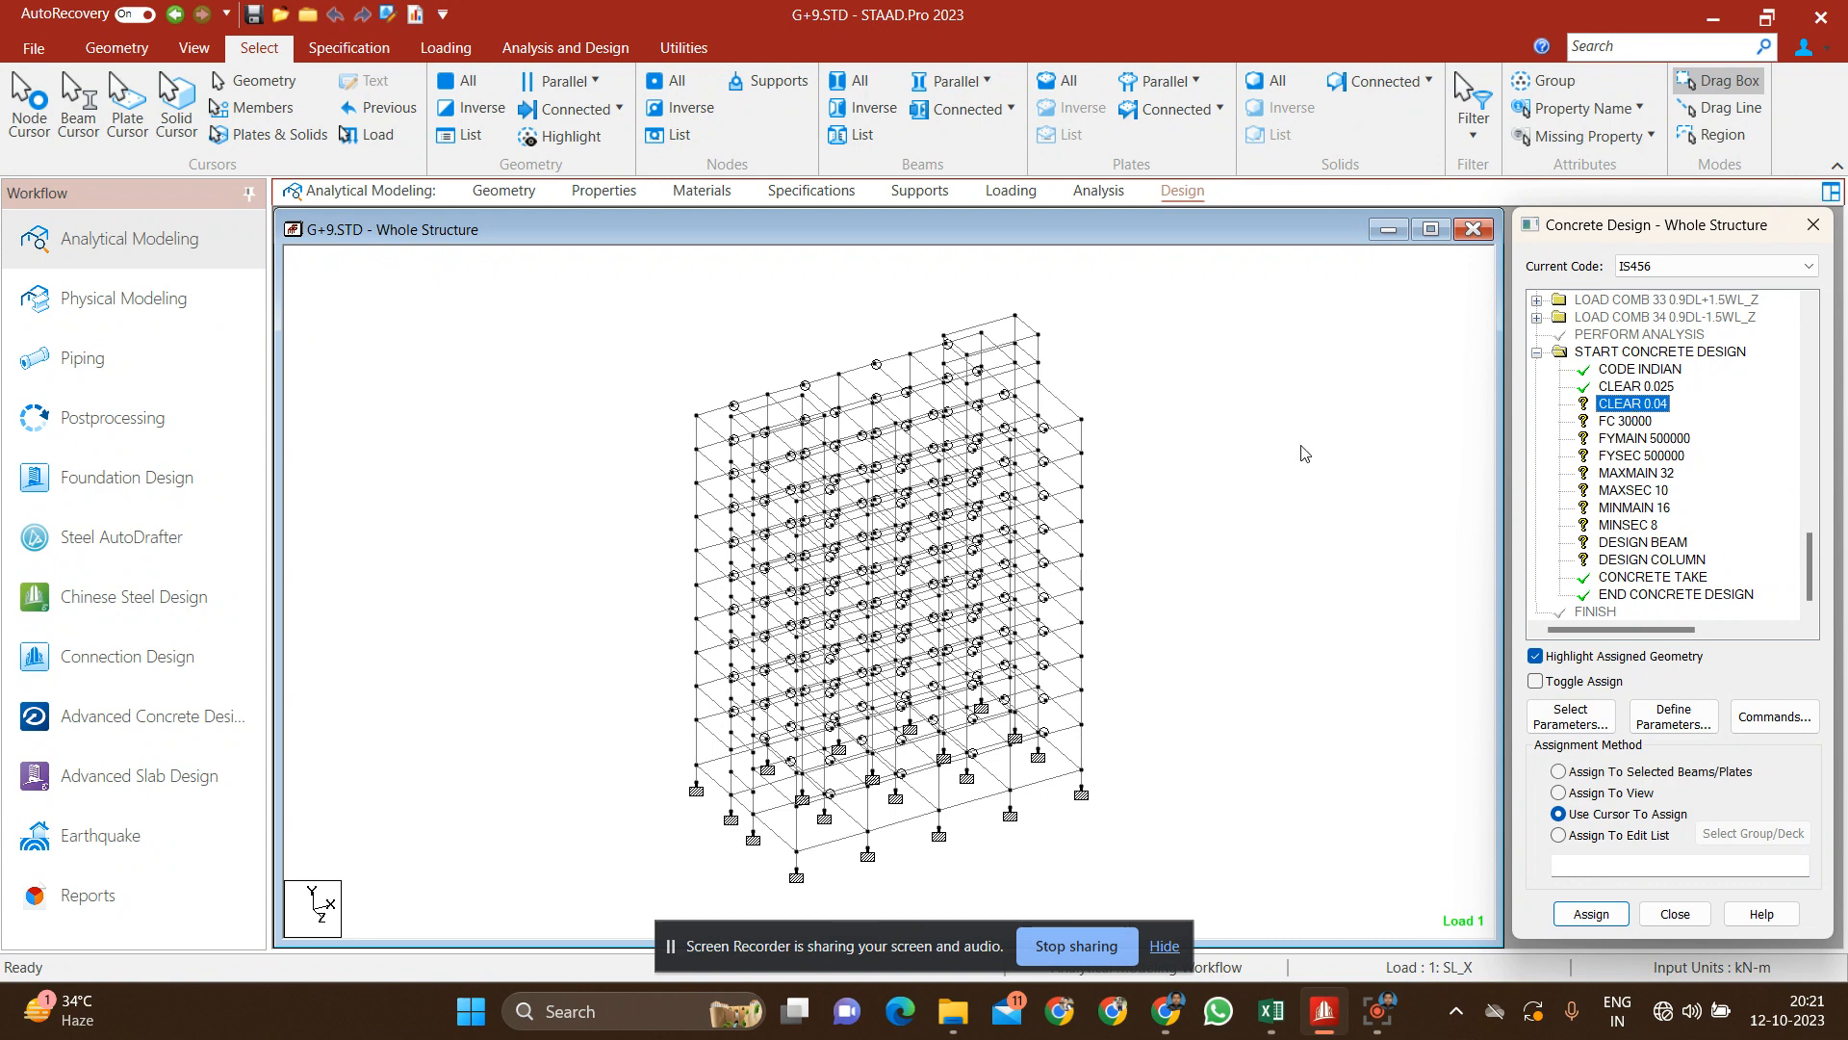
left_click(982, 82)
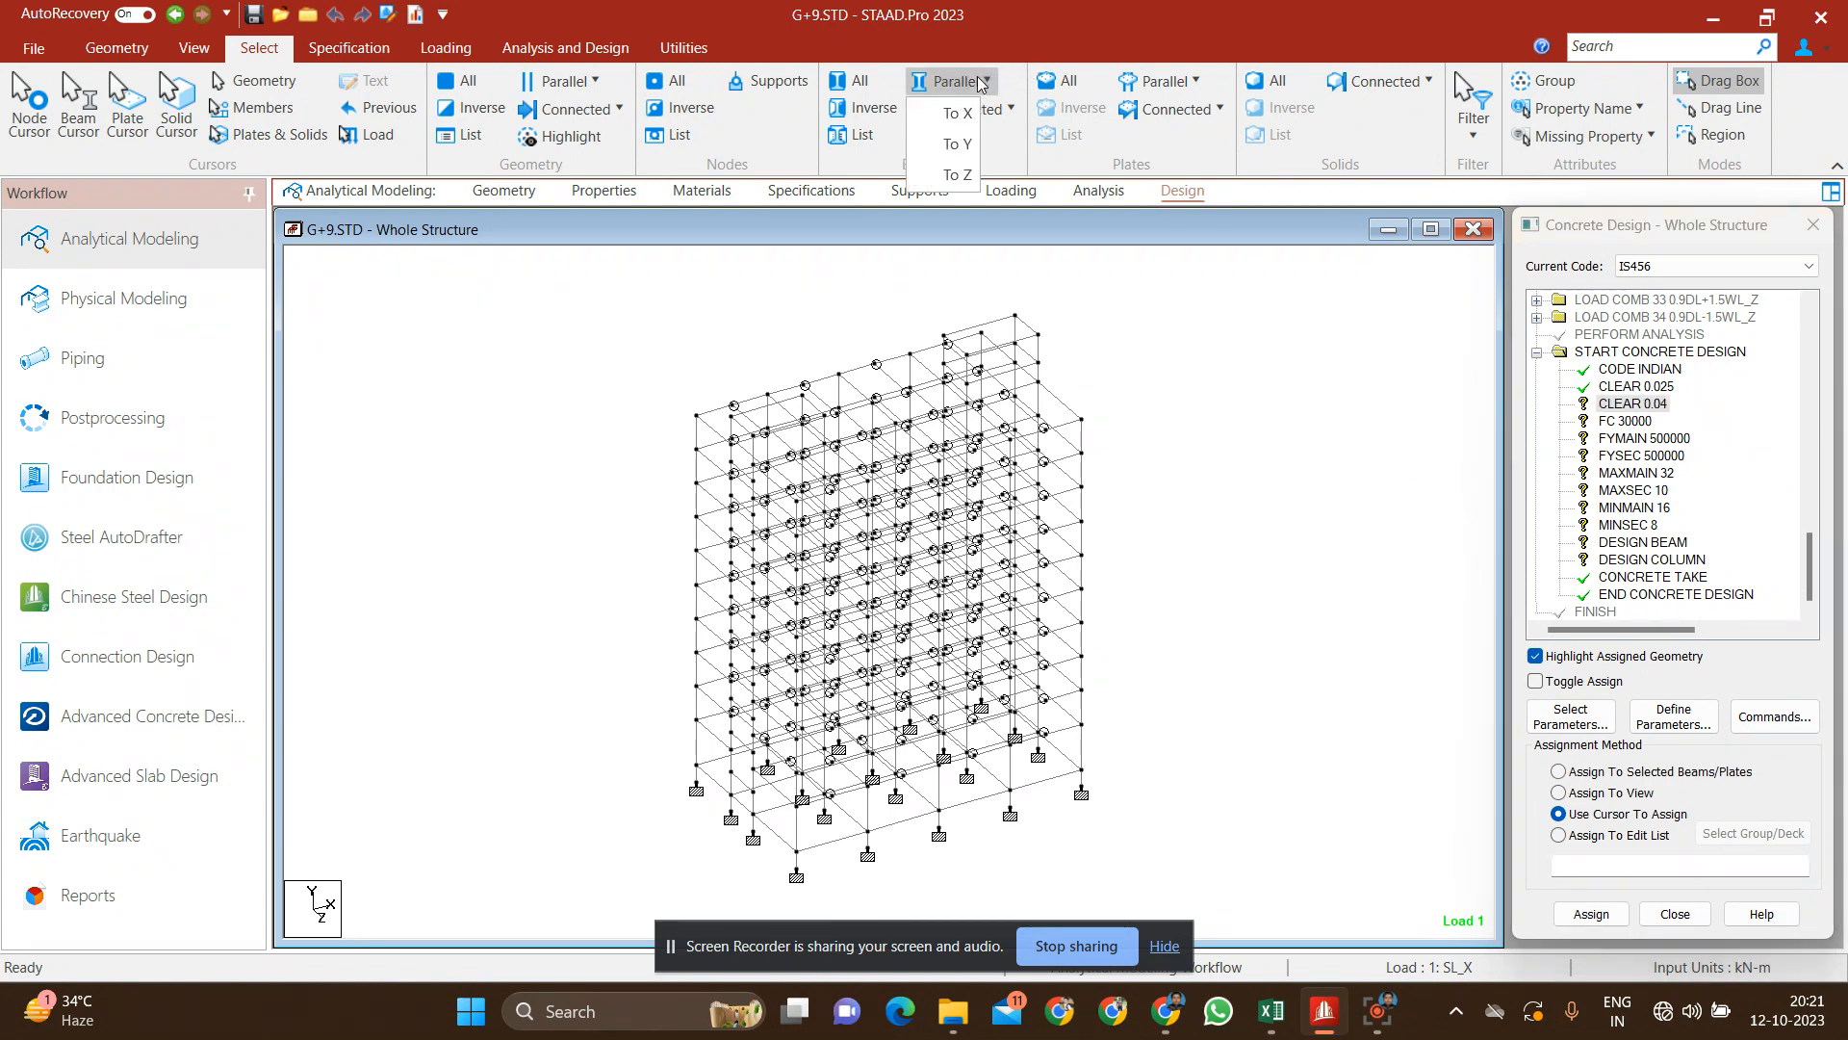
left_click(957, 145)
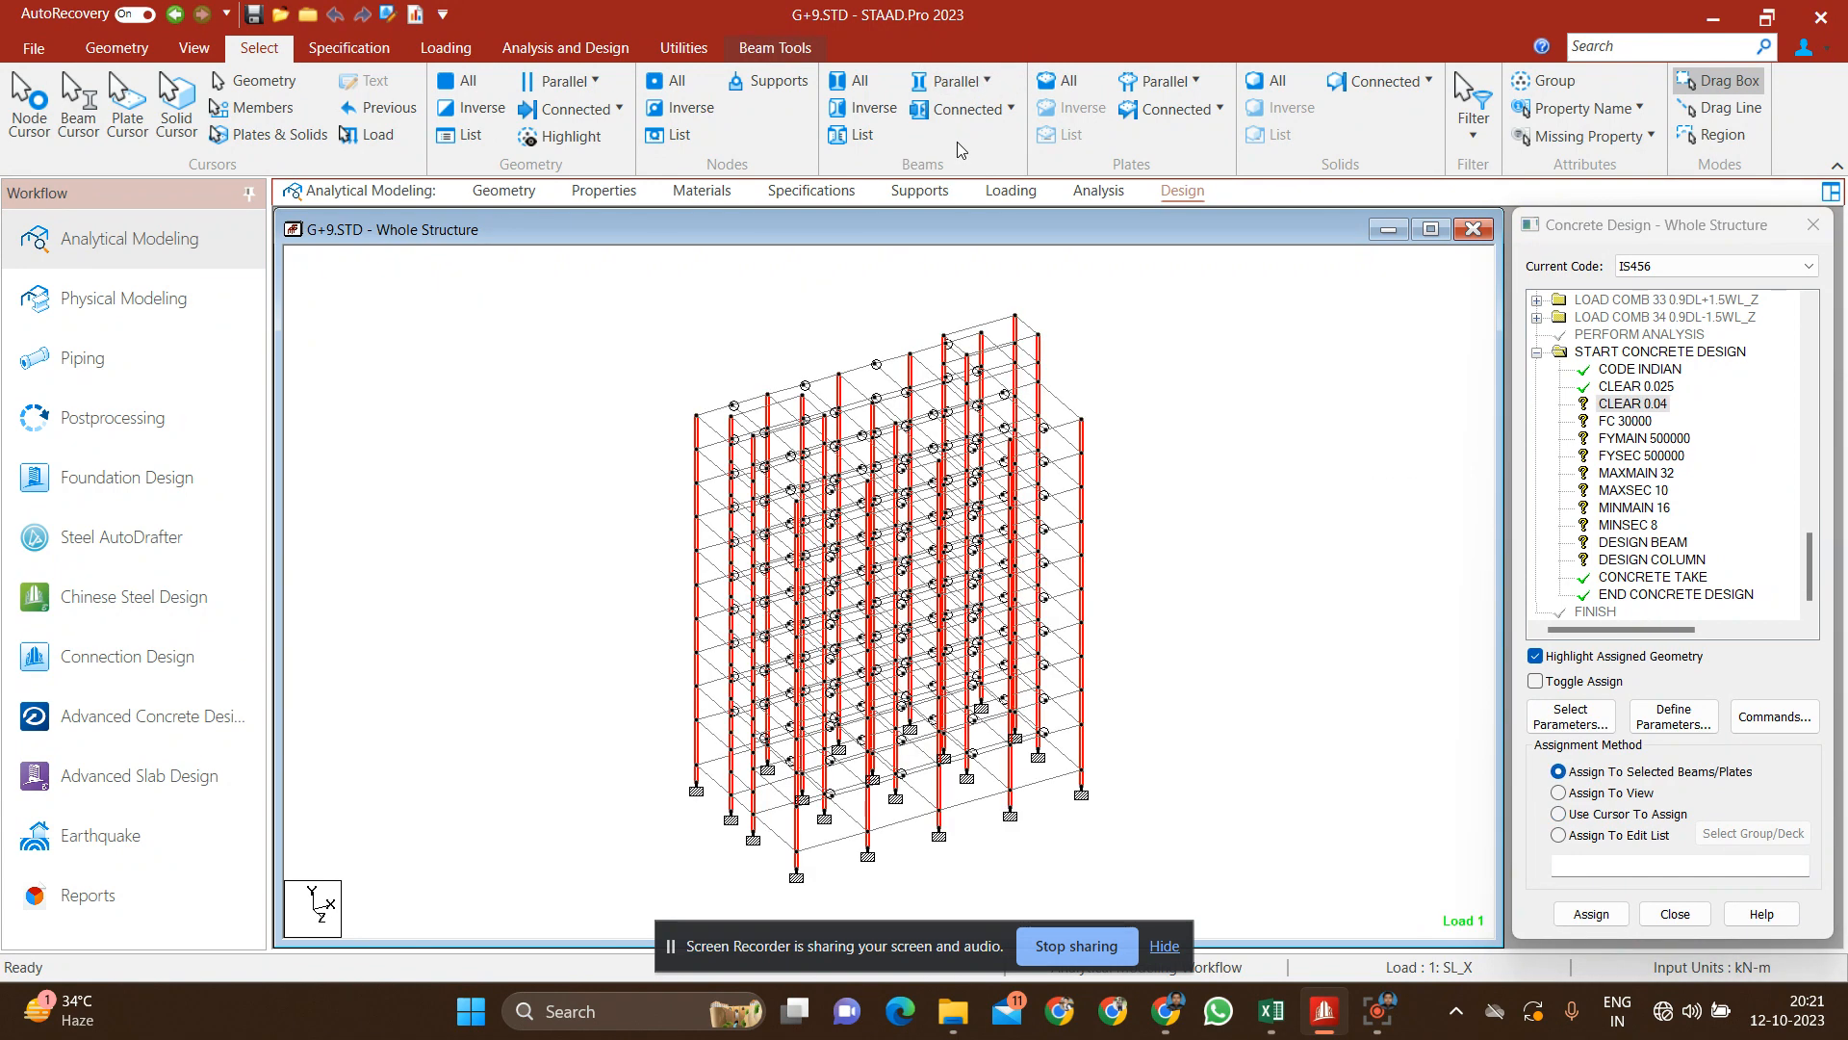
left_click(1627, 404)
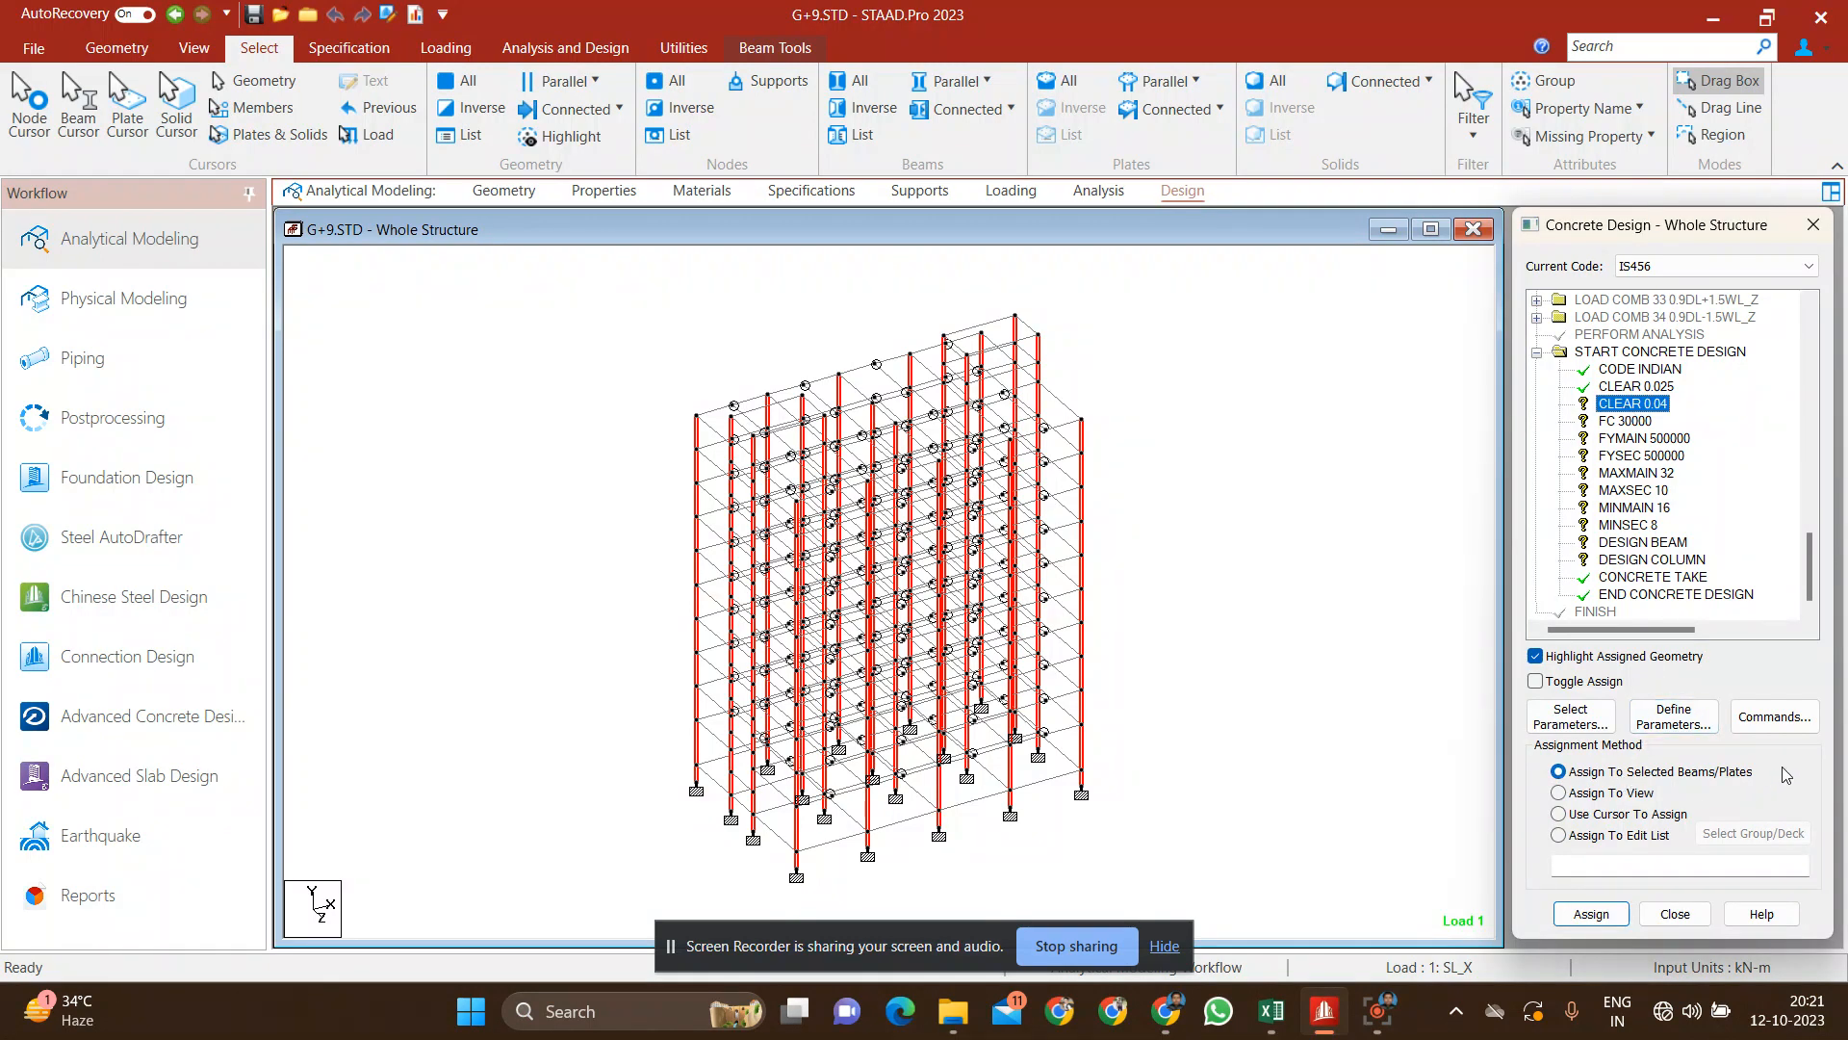
left_click(1591, 913)
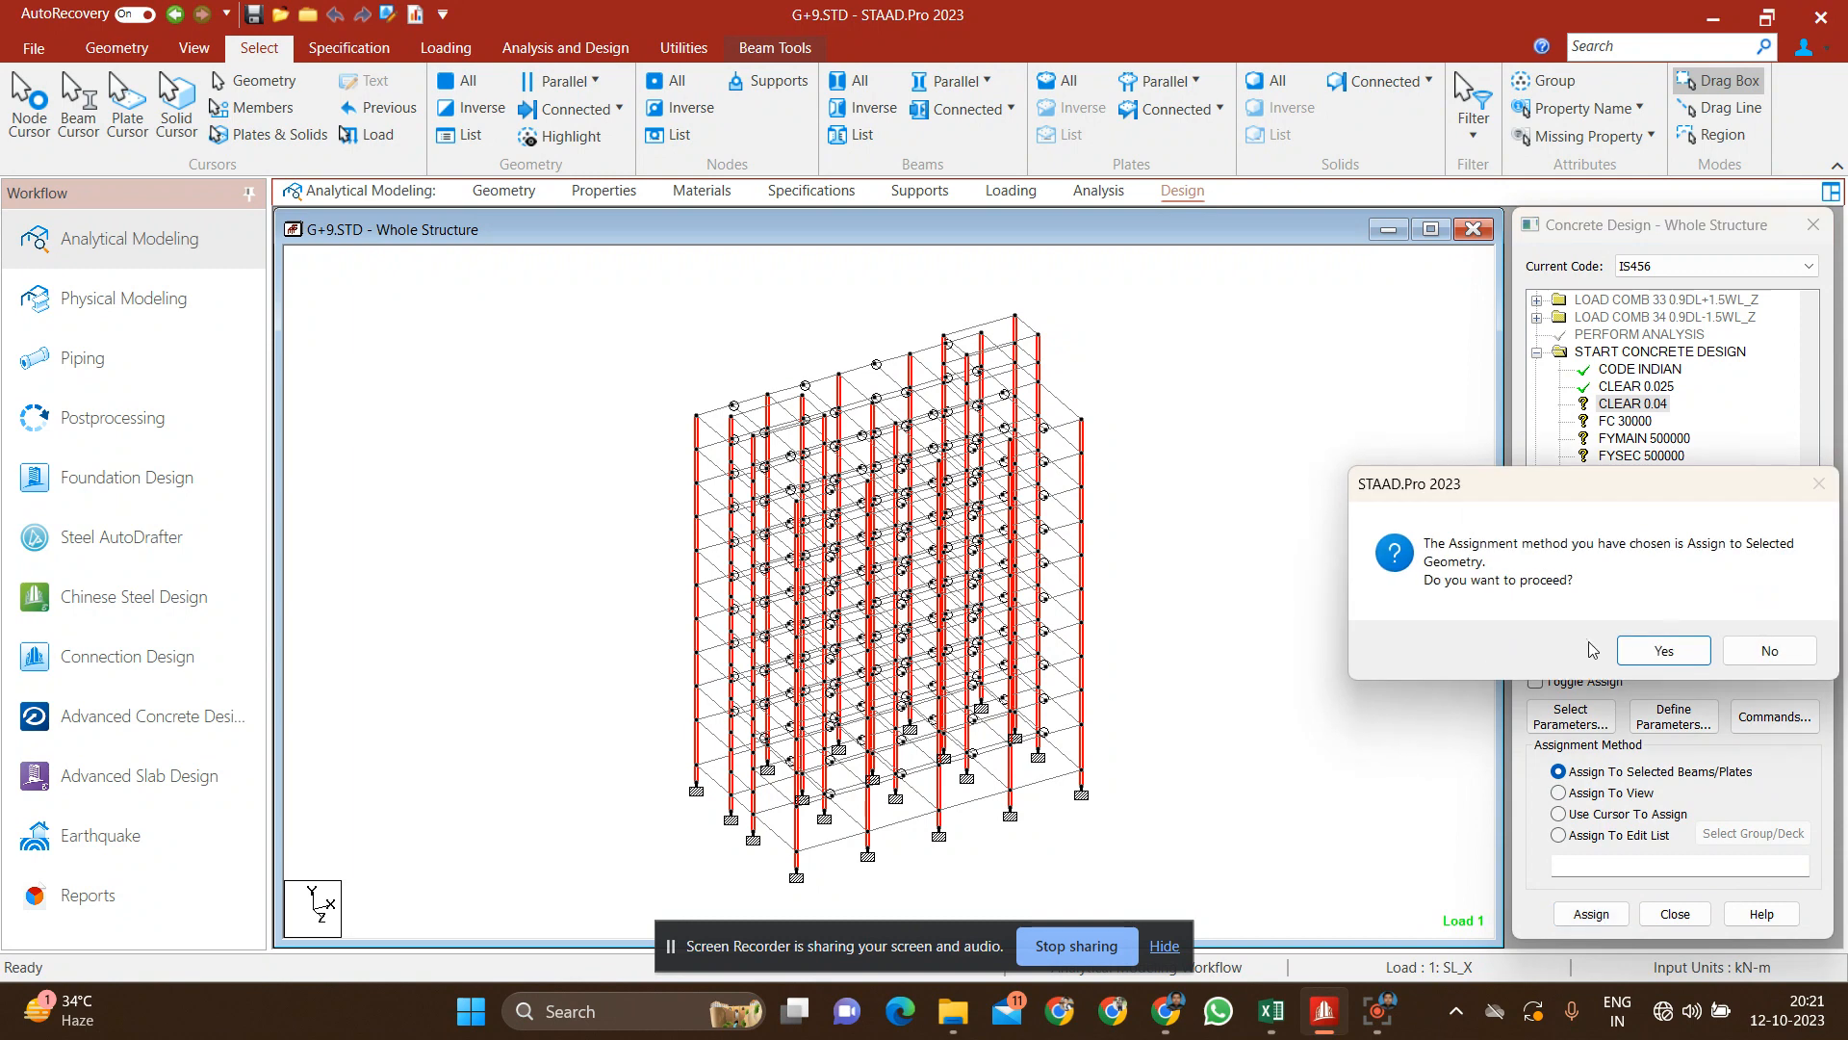
left_click(1664, 652)
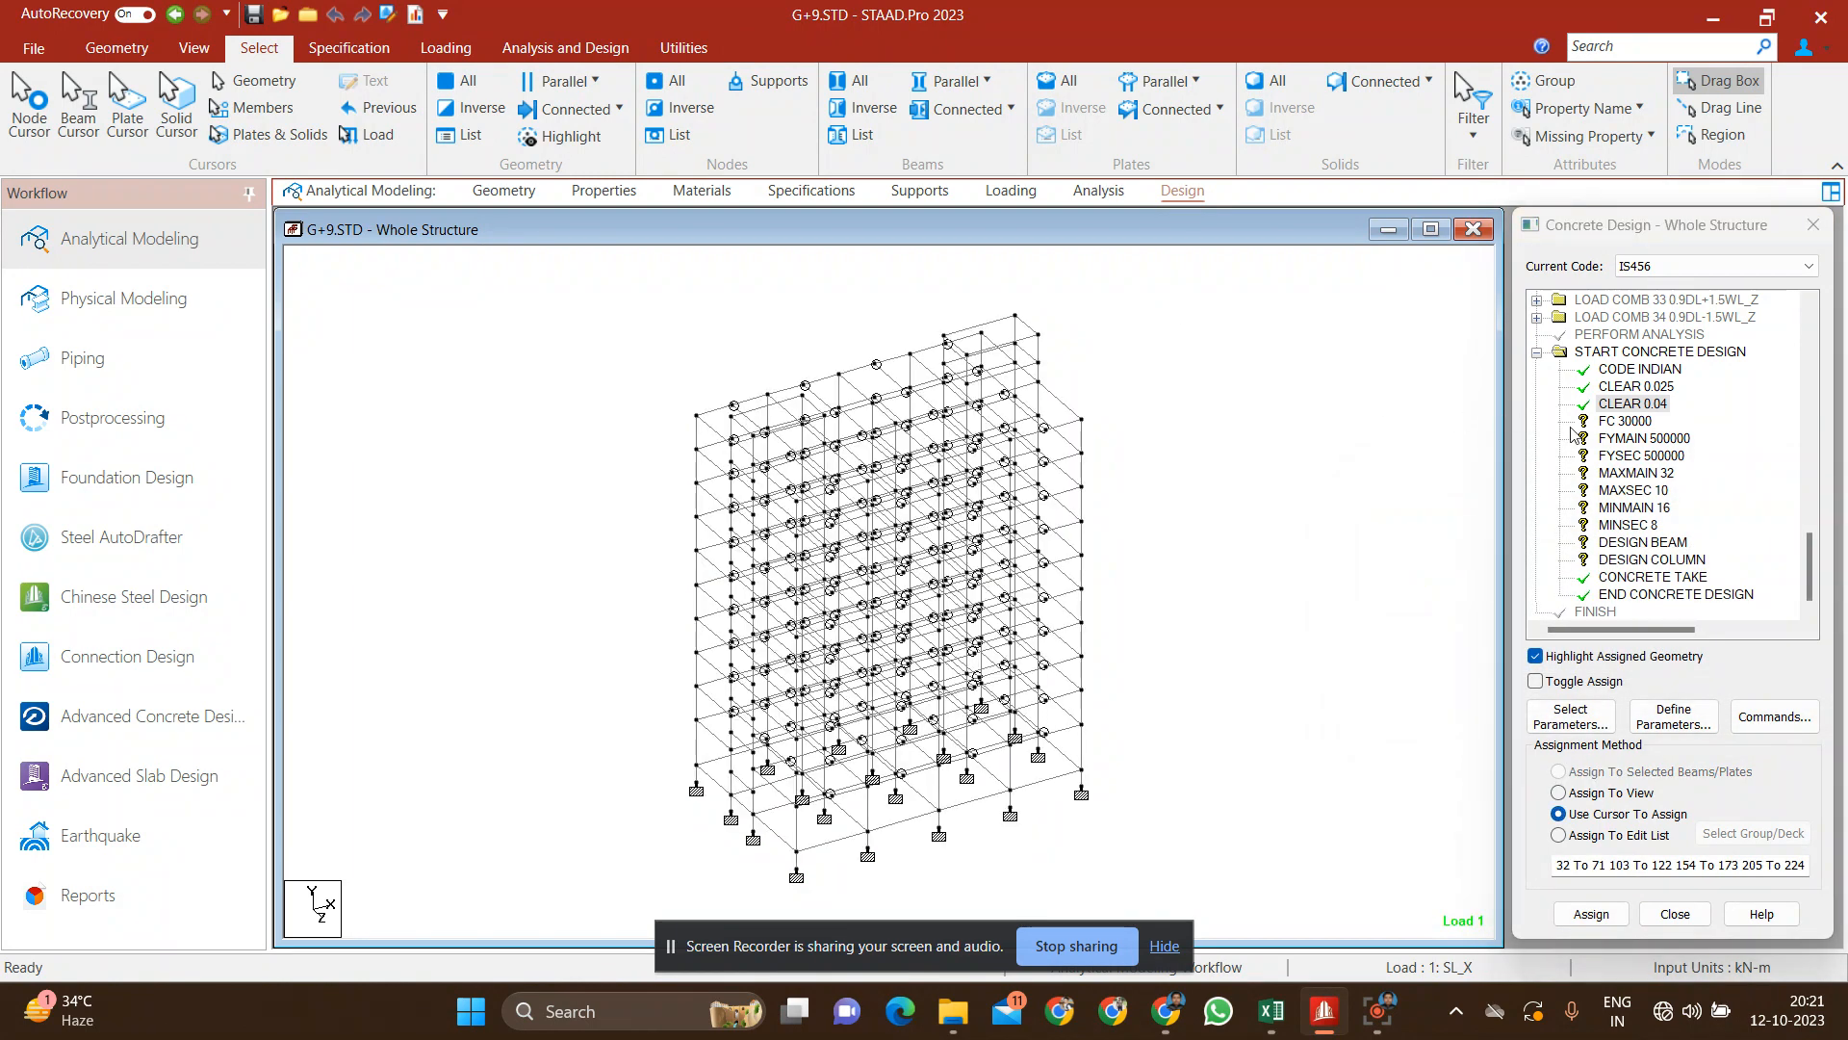
Step: Assign the FC 30000 concrete strength parameter to every member in the whole-structure view
left_click(1636, 421)
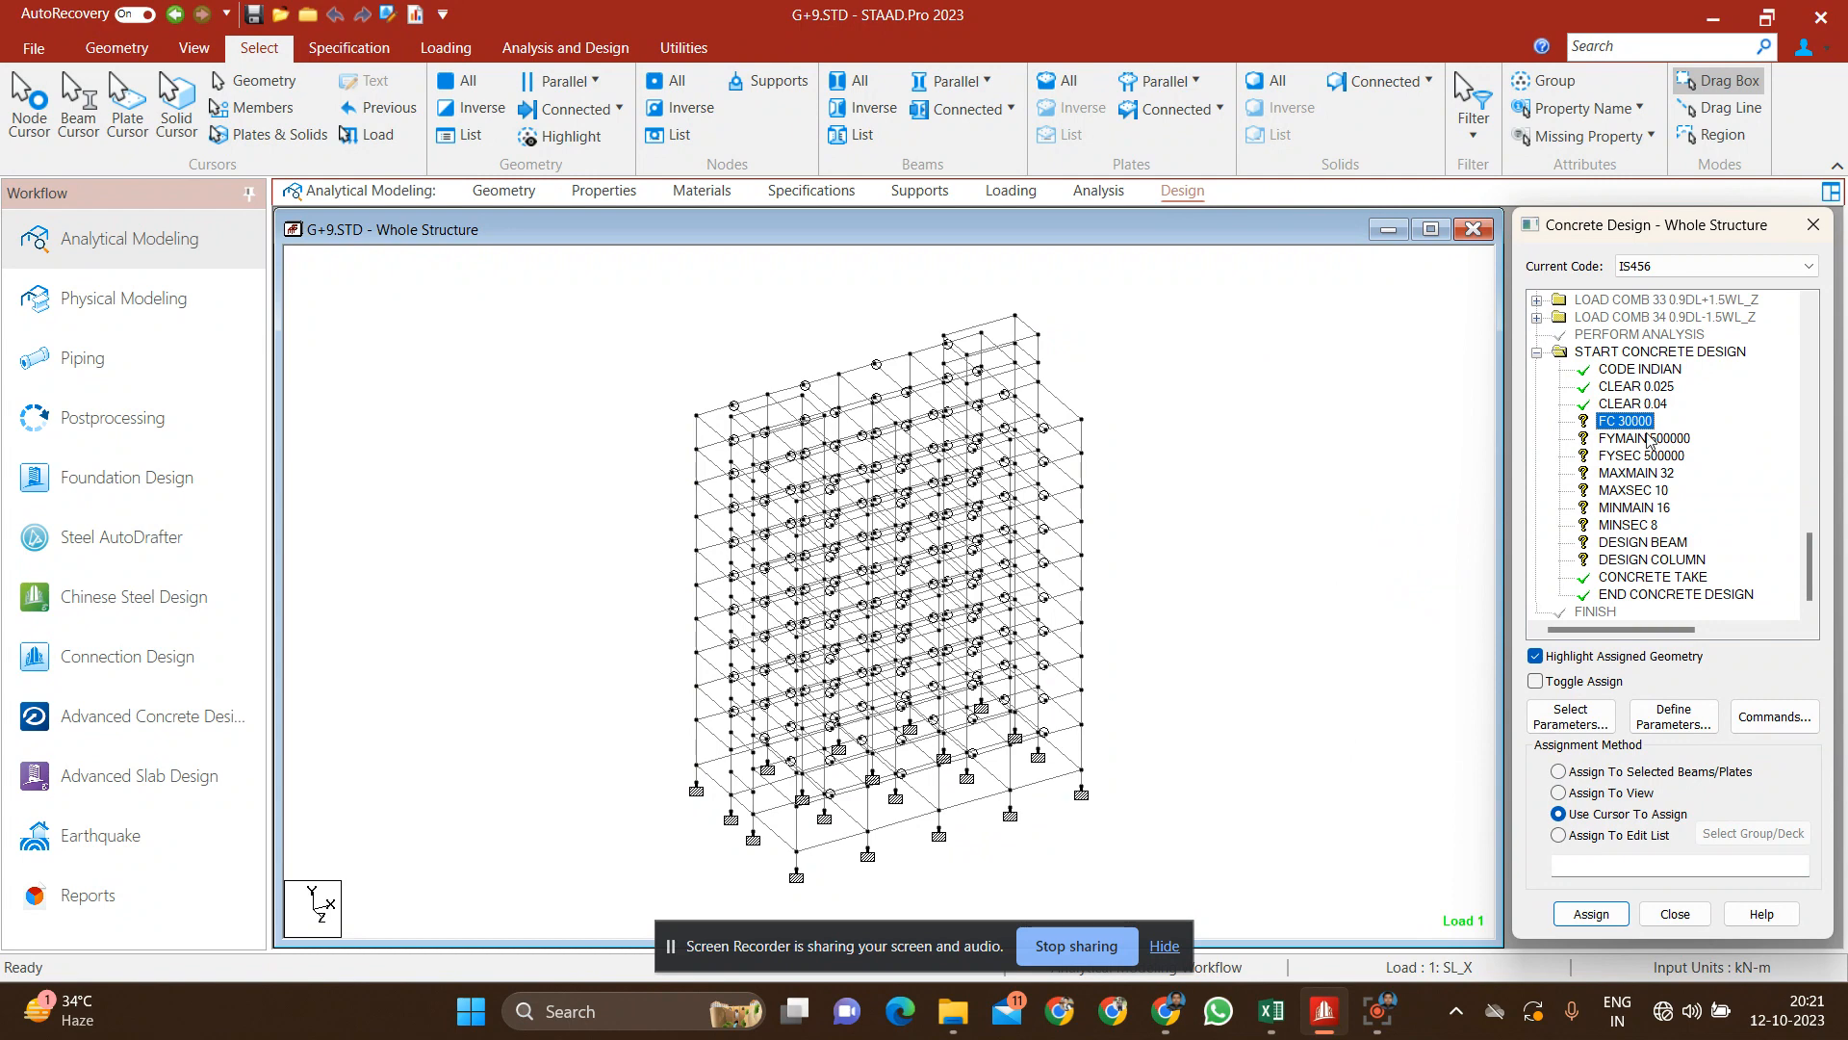
left_click(1636, 795)
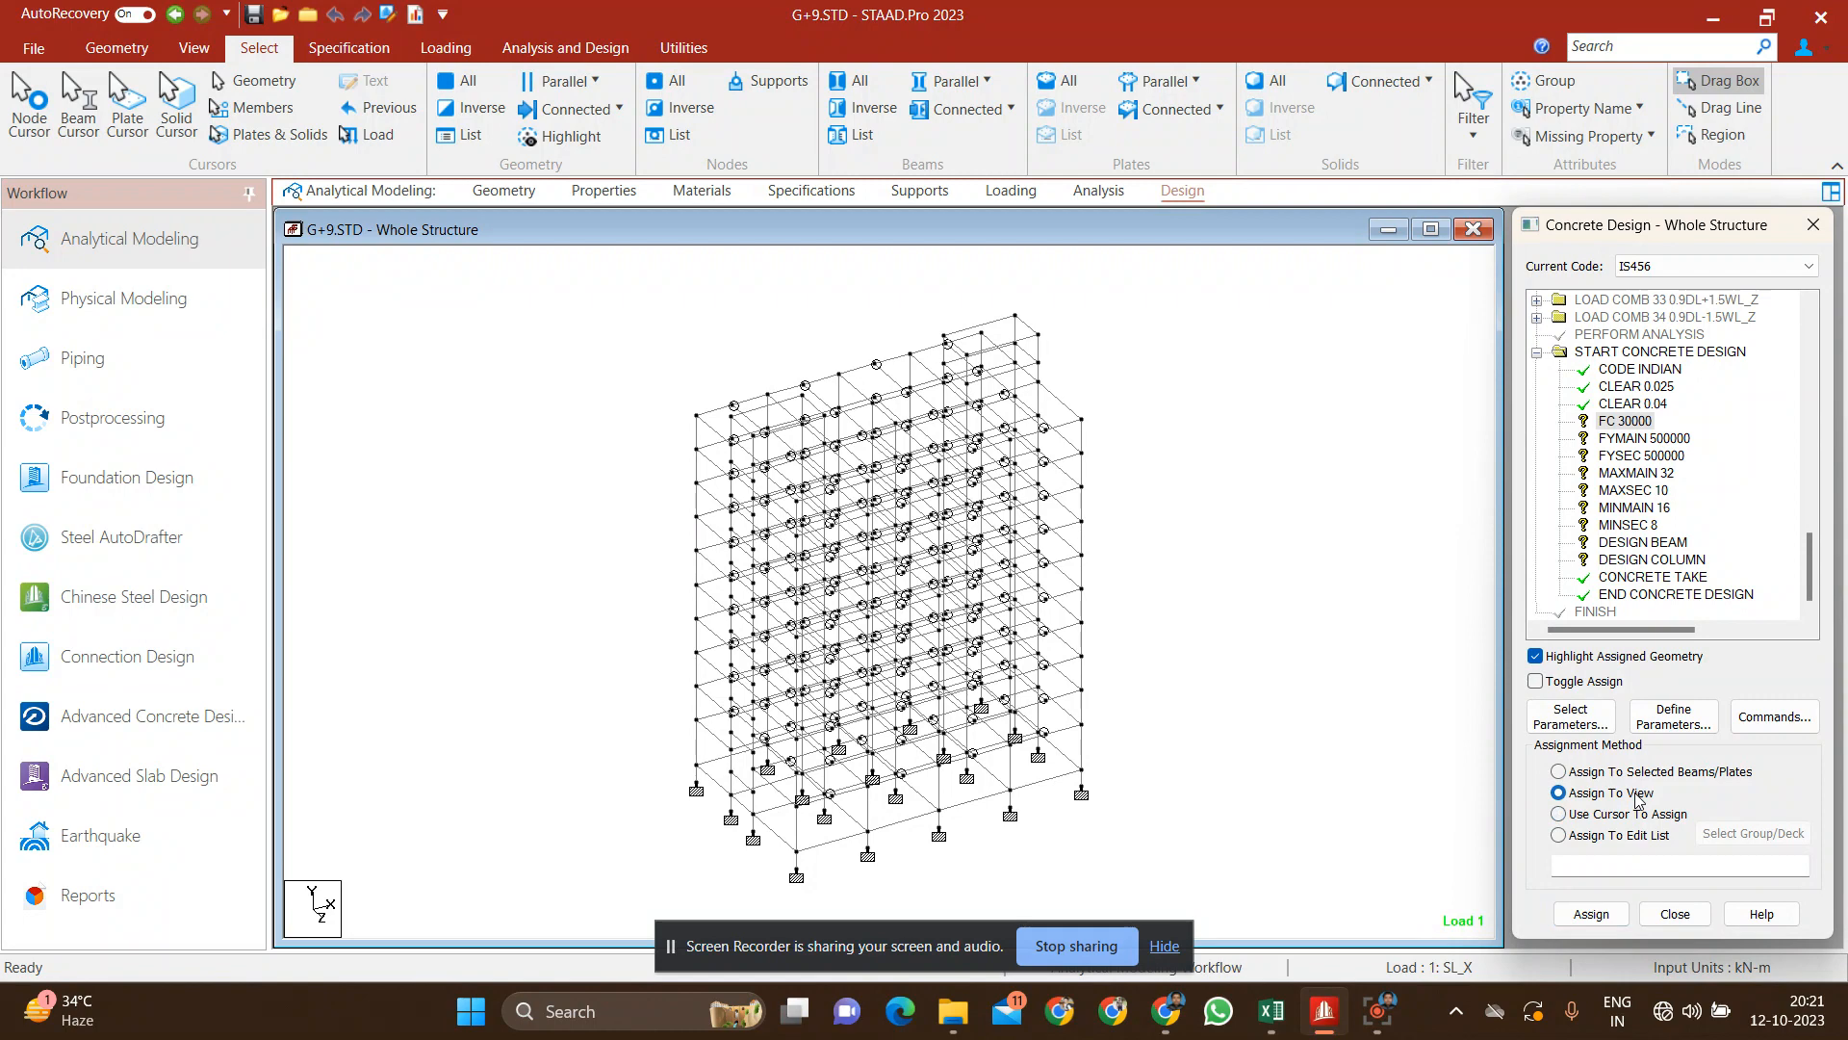
left_click(1615, 916)
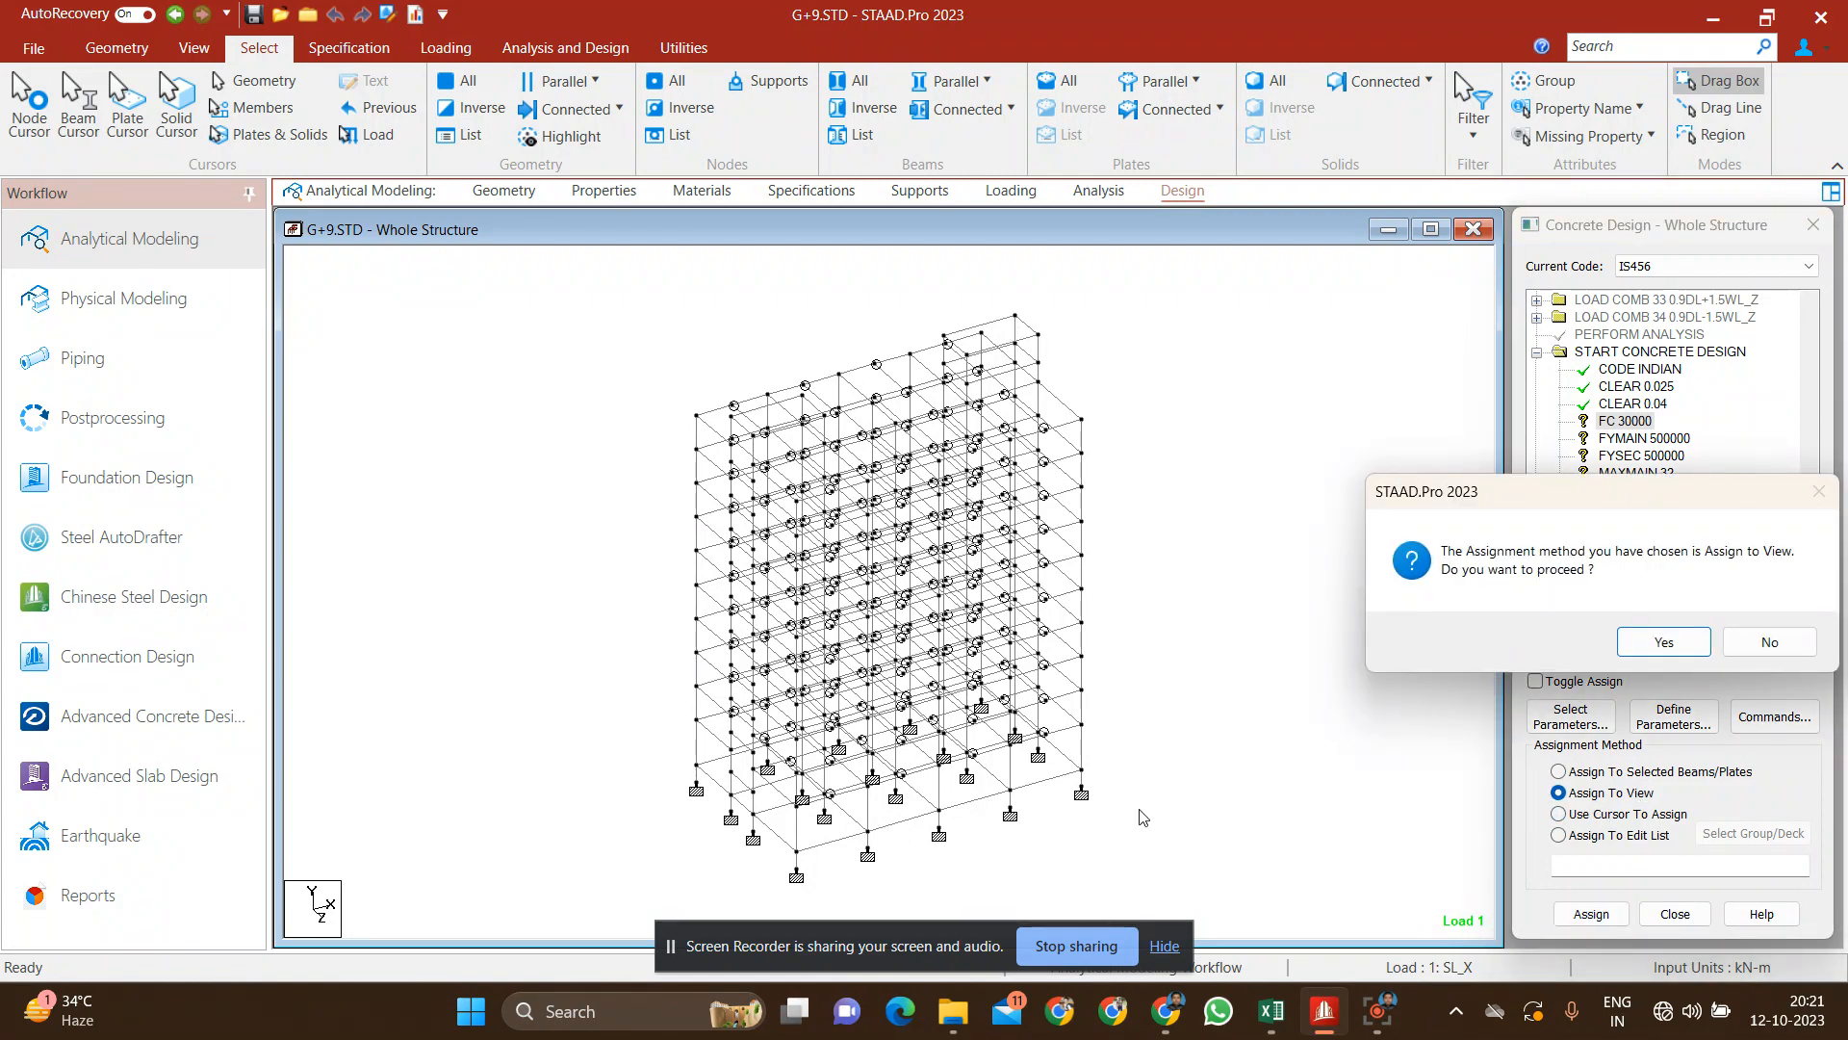
left_click(1641, 640)
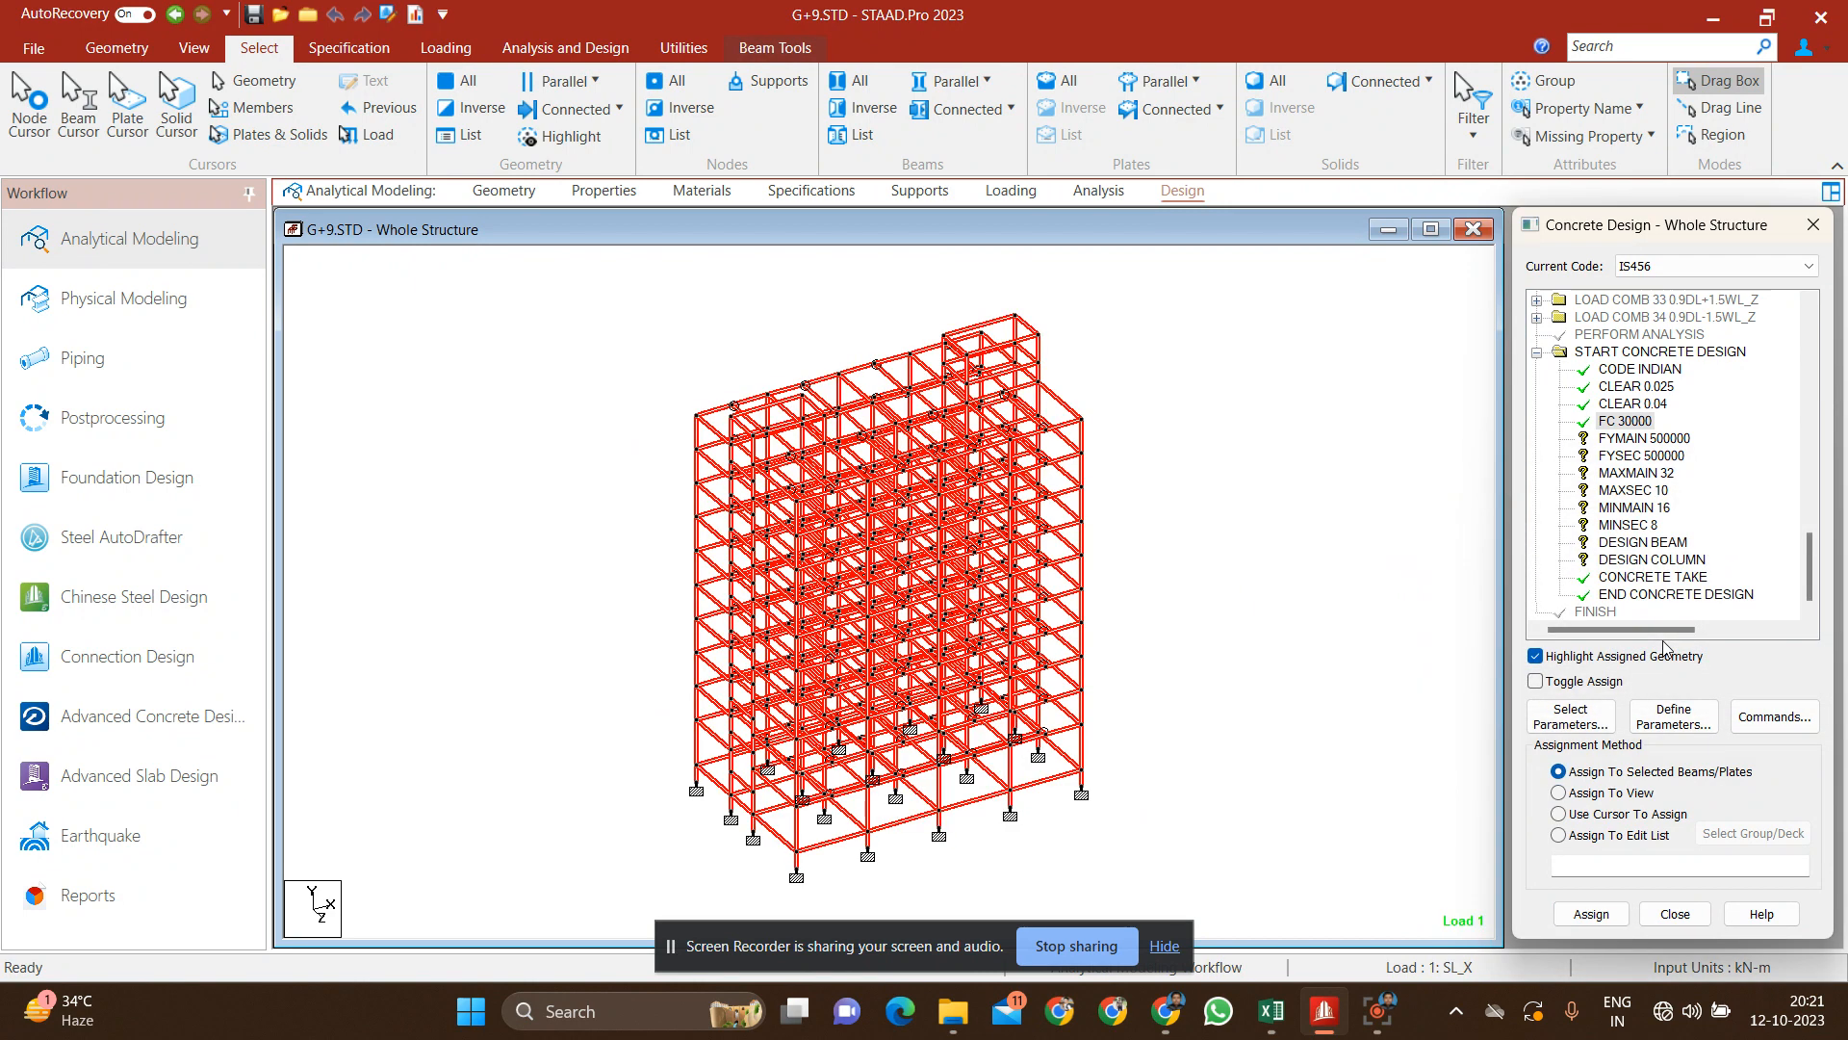
Step: Assign the FYMAIN 500000 and FYSEC 500000 steel strength parameters to every member in the view
left_click(1646, 439)
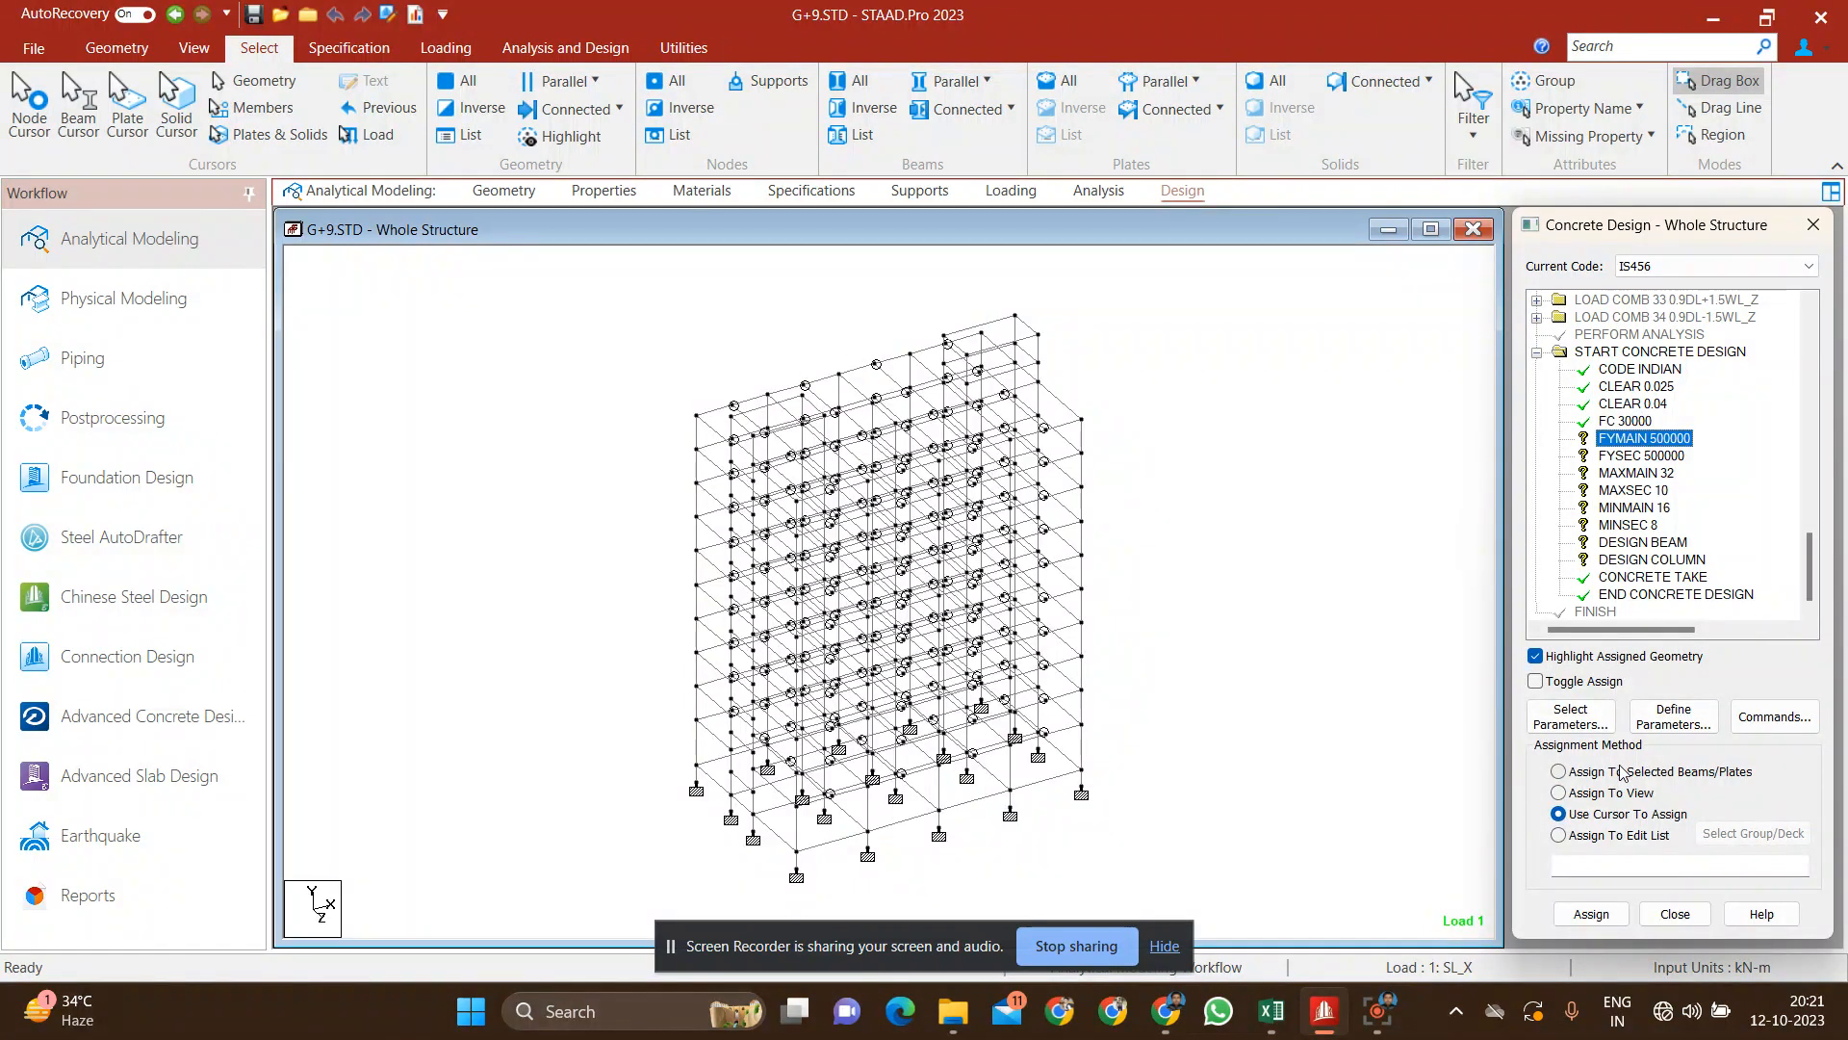
left_click(1610, 795)
left_click(1604, 917)
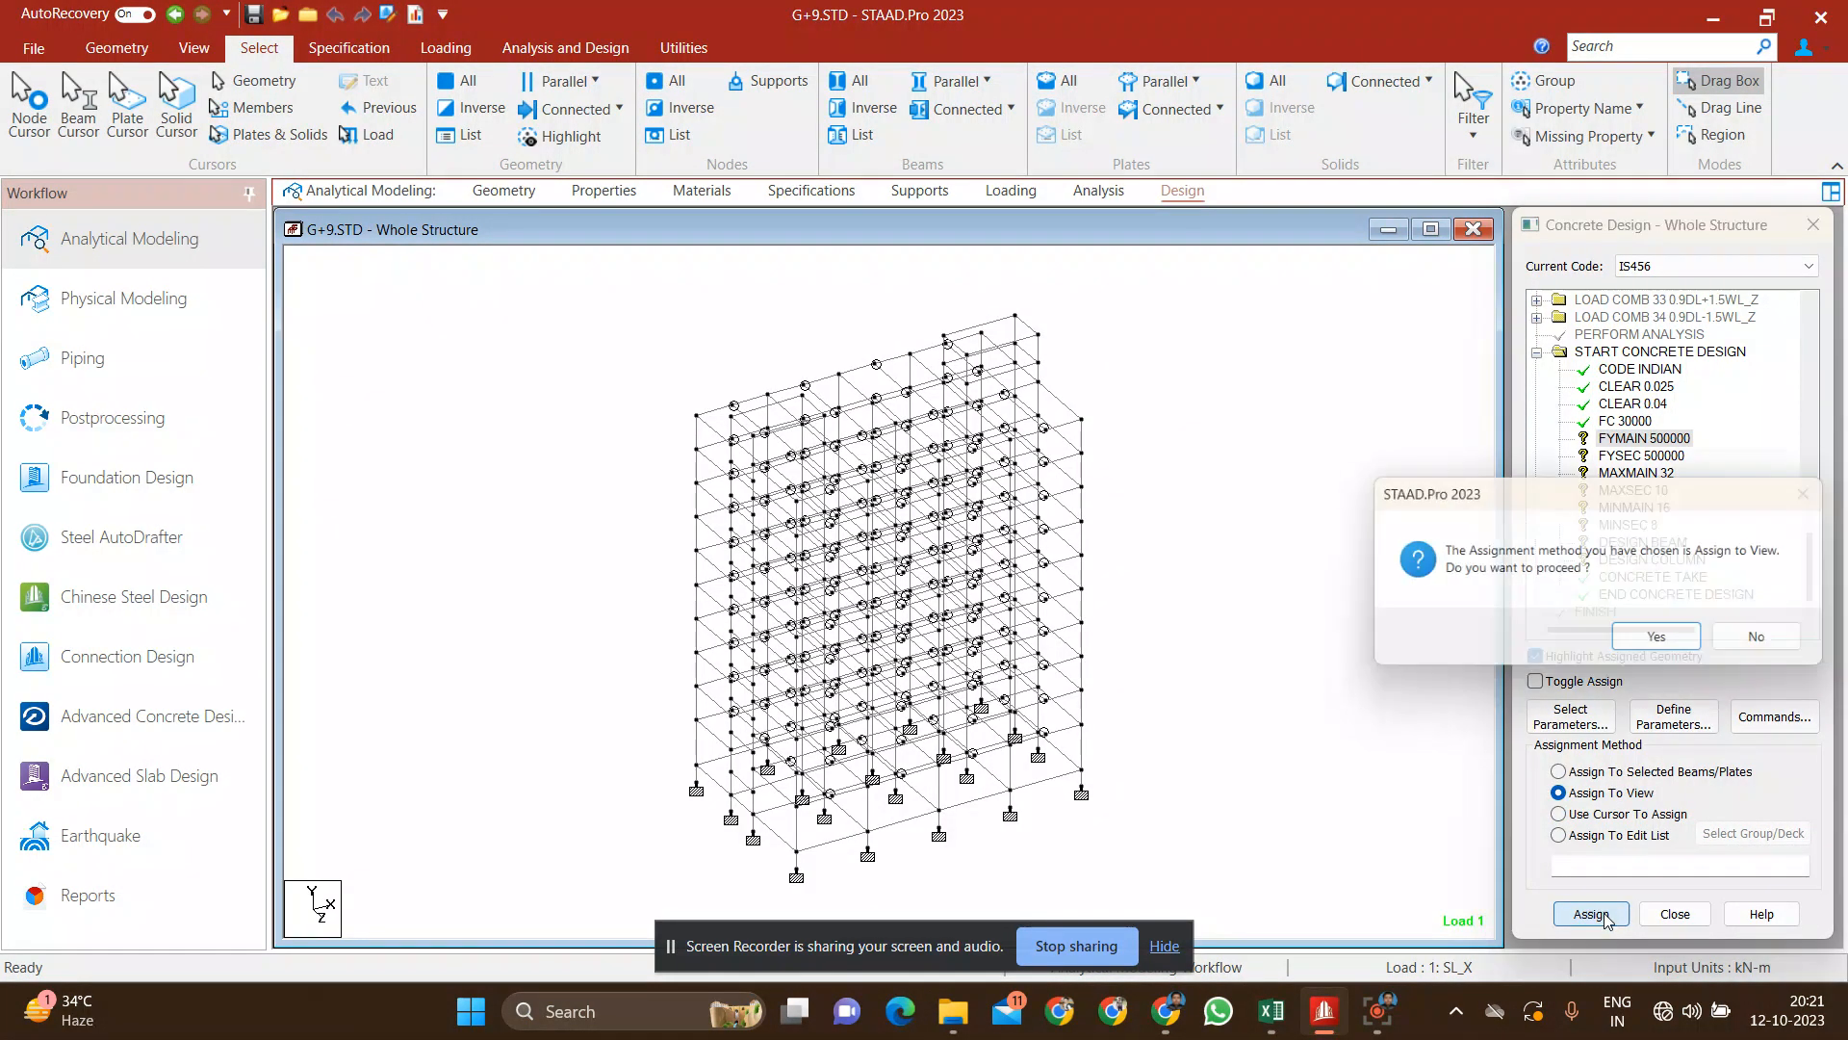
left_click(1655, 636)
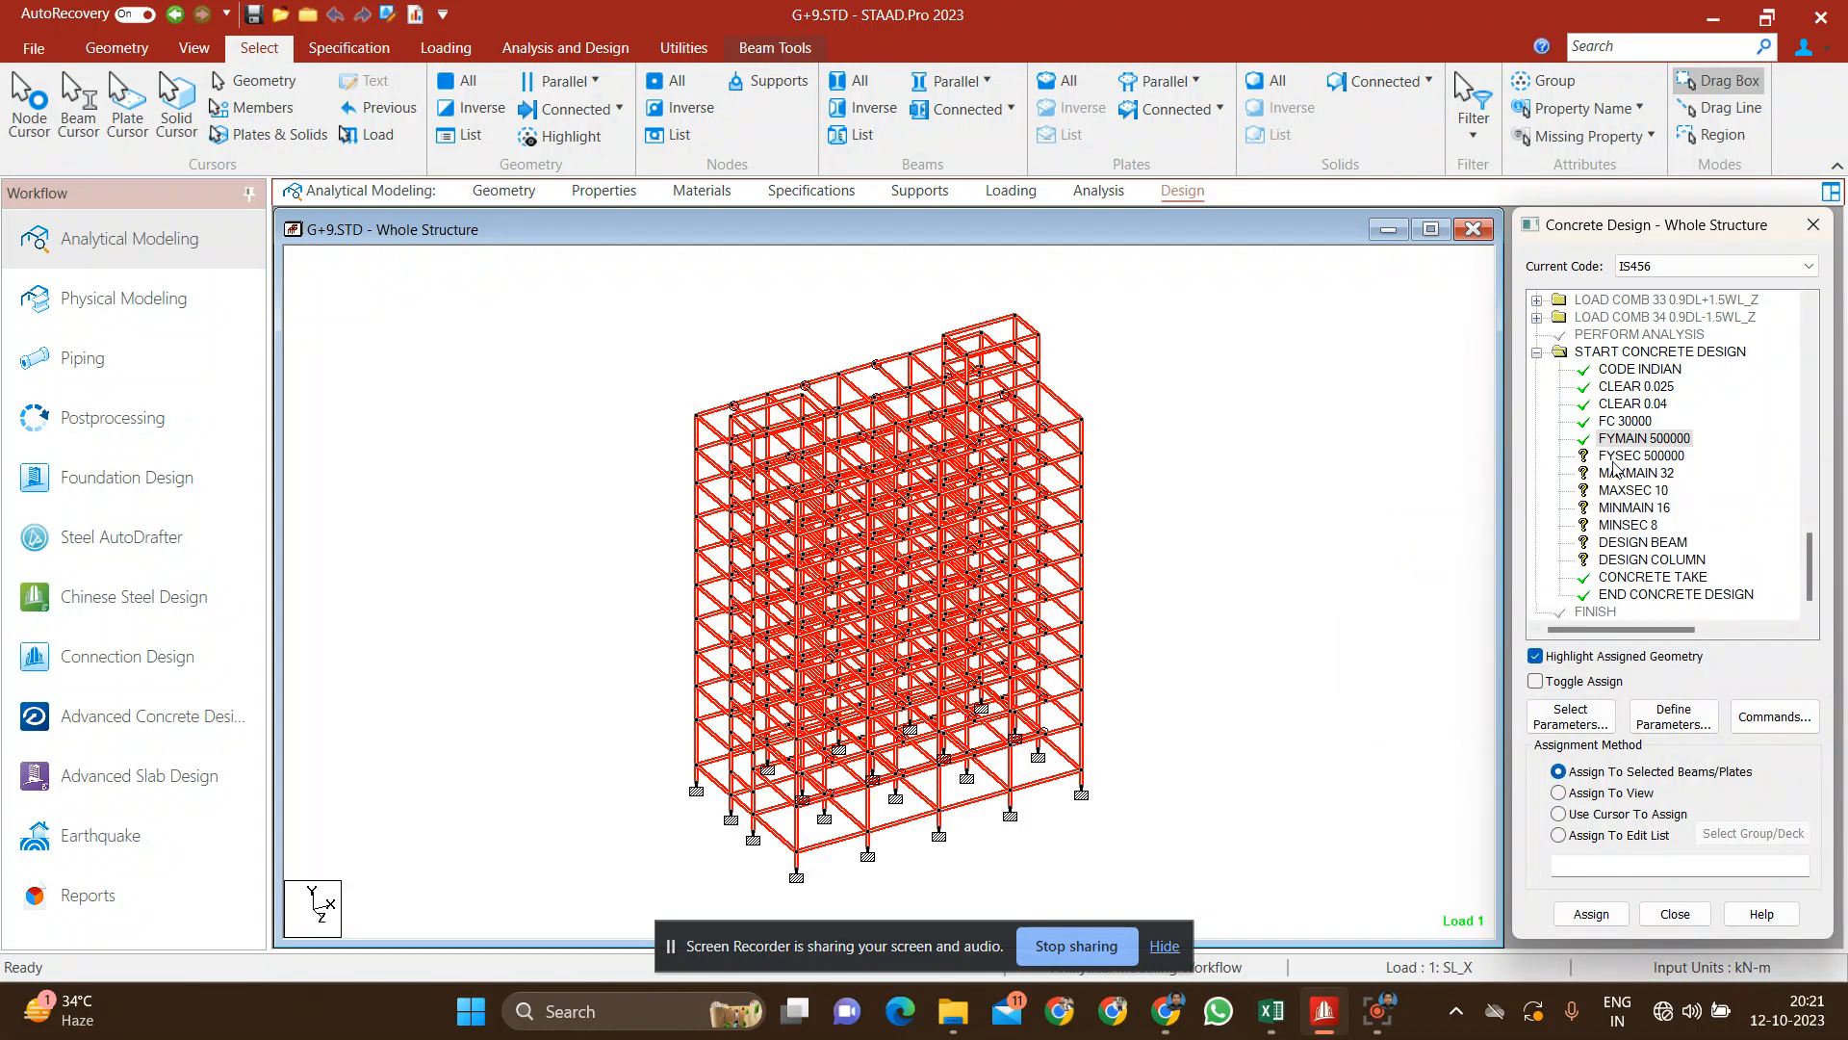
left_click(1636, 456)
left_click(1610, 795)
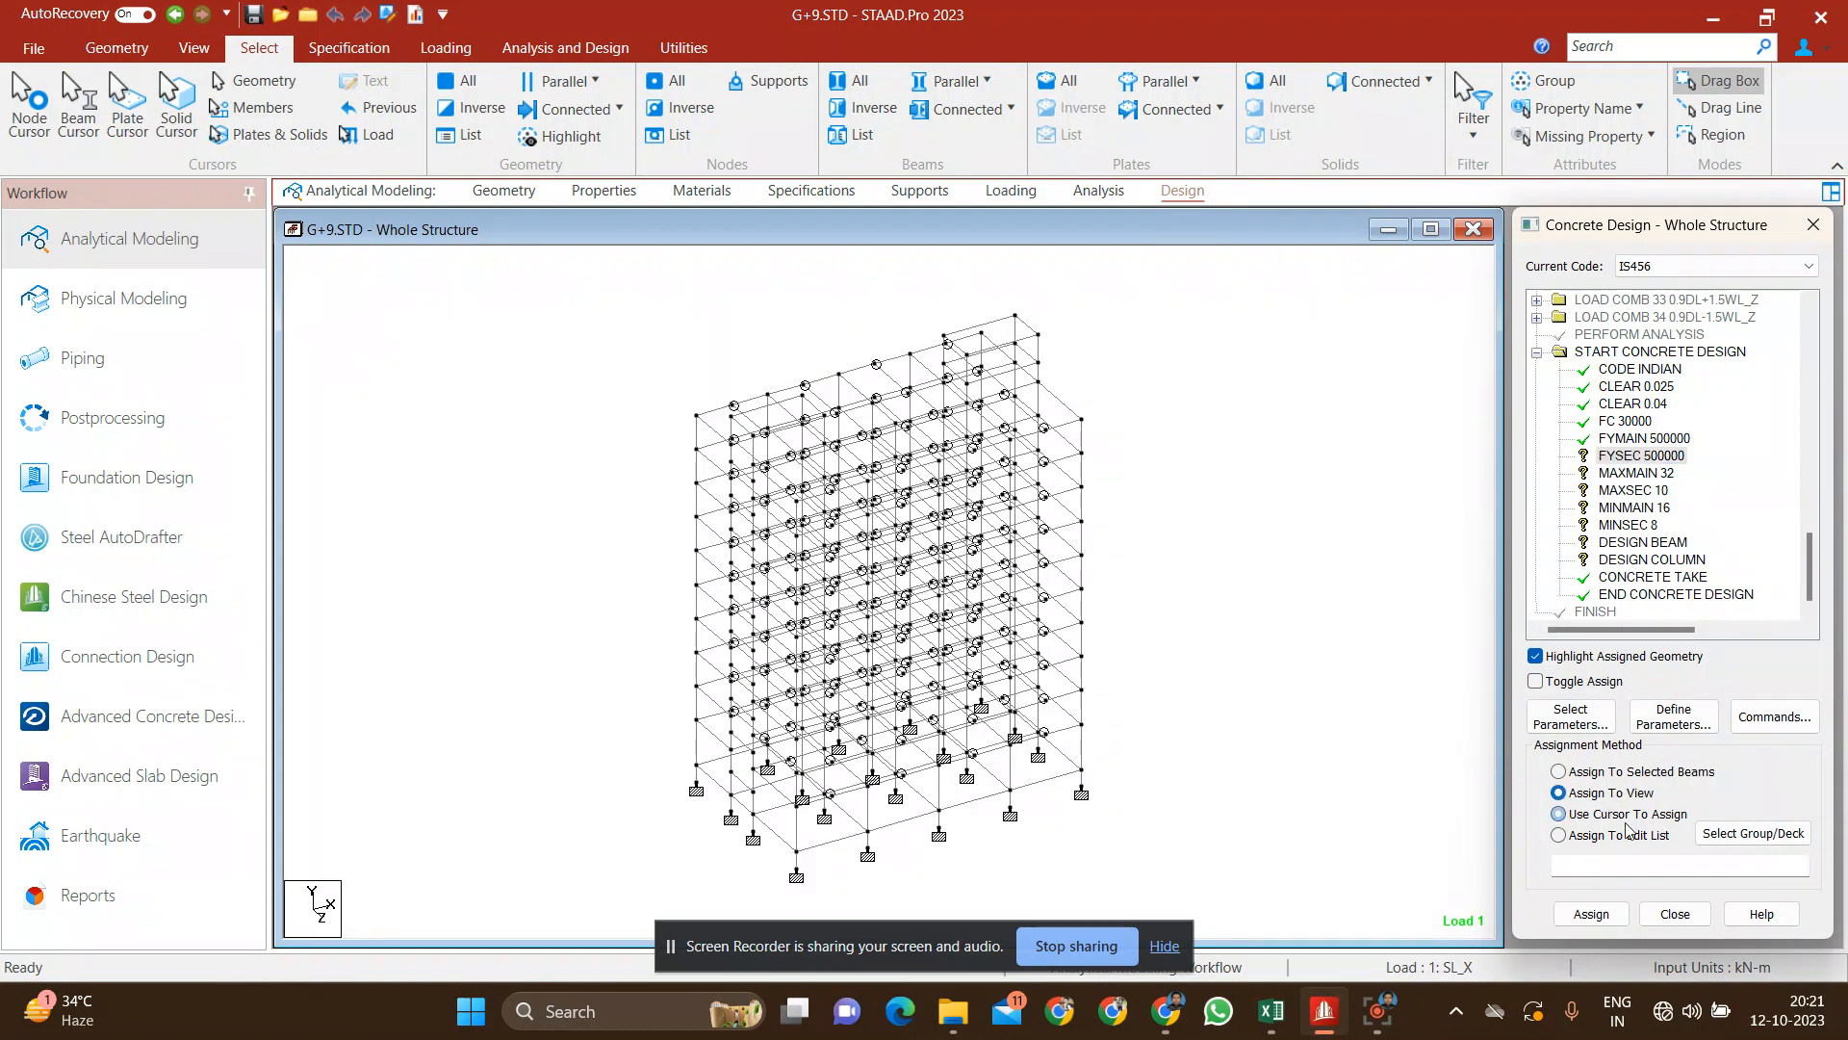
left_click(1591, 913)
left_click(1655, 635)
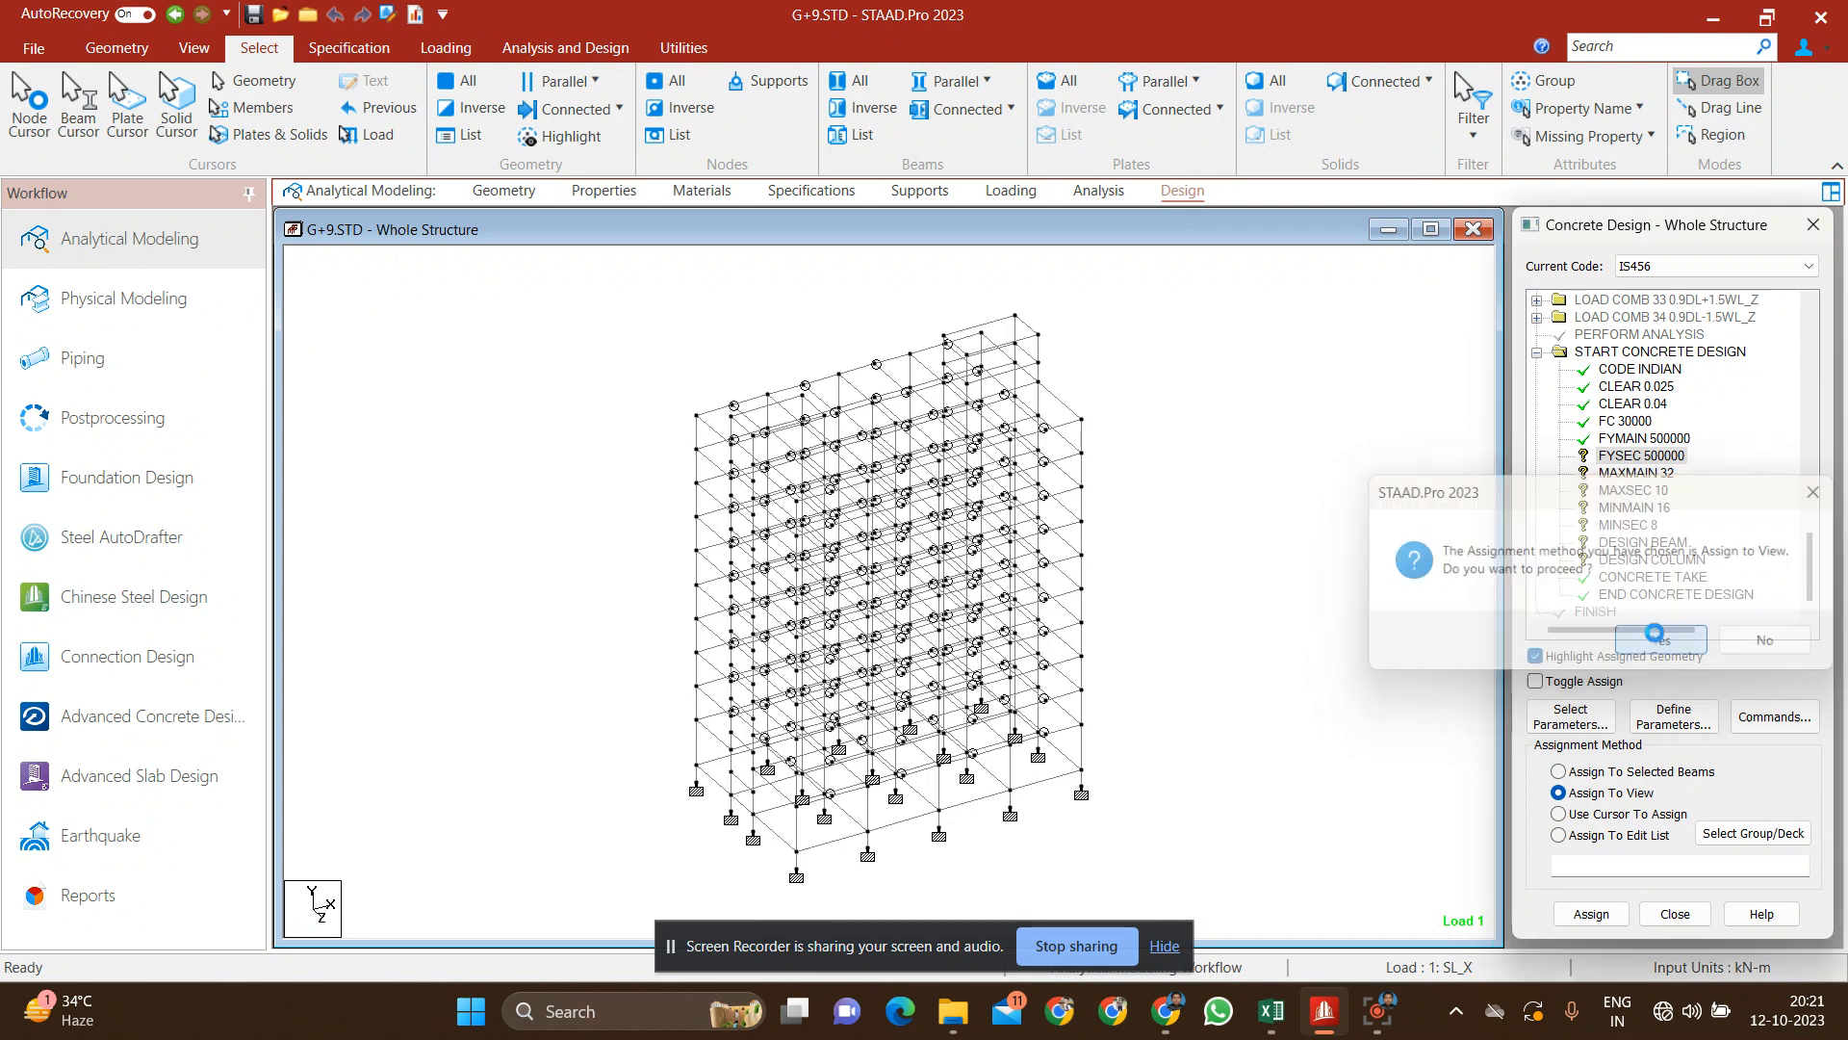
Step: Assign the maximum reinforcement sizes, MAXMAIN 32 and MAXSEC 10, to every member in the view
left_click(1637, 473)
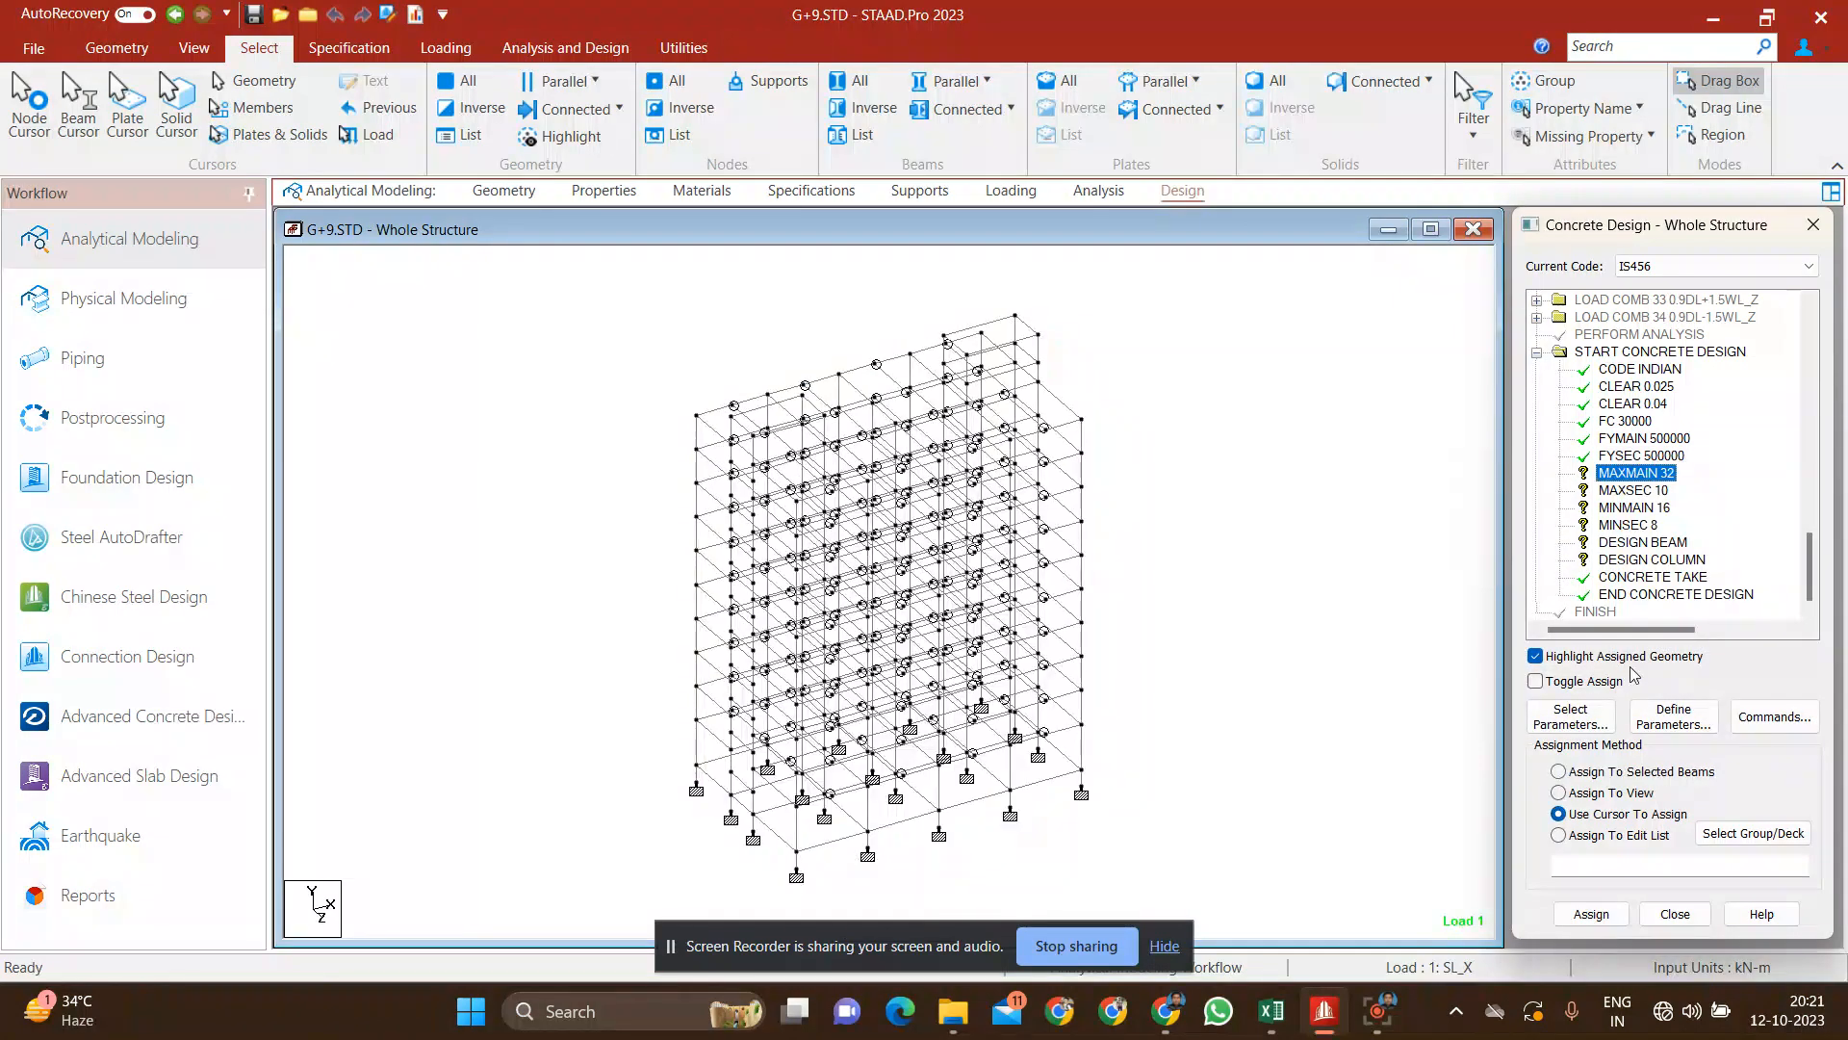
left_click(1624, 795)
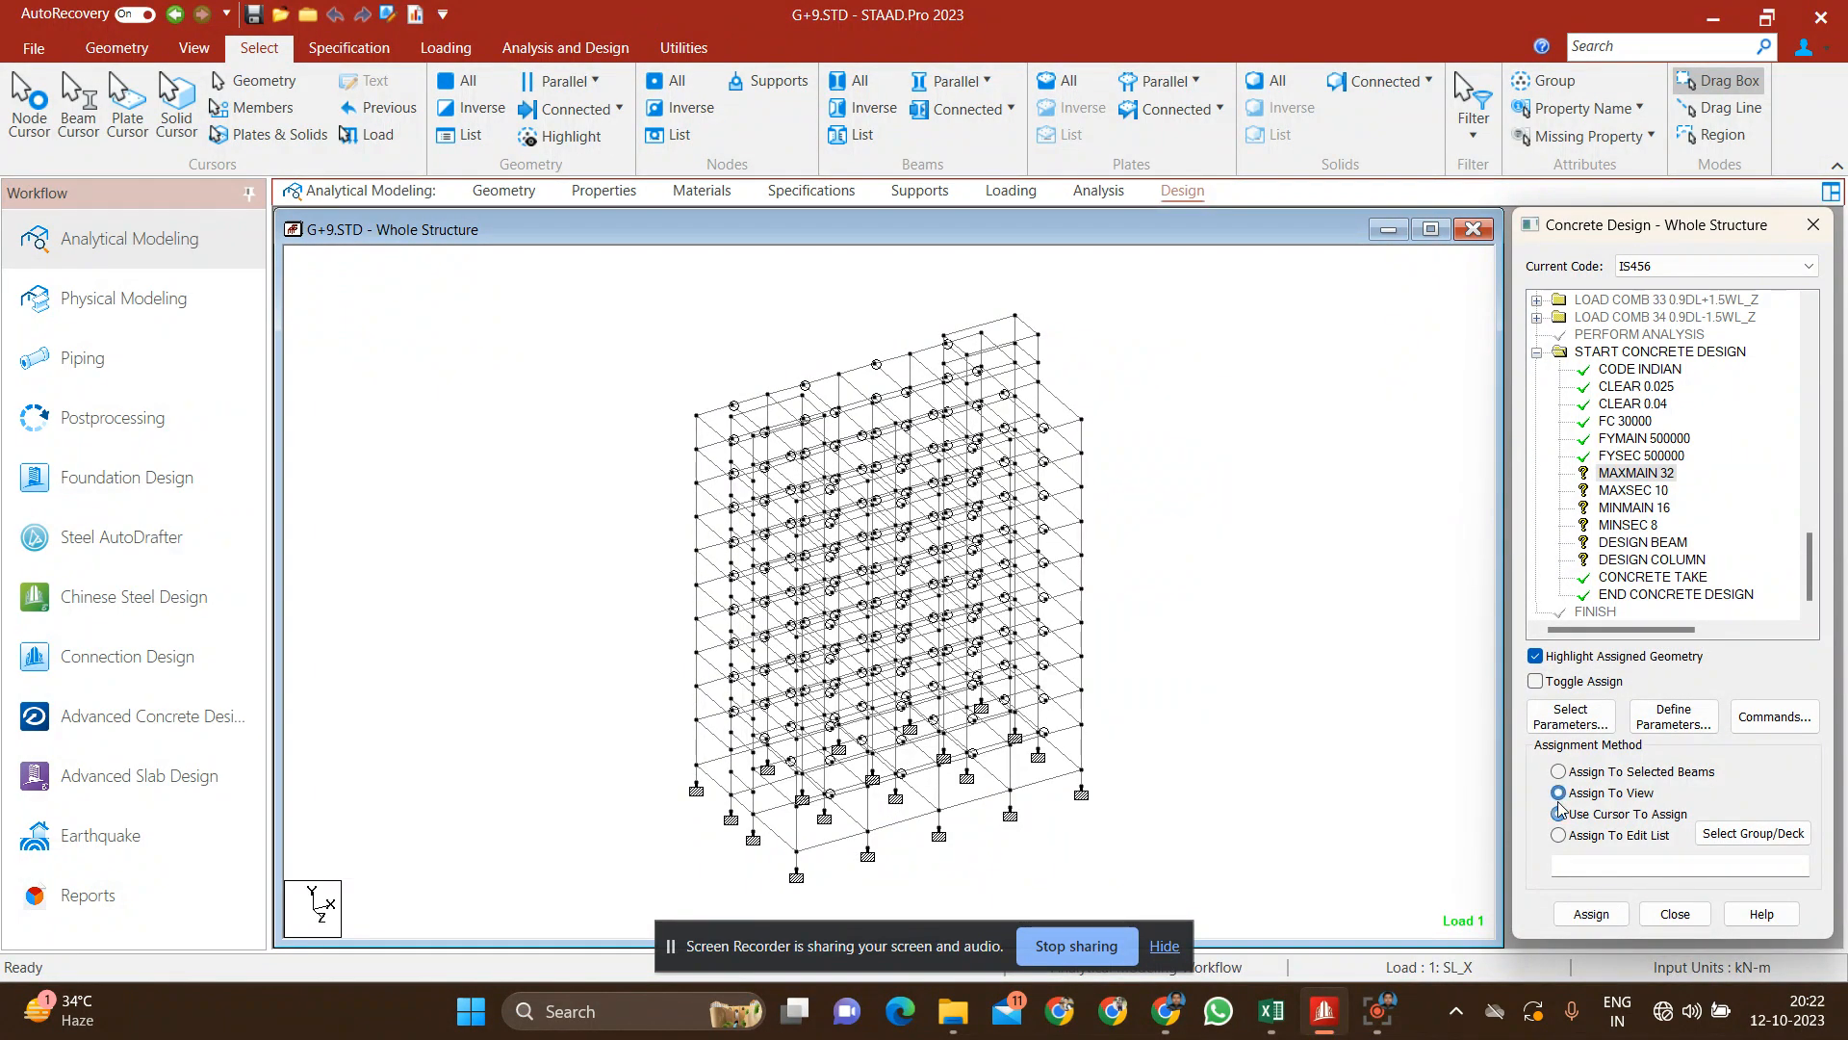
left_click(1591, 913)
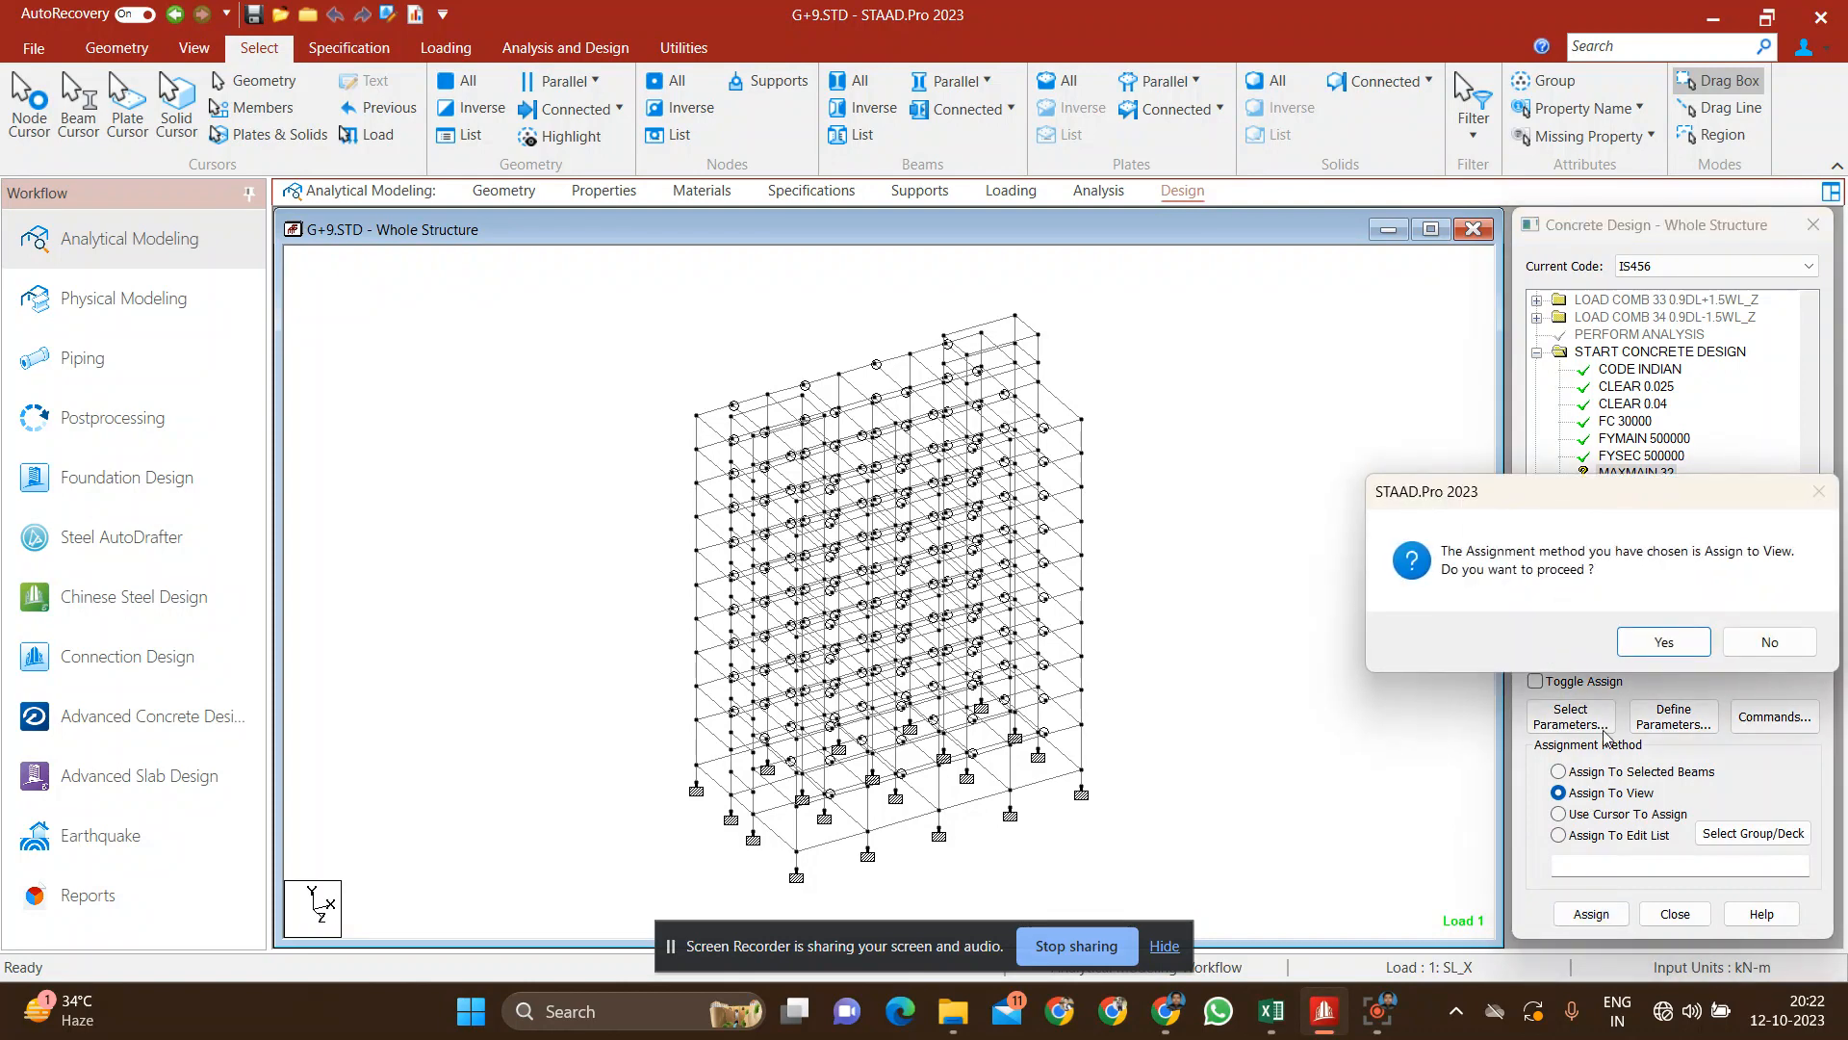
left_click(1654, 642)
left_click(1672, 491)
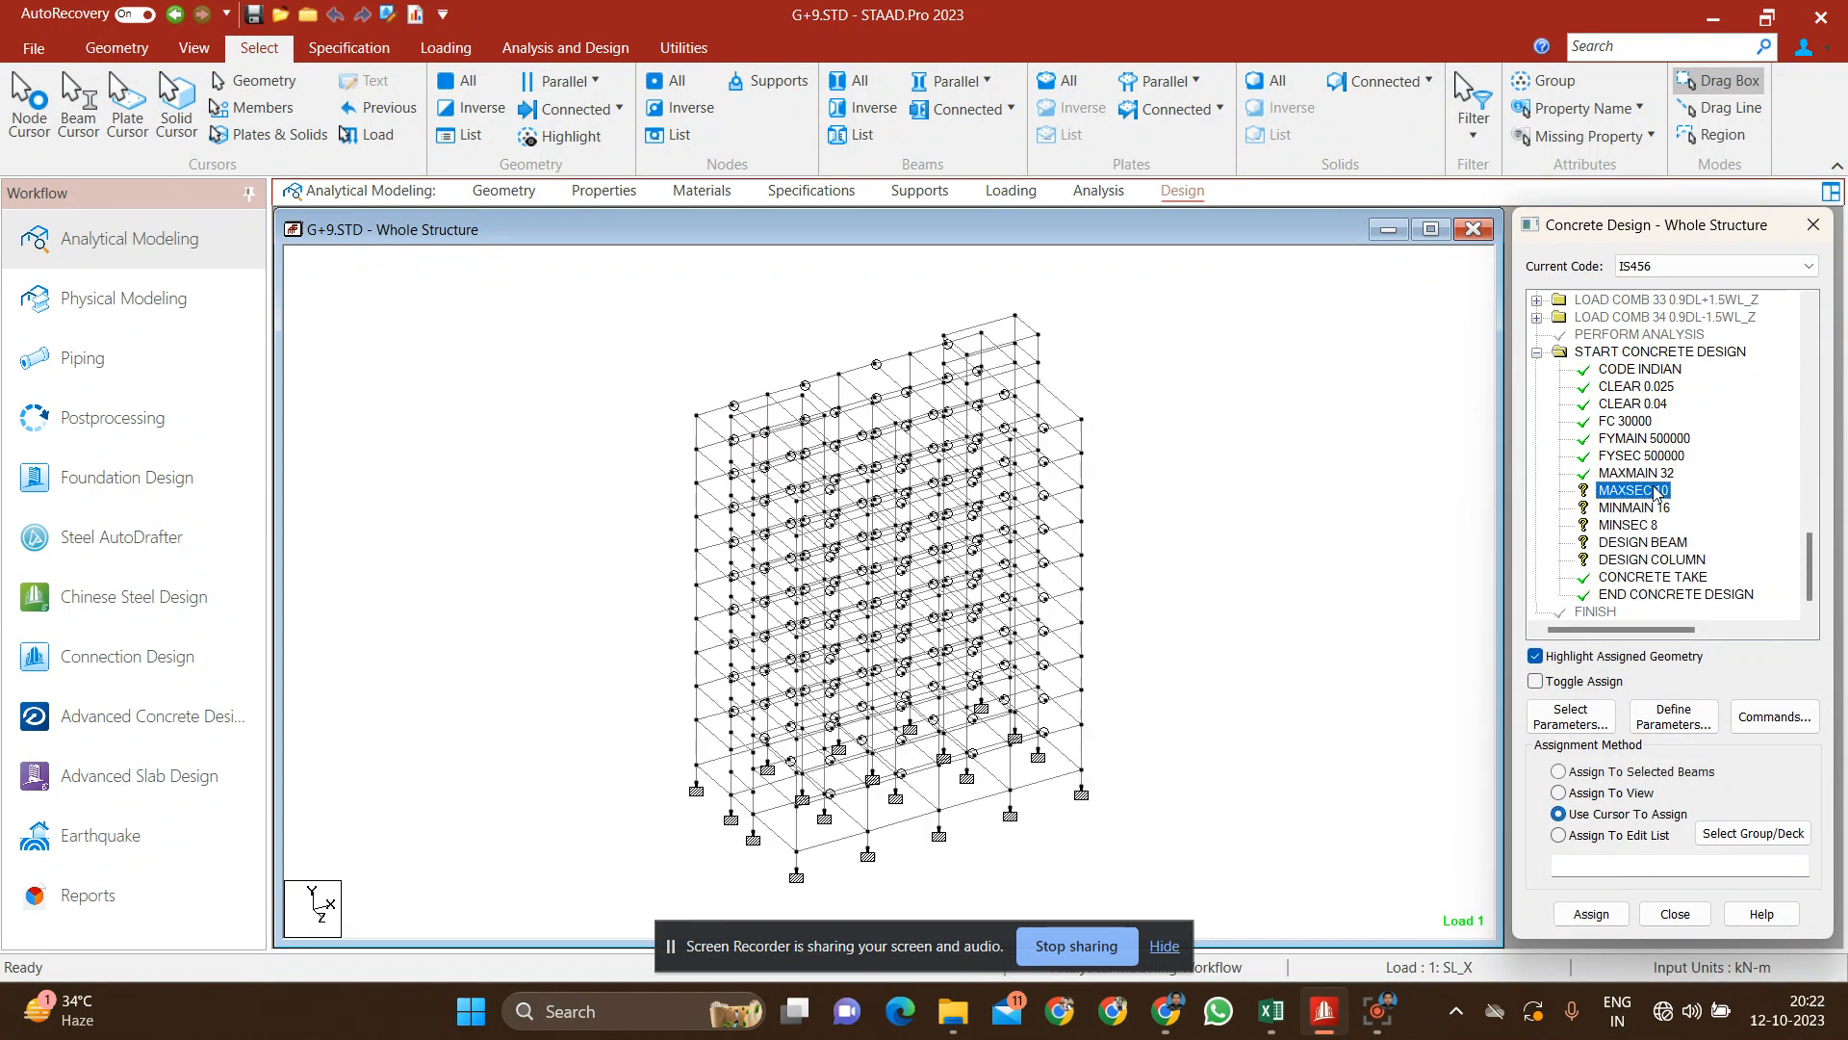
left_click(1595, 795)
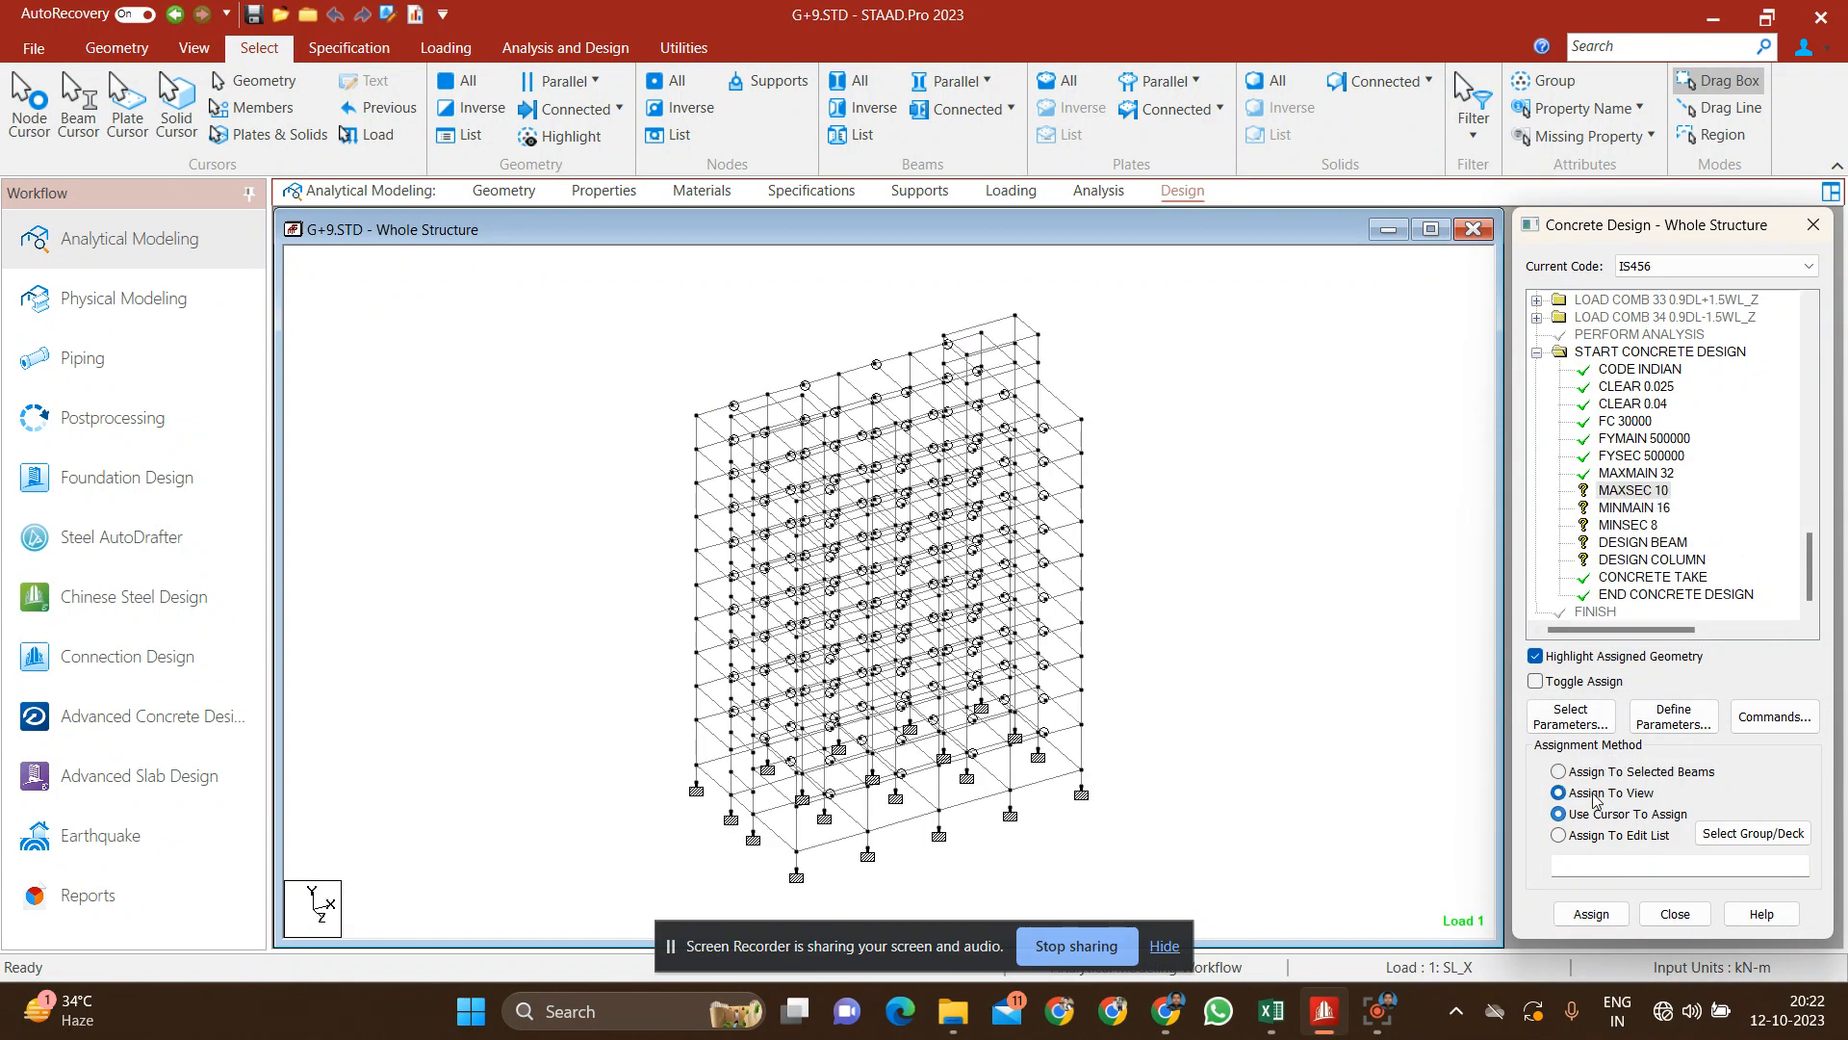
left_click(1591, 914)
left_click(1638, 651)
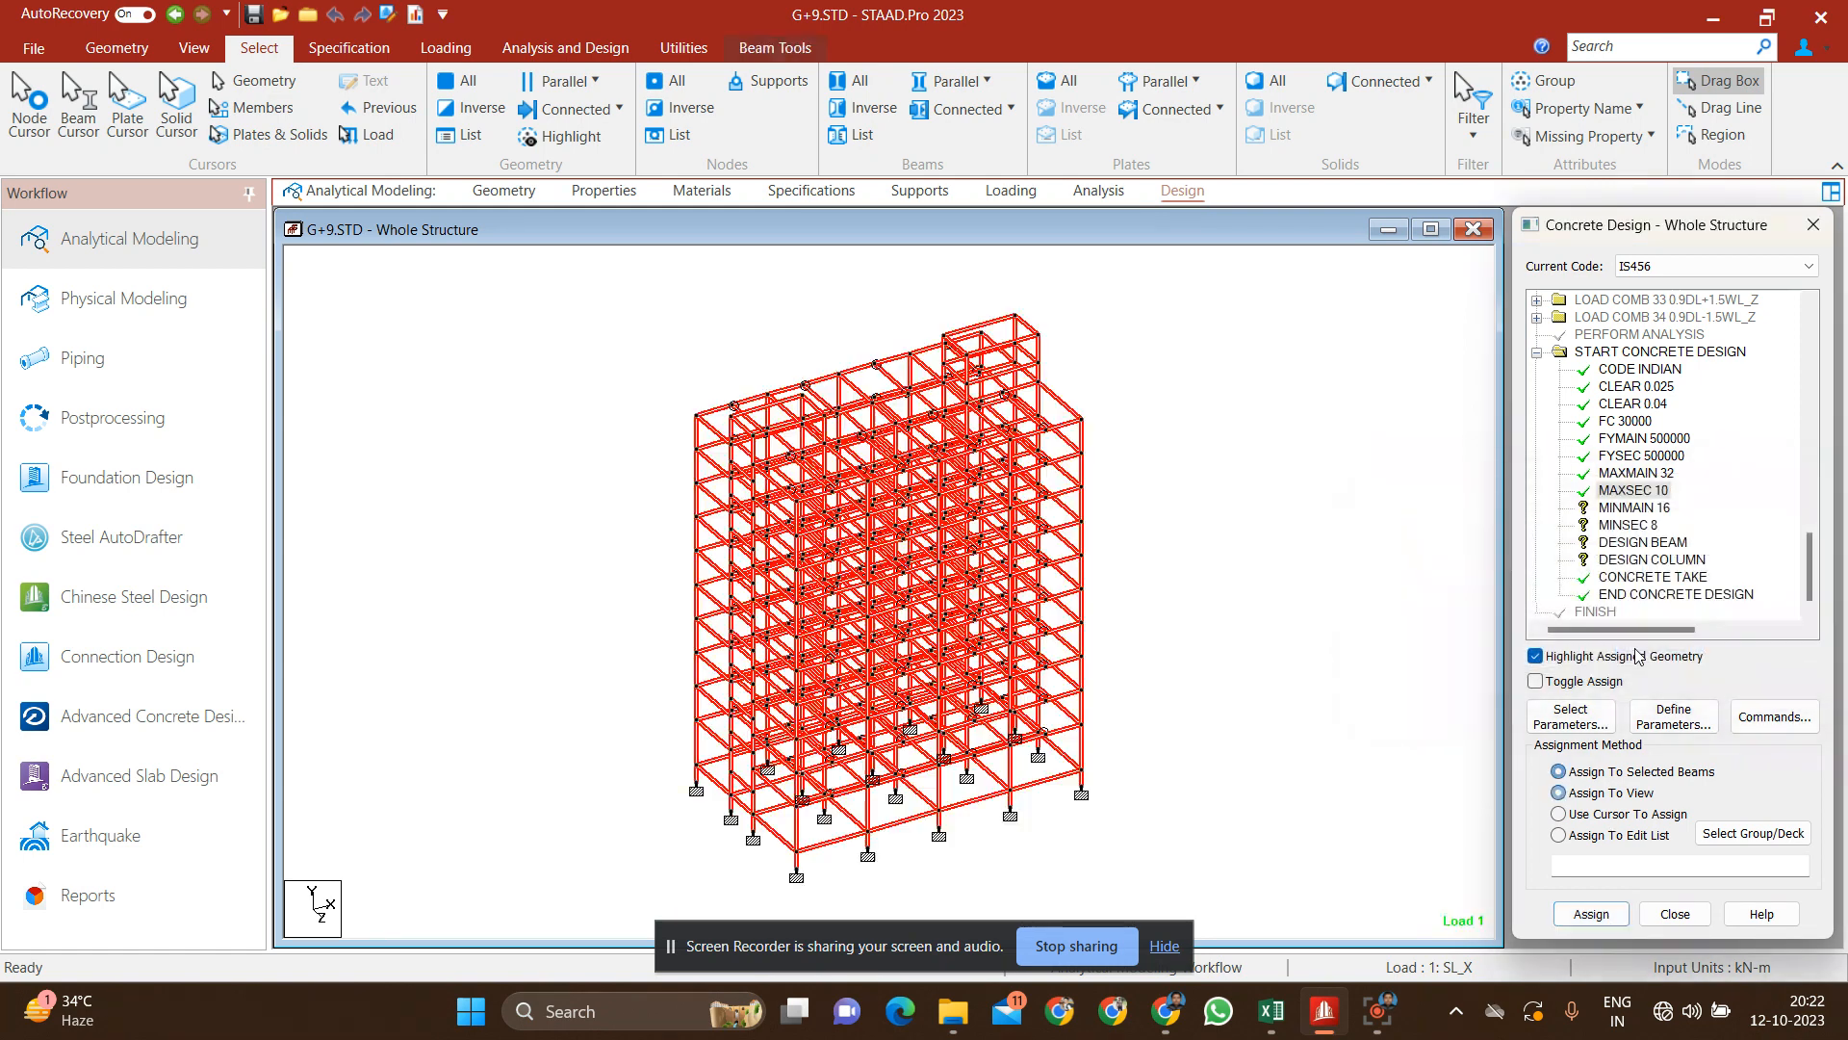
Step: Assign the minimum reinforcement sizes, MINMAIN 16 and MINSEC 8, to every member in the view
left_click(1632, 507)
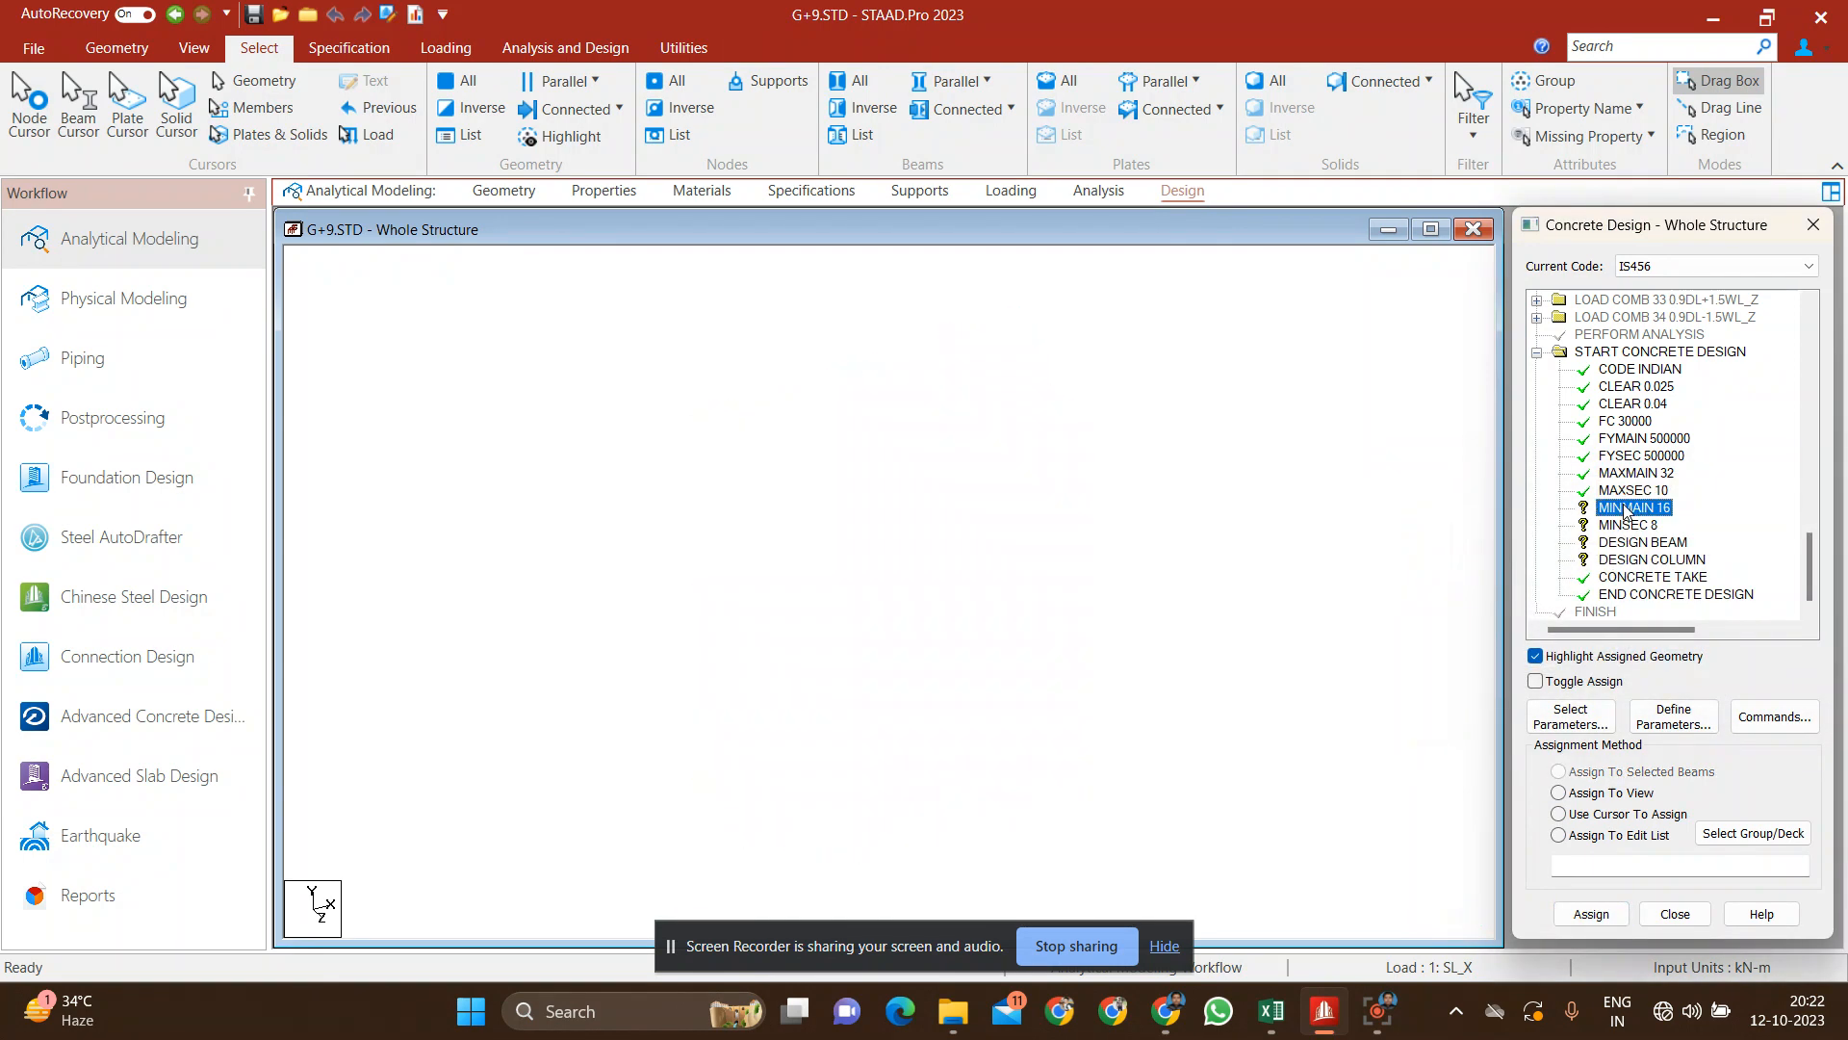
left_click(1603, 794)
left_click(1591, 914)
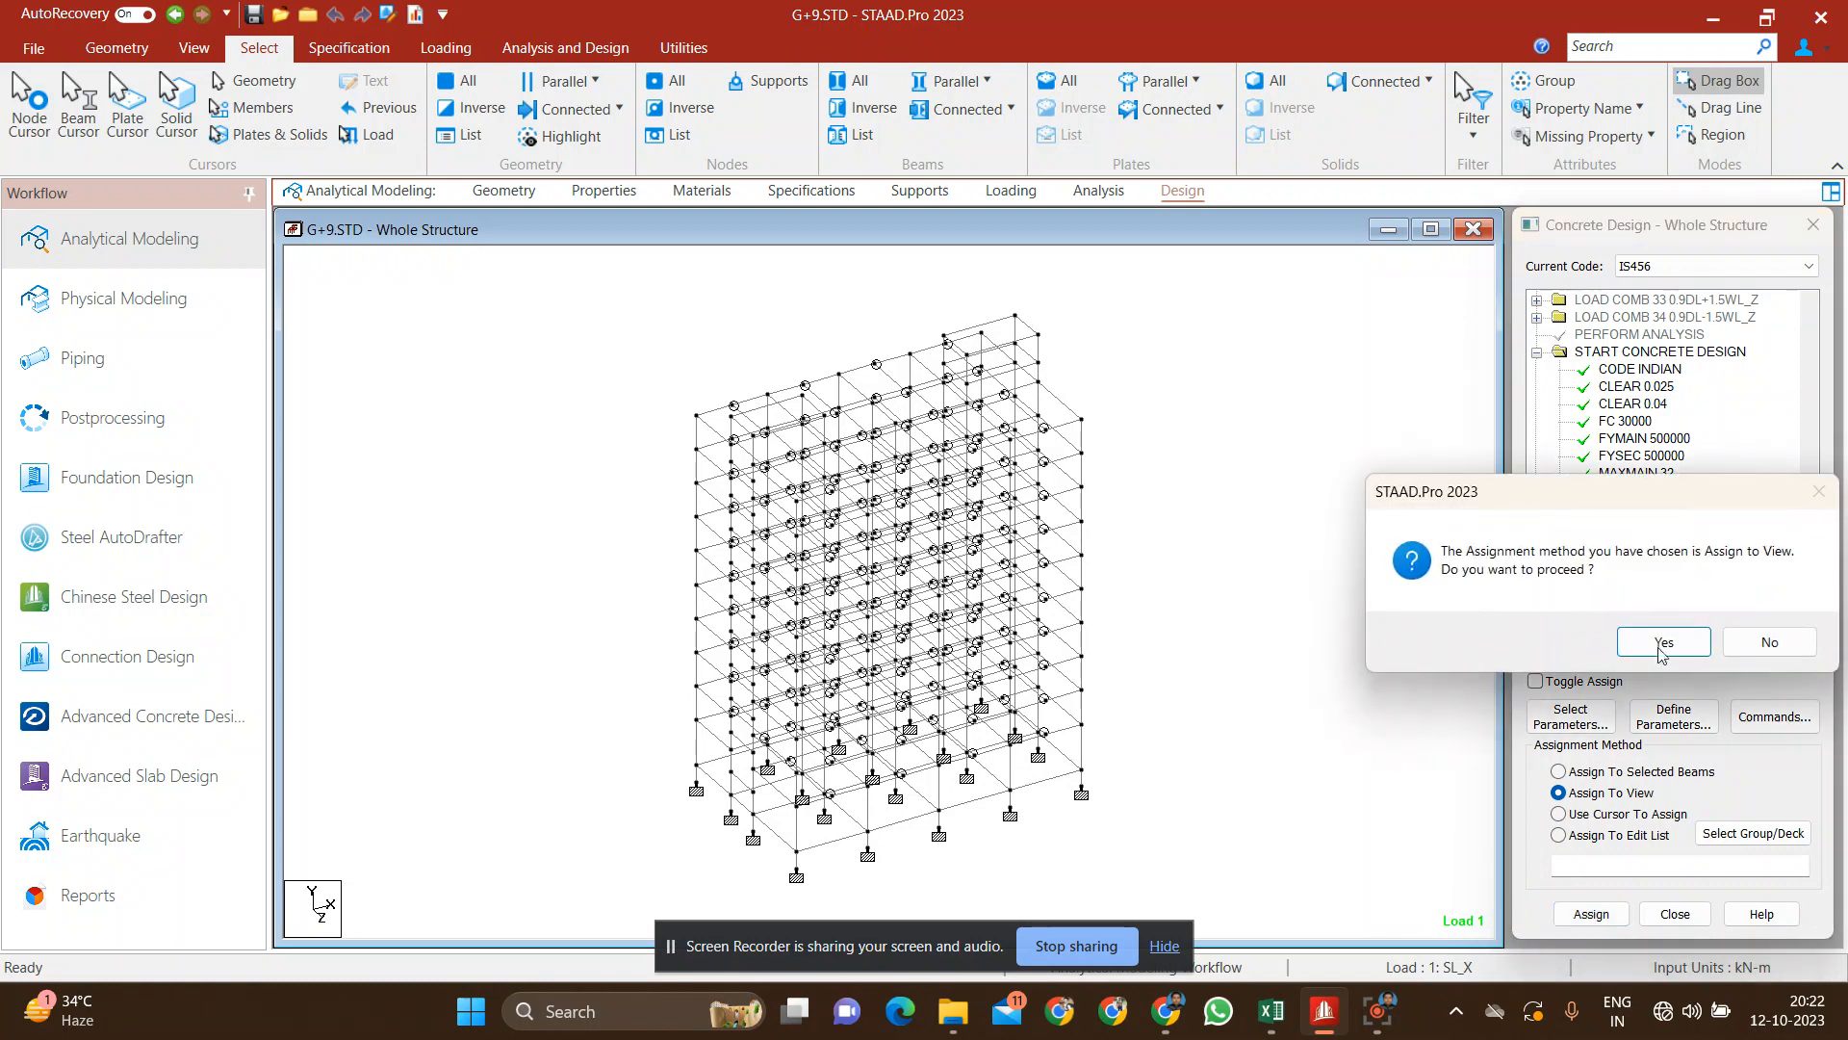
left_click(1649, 640)
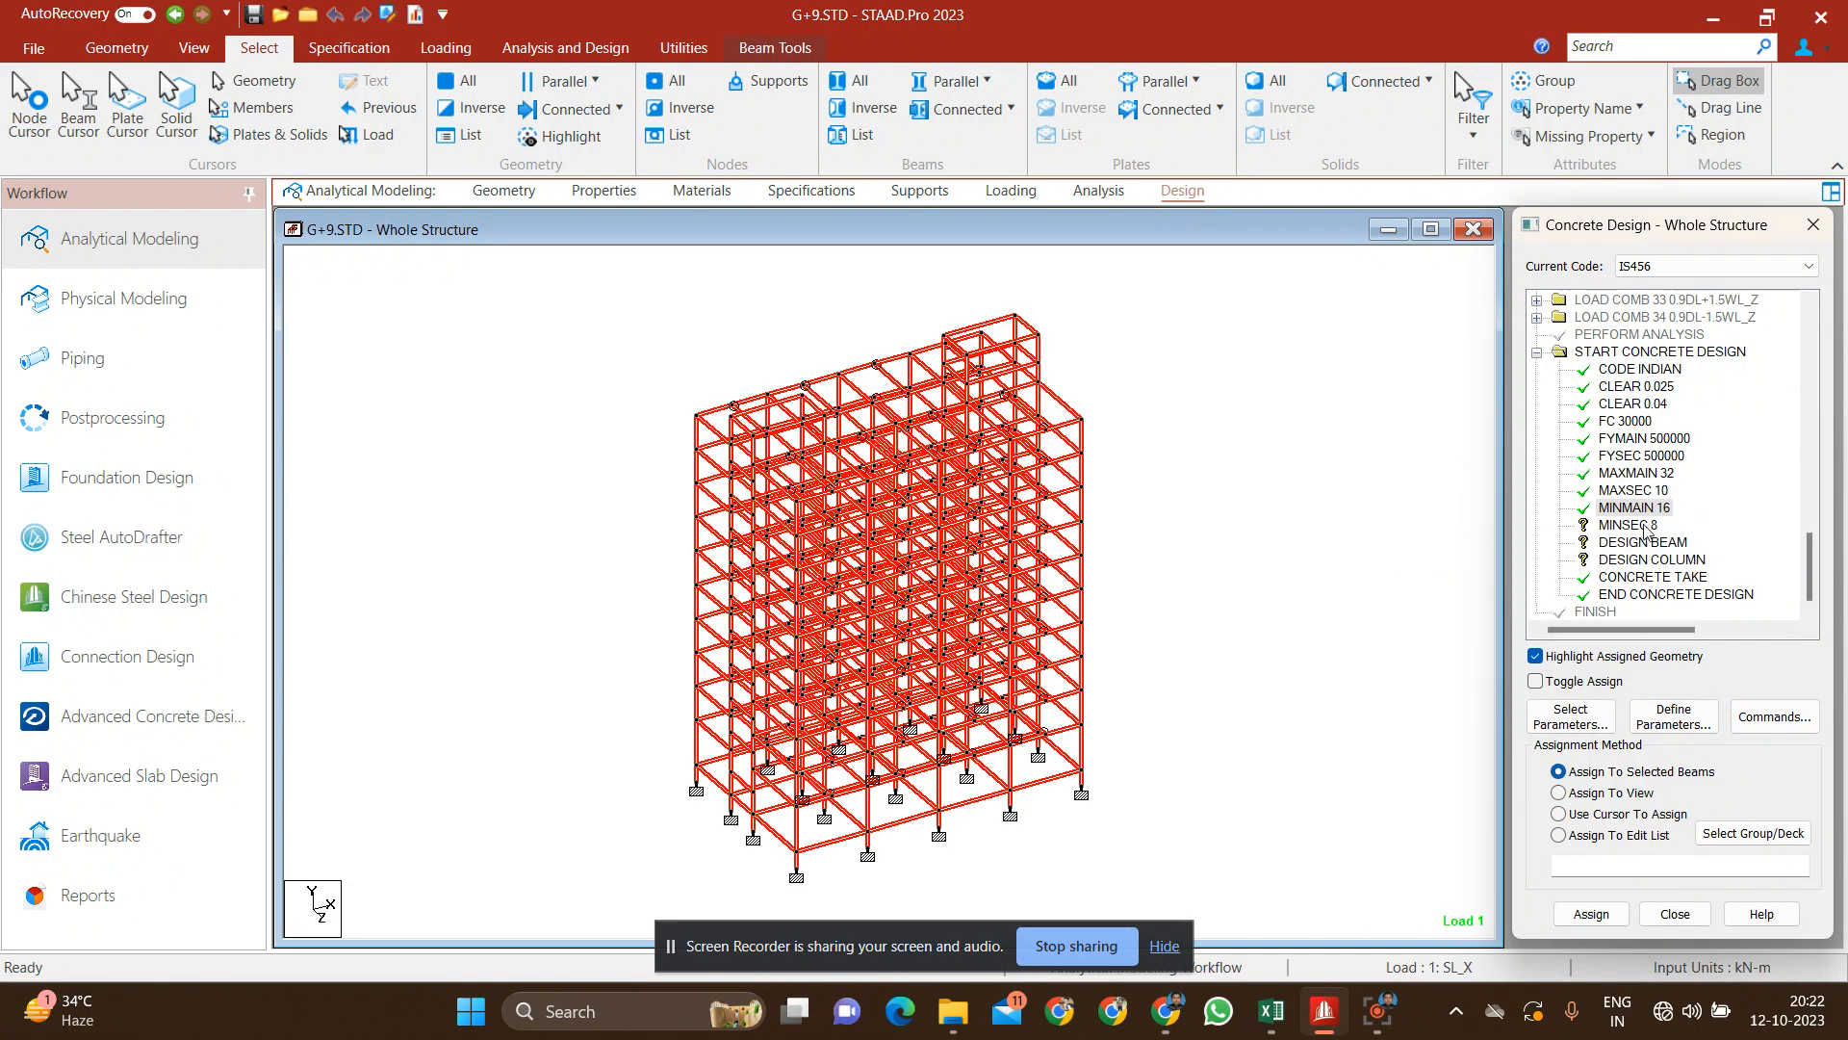
left_click(1636, 524)
left_click(1639, 802)
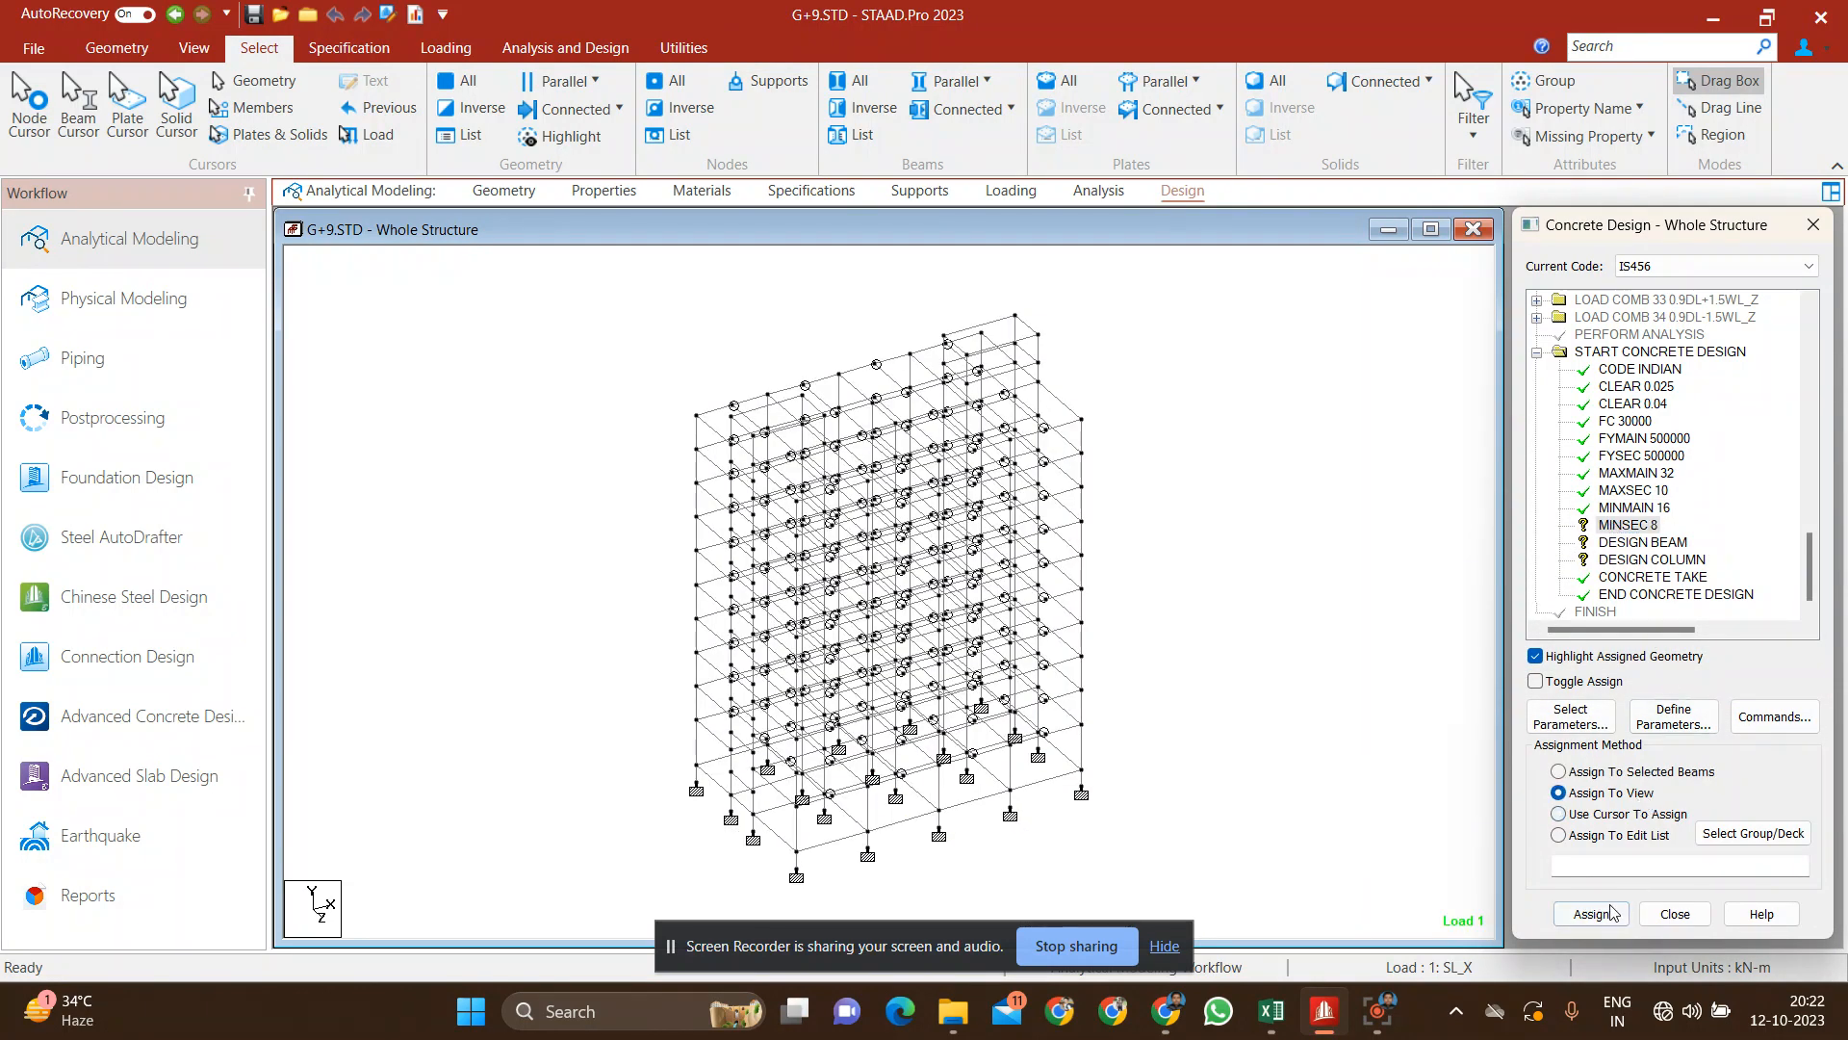
left_click(1591, 914)
left_click(1665, 641)
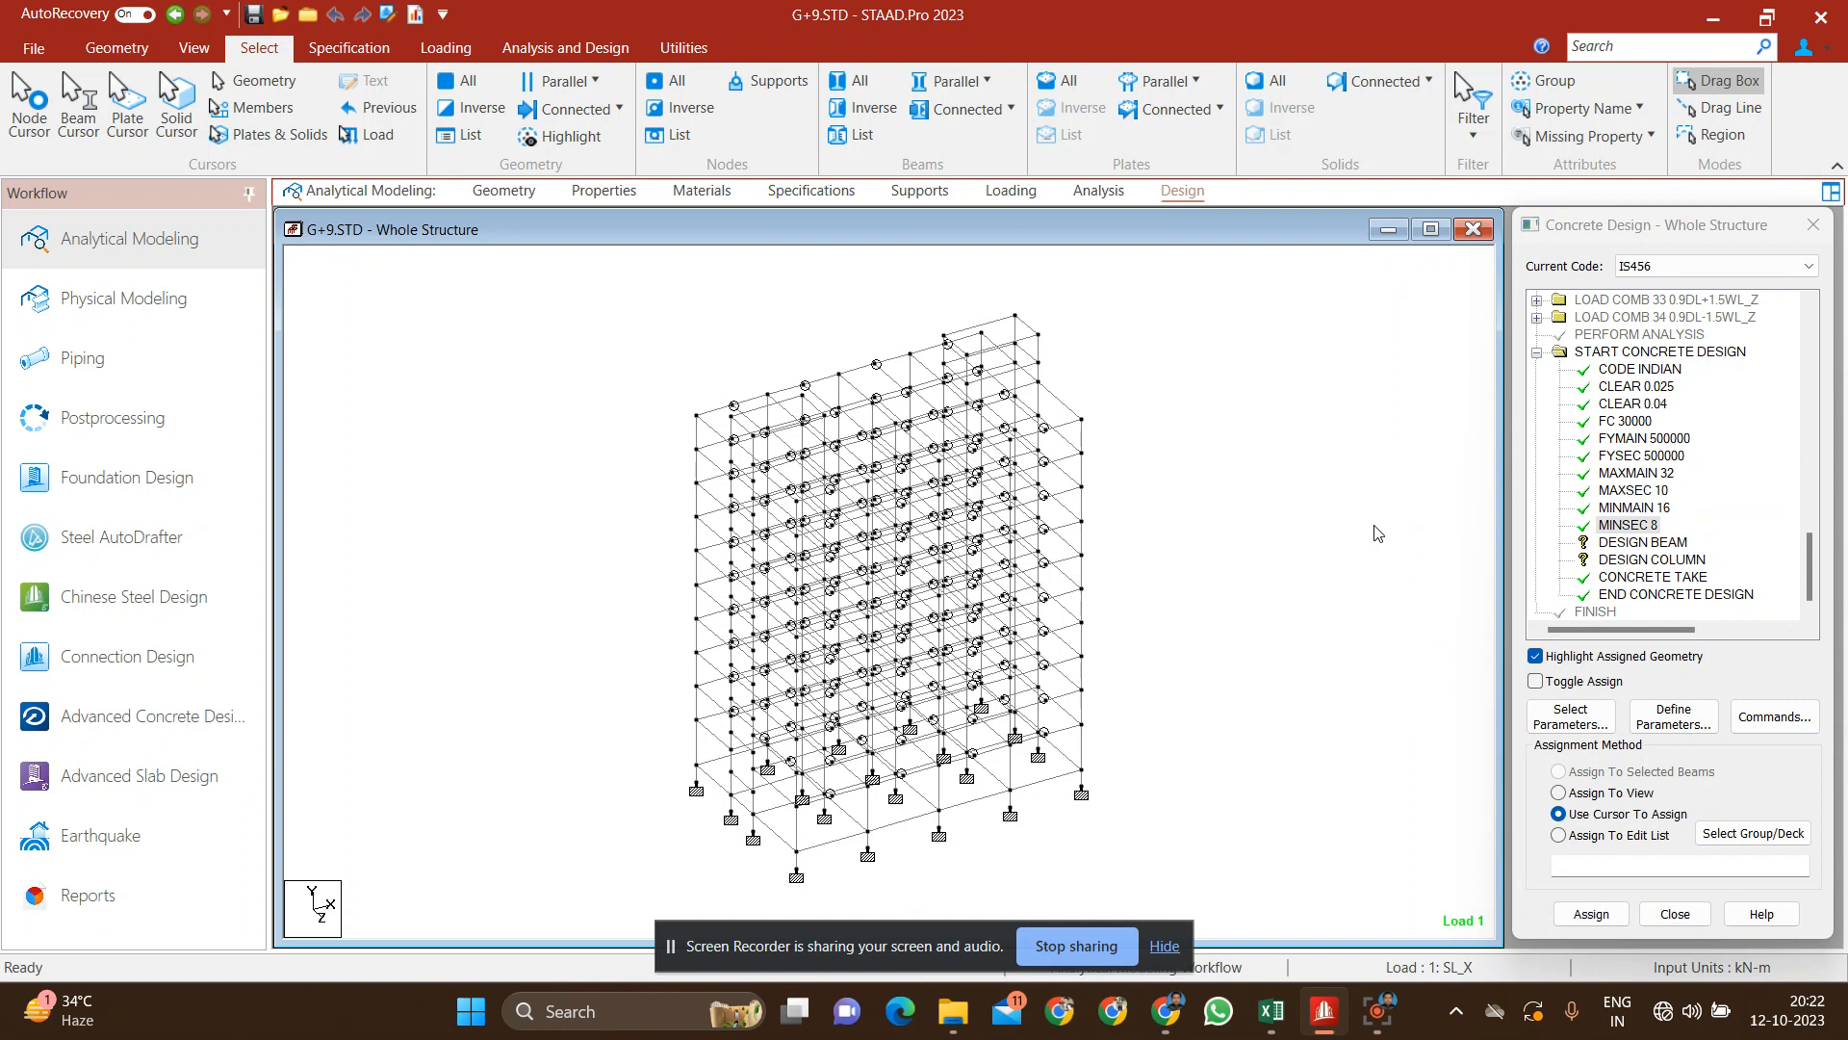
Step: Assign the DESIGN BEAM command to all beams parallel to X and Z
left_click(1680, 544)
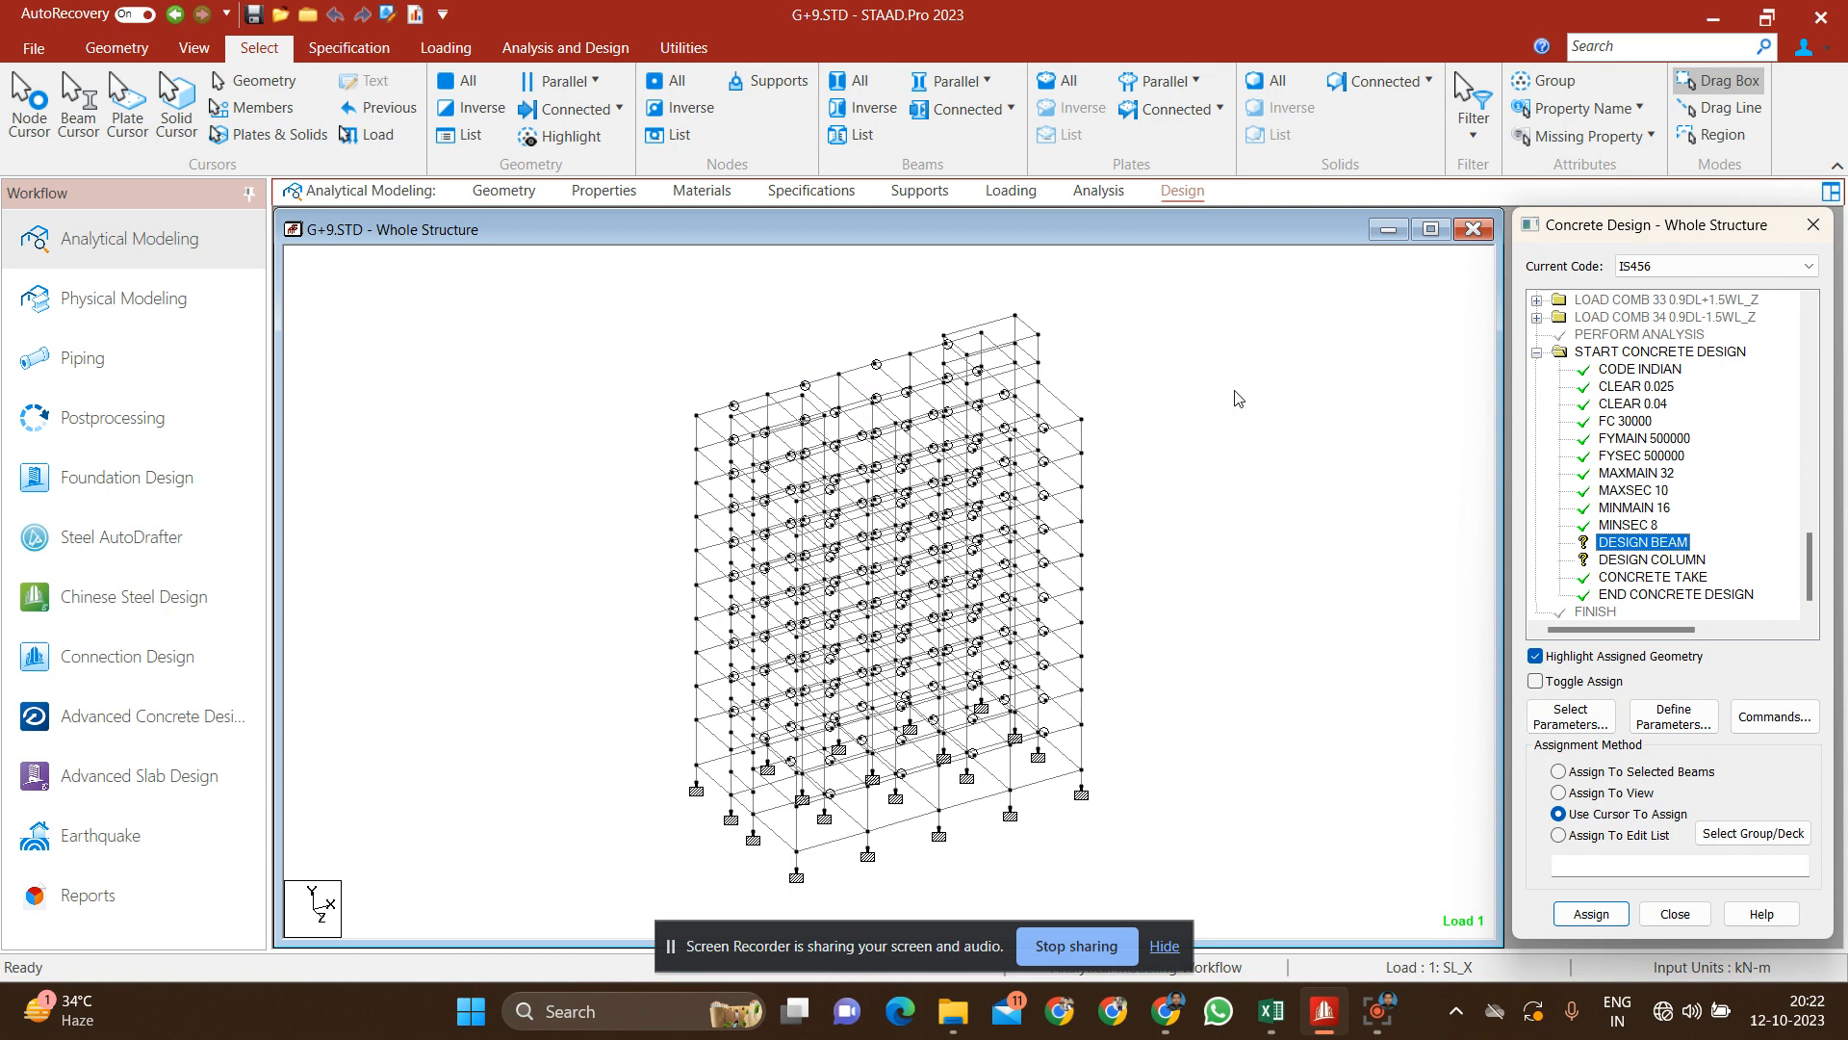
left_click(963, 81)
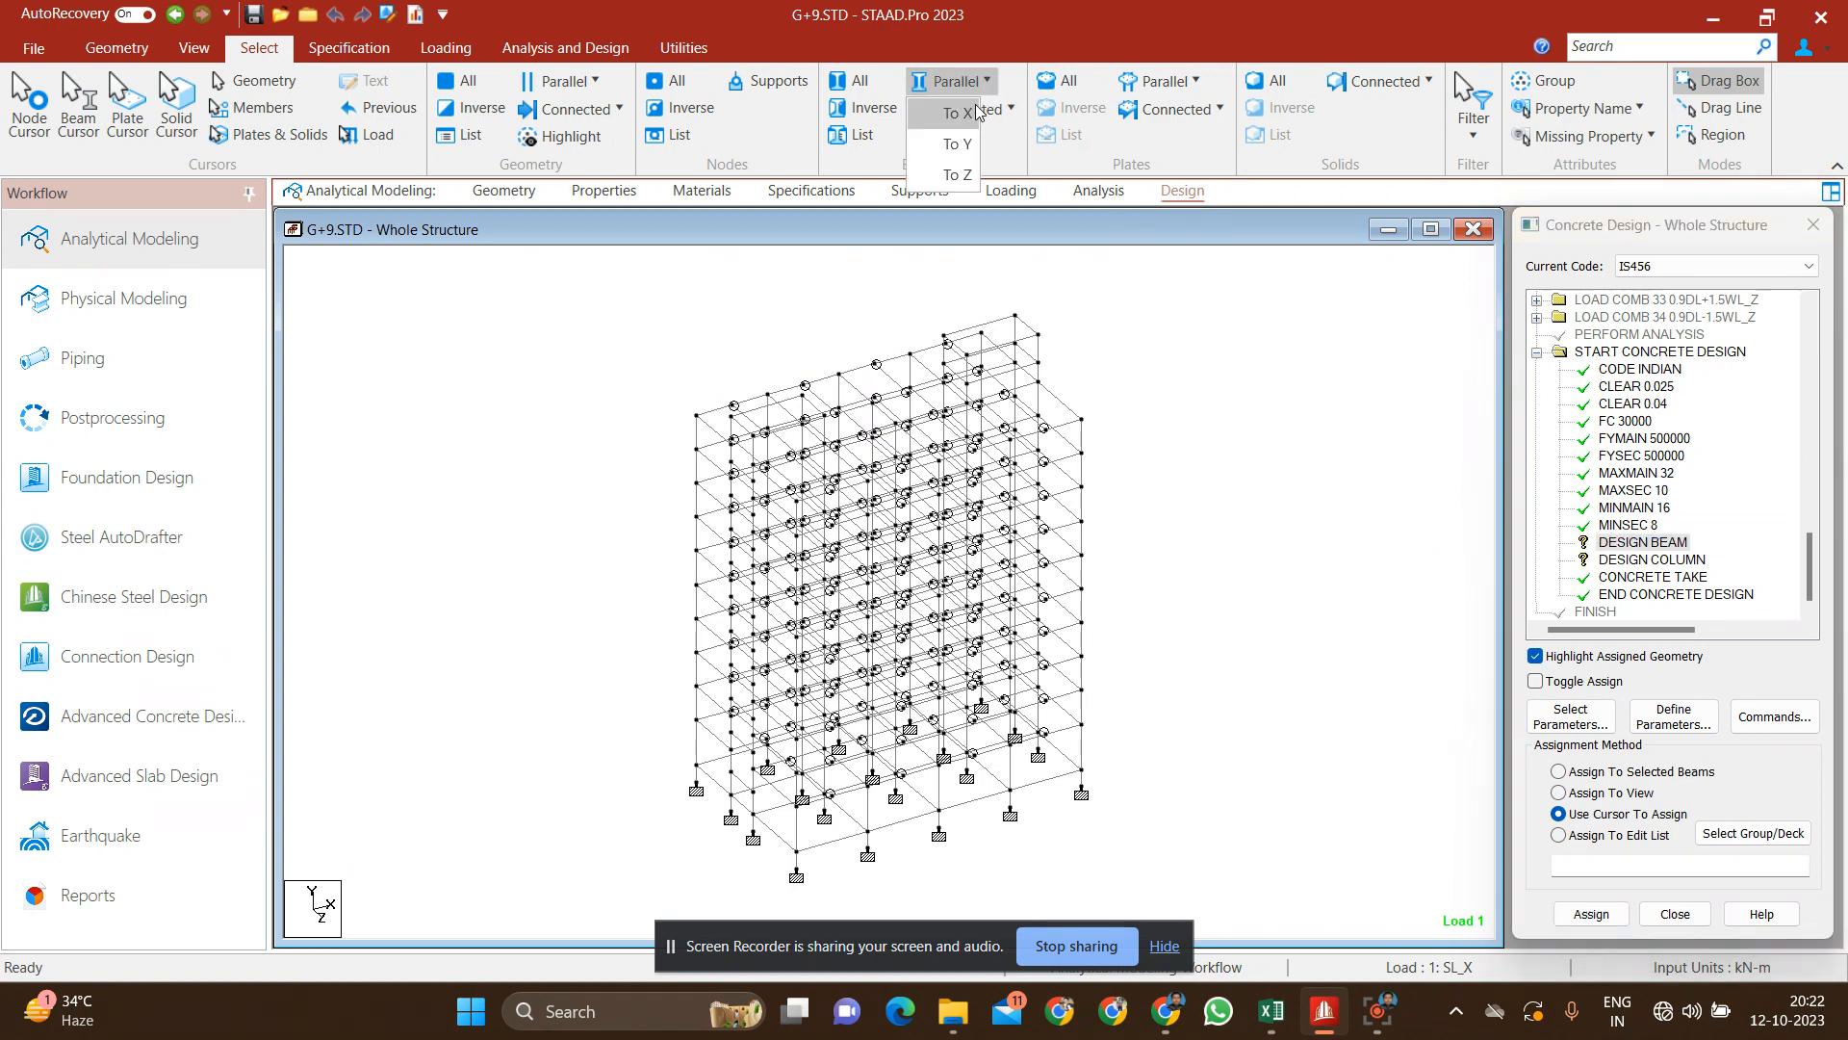
left_click(979, 111)
left_click(979, 111)
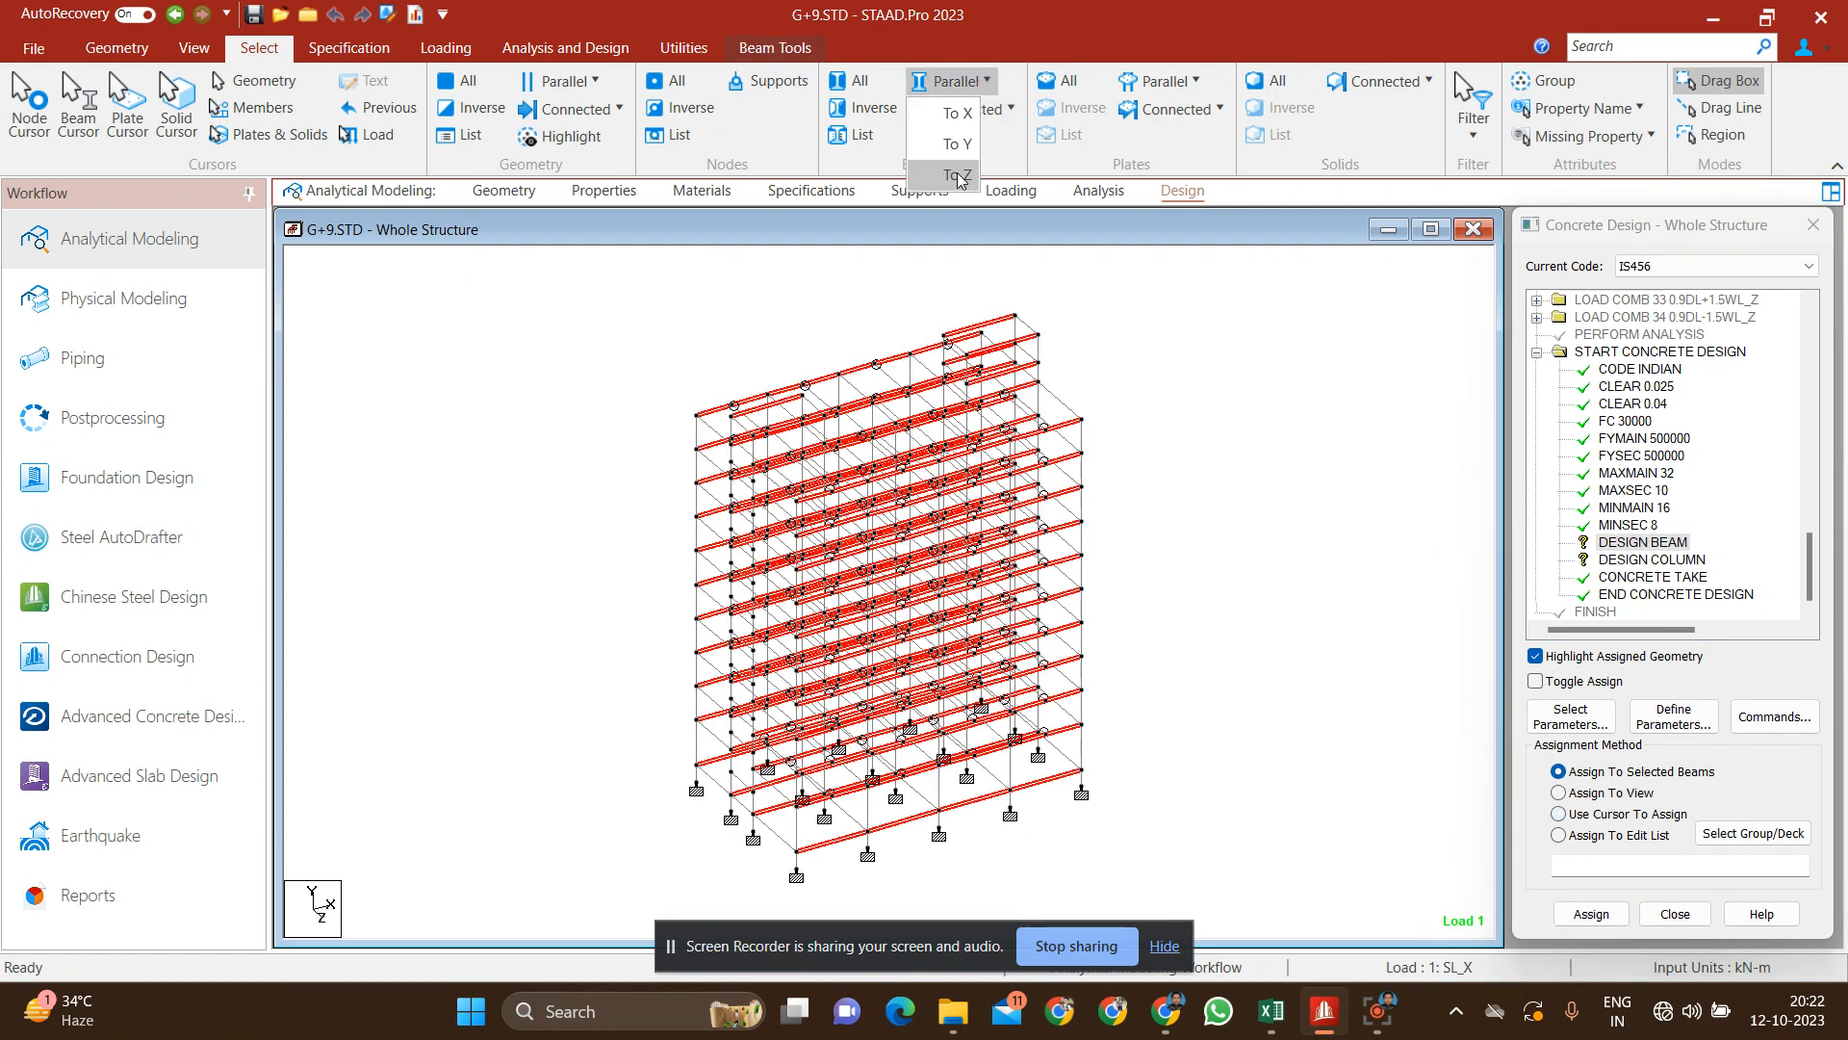
left_click(956, 162)
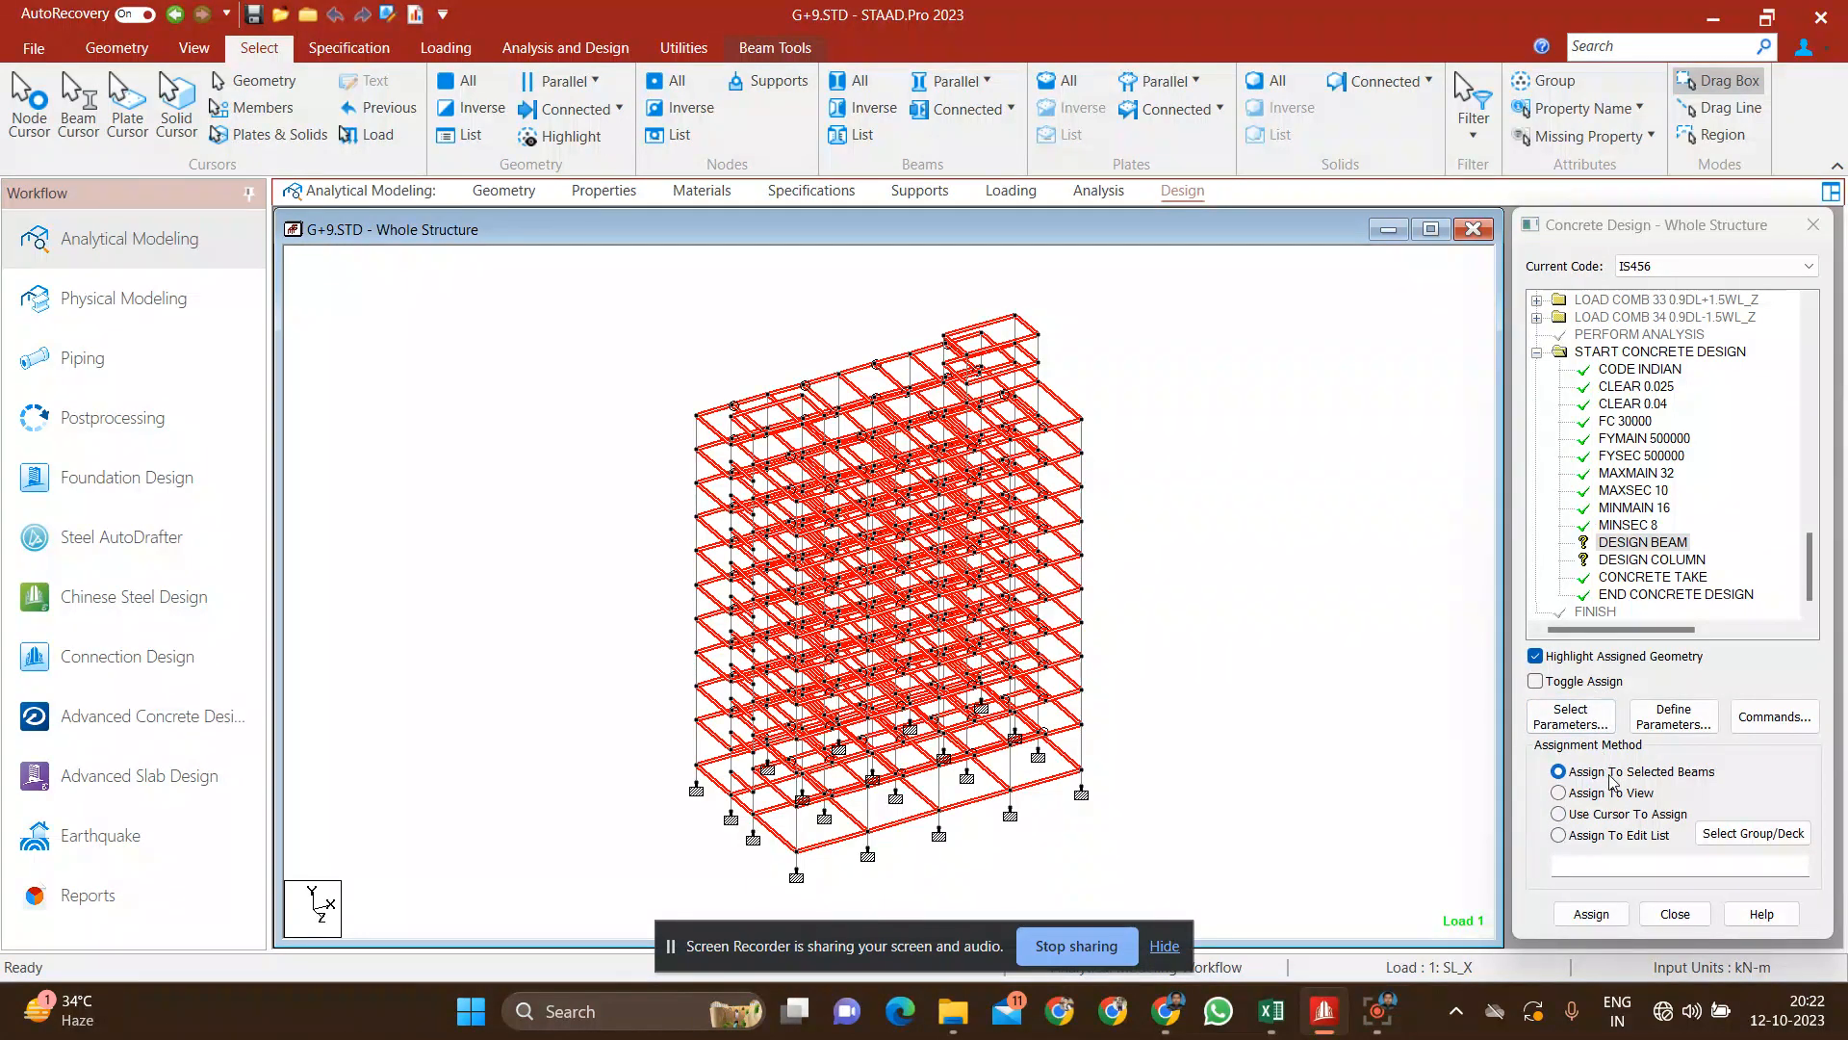
left_click(1615, 914)
left_click(1664, 650)
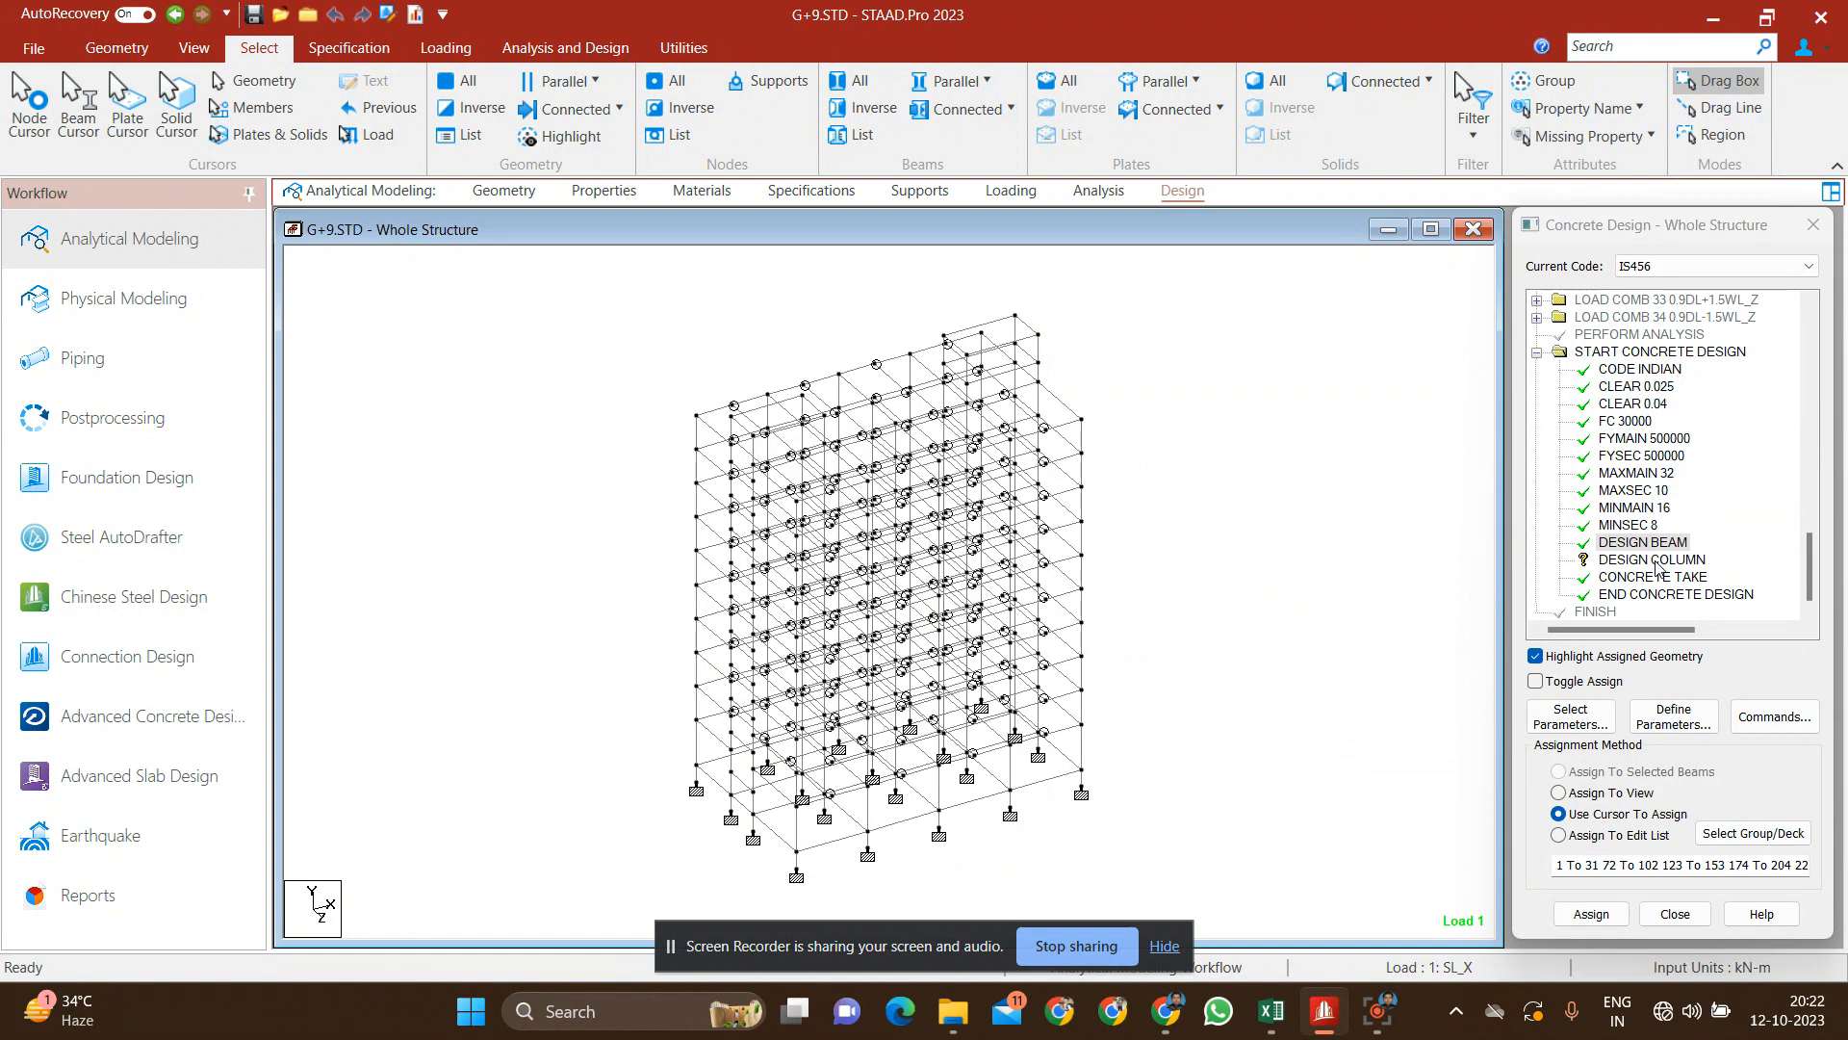
Step: Assign the DESIGN COLUMN command to all members parallel to Y
left_click(1651, 560)
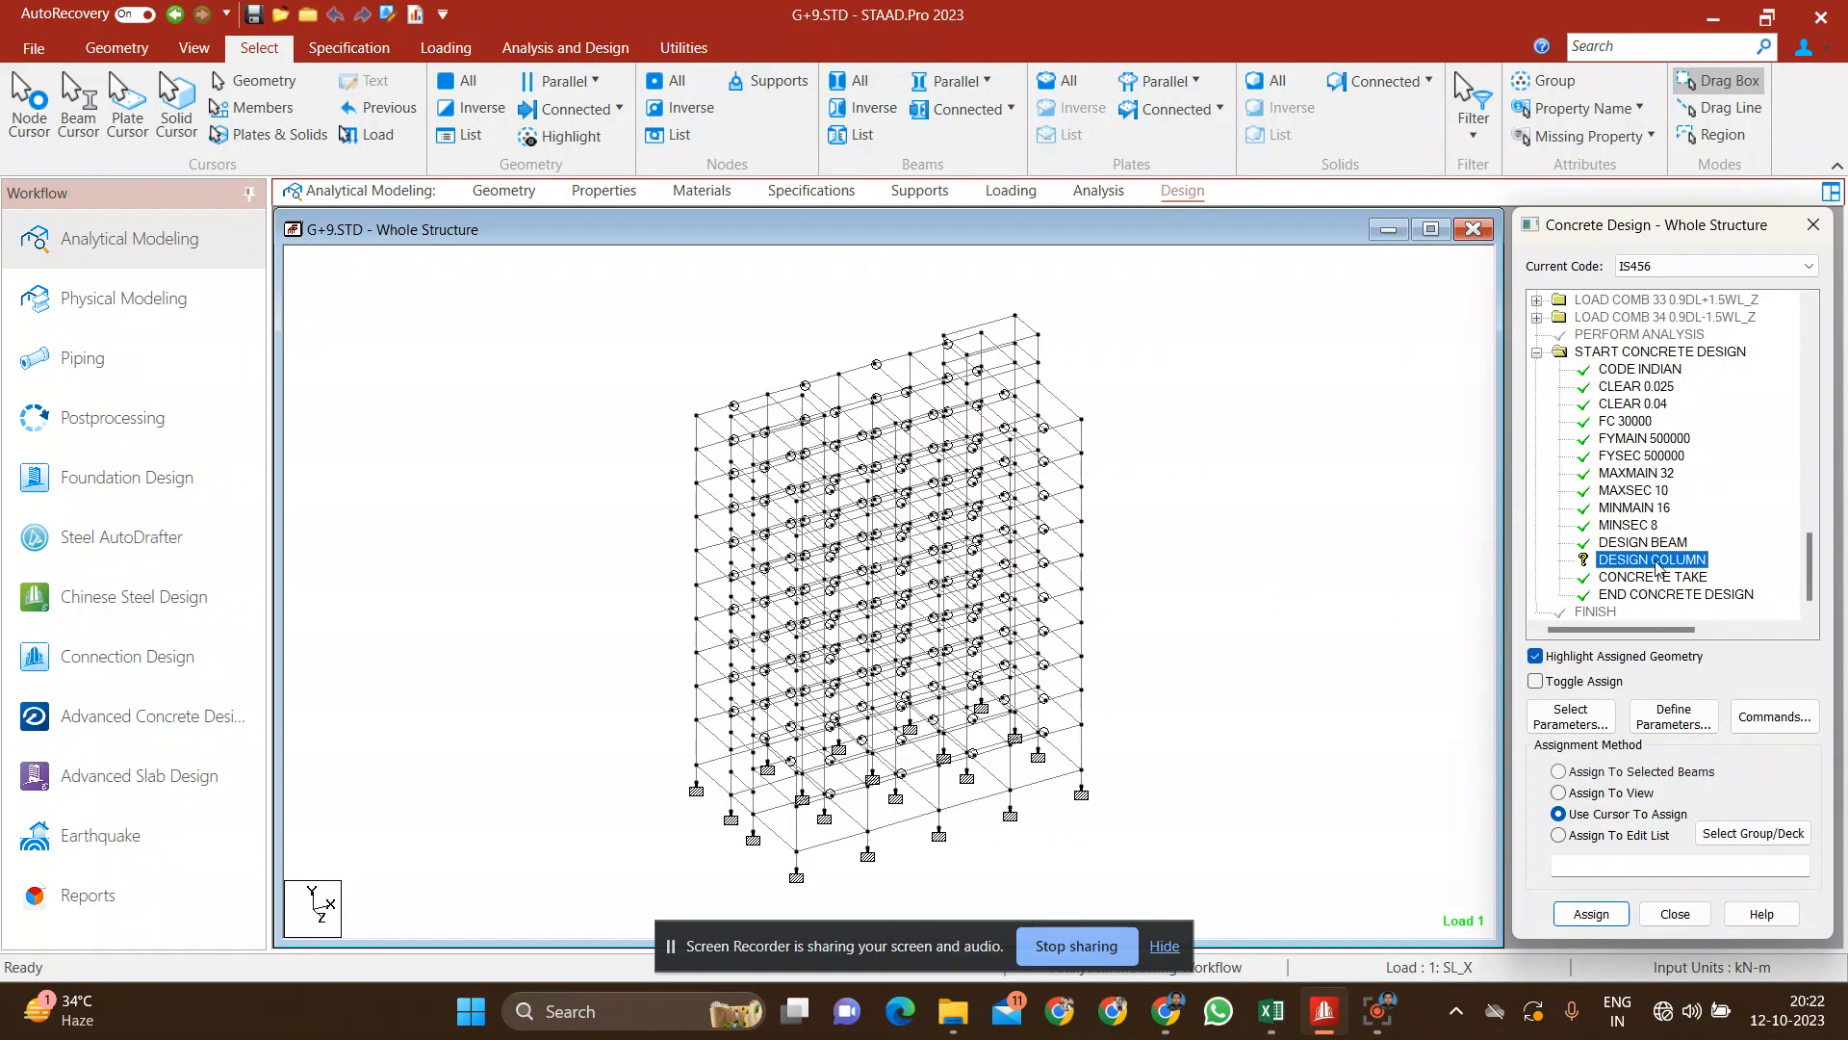
left_click(987, 81)
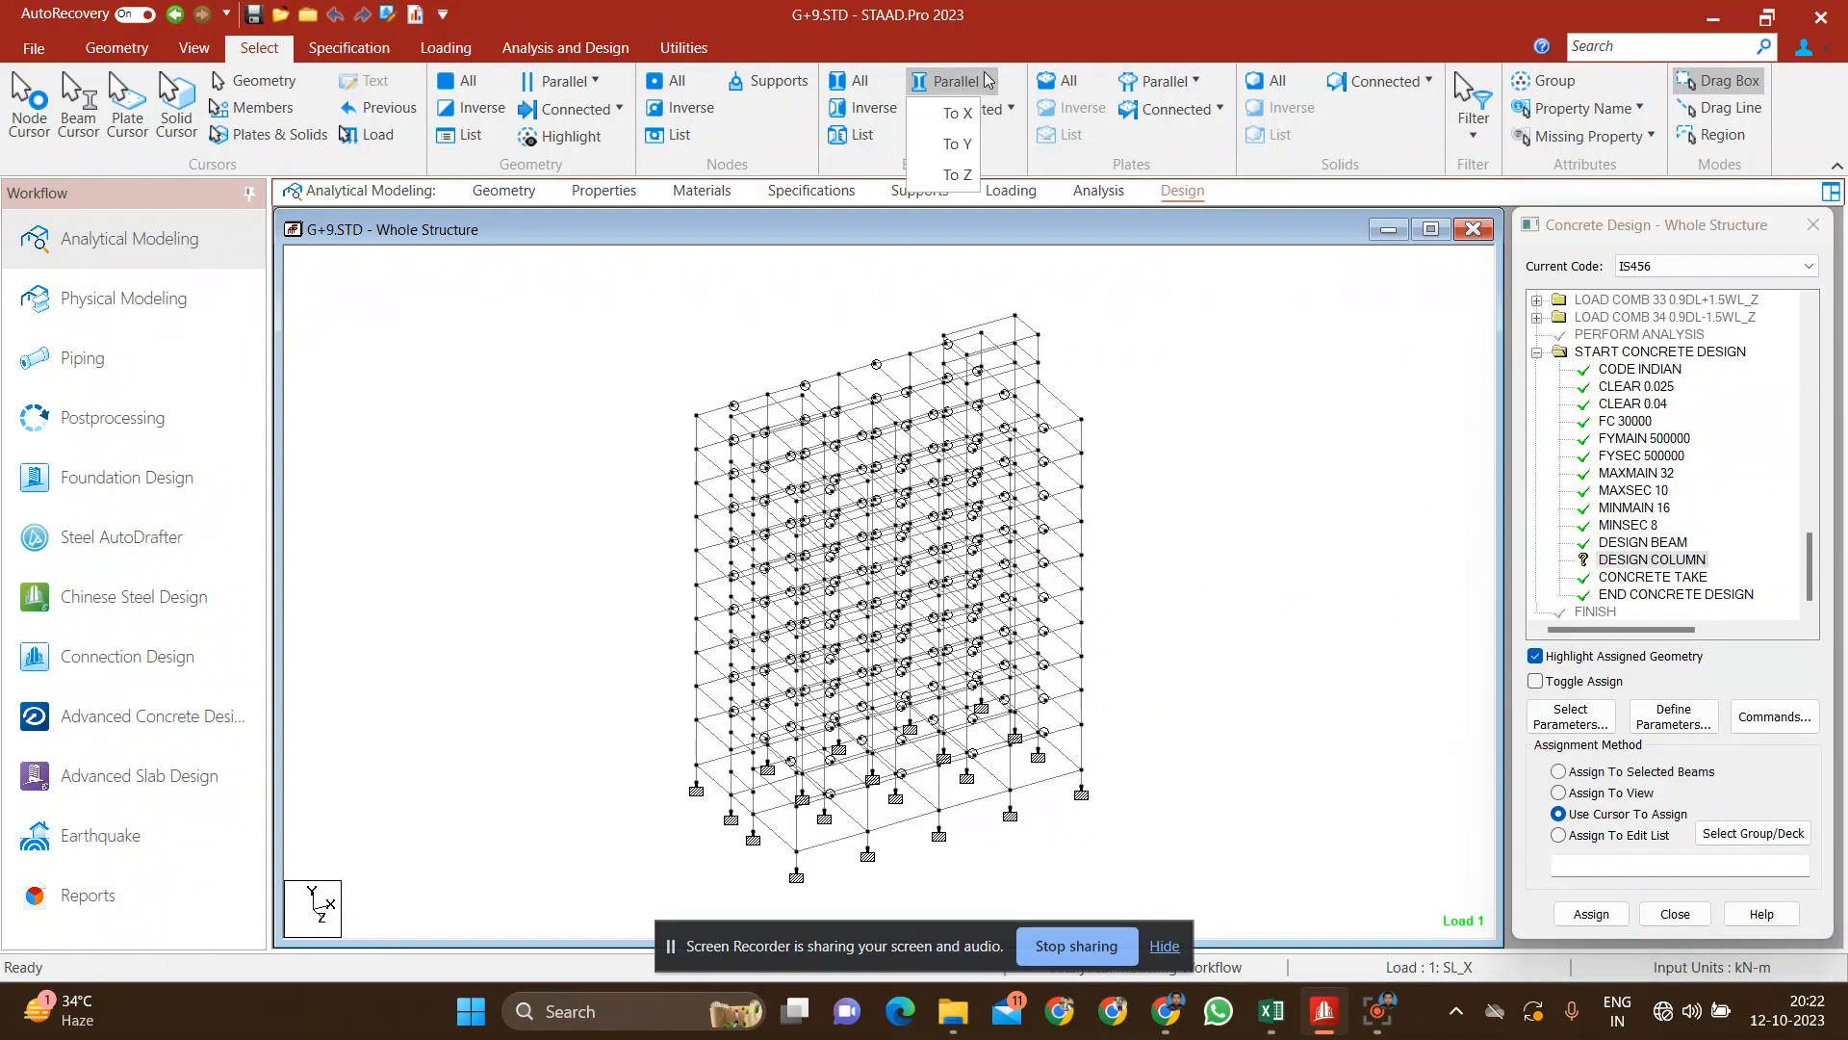
left_click(964, 146)
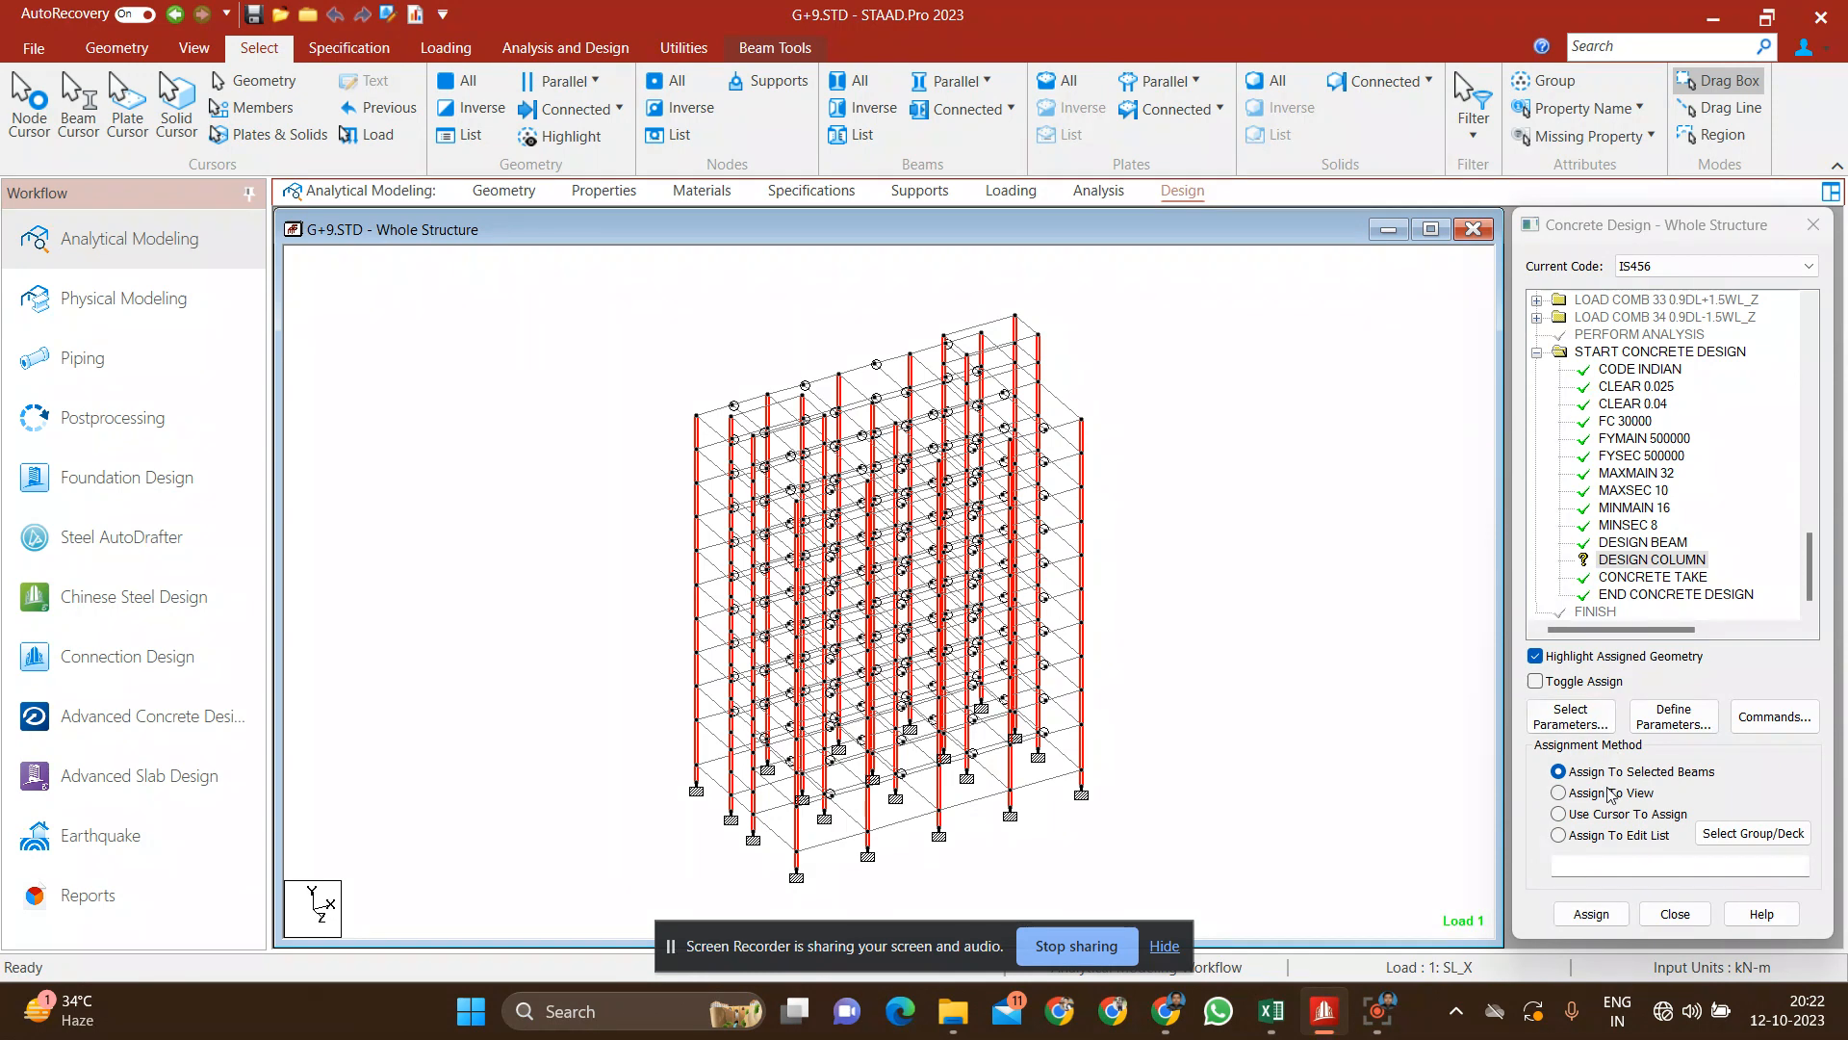
left_click(1598, 912)
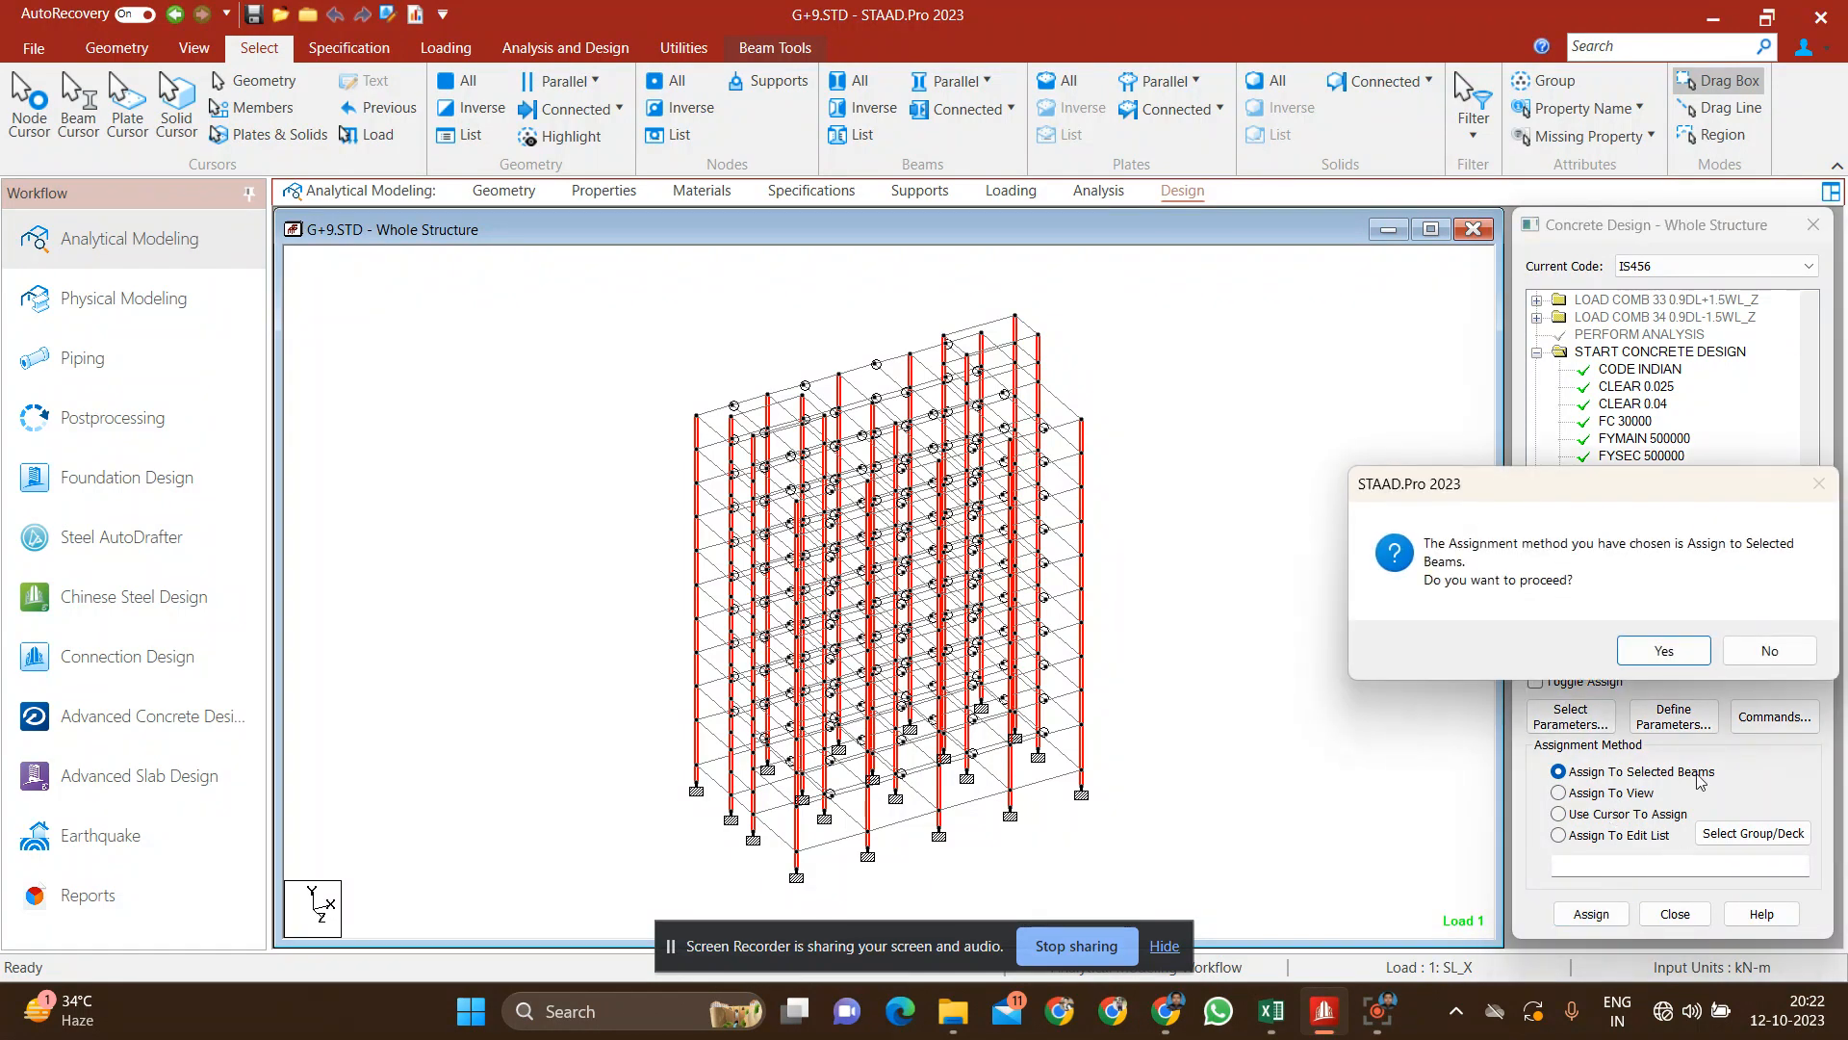
left_click(1667, 650)
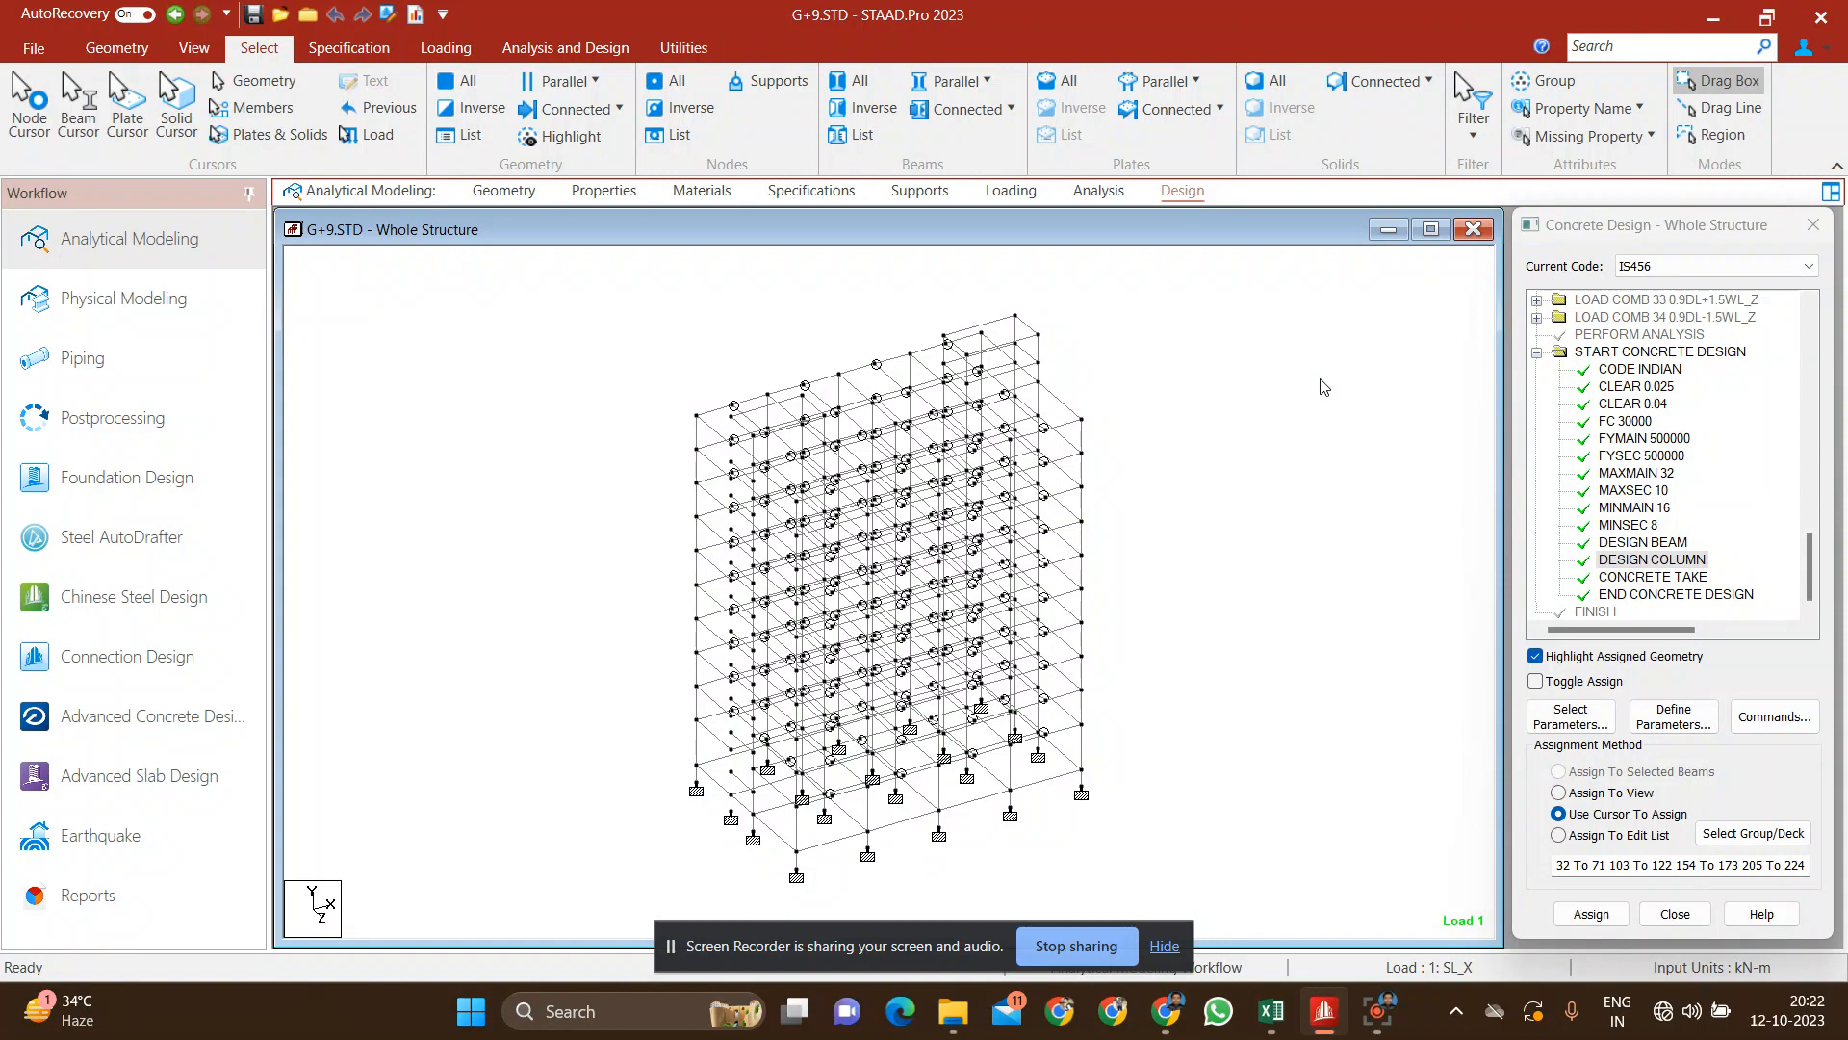
Step: Save the modified structure, run the analysis and view the output file in a maximized window
left_click(578, 50)
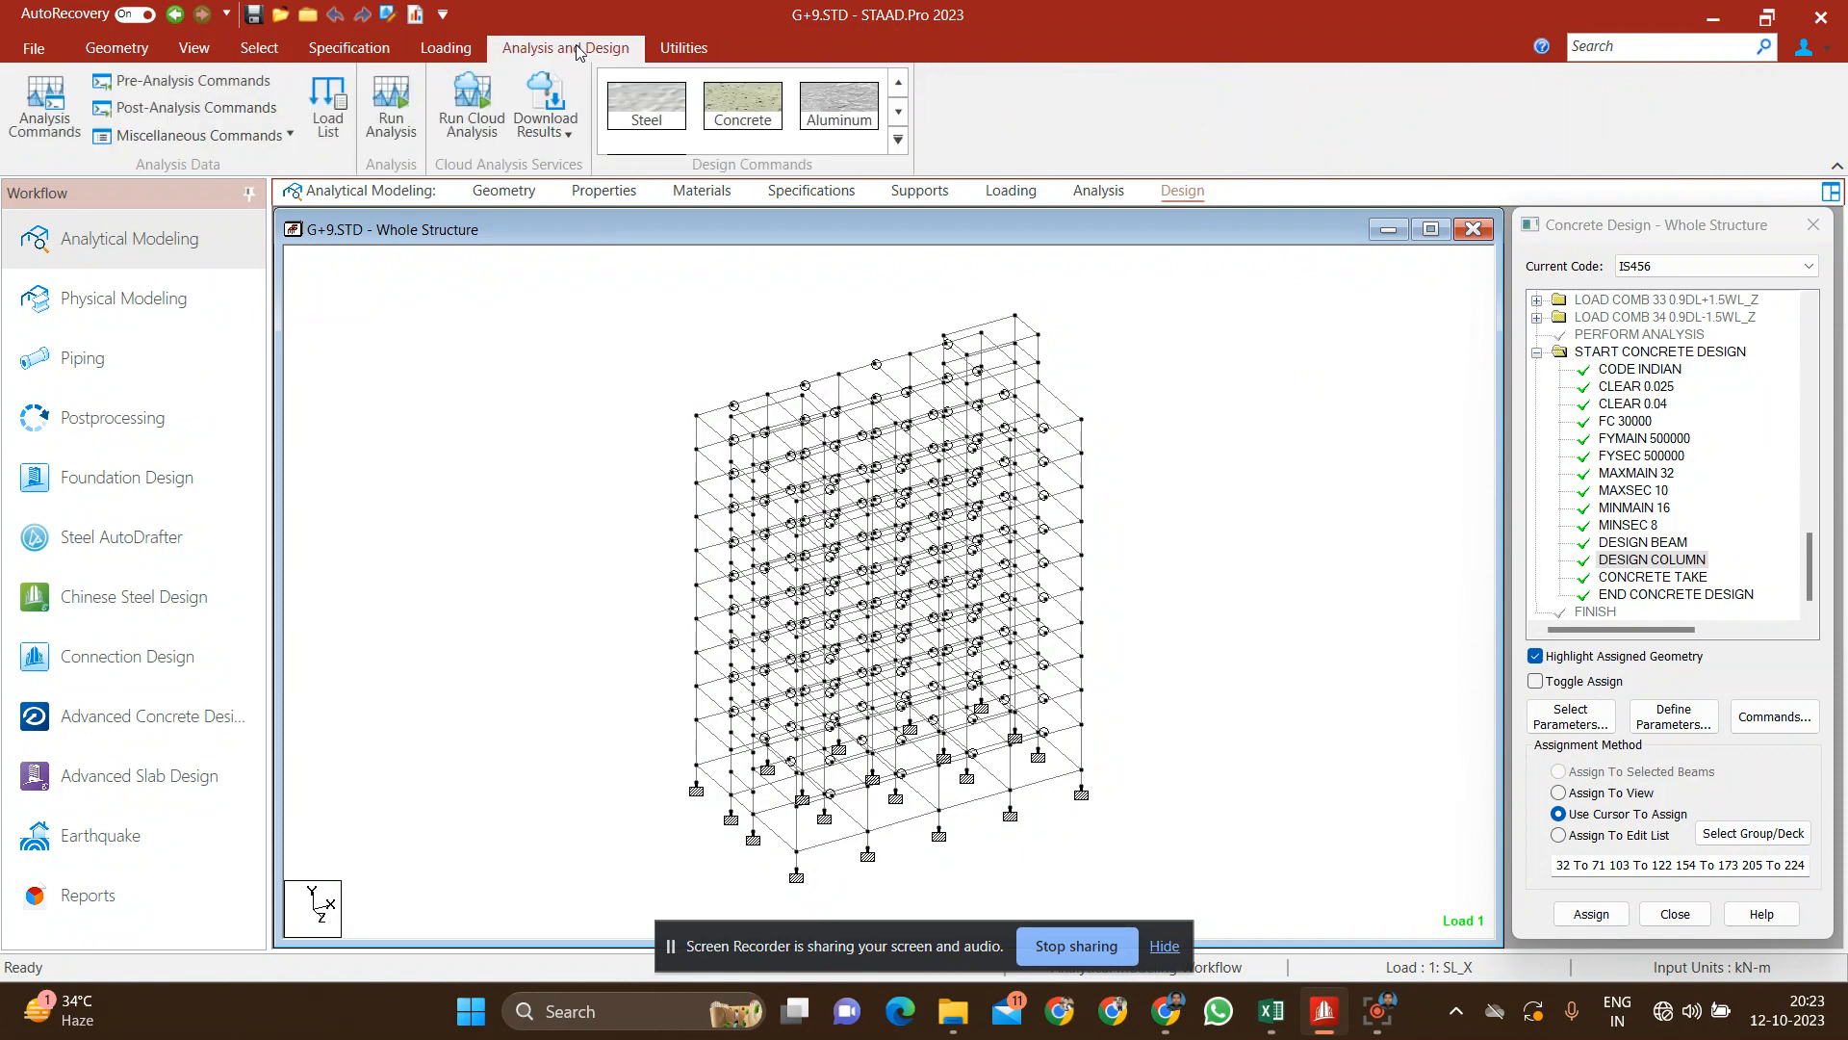
left_click(390, 125)
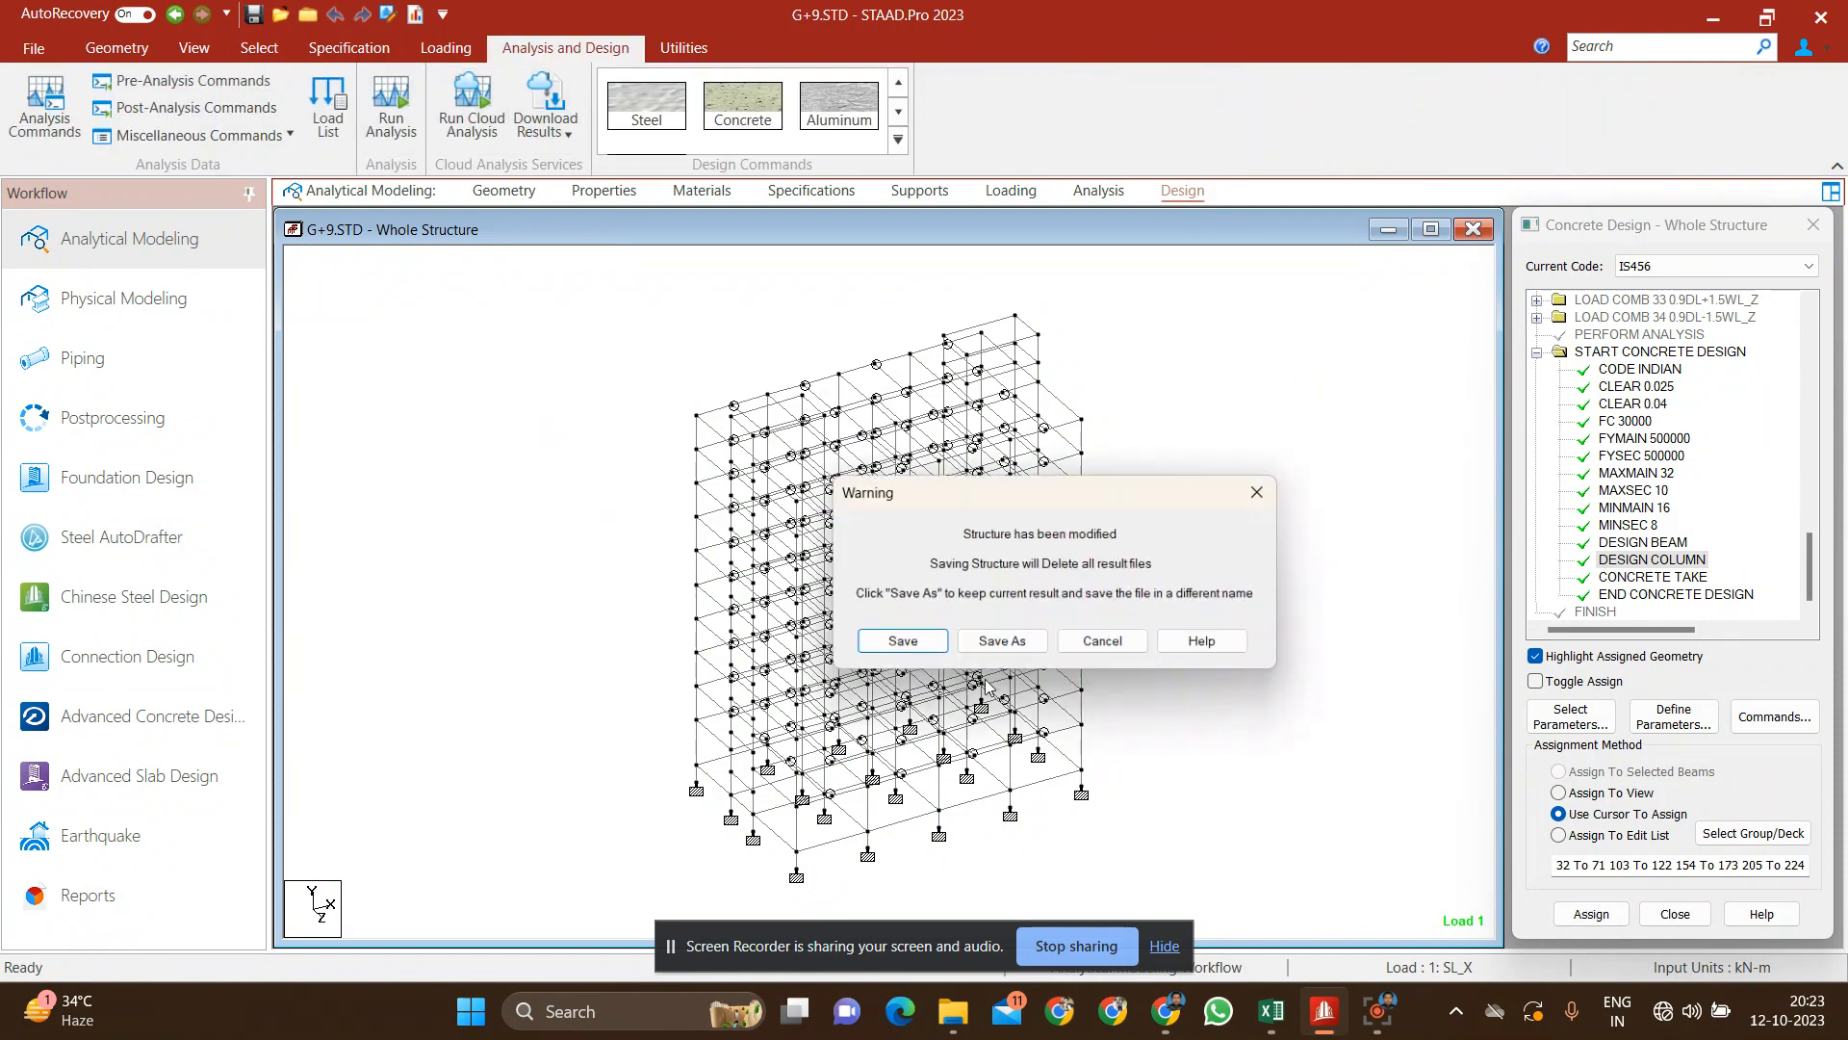
left_click(899, 645)
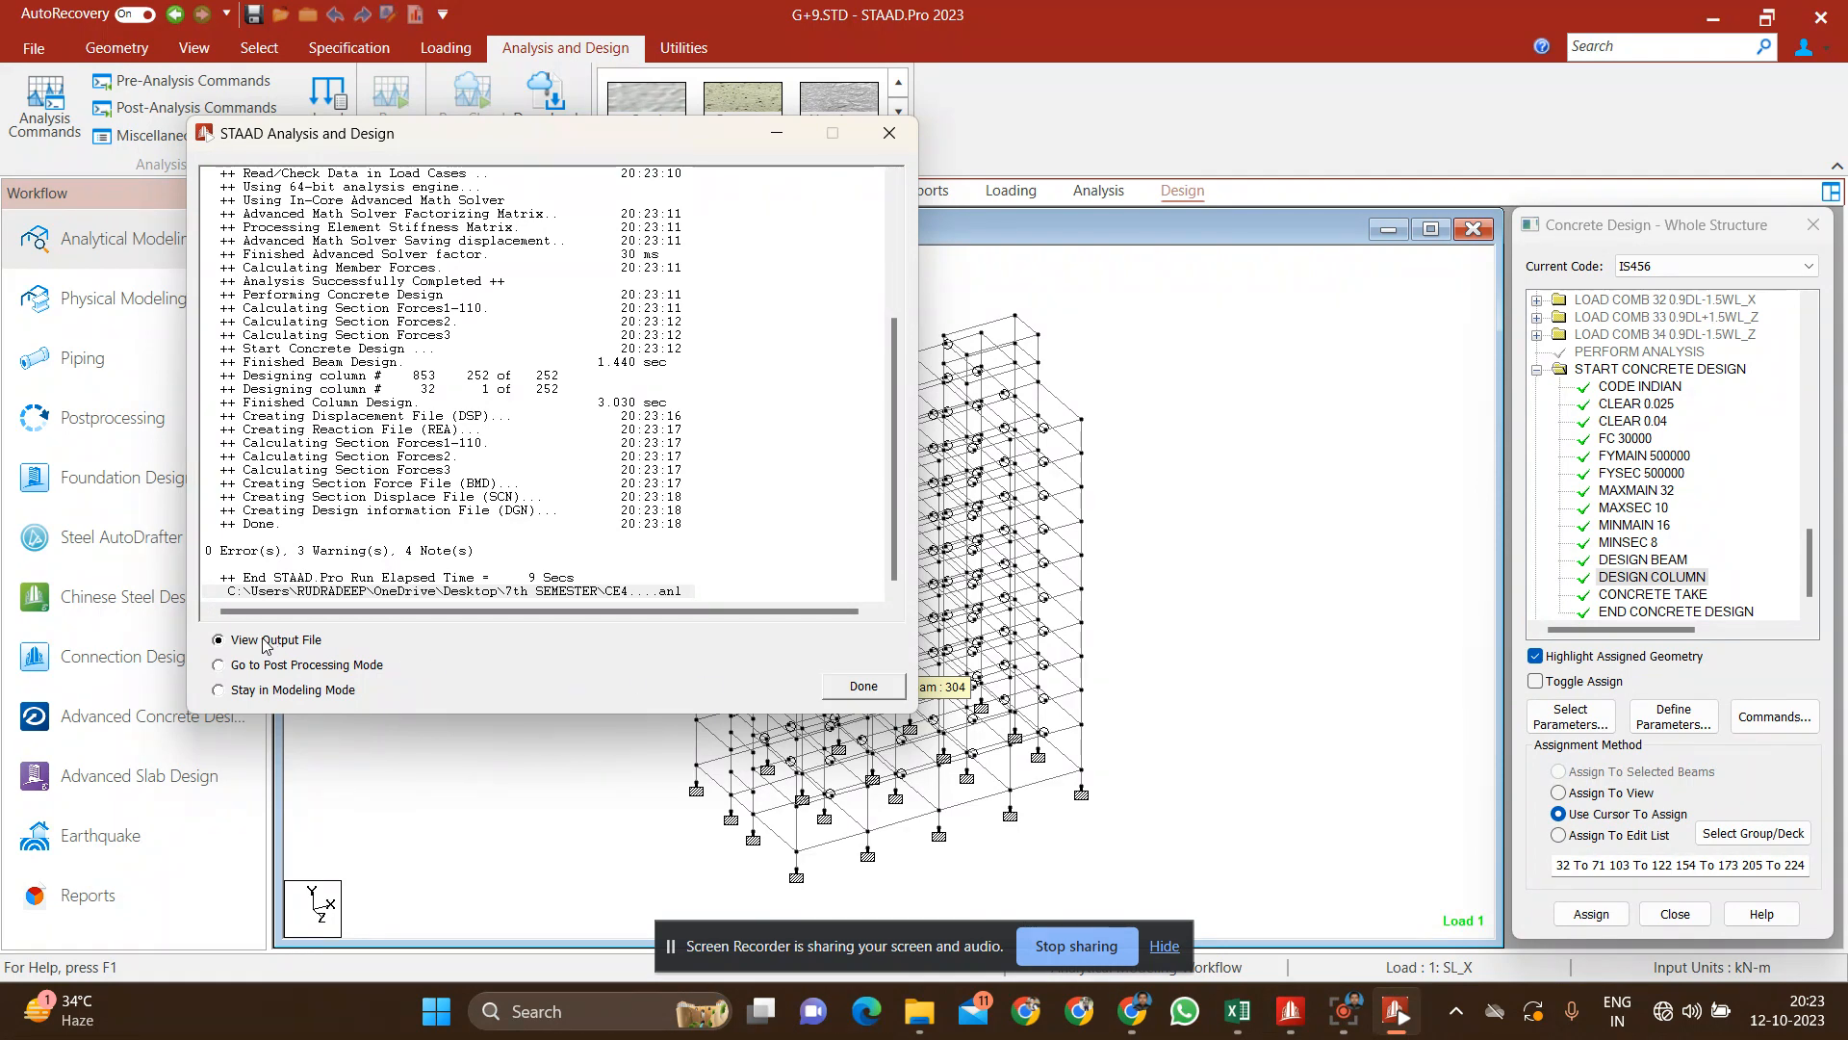
left_click(862, 687)
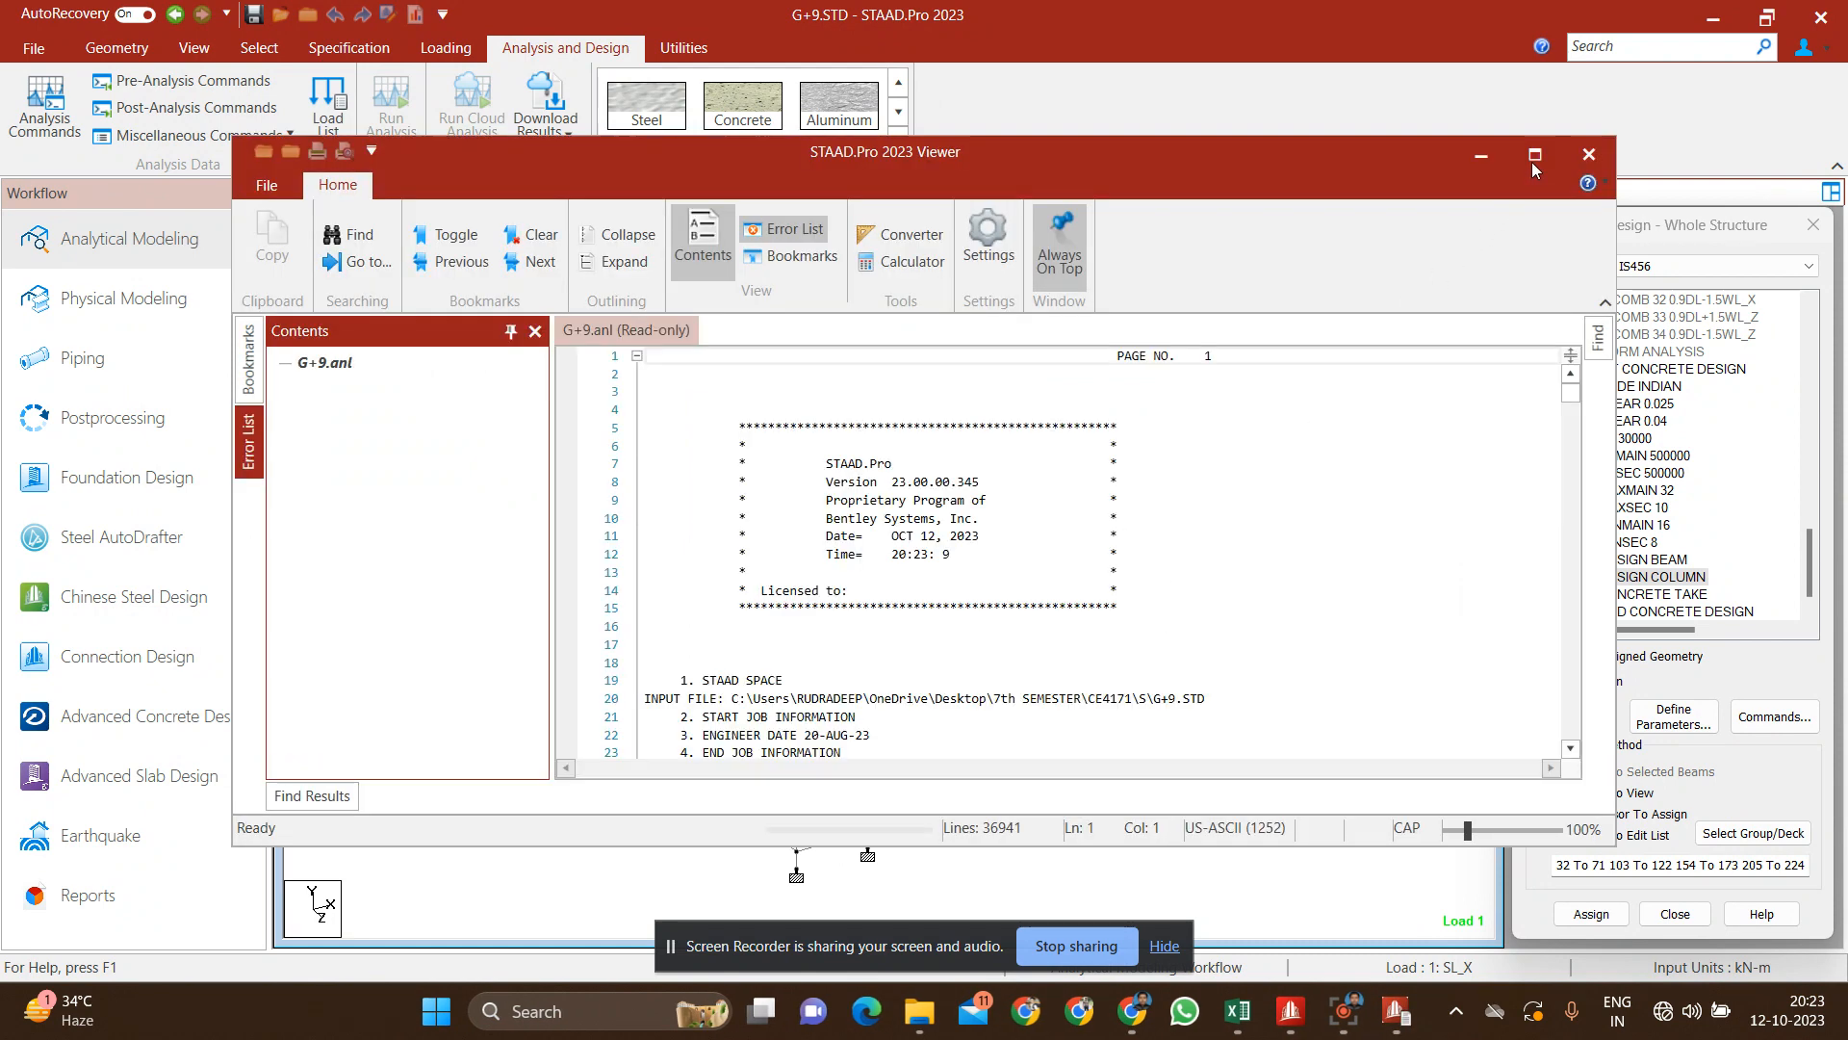
left_click(1534, 156)
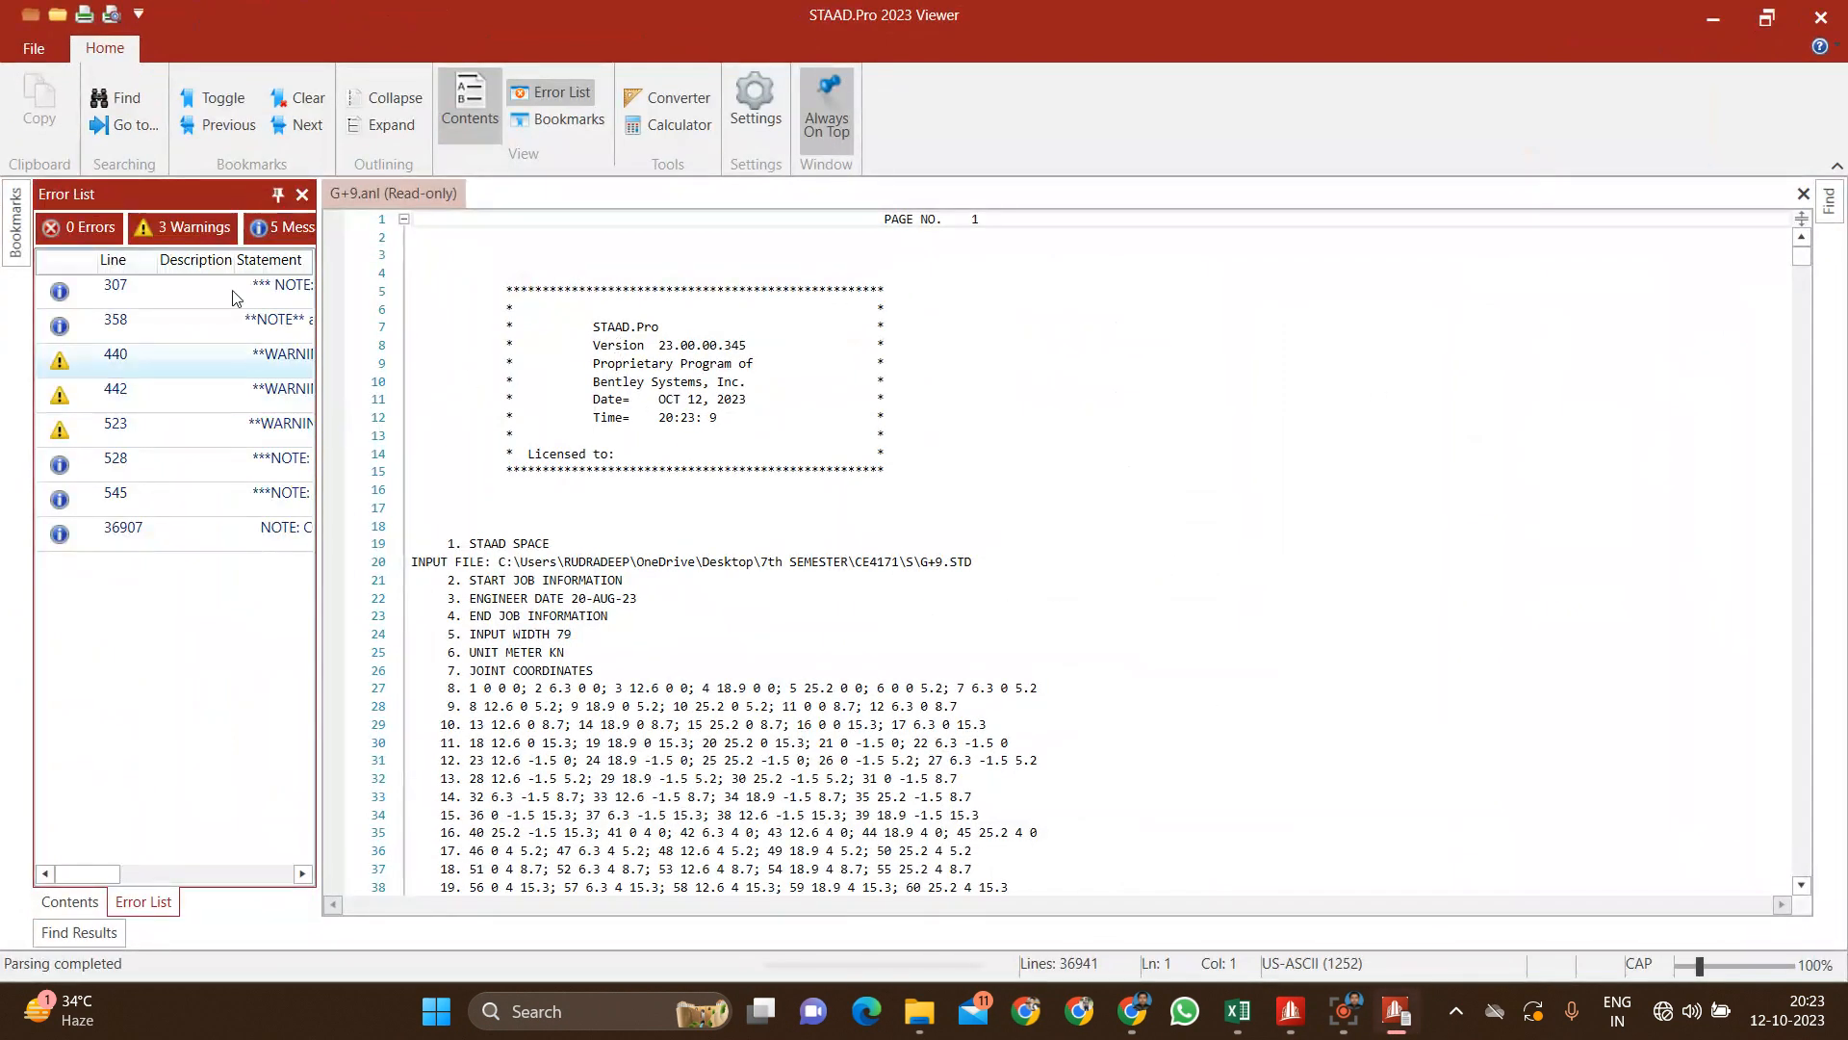
Step: Examine the beam design results in the output file, including the required and provided reinforcement of beam 1
left_click(302, 194)
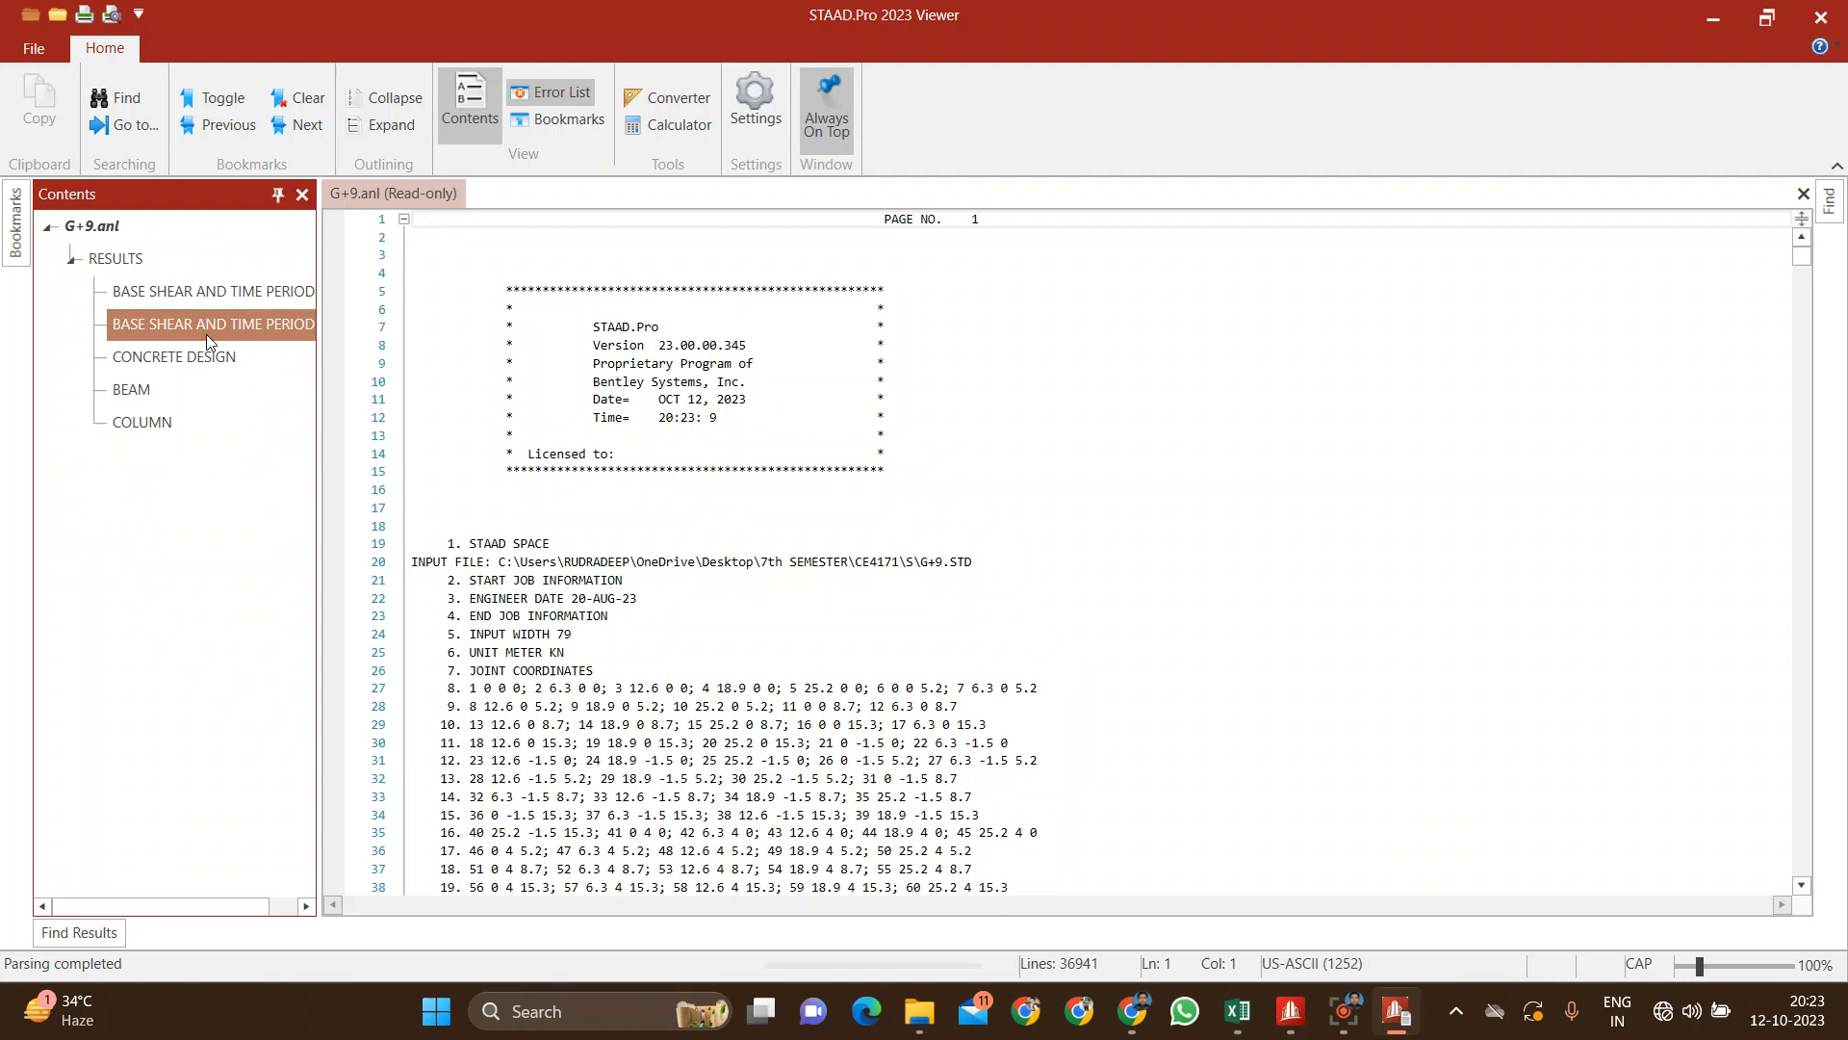
left_click(137, 390)
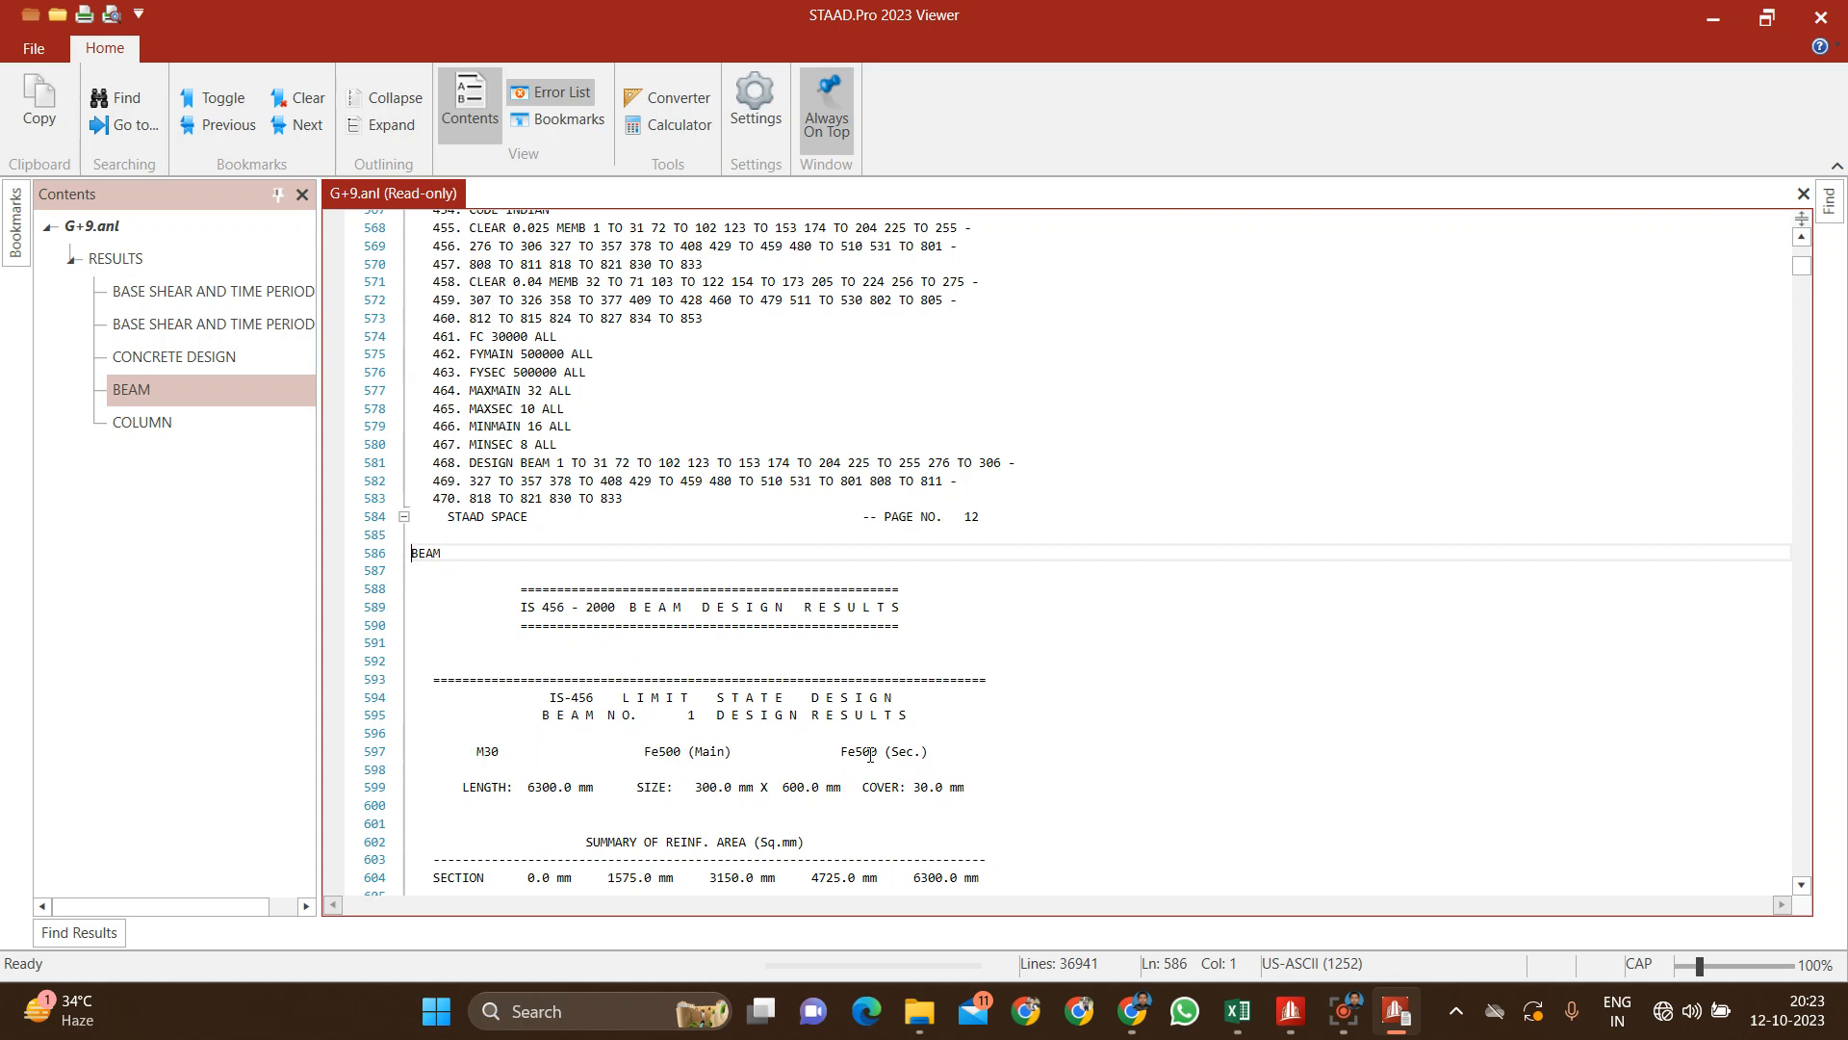
scroll(569, 788, "down", 4)
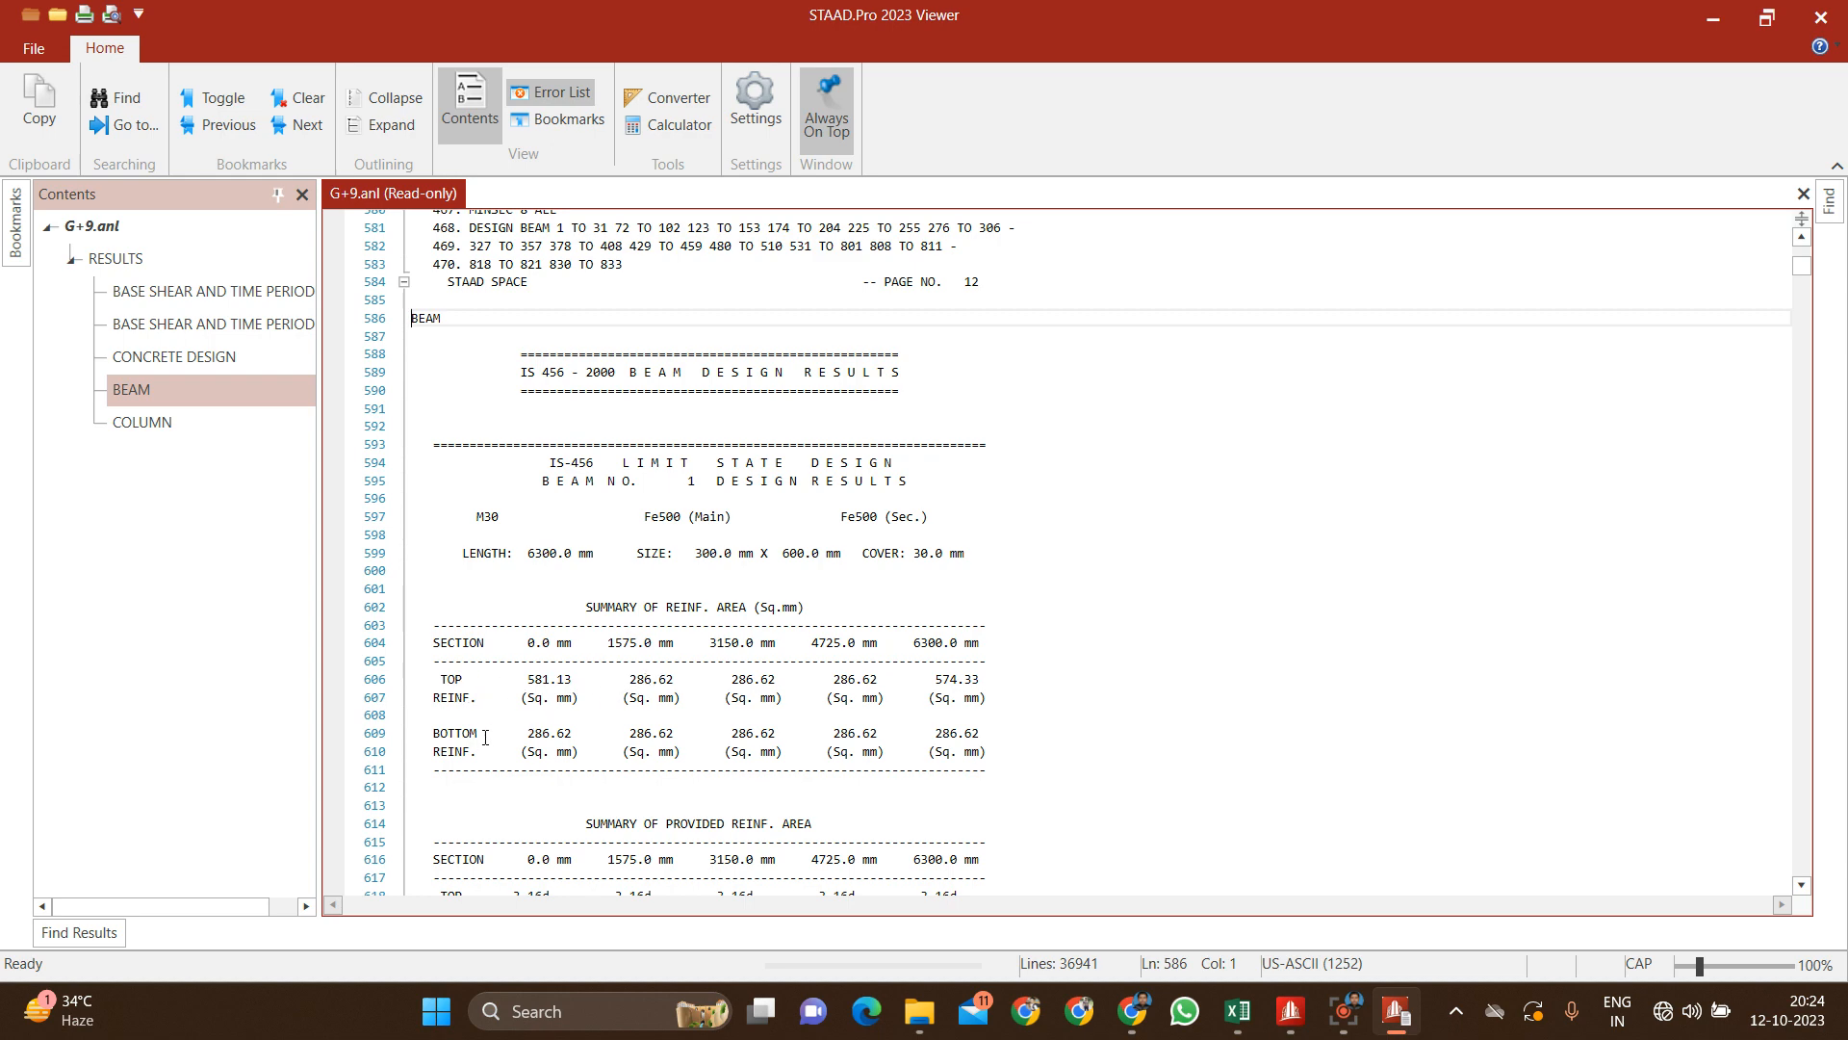
scroll(674, 750, "down", 7)
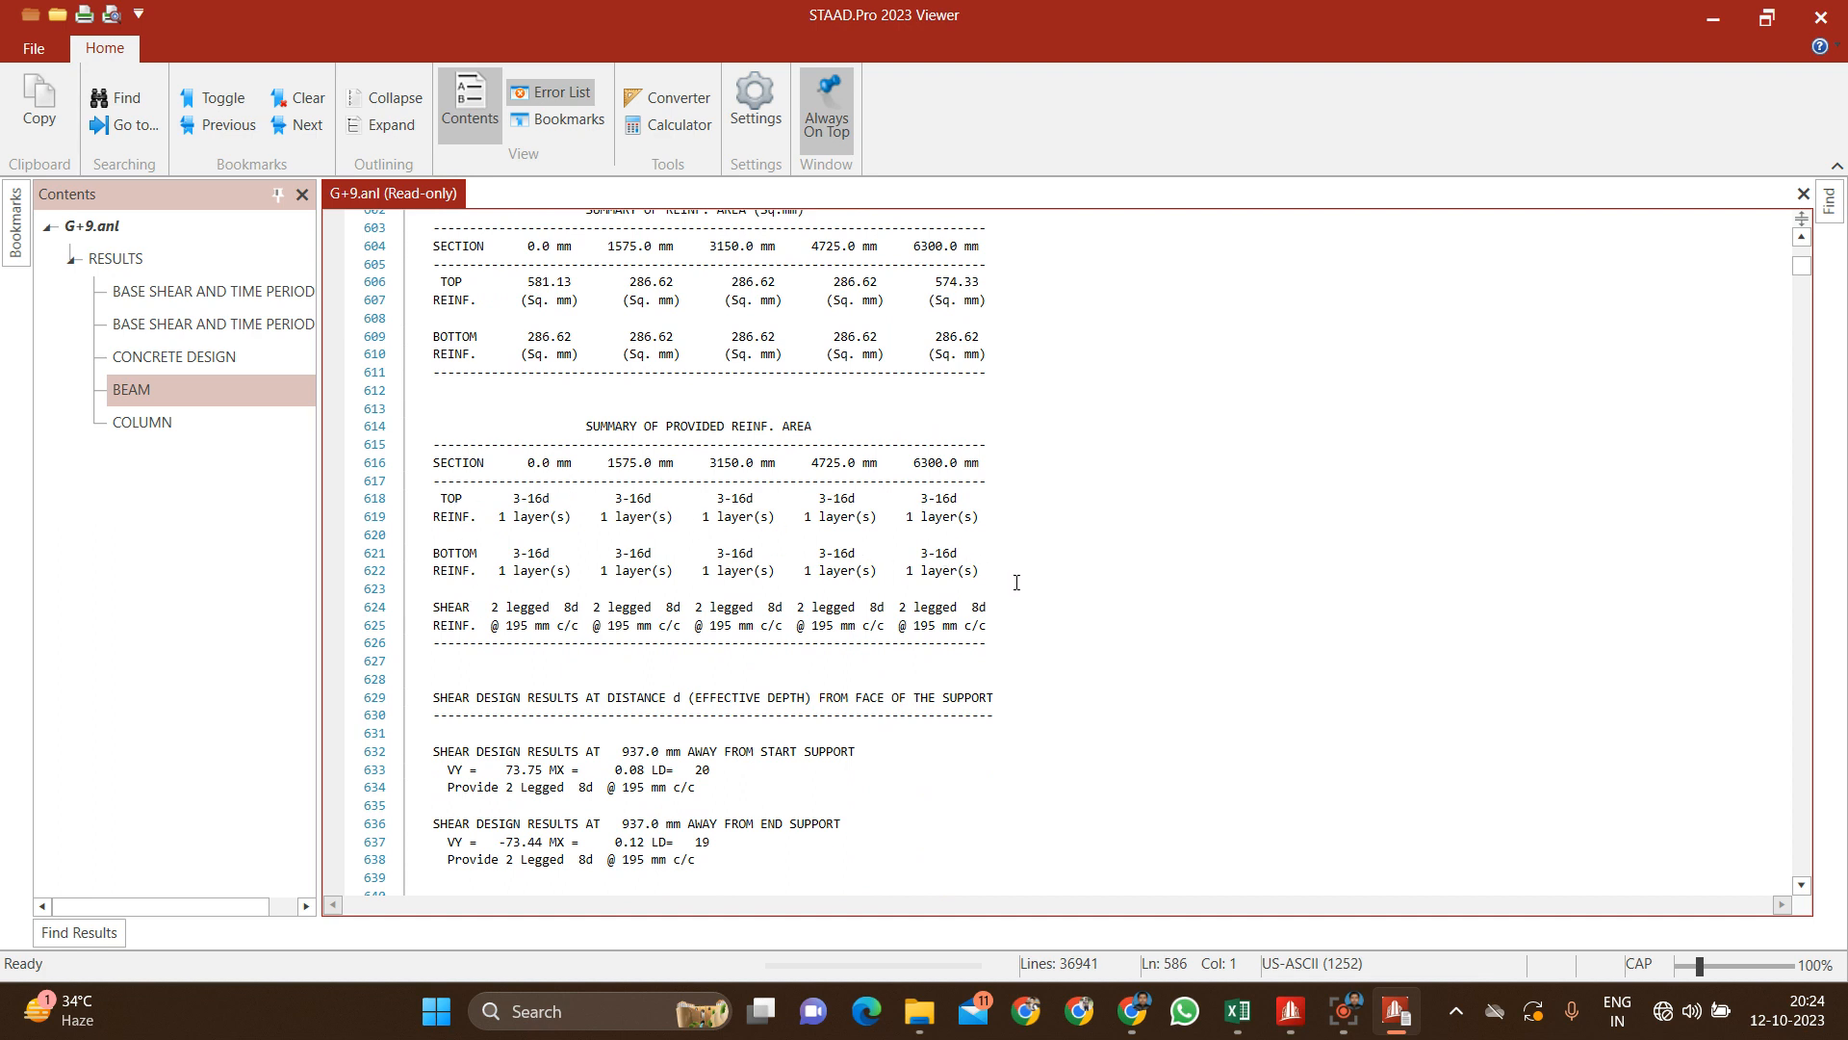
Step: Examine the column design results for column 32 in the output file and close the viewer
left_click(212, 428)
scroll(738, 614, "down", 11)
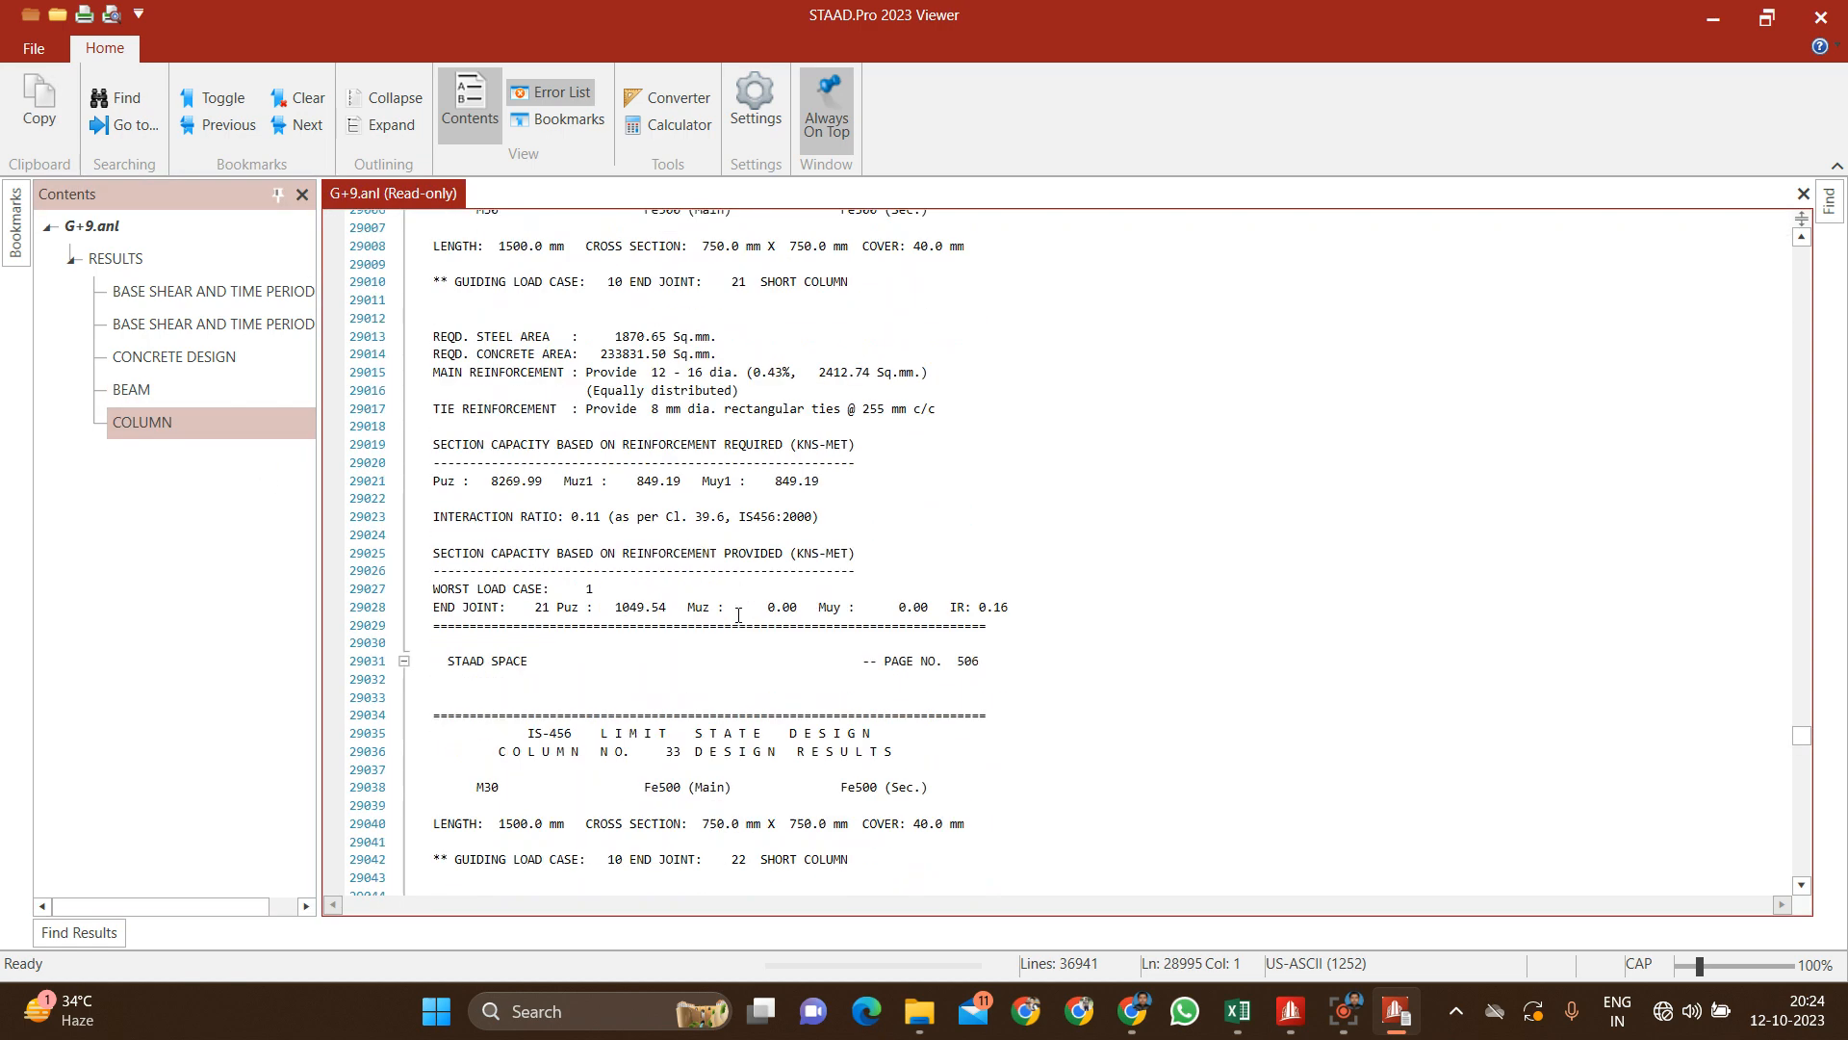
scroll(726, 440, "up", 4)
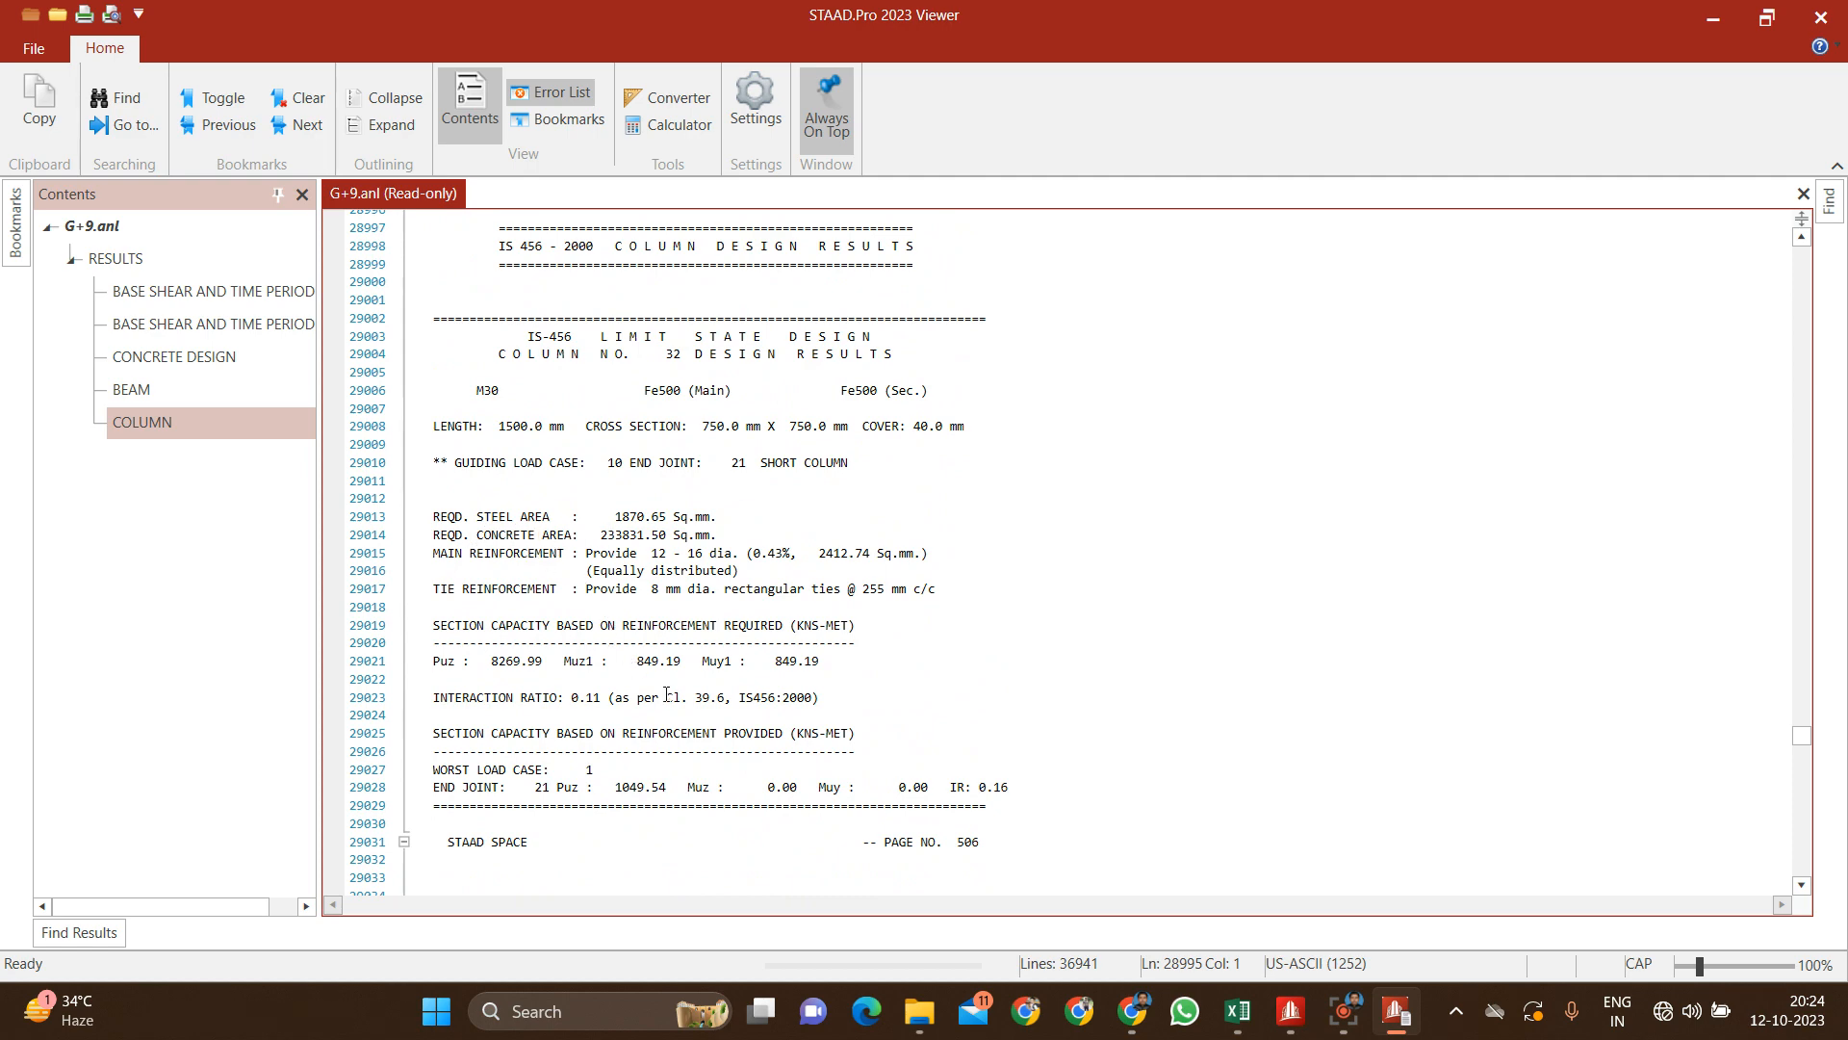
scroll(666, 694, "up", 6)
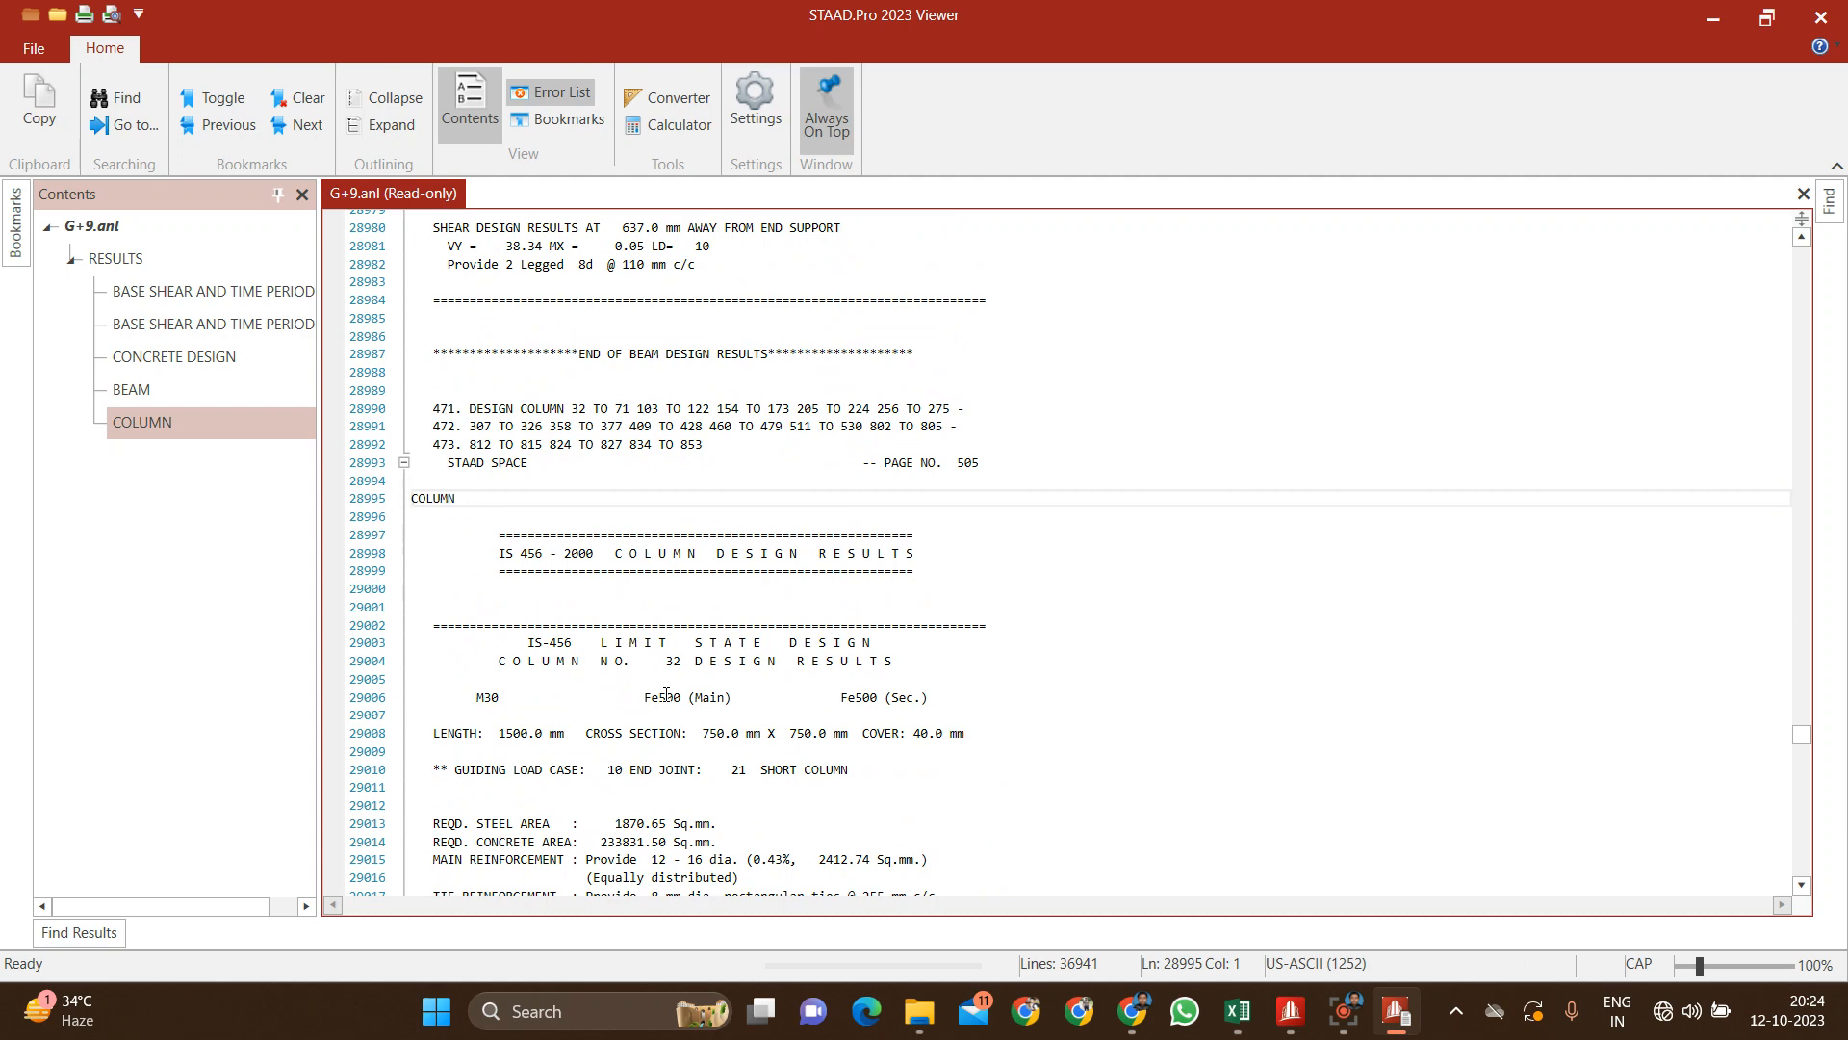
left_click(1820, 17)
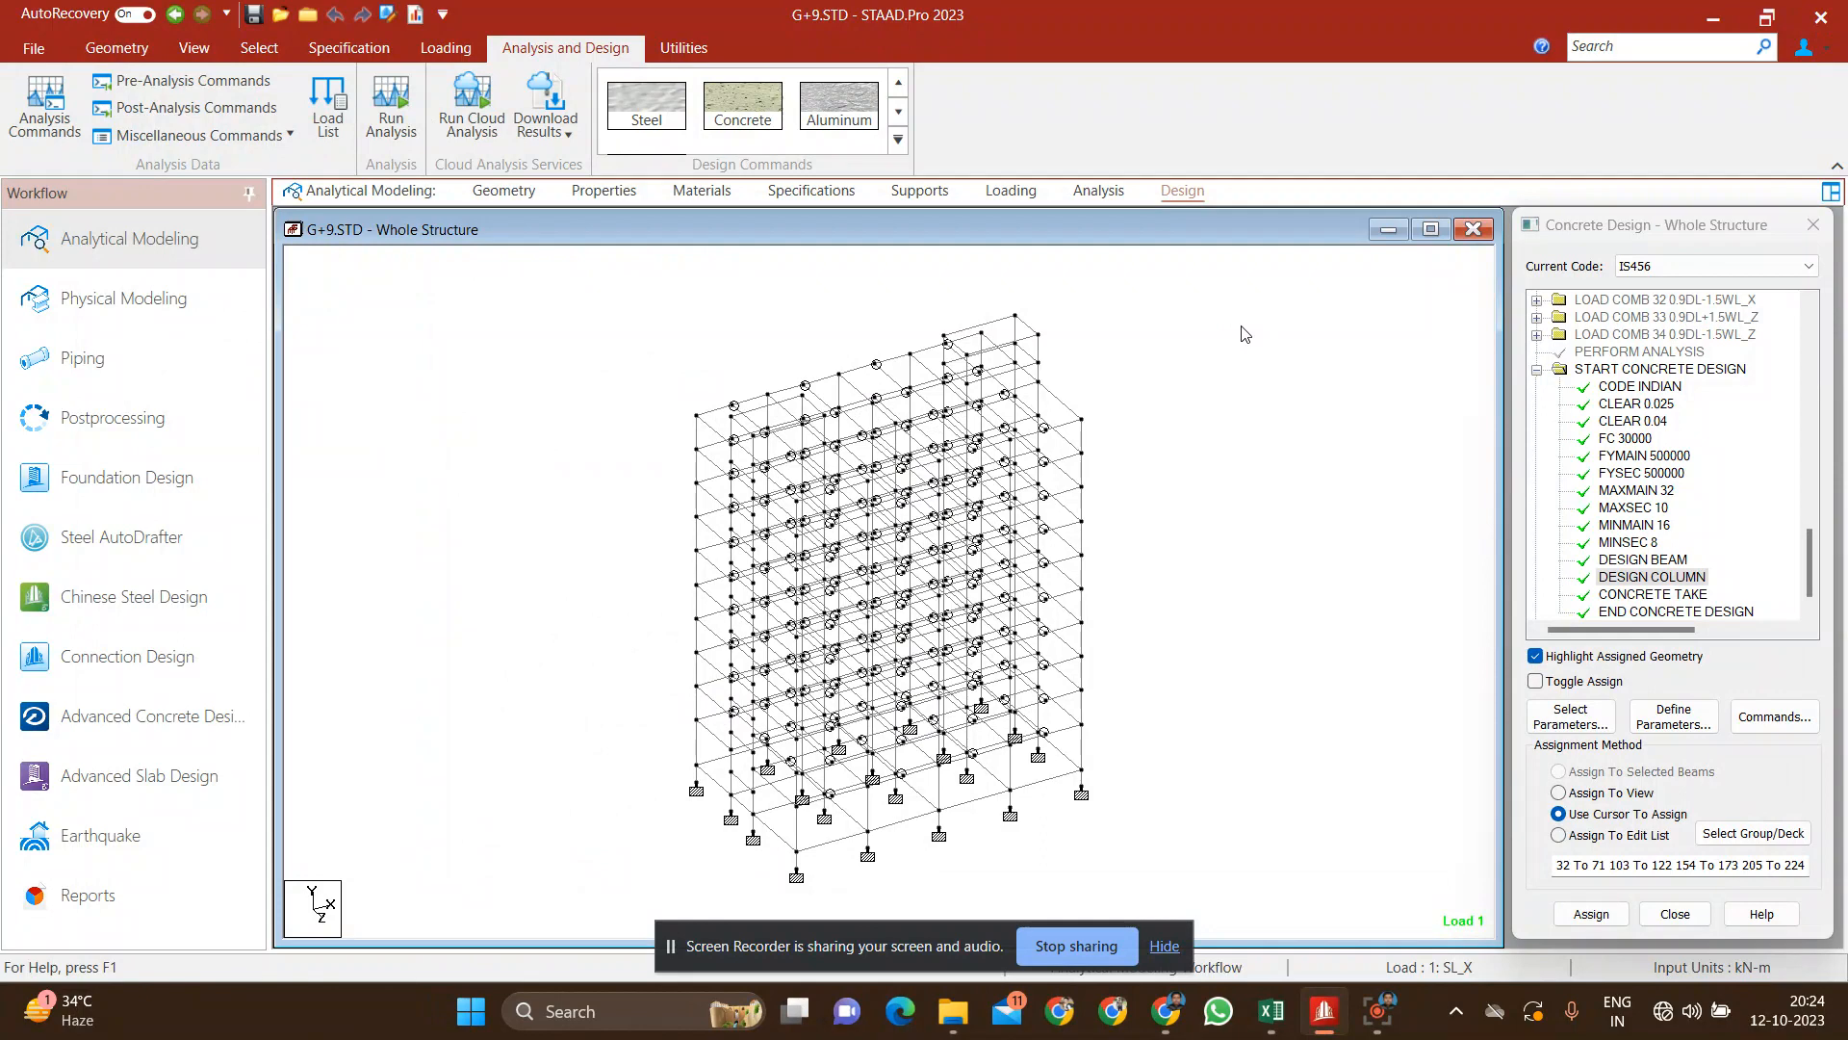
Step: Review the load case details to find the number range of the load combinations
left_click(1023, 196)
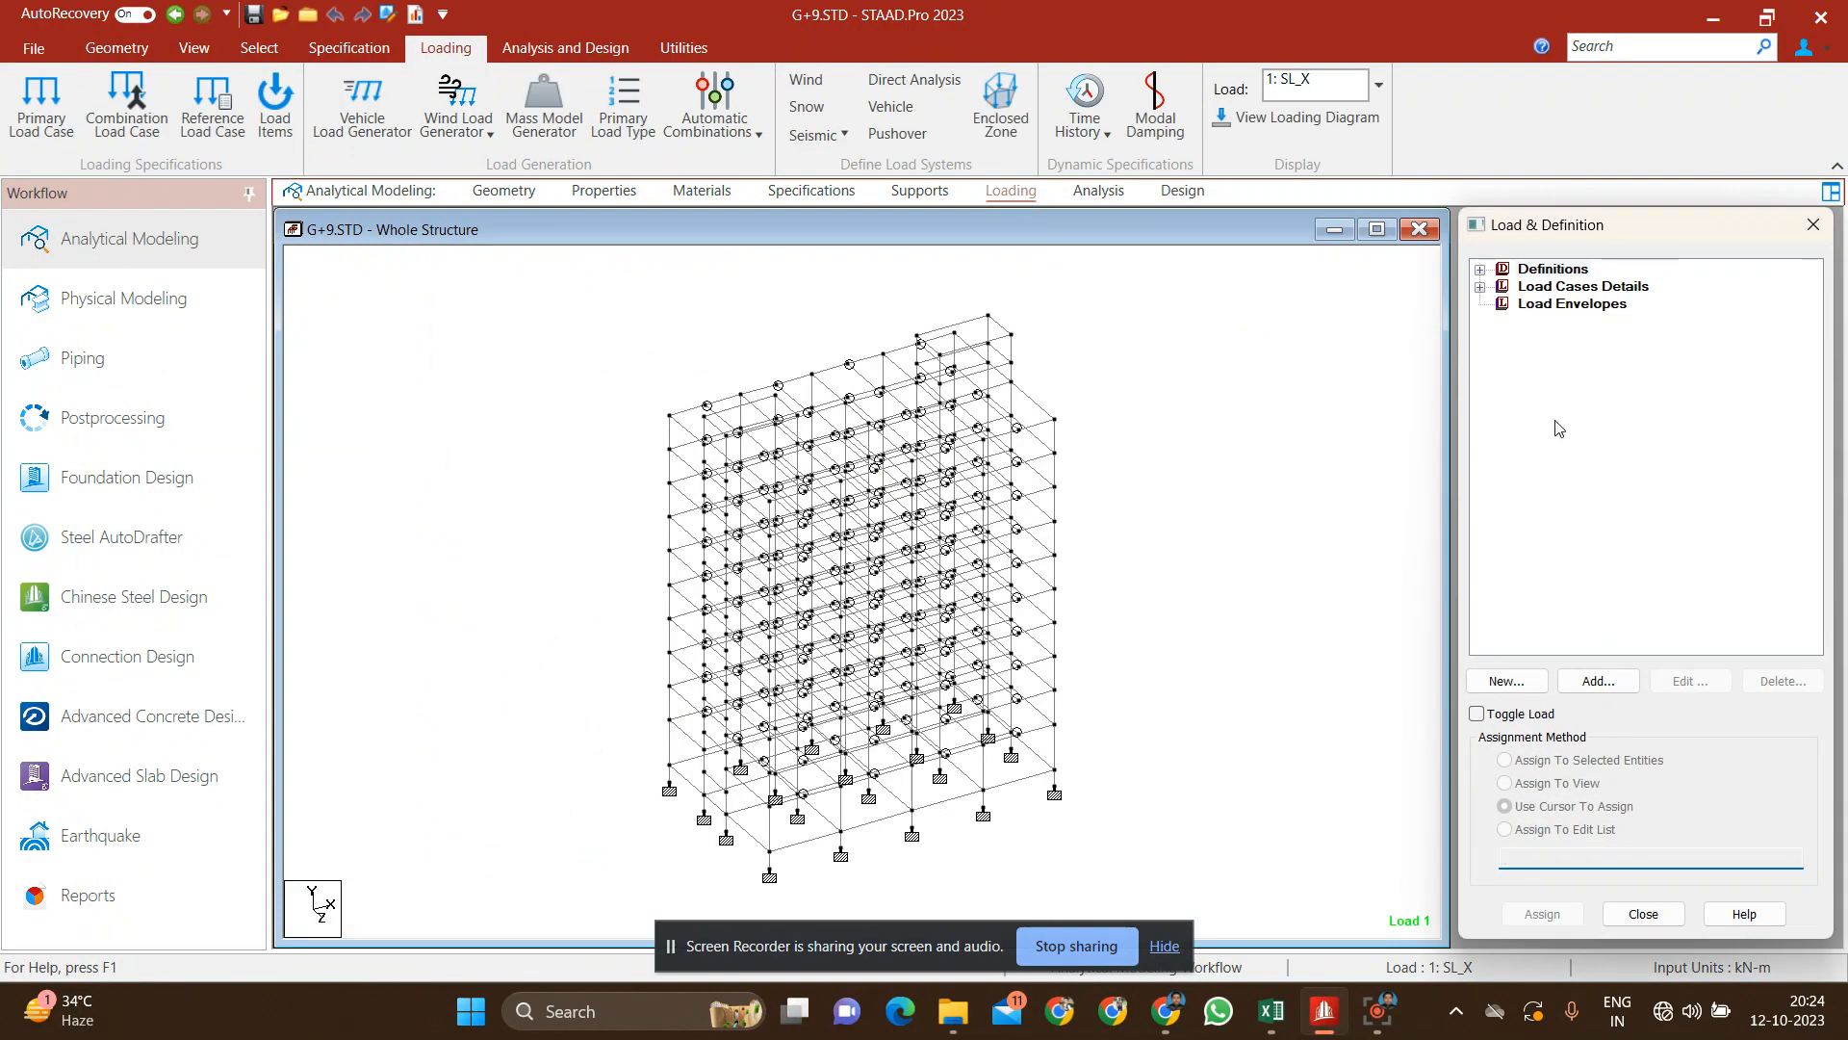
left_click(1483, 291)
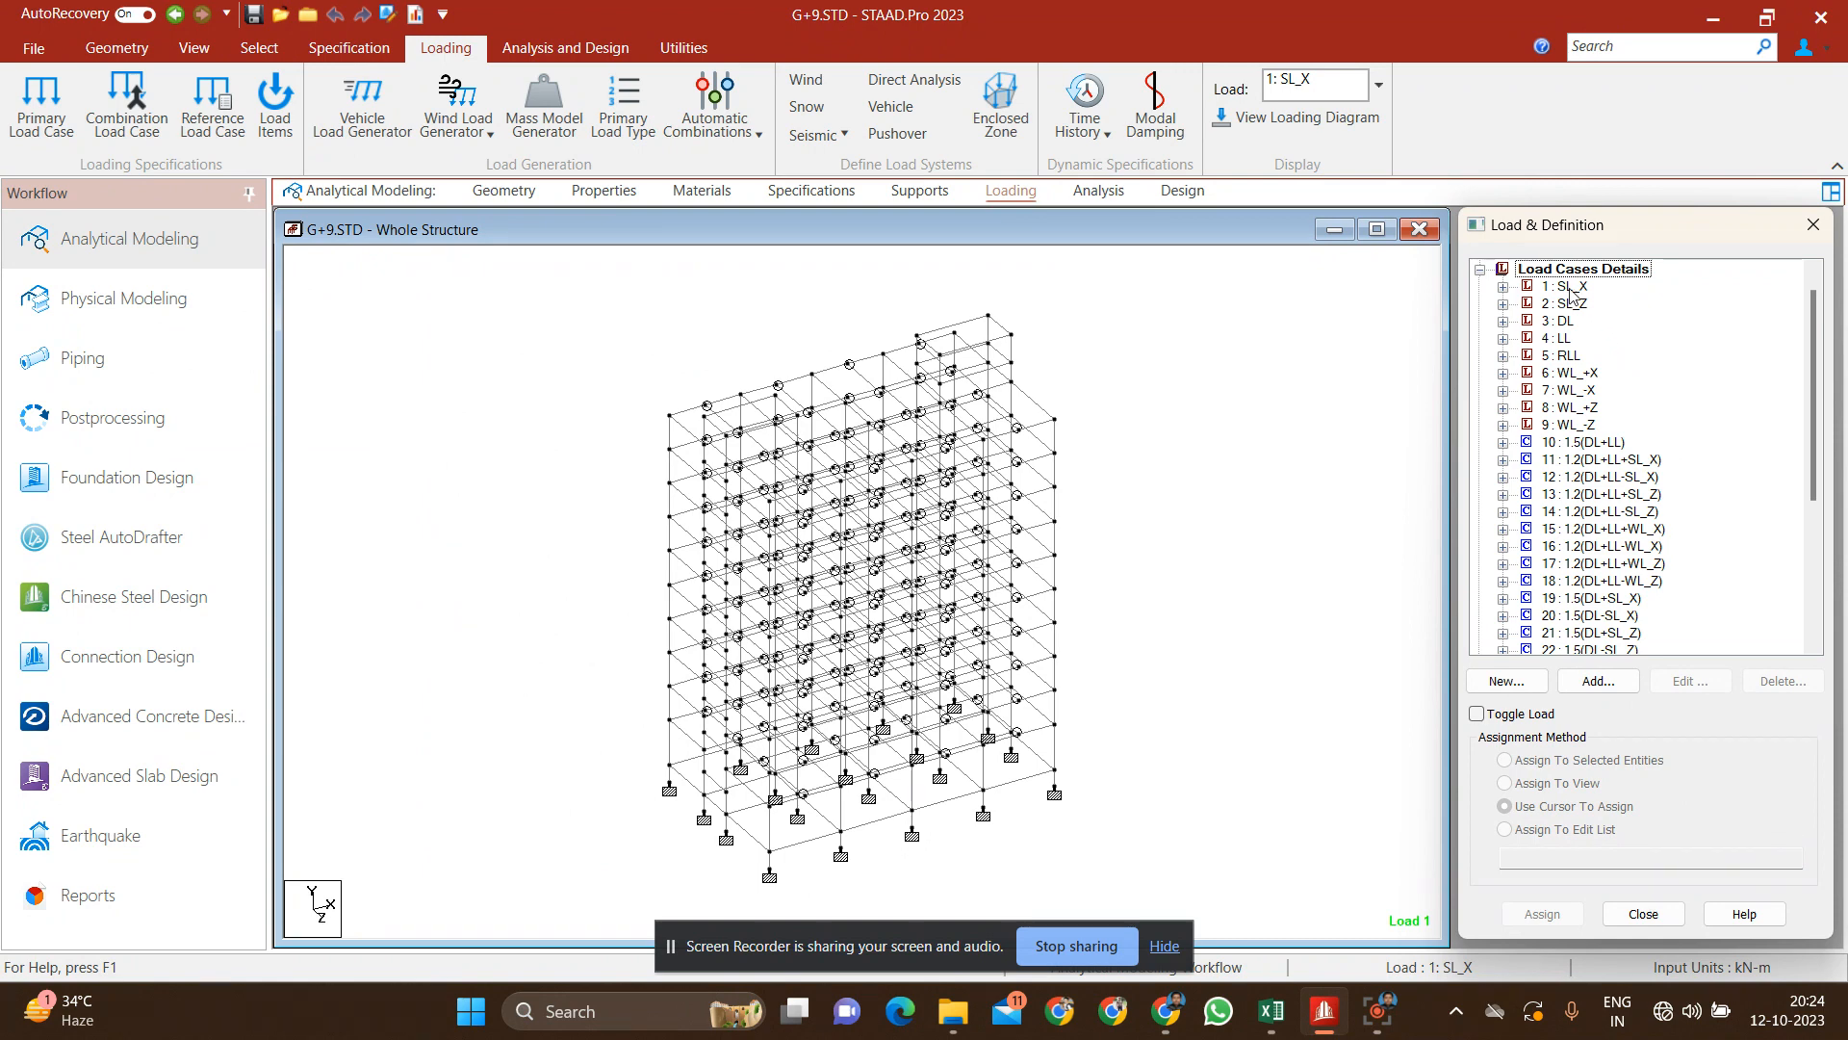
scroll(1634, 589, "down", 2)
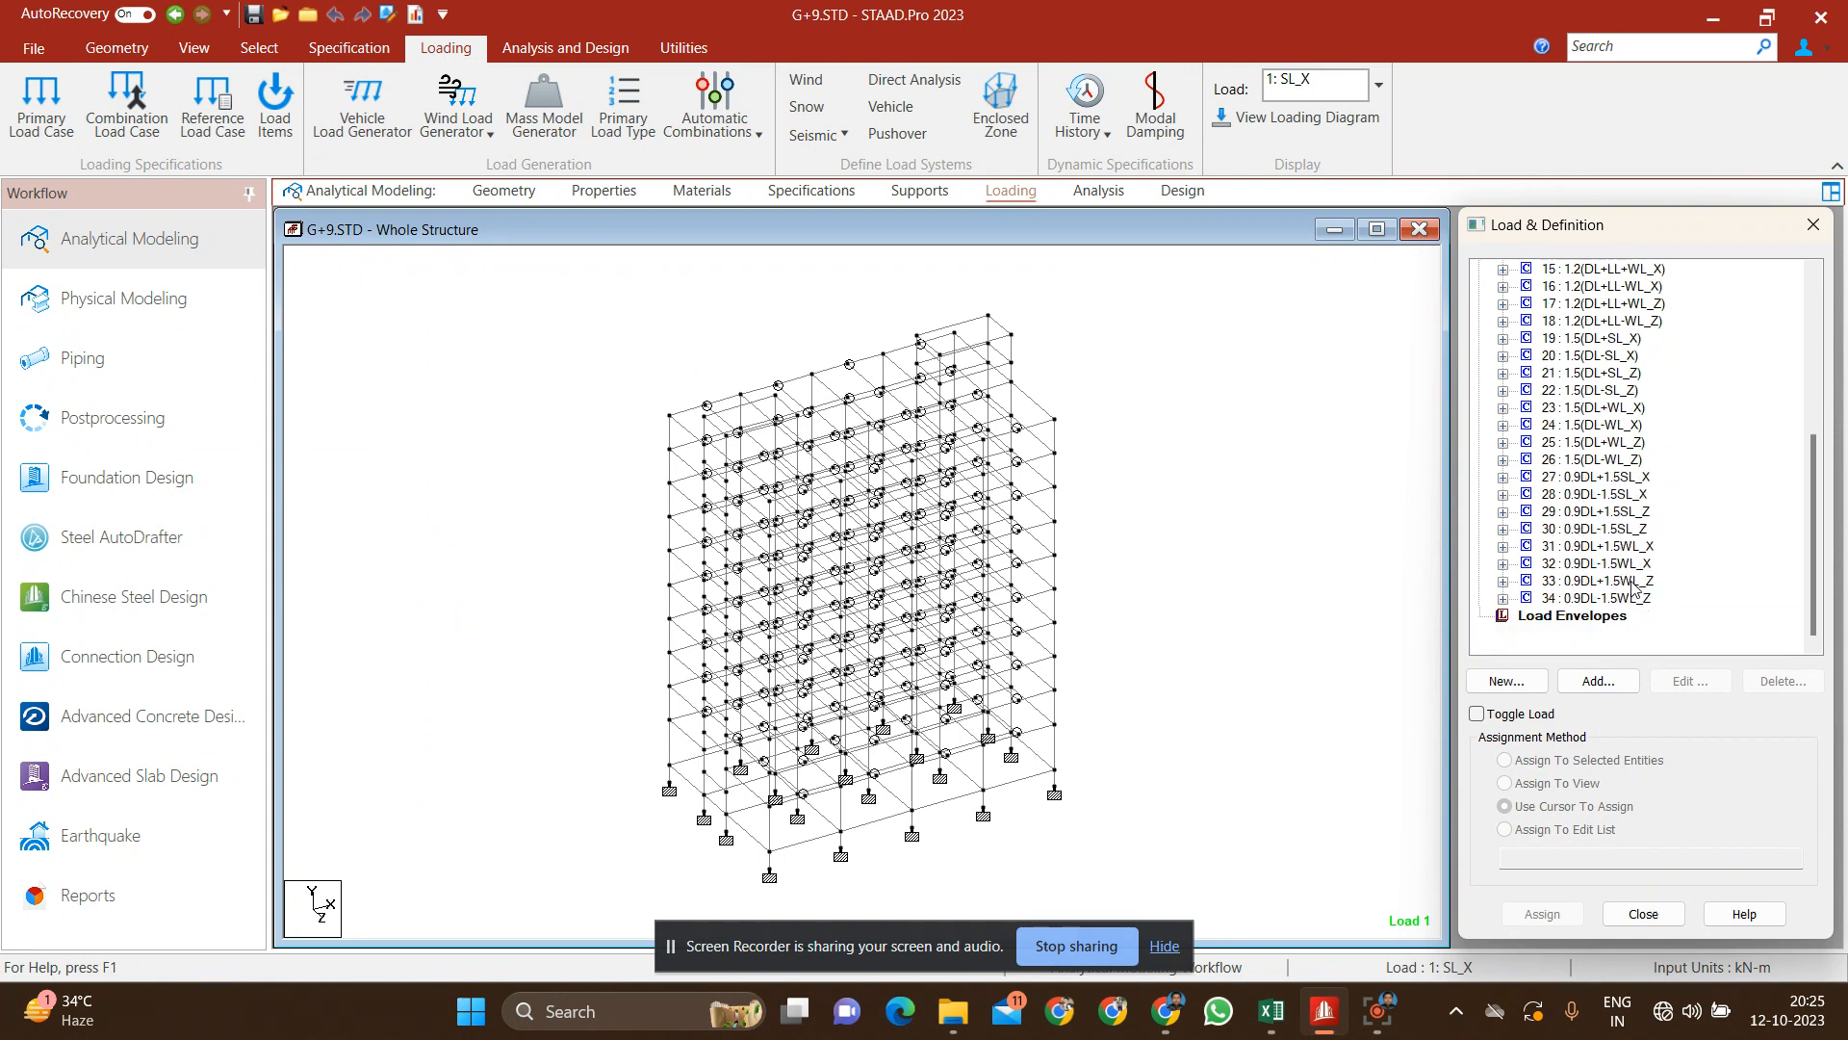
scroll(1633, 589, "down", 1)
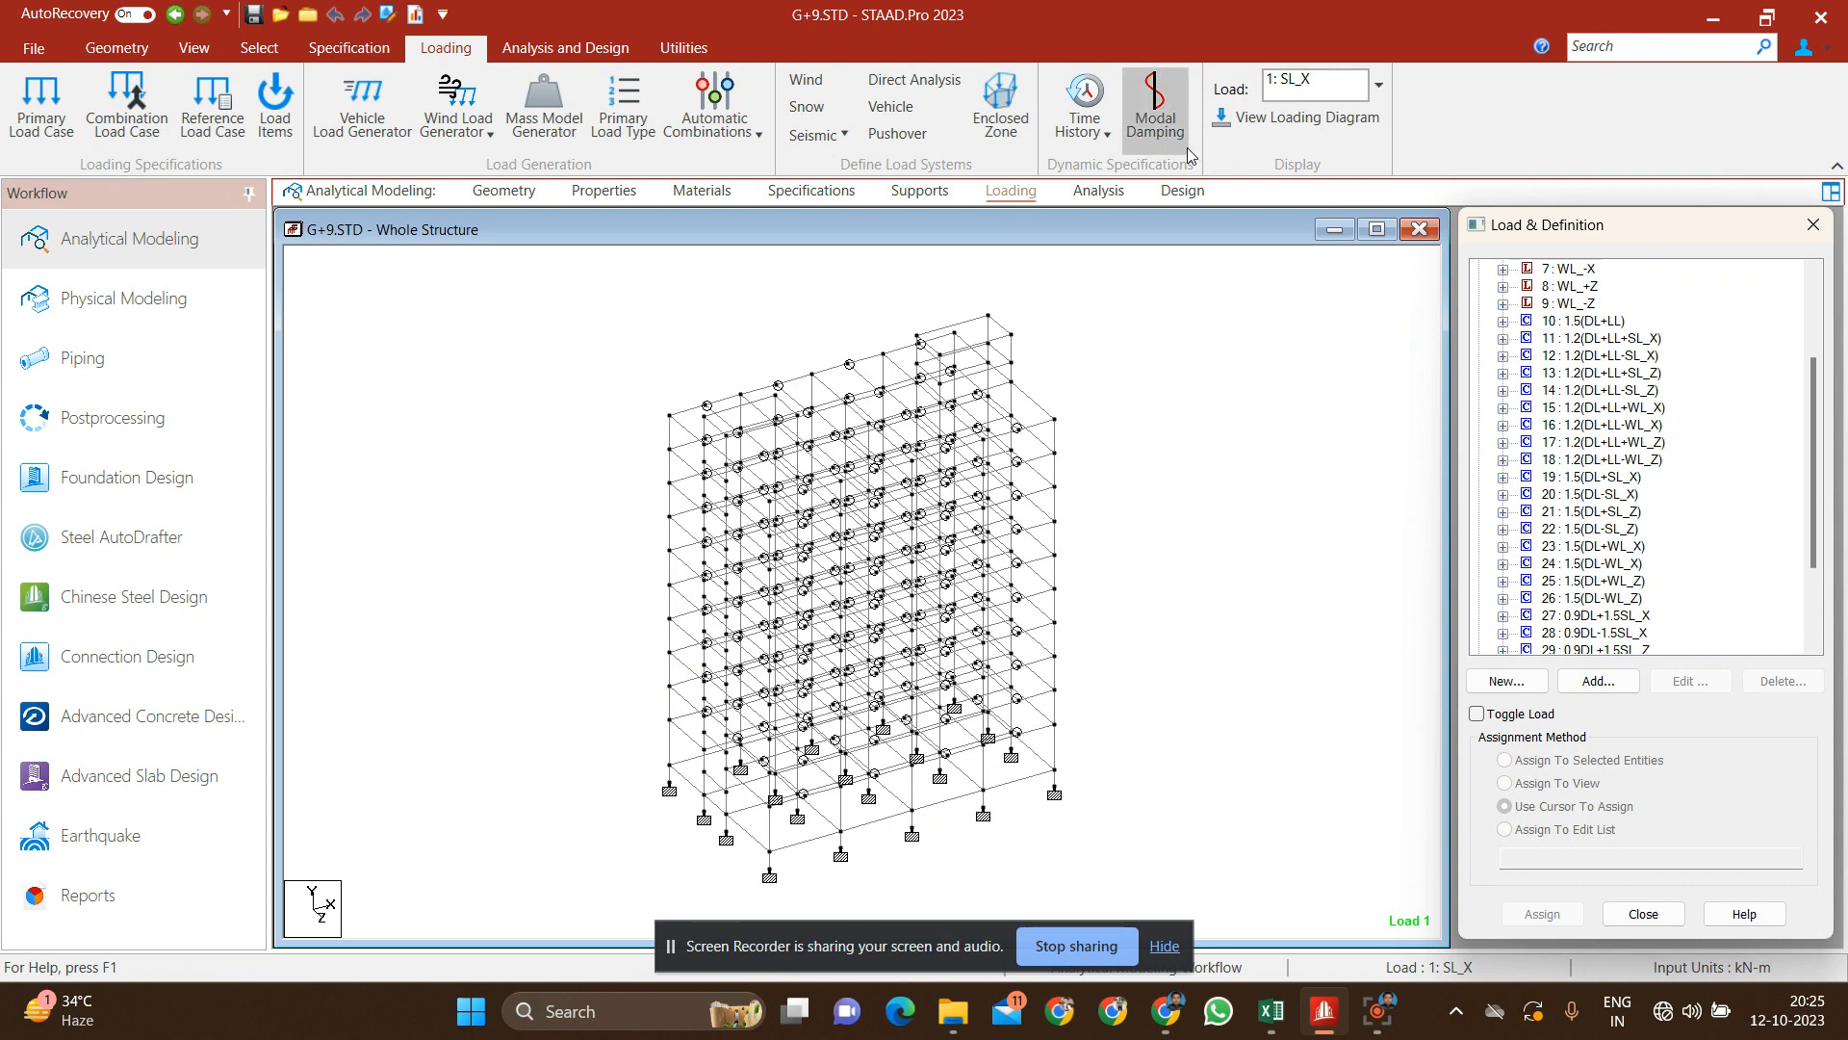
Step: Open the model's command file in the editor and insert a LOAD LIST line directly below PERFORM ANALYSIS
left_click(684, 53)
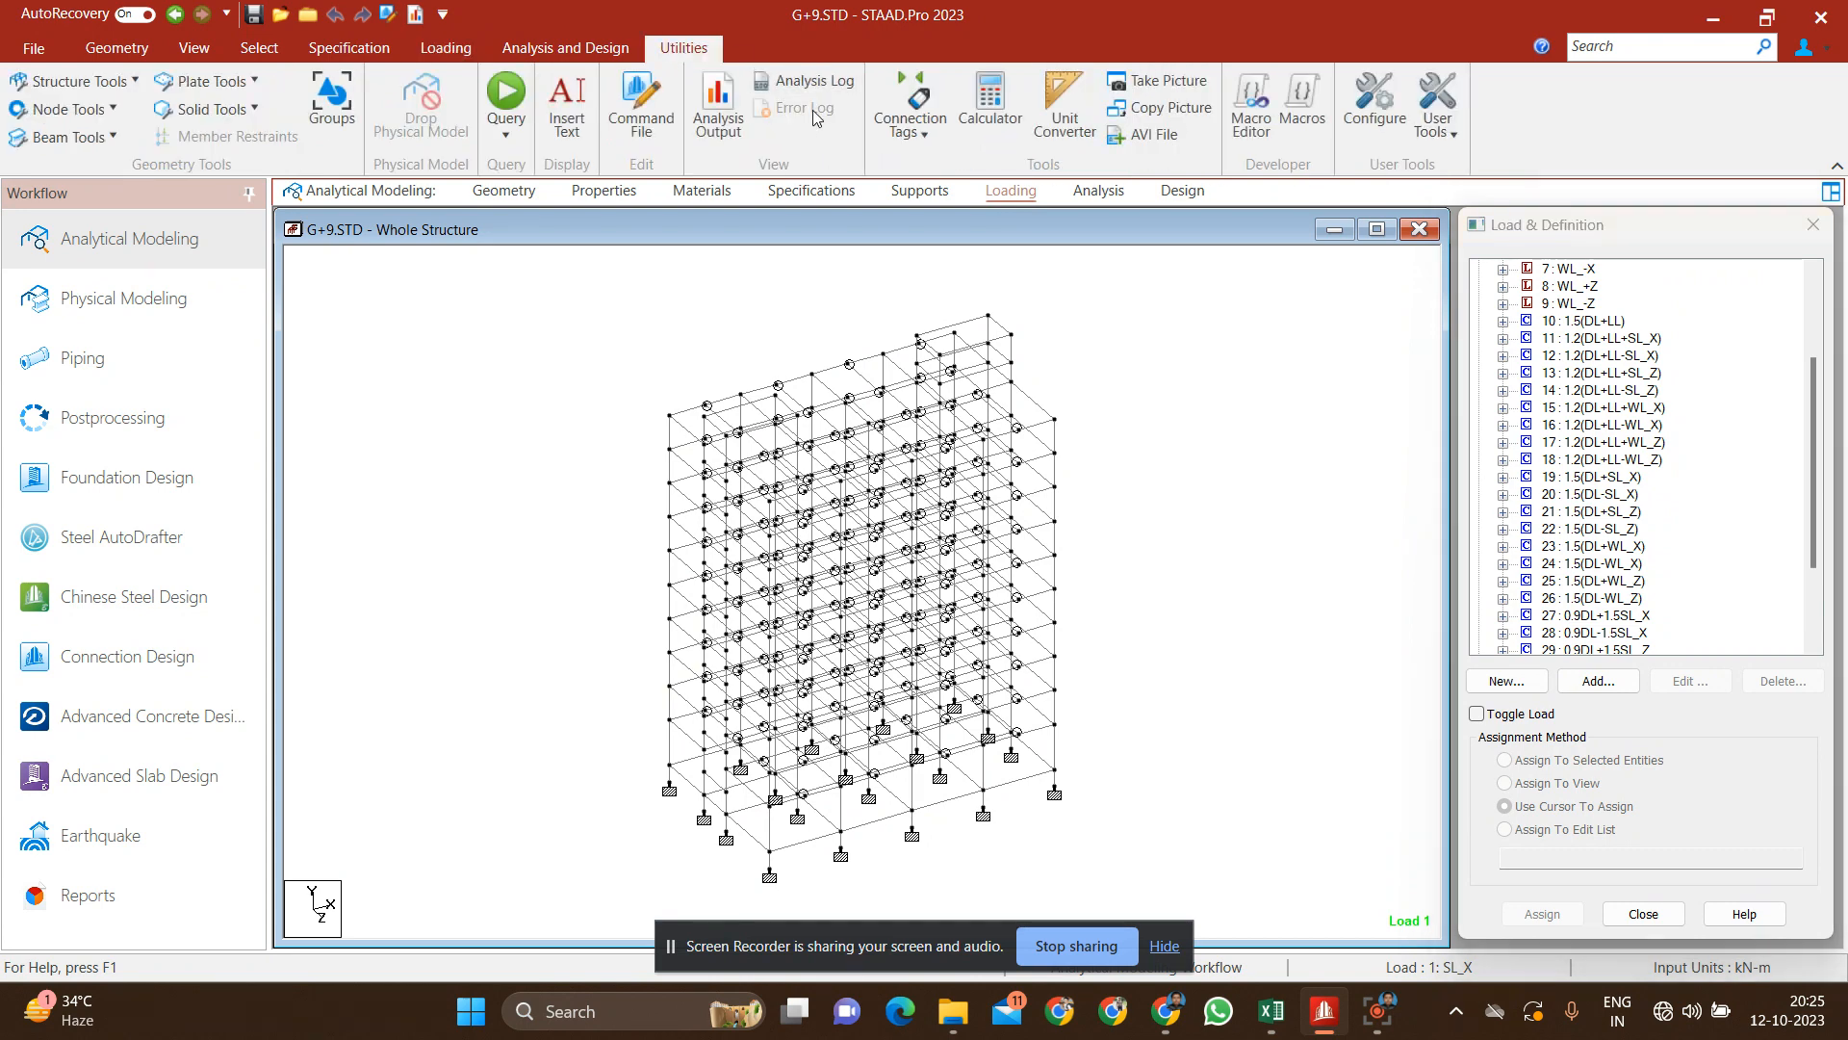
left_click(643, 115)
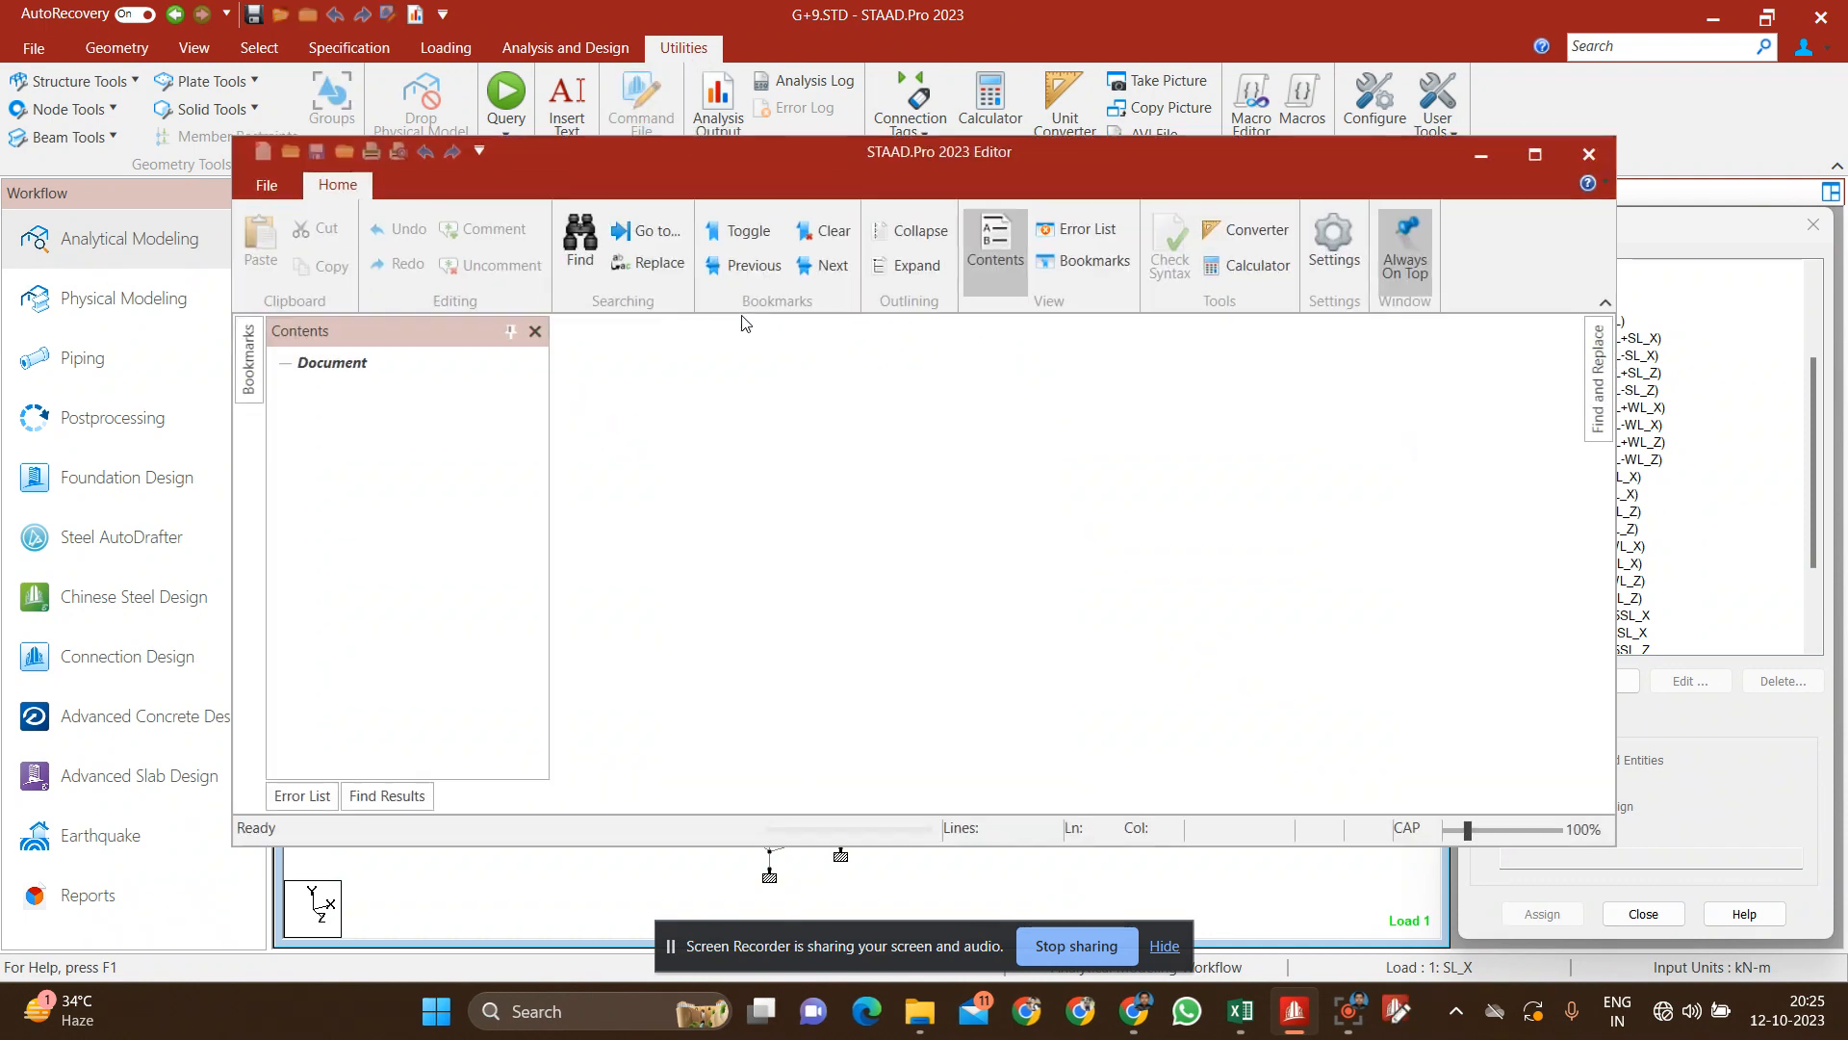
left_click(1537, 154)
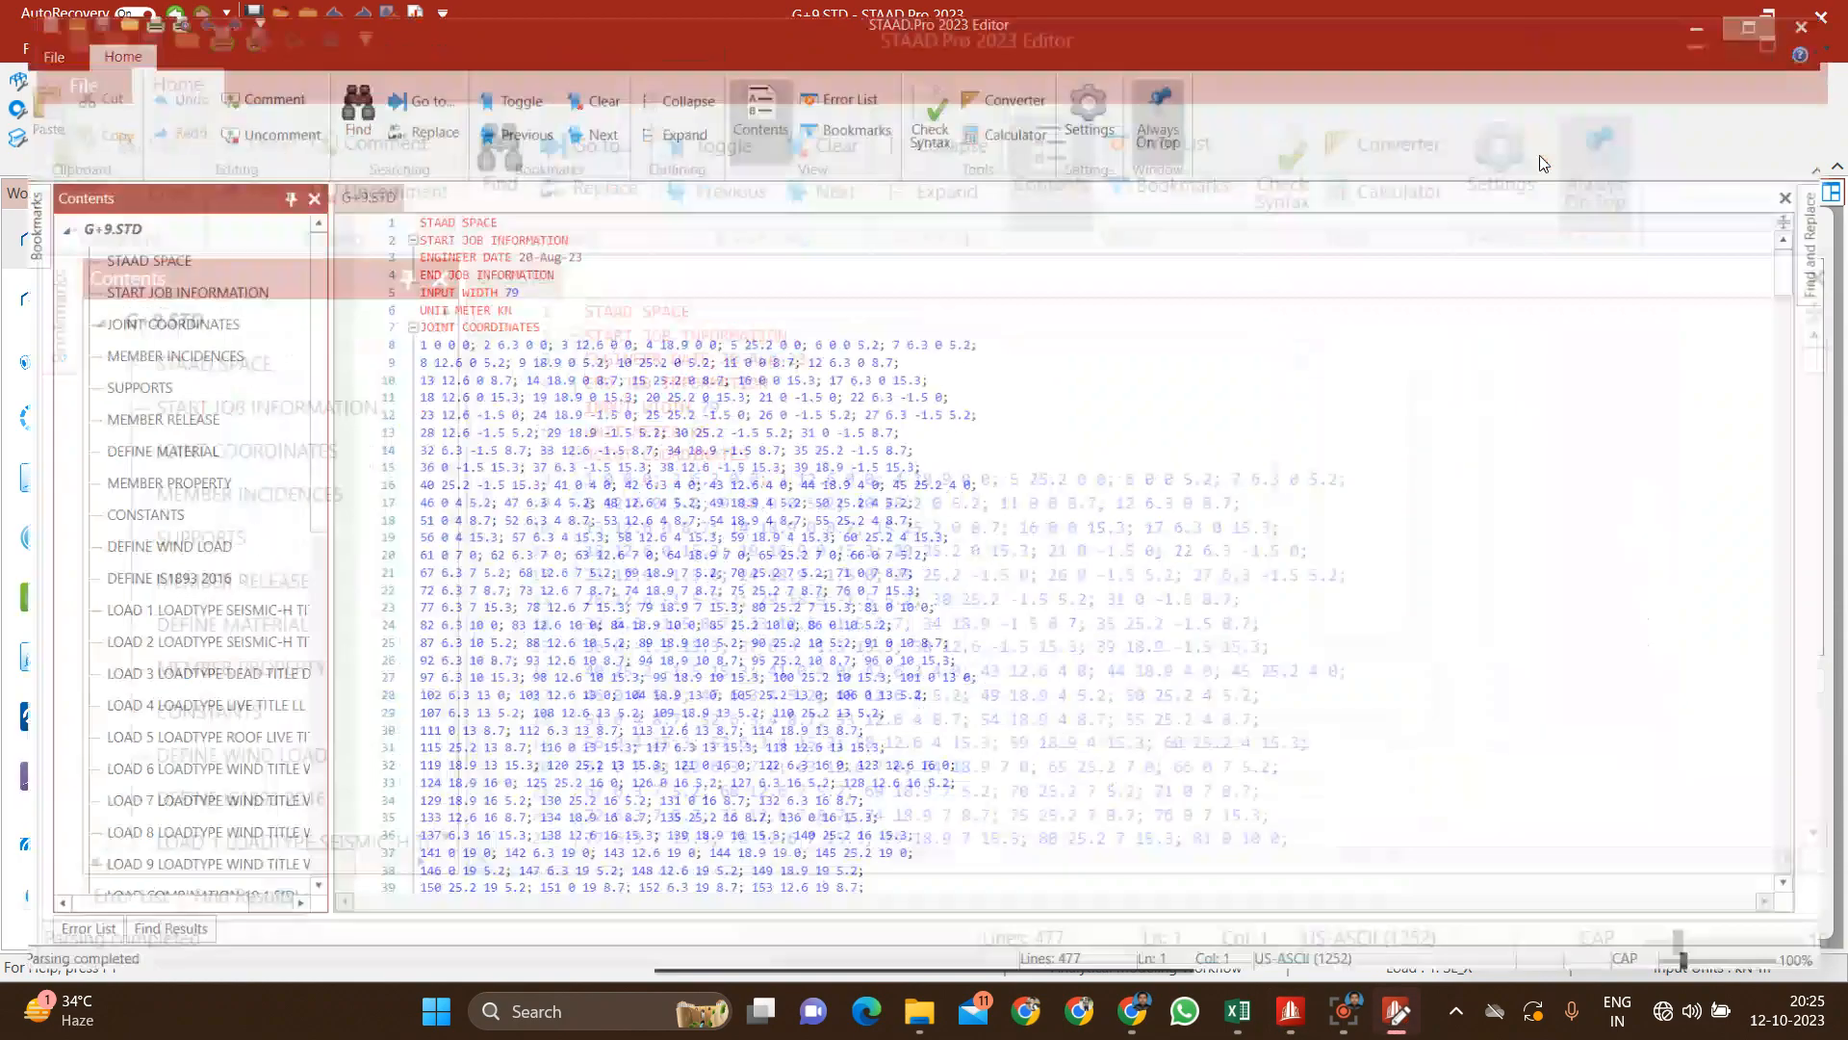
scroll(1164, 539, "down", 20)
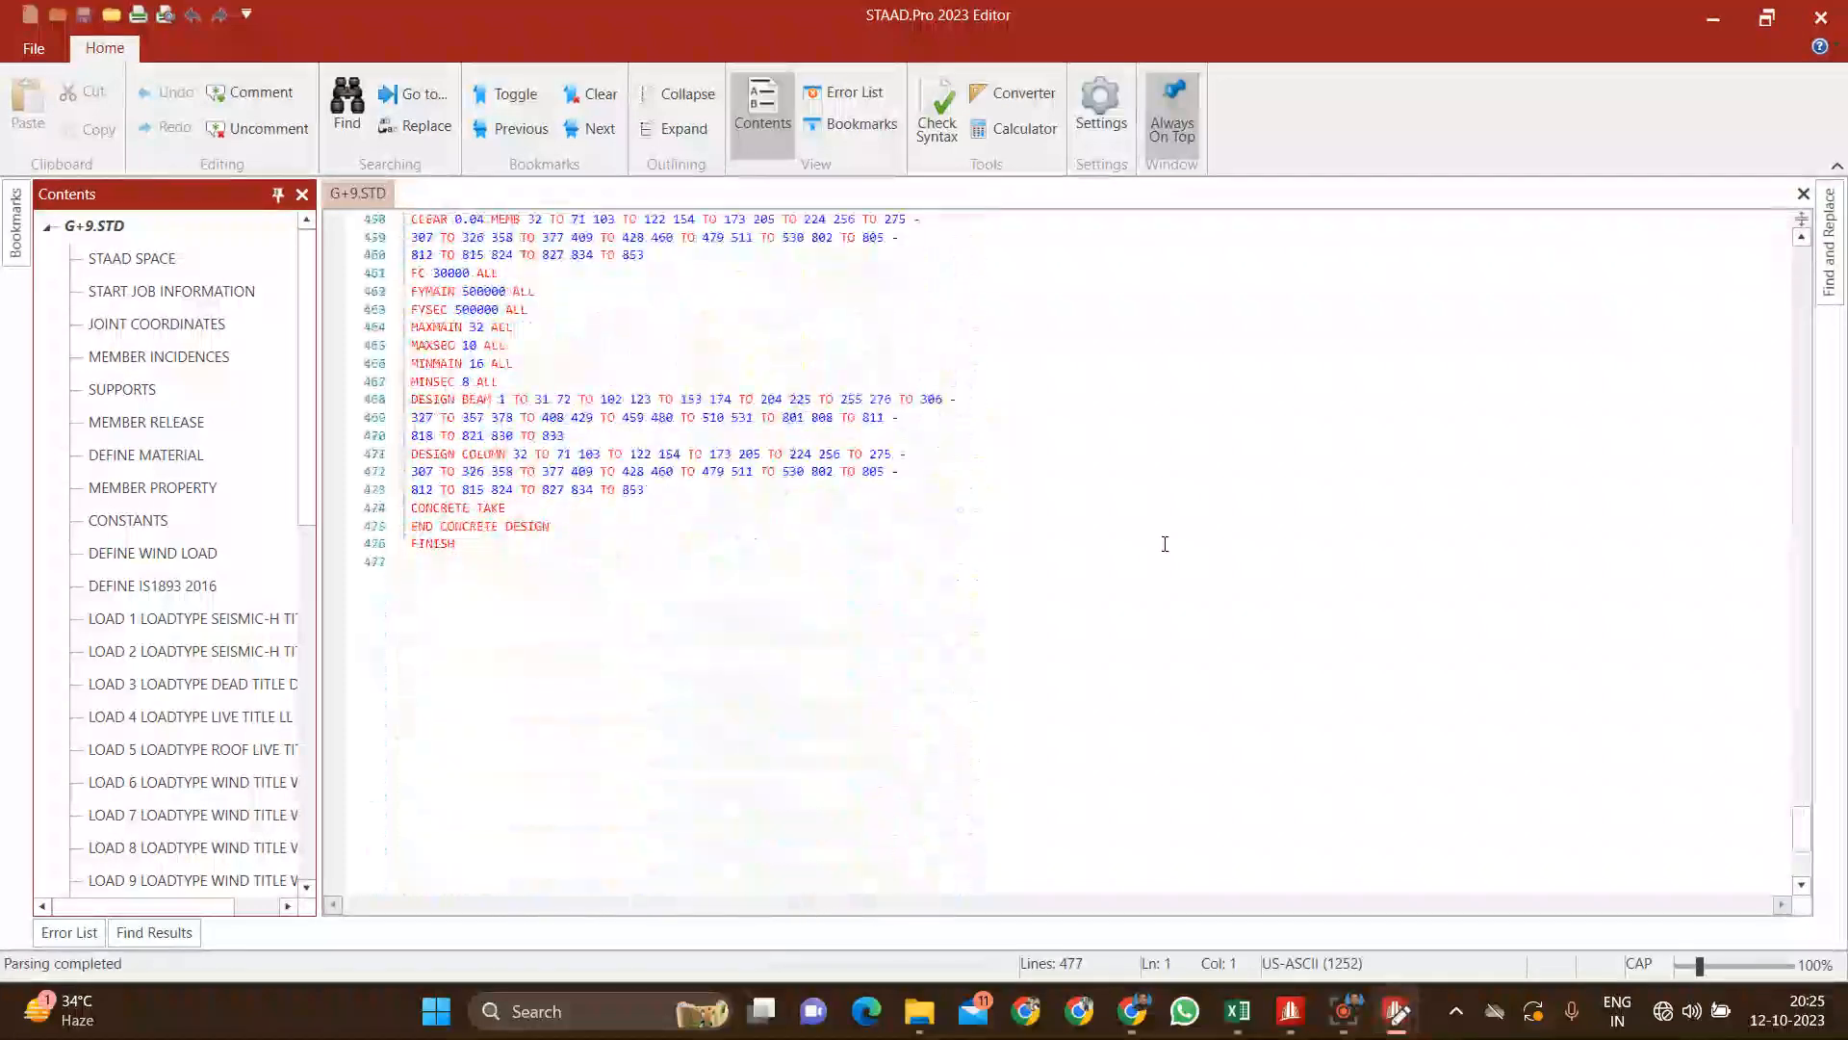
scroll(1164, 544, "down", 6)
scroll(1165, 544, "up", 8)
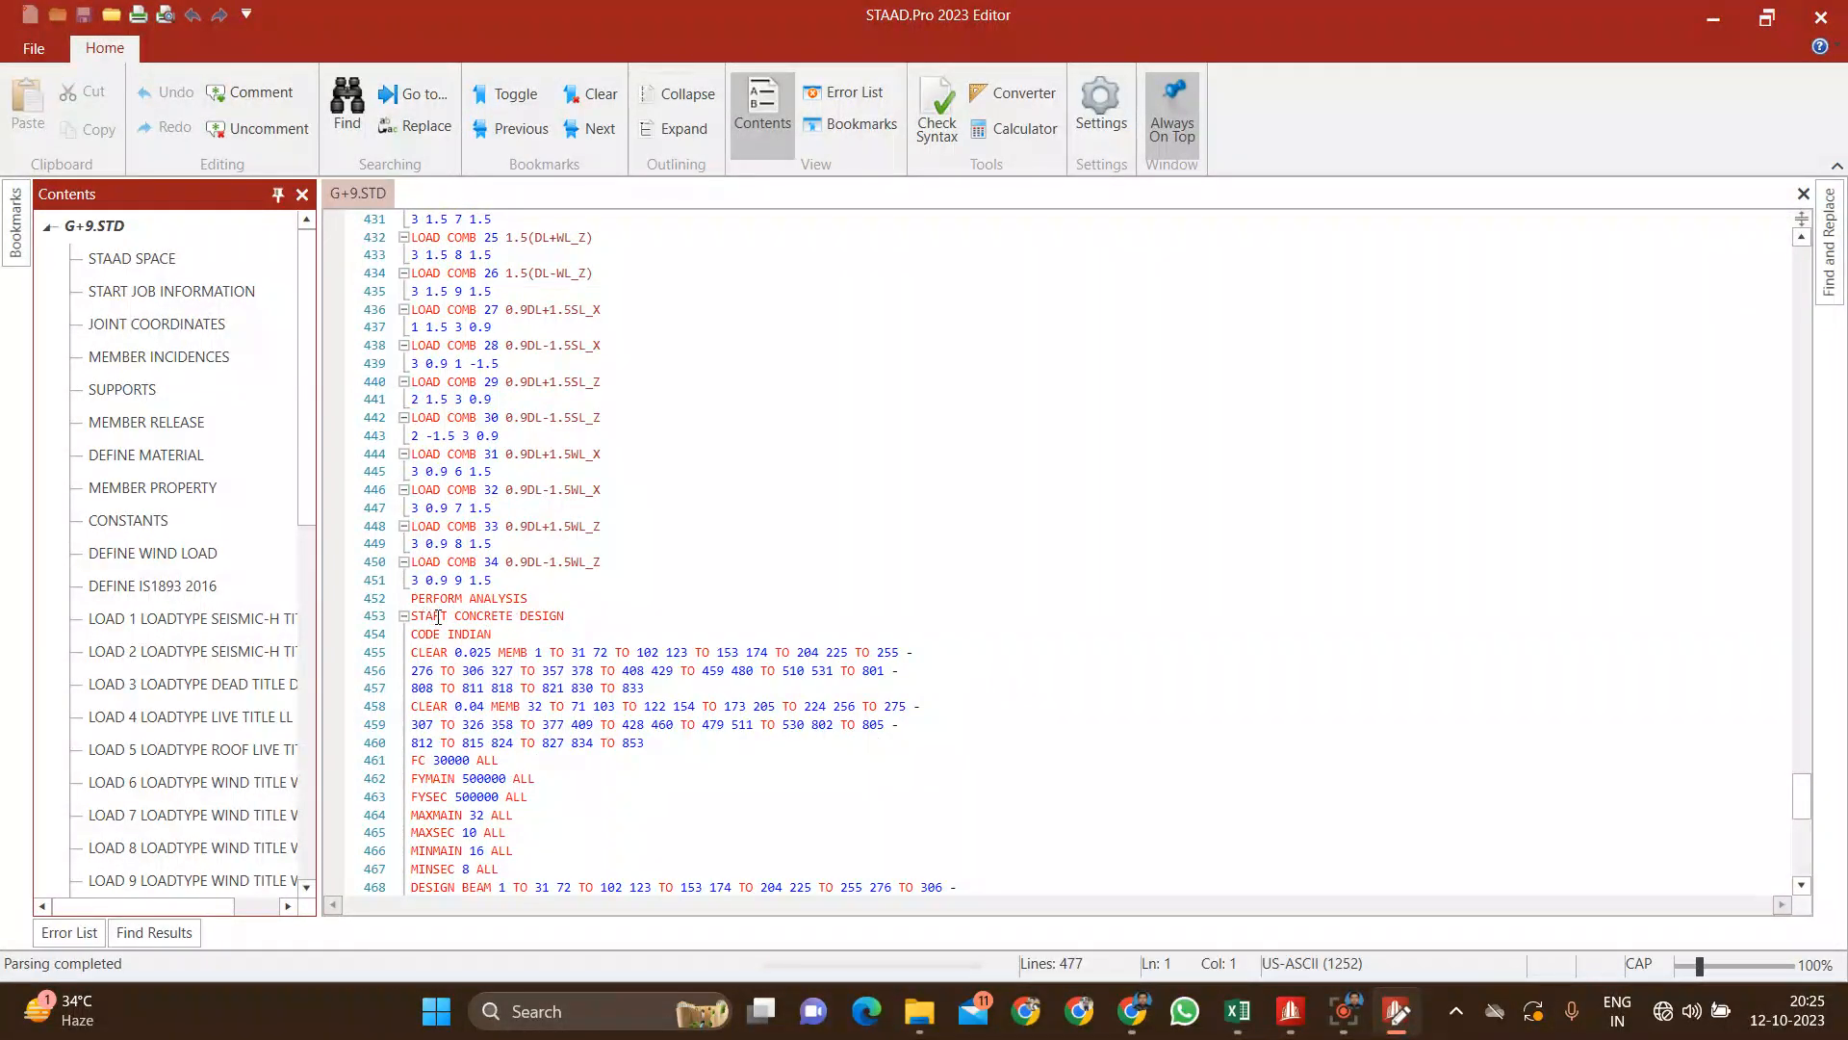
left_click(551, 597)
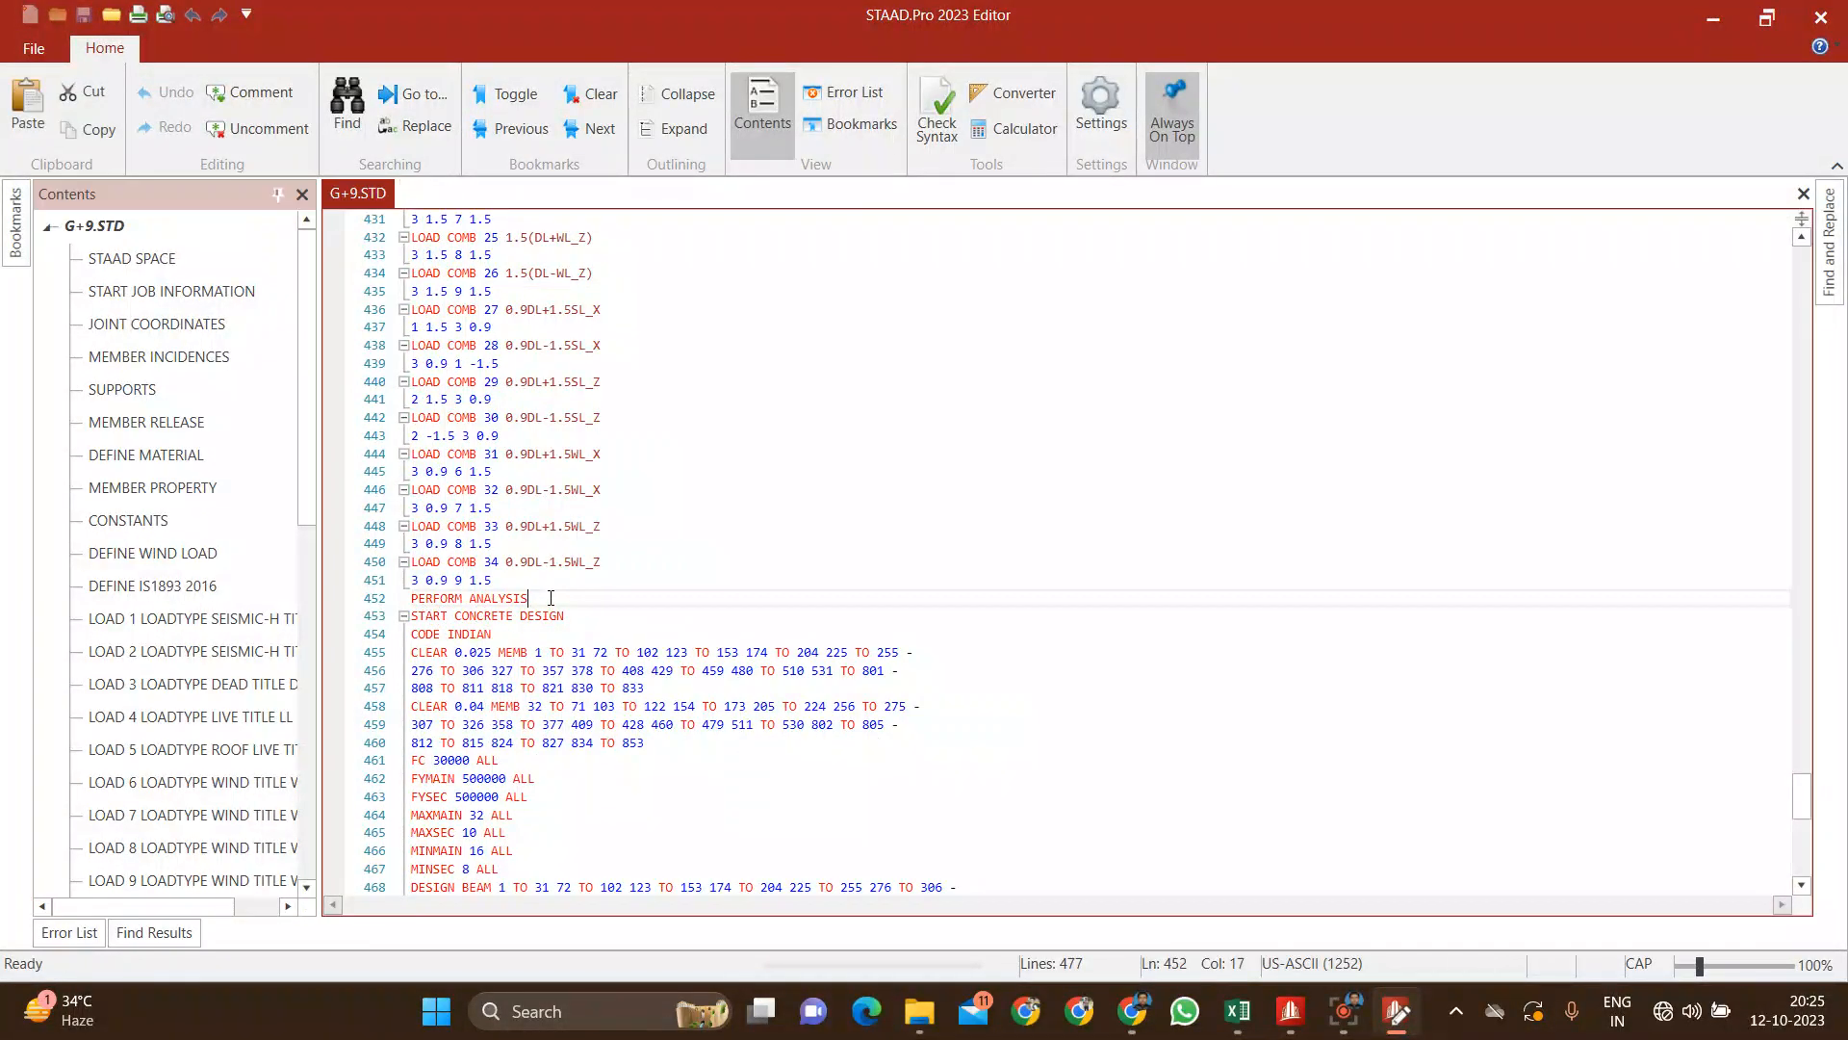
key("Return")
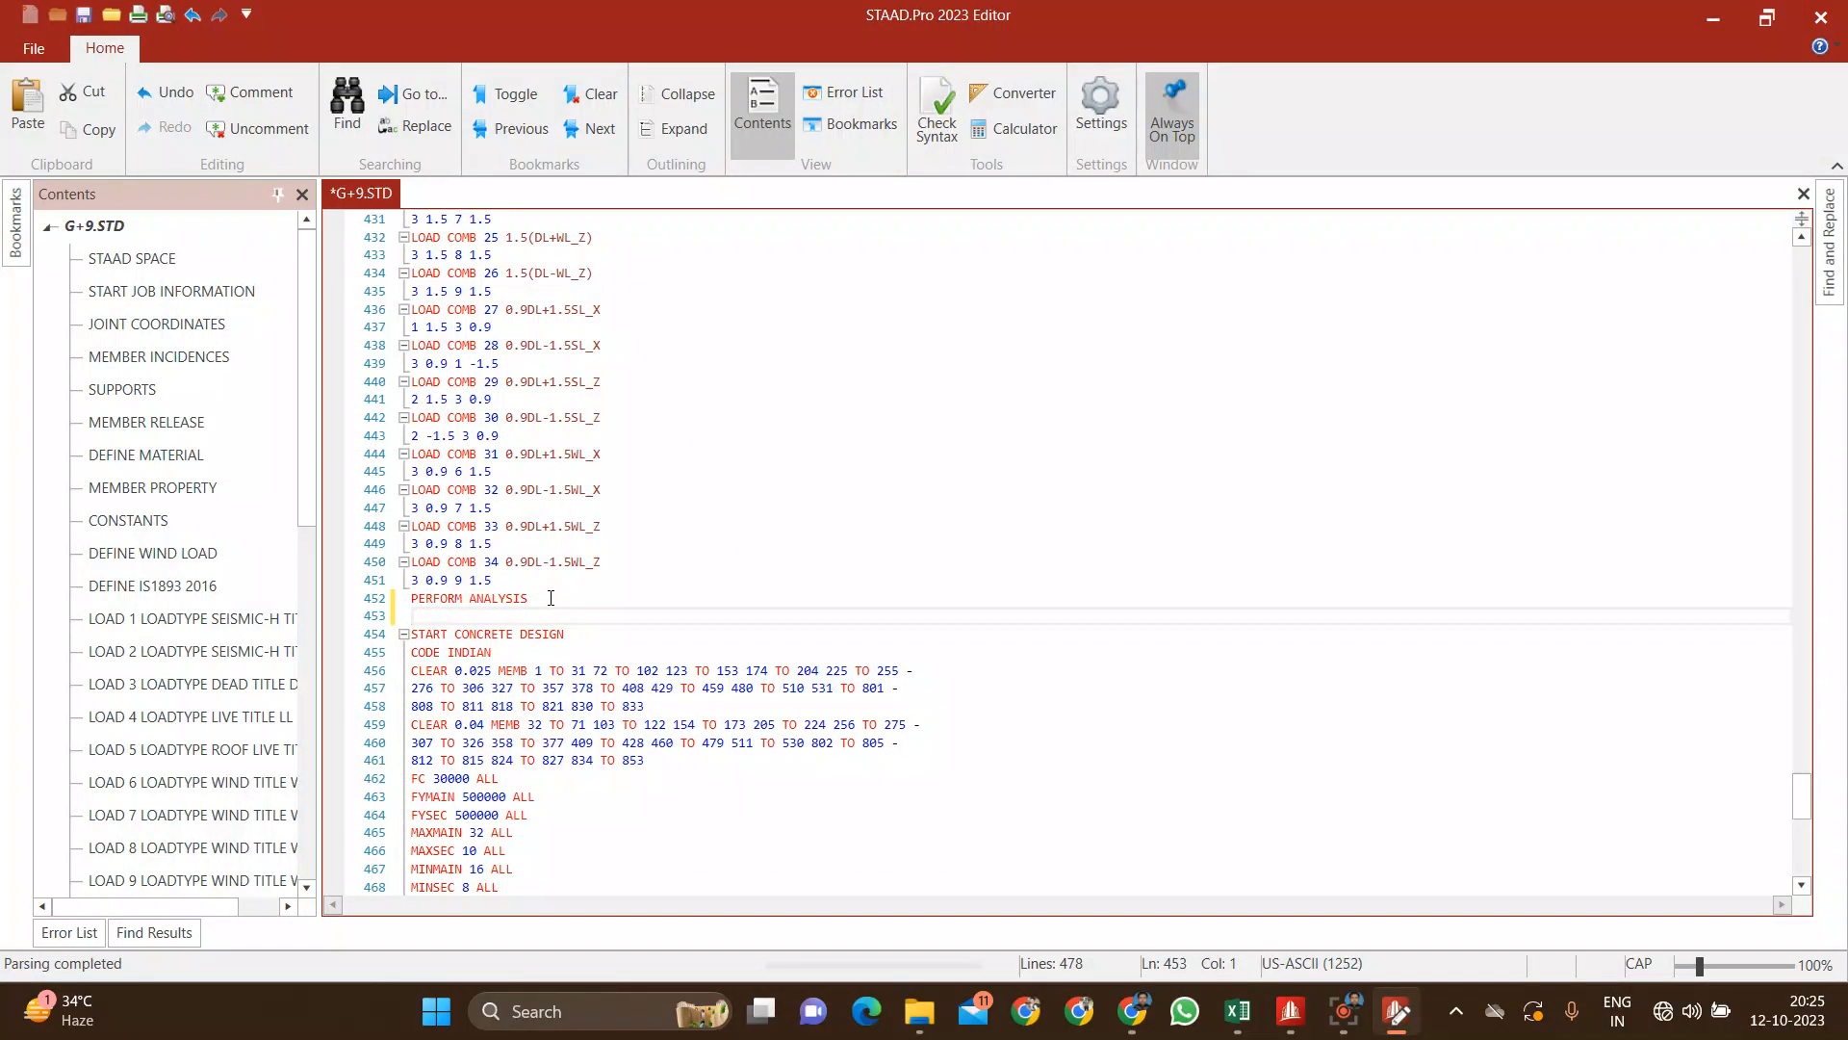
type("LOAD LIST")
Step: Complete the LOAD LIST line with the combination range 10 TO 34, and save and close the command file
left_click(644, 492)
scroll(649, 491, "up", 20)
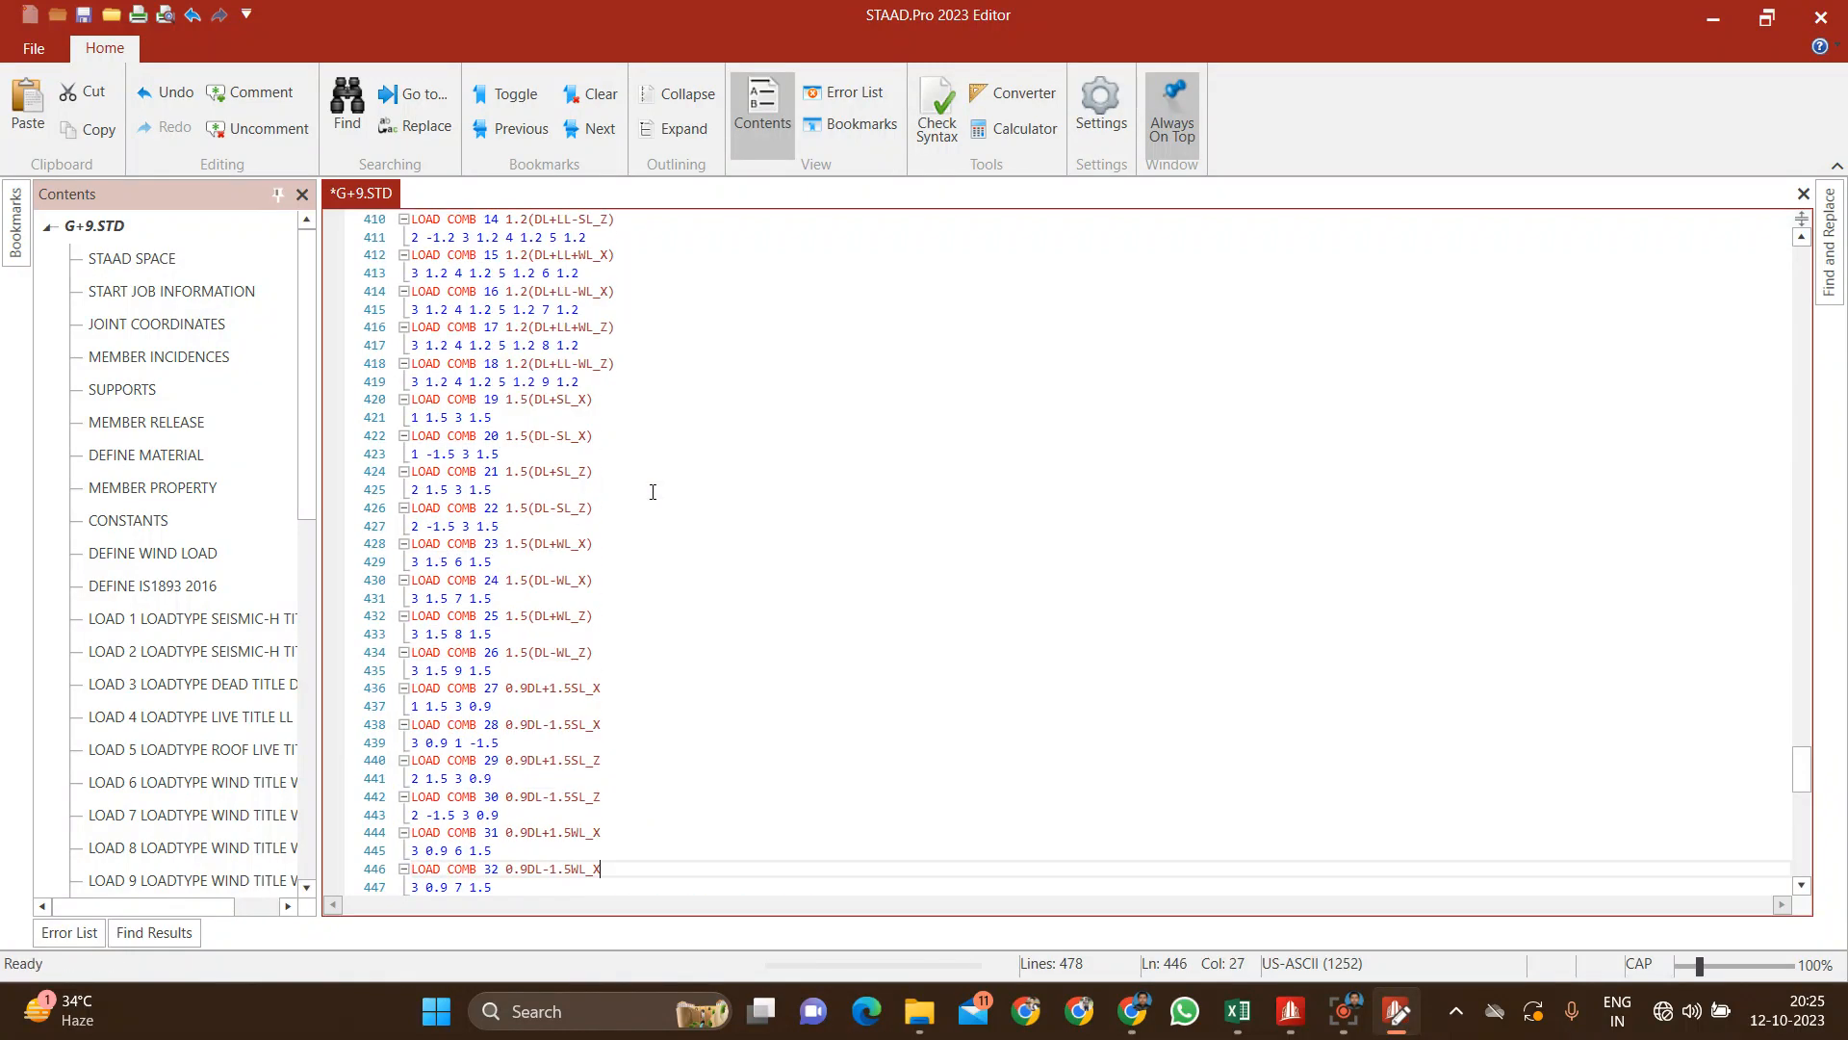
scroll(652, 492, "down", 10)
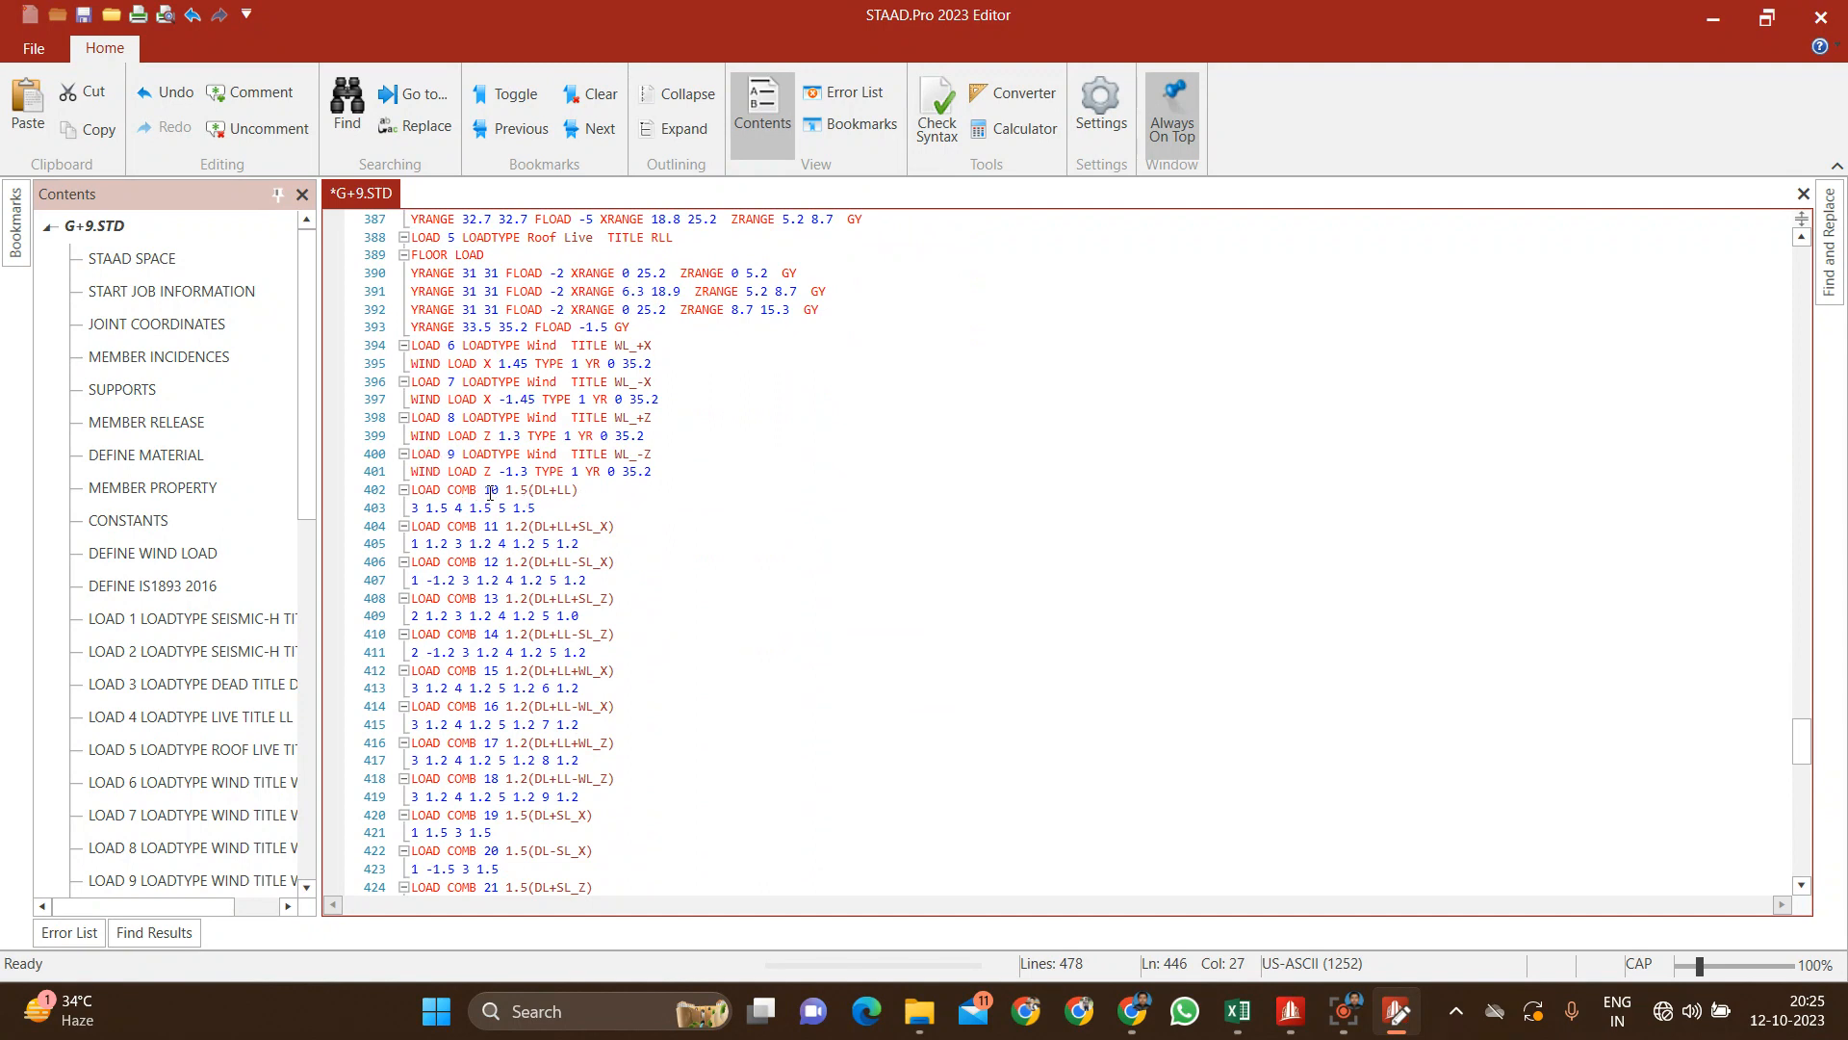
scroll(491, 493, "down", 16)
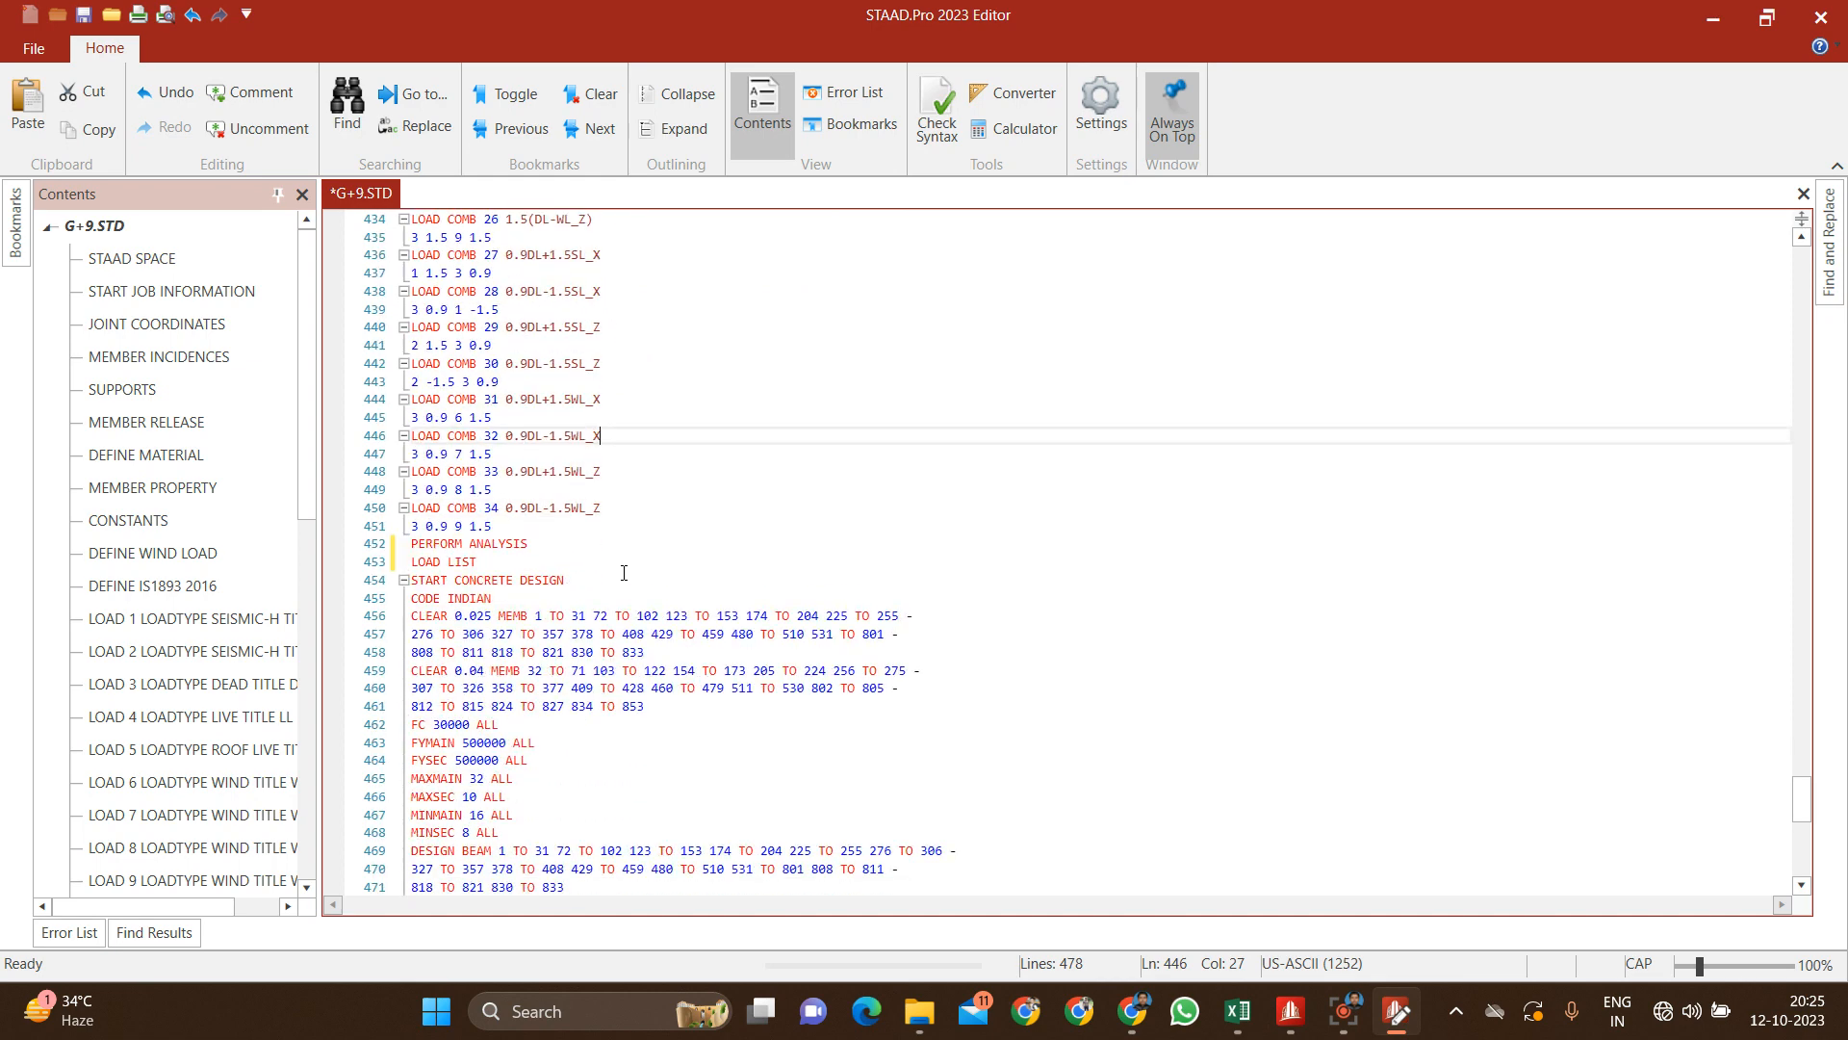
scroll(591, 484, "up", 1)
left_click(503, 560)
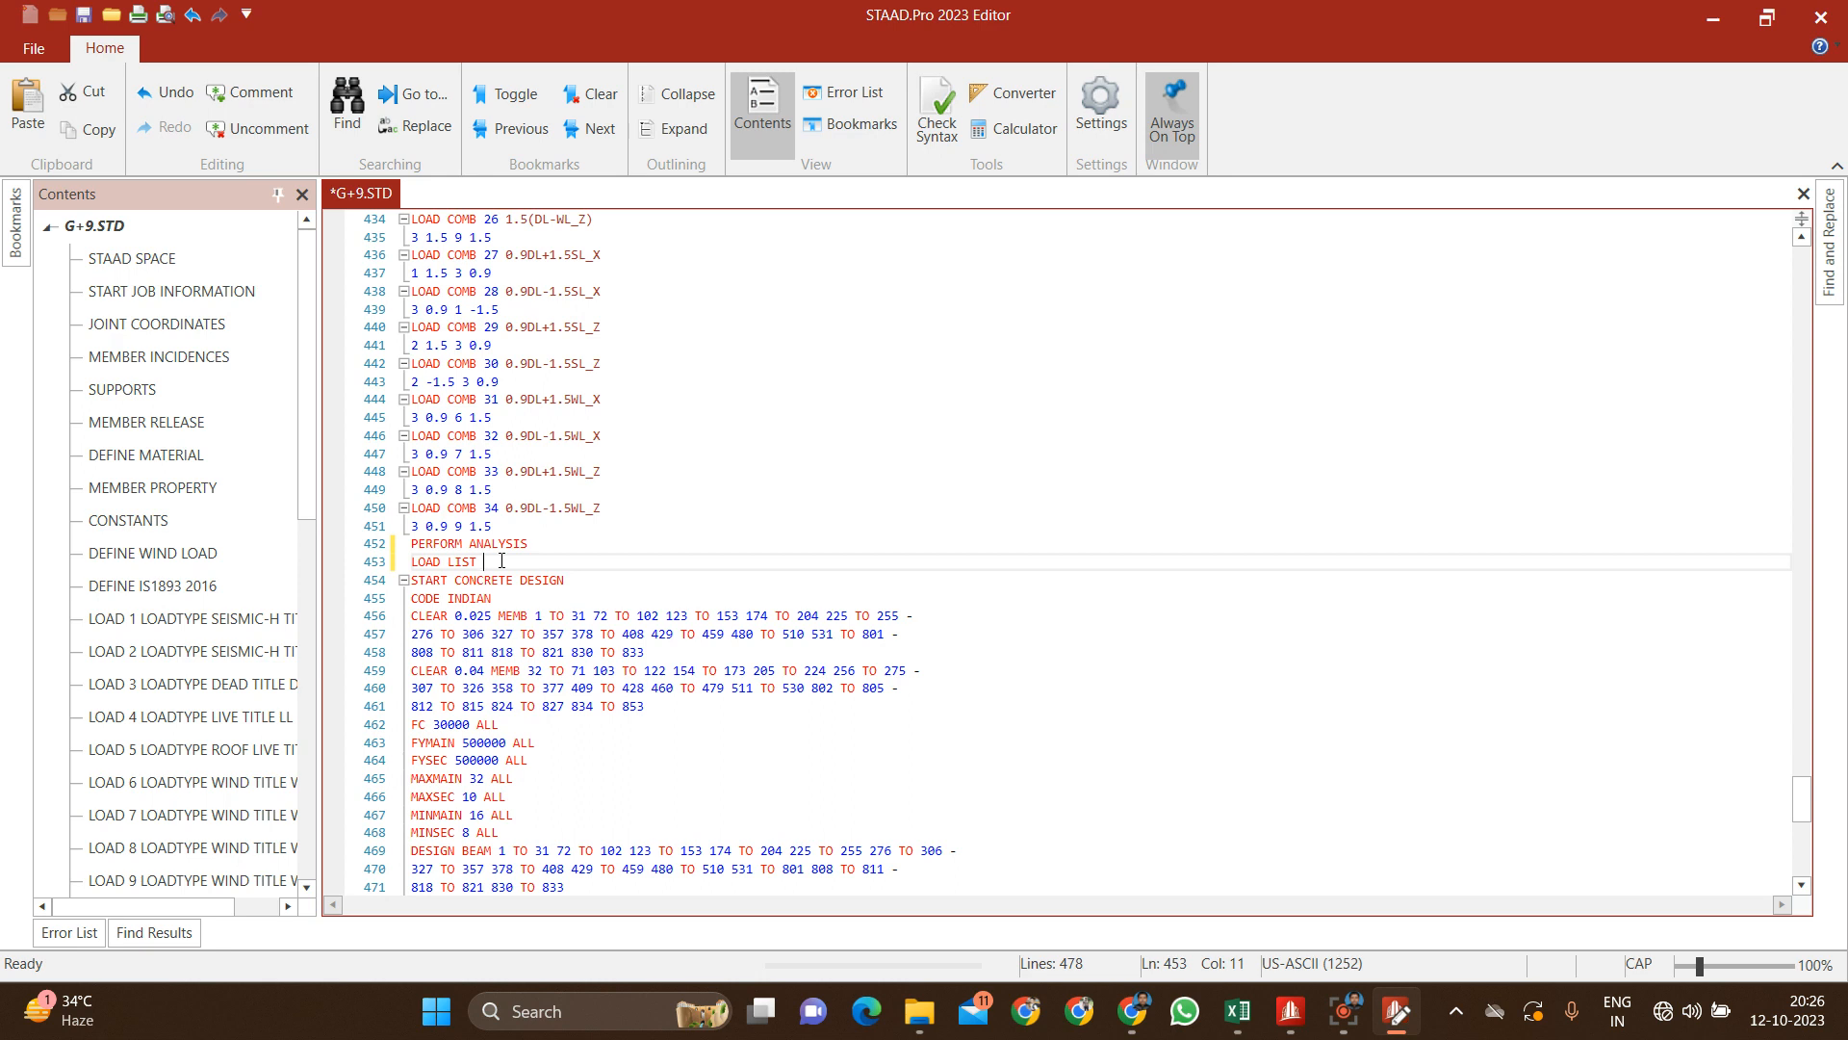
type("10 TO 34")
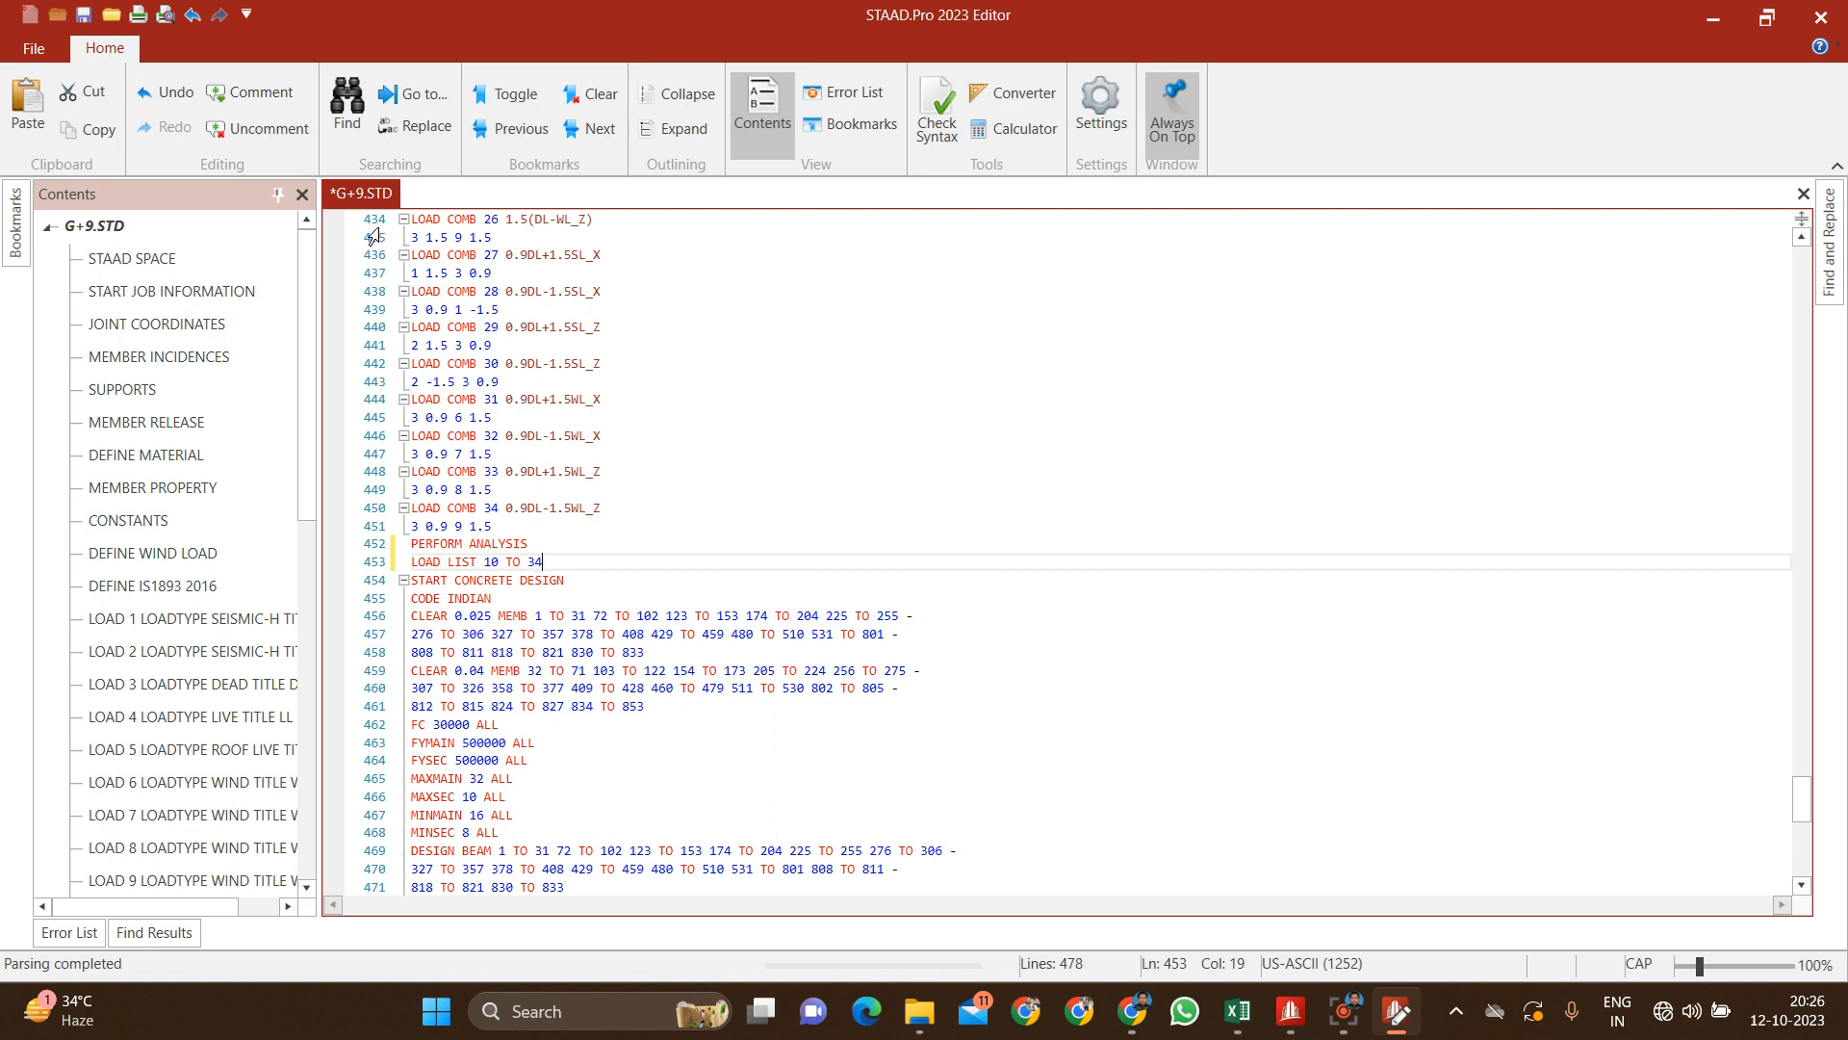
left_click(84, 15)
left_click(1821, 16)
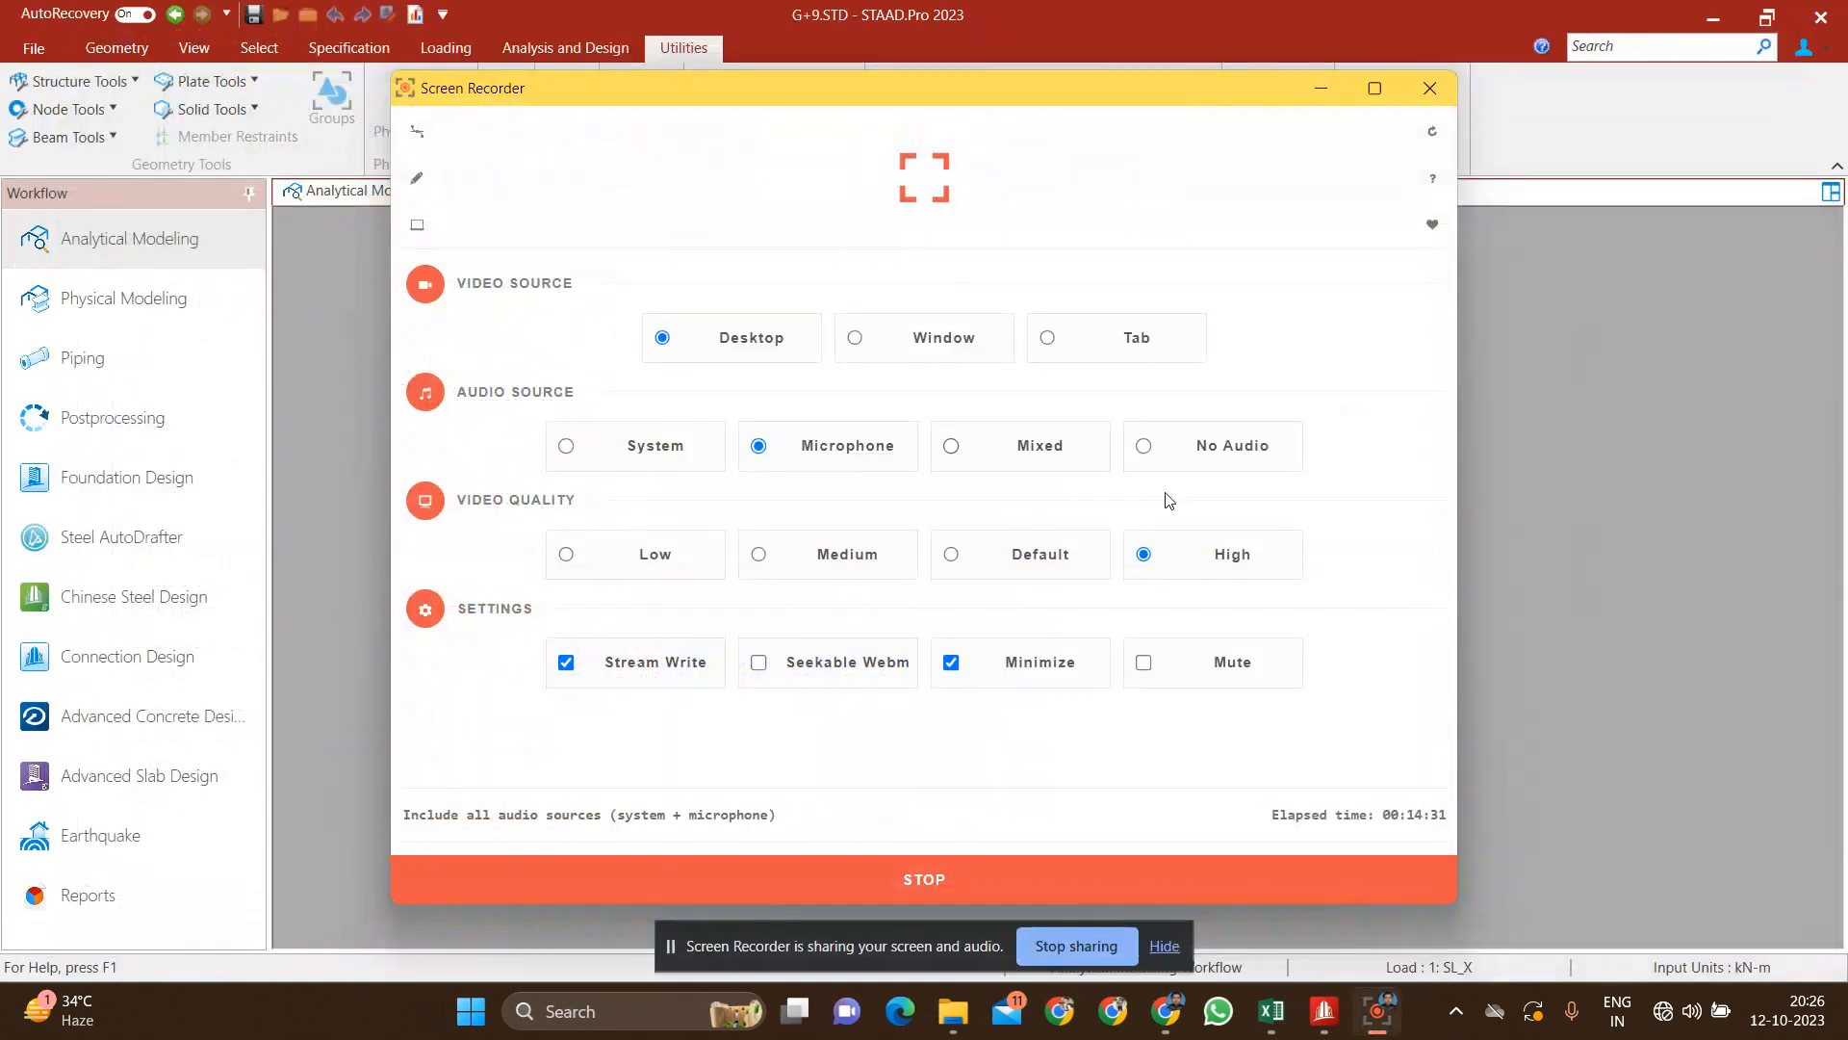
Step: Rerun the analysis and concrete design with the restricted load list, and stay in modeling mode
left_click(1594, 259)
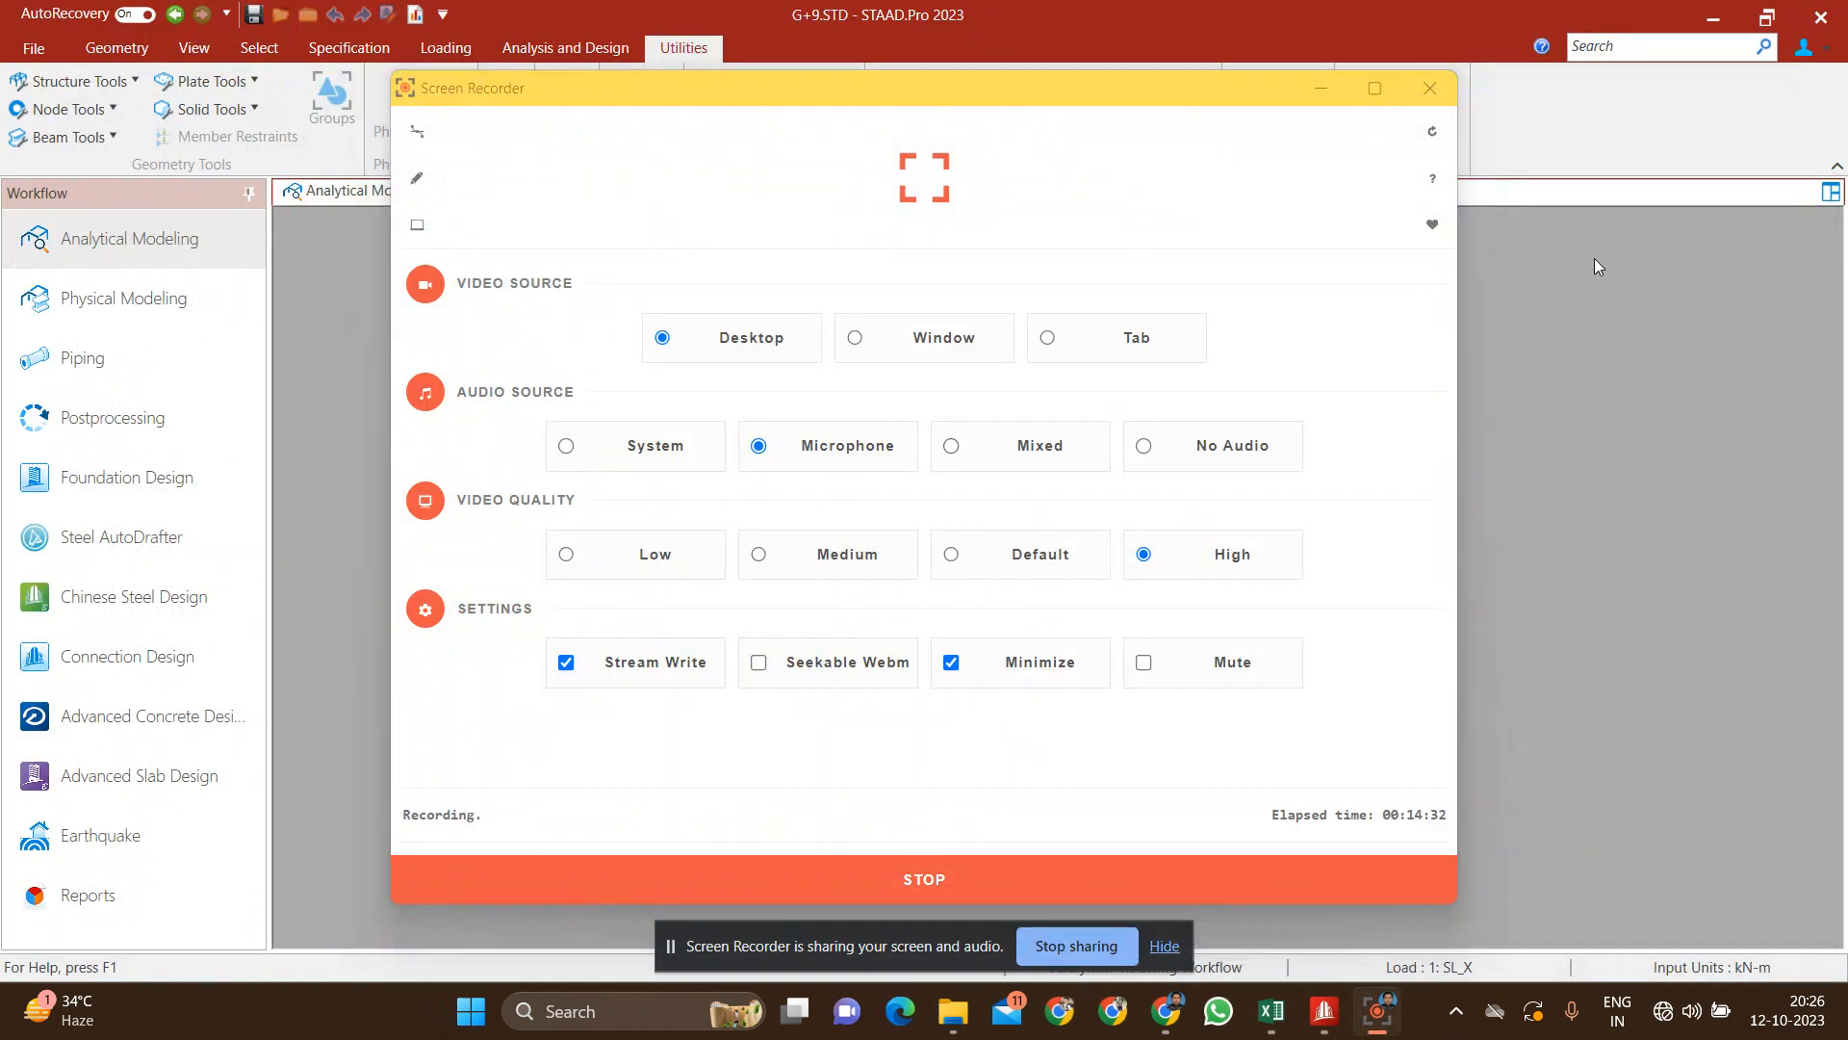
left_click(1329, 87)
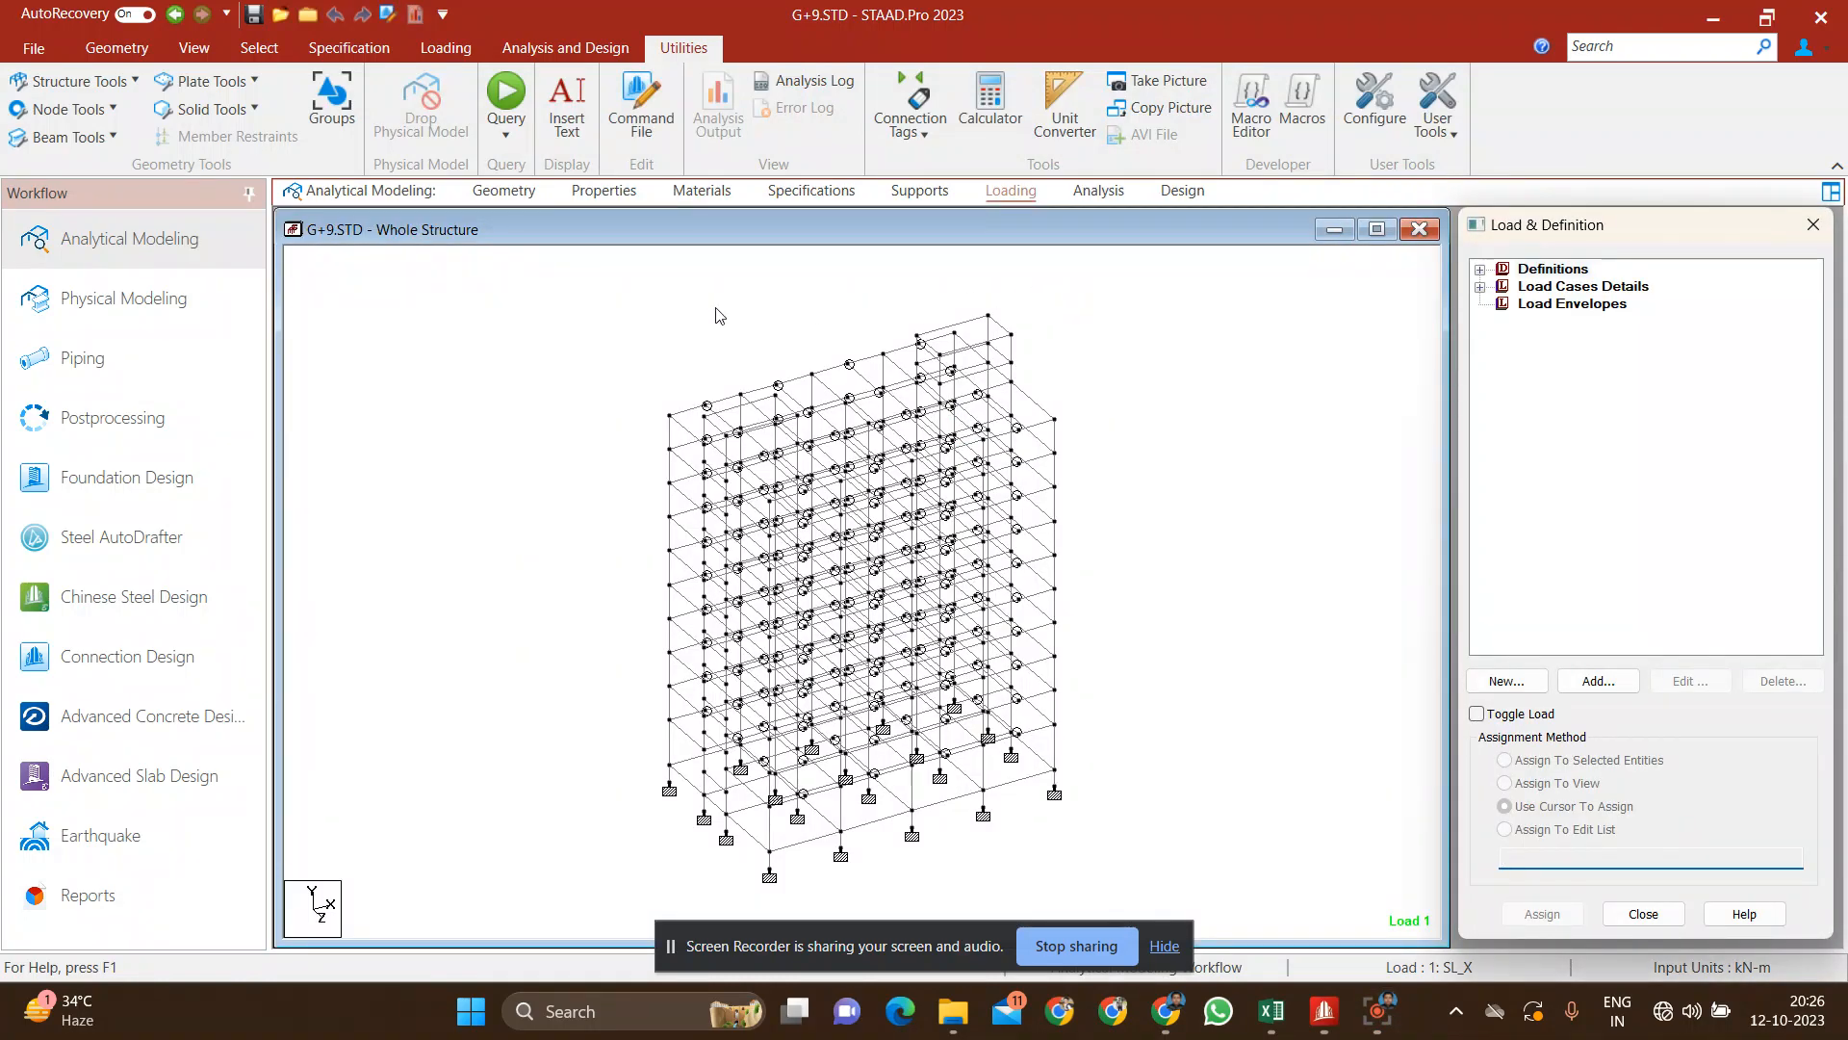
left_click(548, 48)
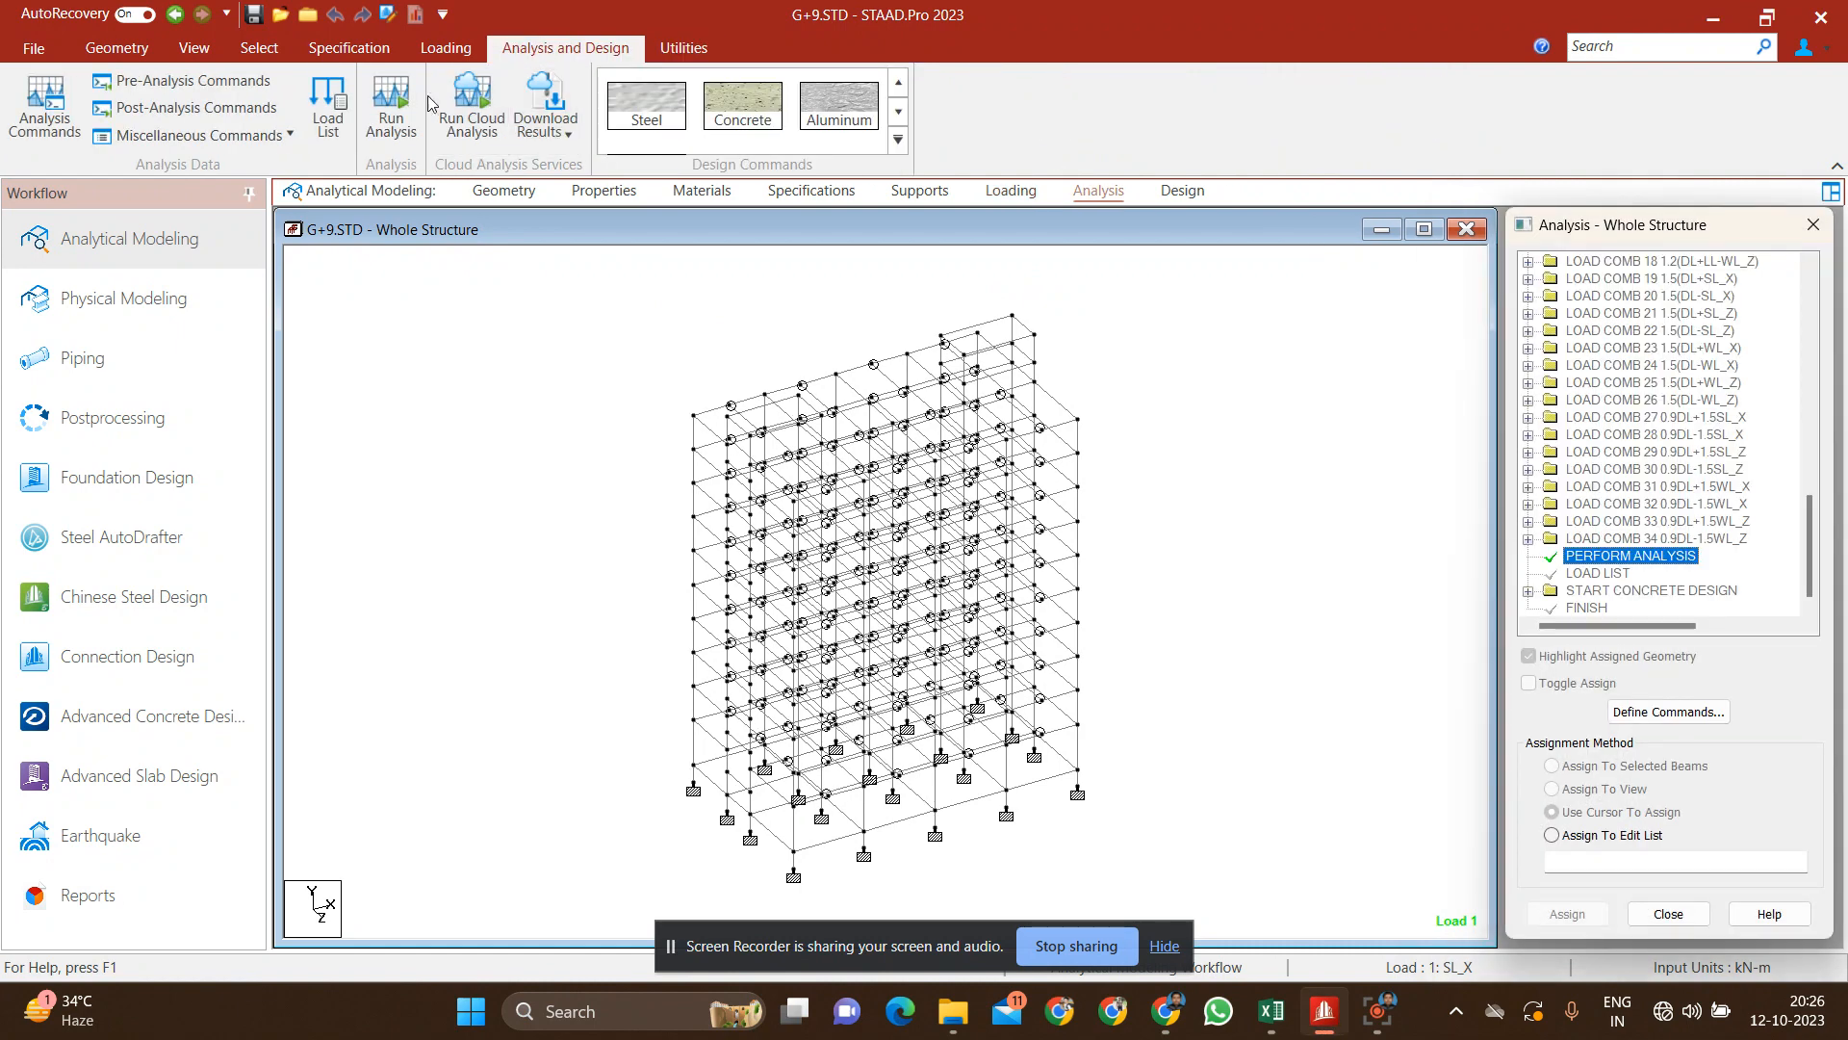
left_click(390, 104)
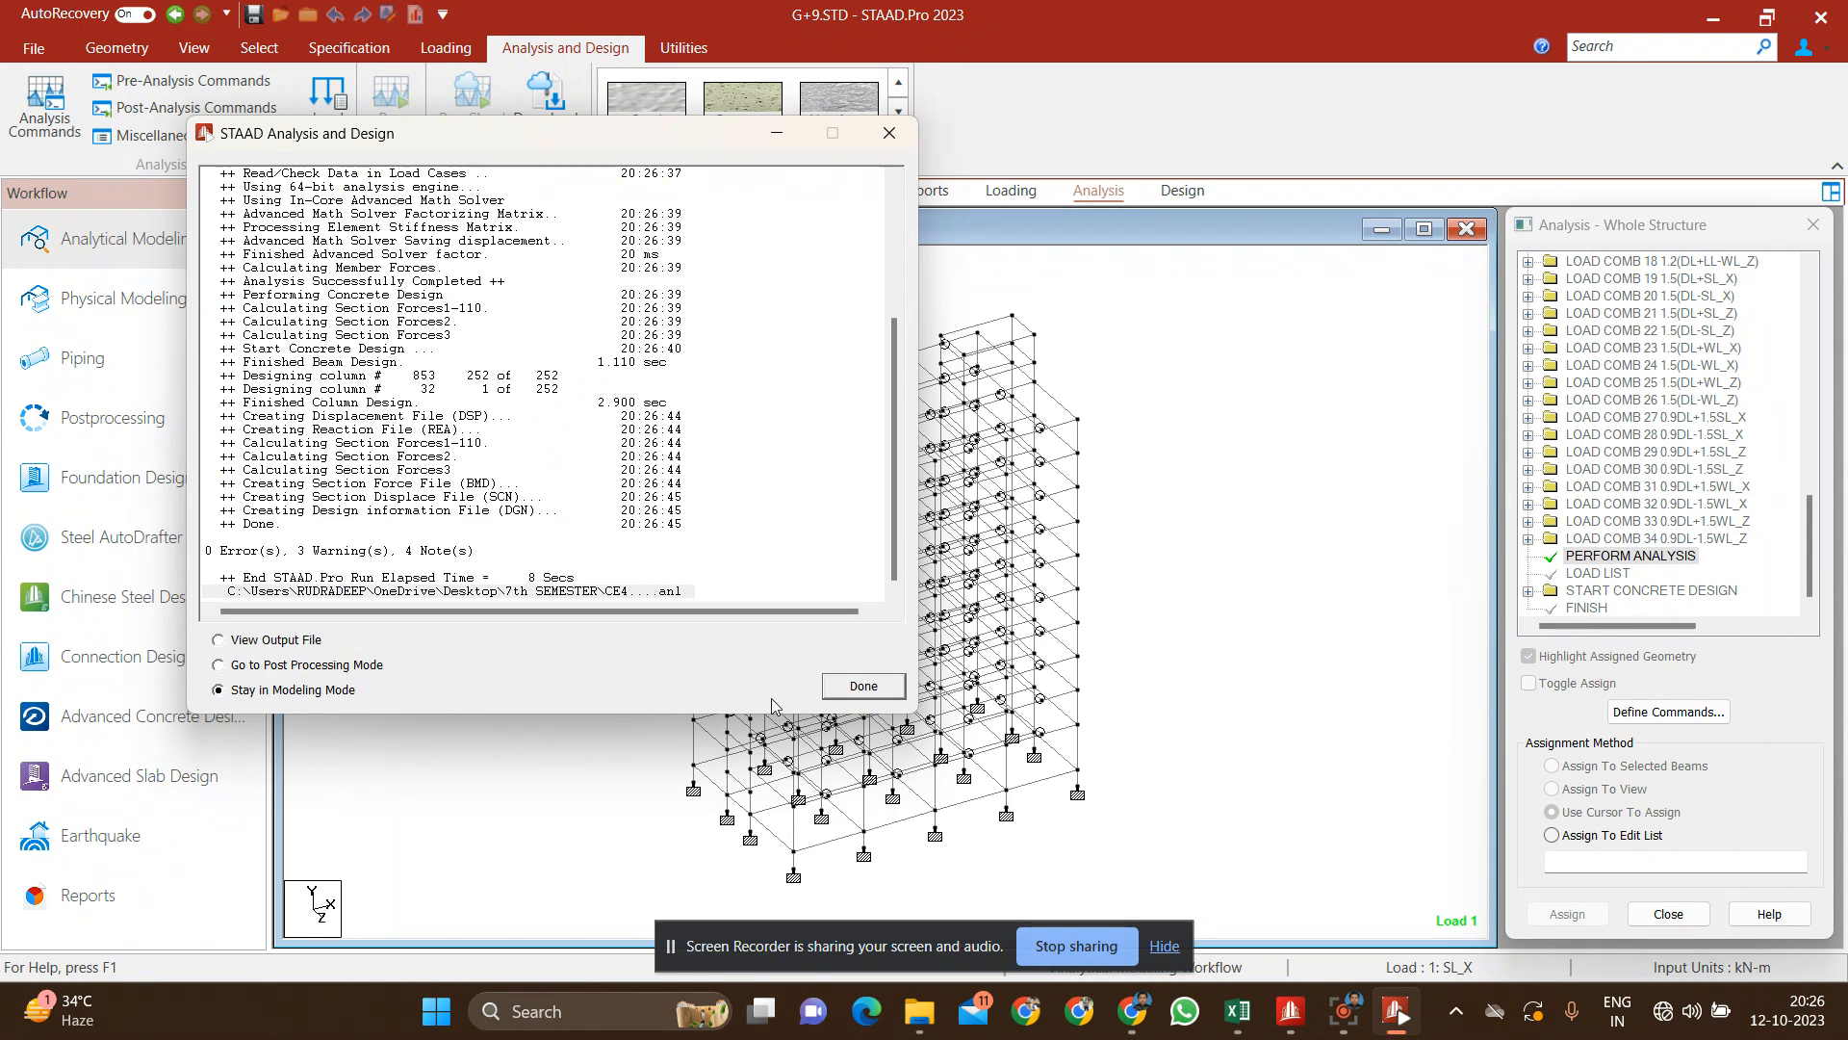
left_click(863, 686)
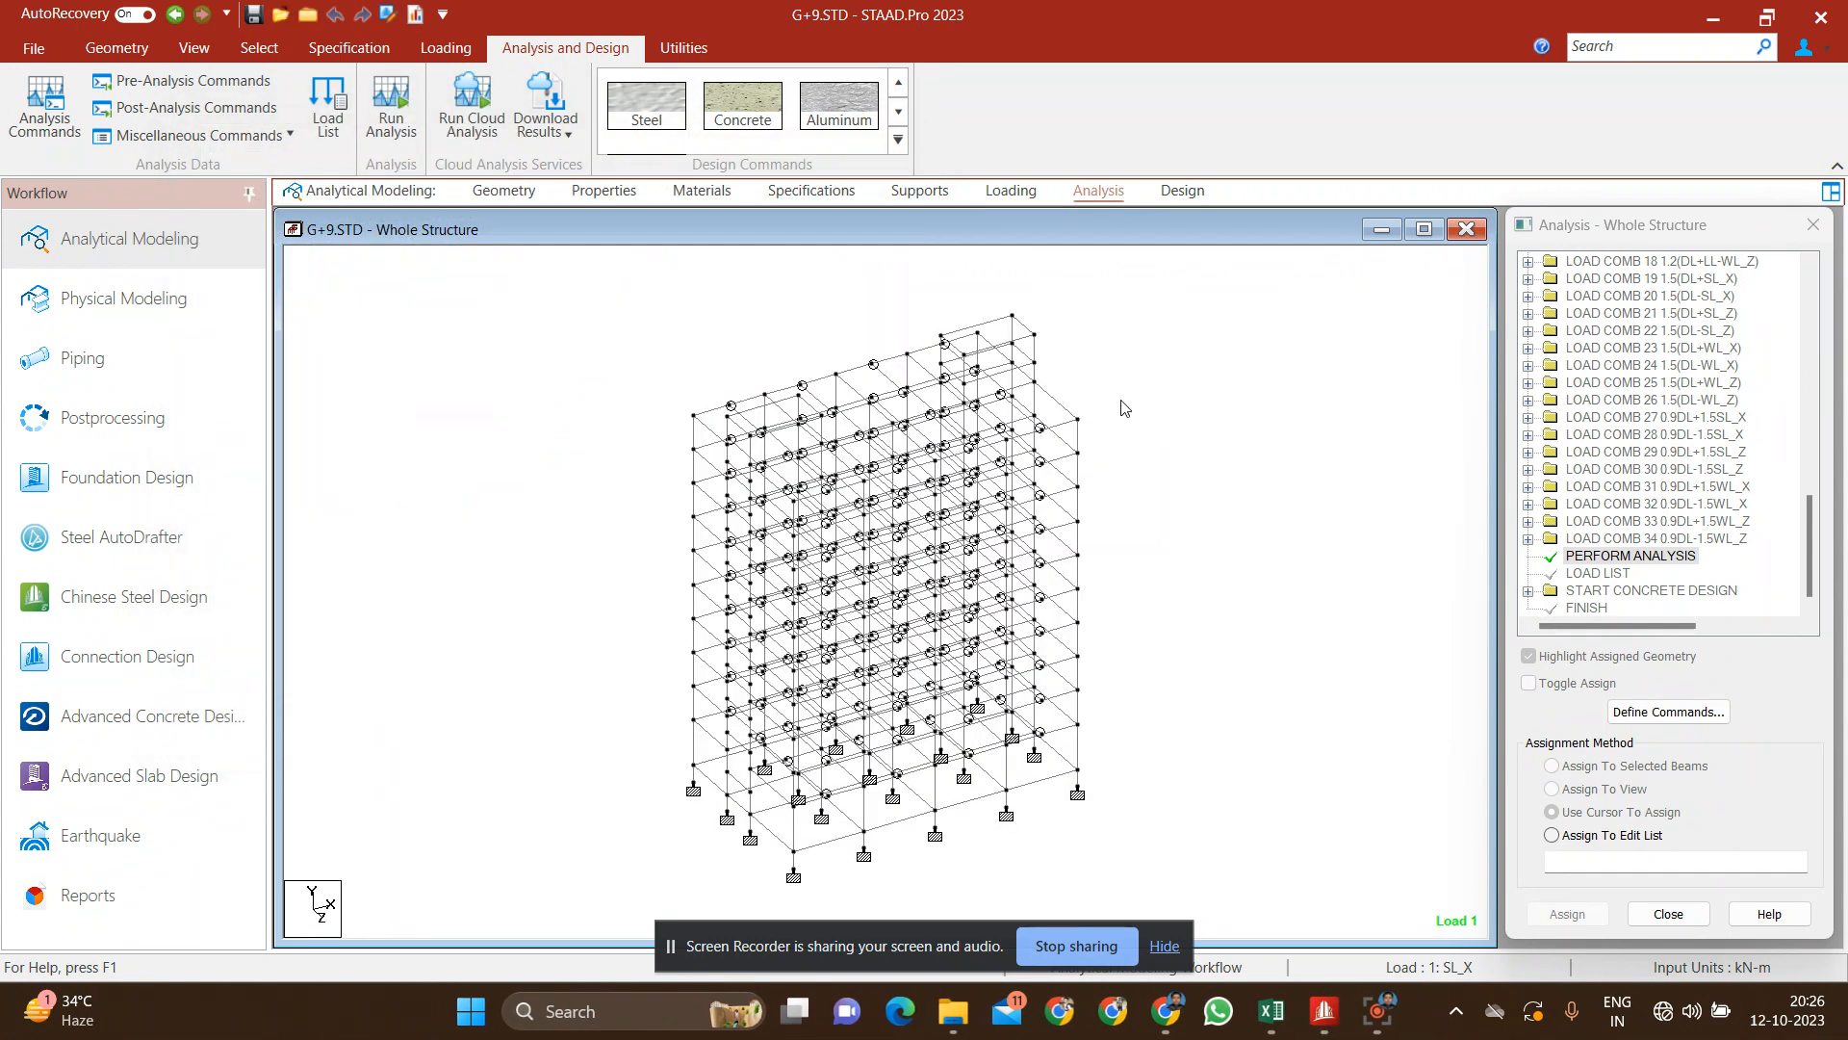
Step: Review the concrete design, section properties and deflection of roof-level beam 557, and close its details
double_click(1067, 412)
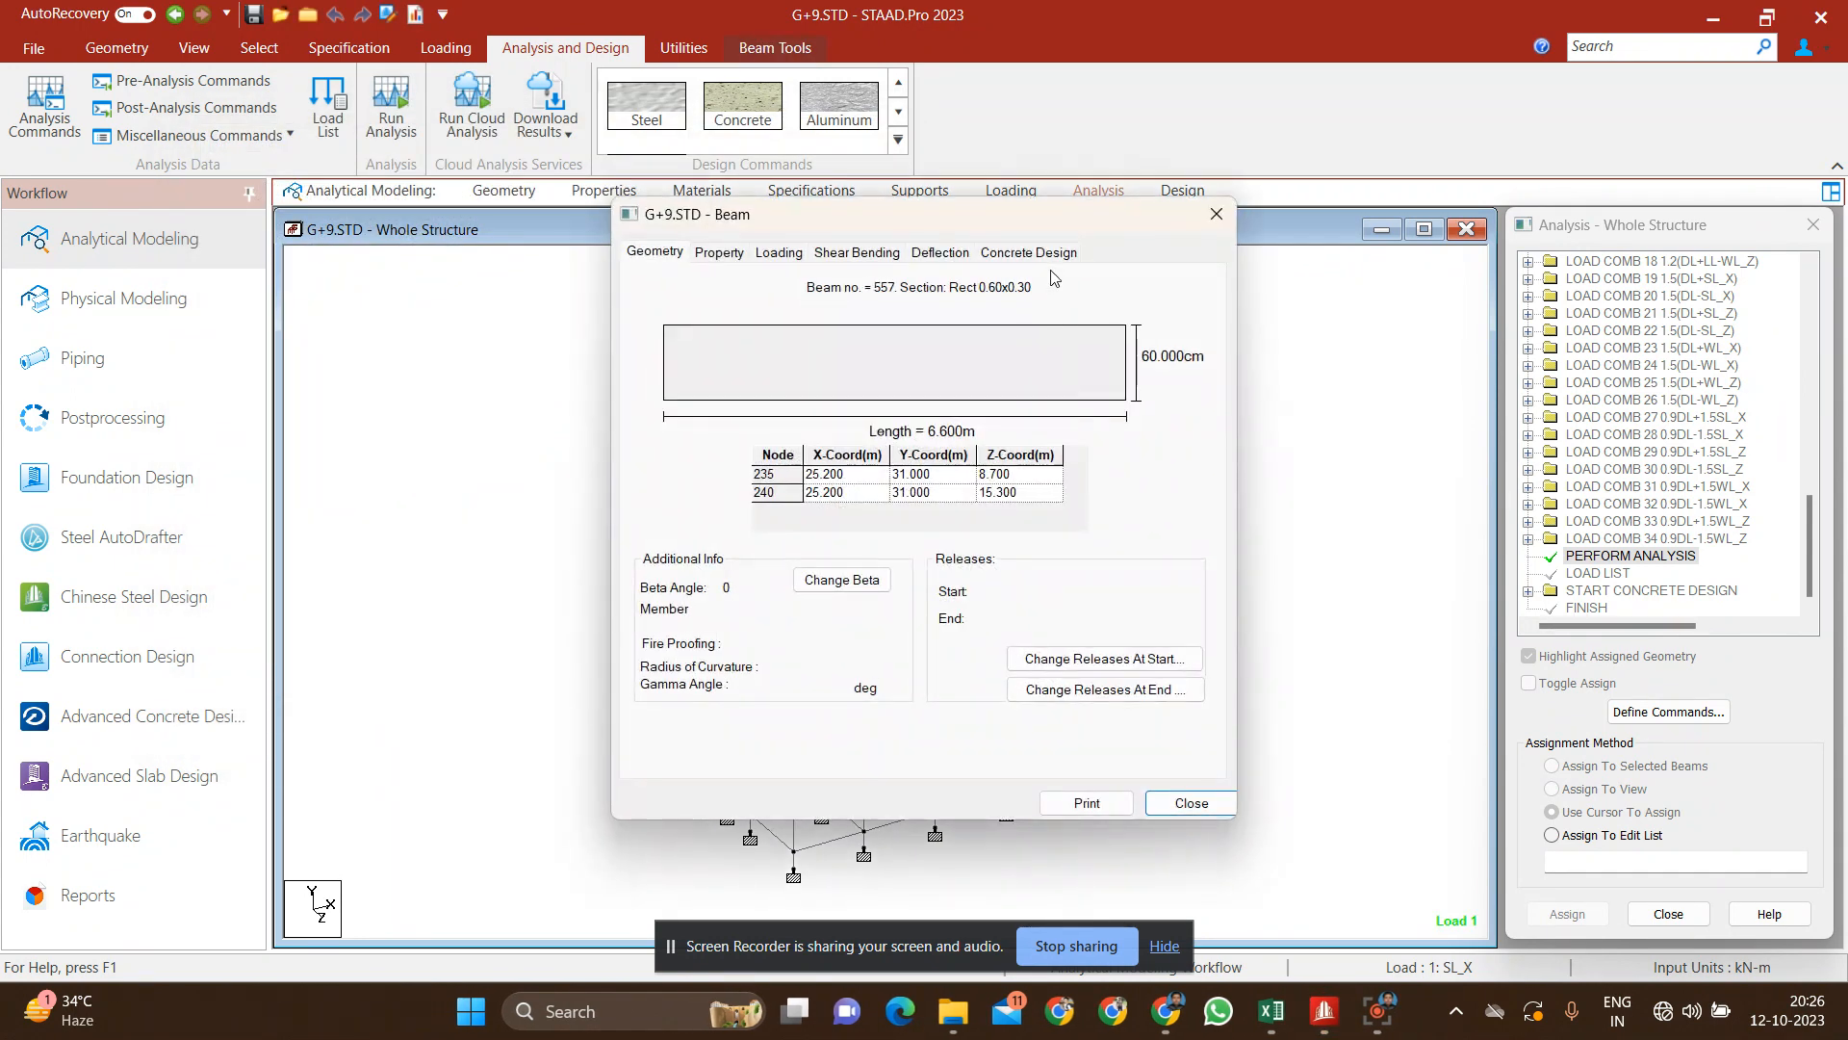
left_click(1041, 254)
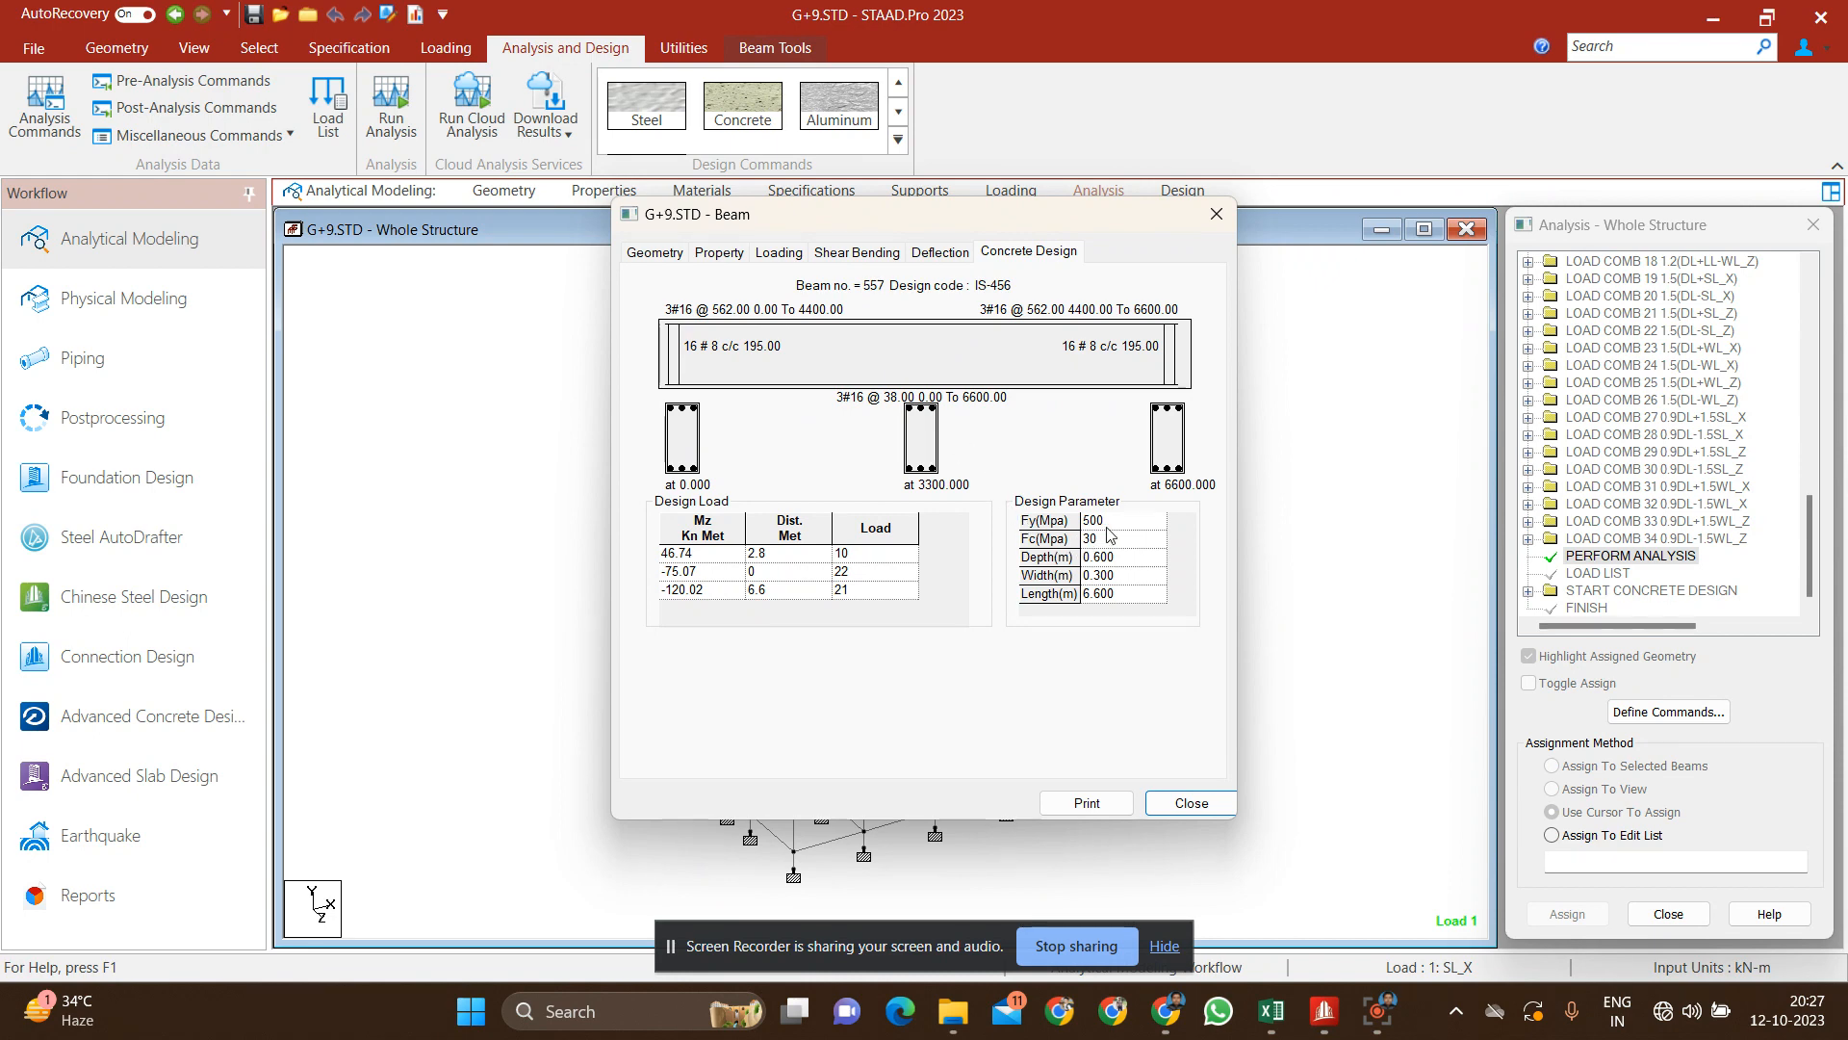
left_click(671, 260)
left_click(714, 260)
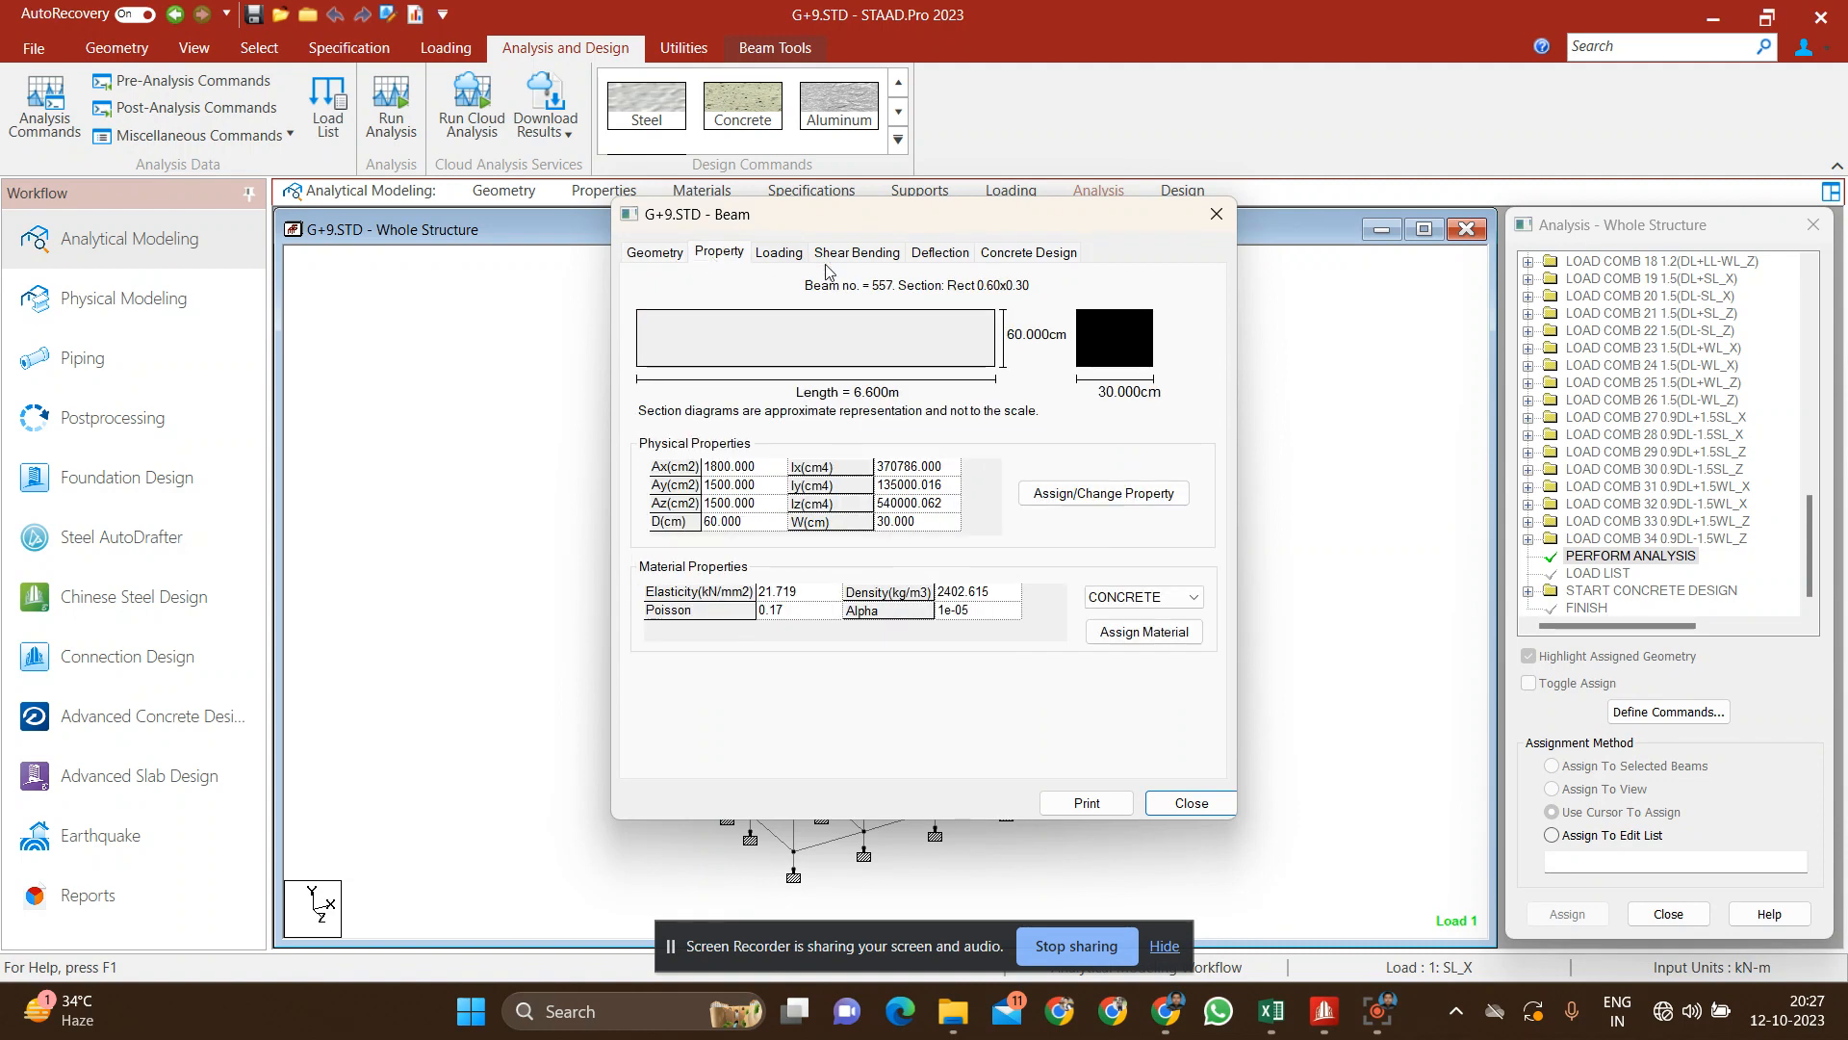
left_click(940, 253)
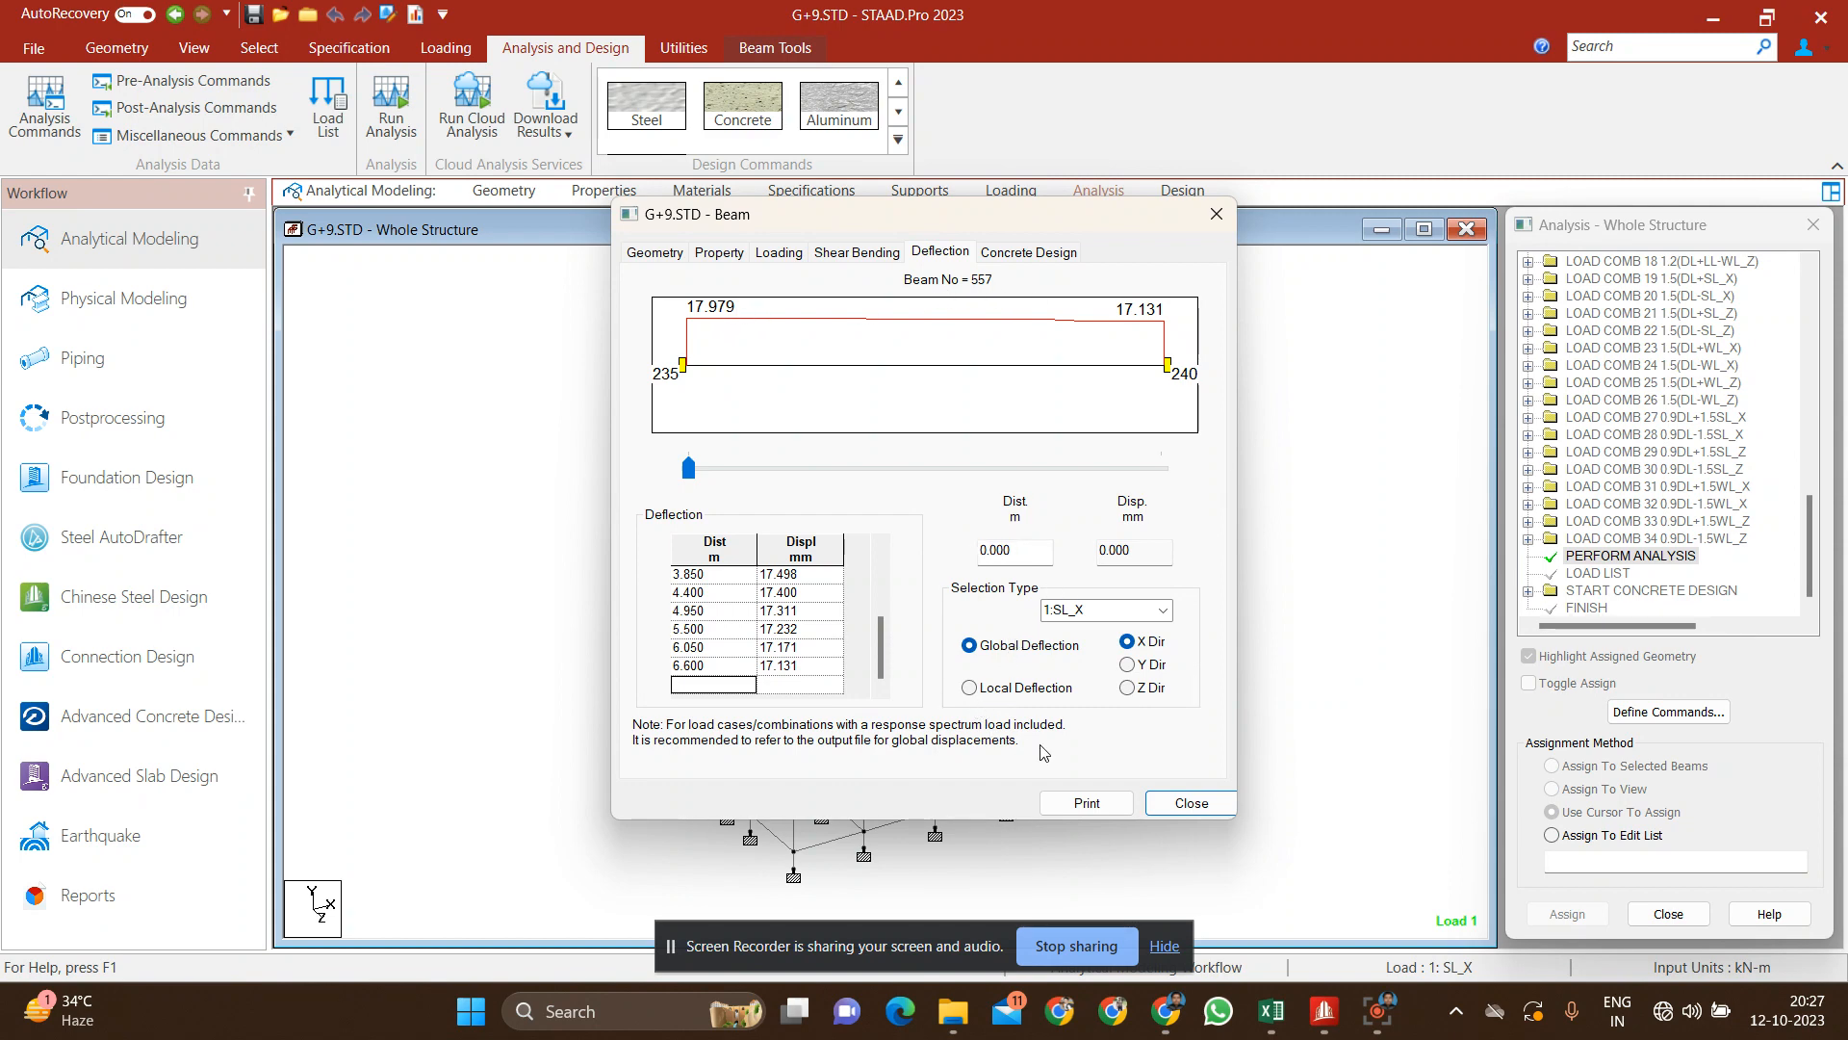
left_click(1192, 805)
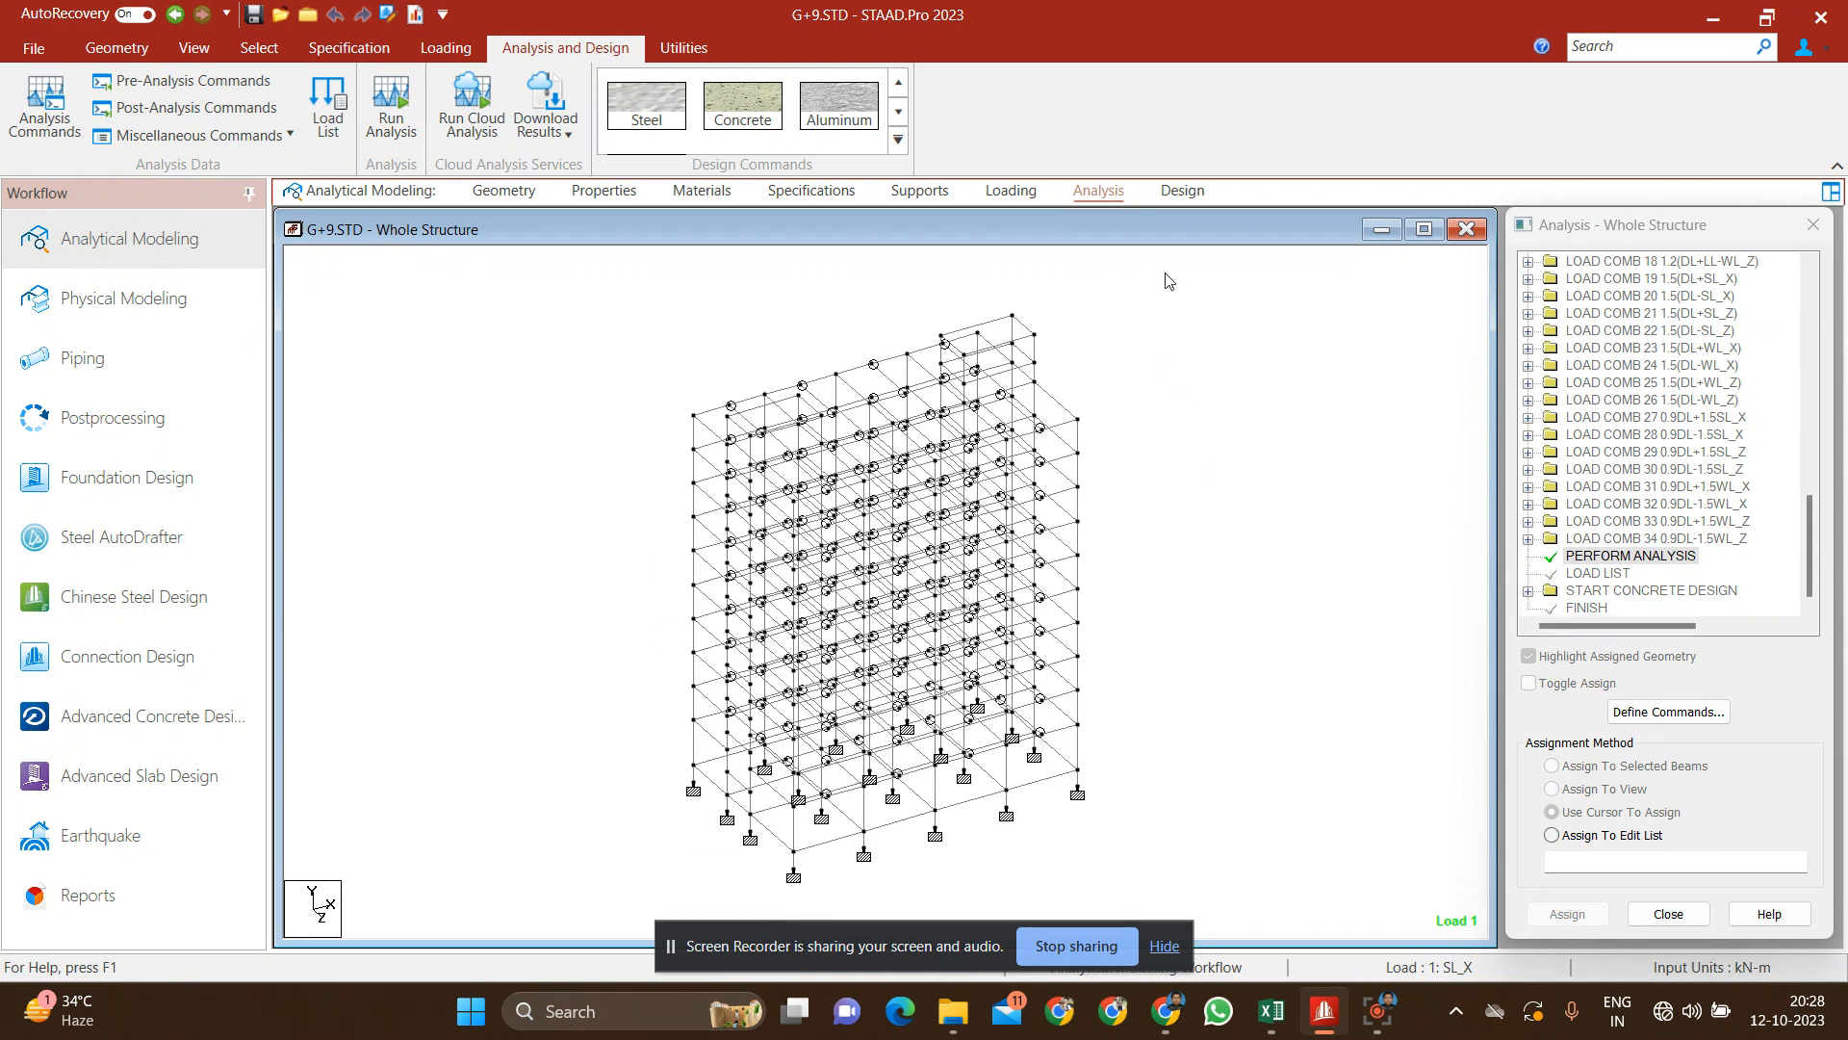
left_click_drag(1164, 273, 564, 887)
left_click_drag(534, 288, 1190, 910)
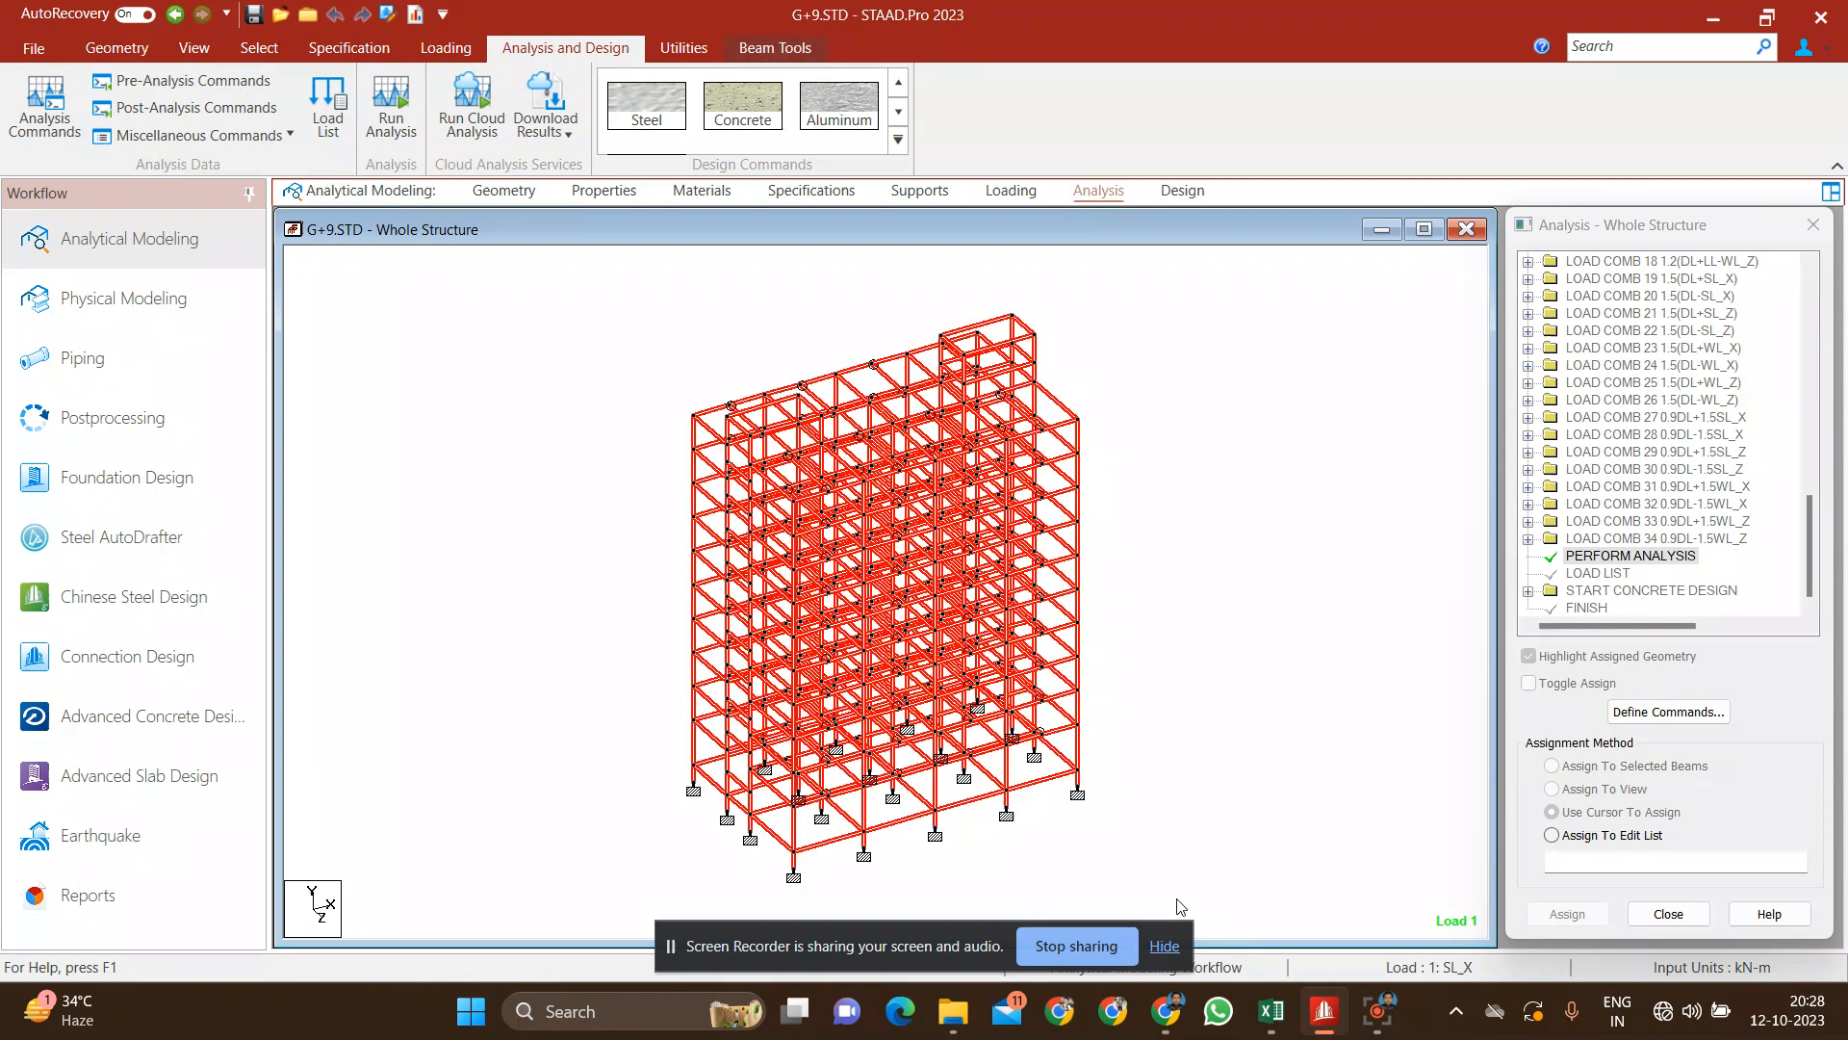
left_click(1160, 704)
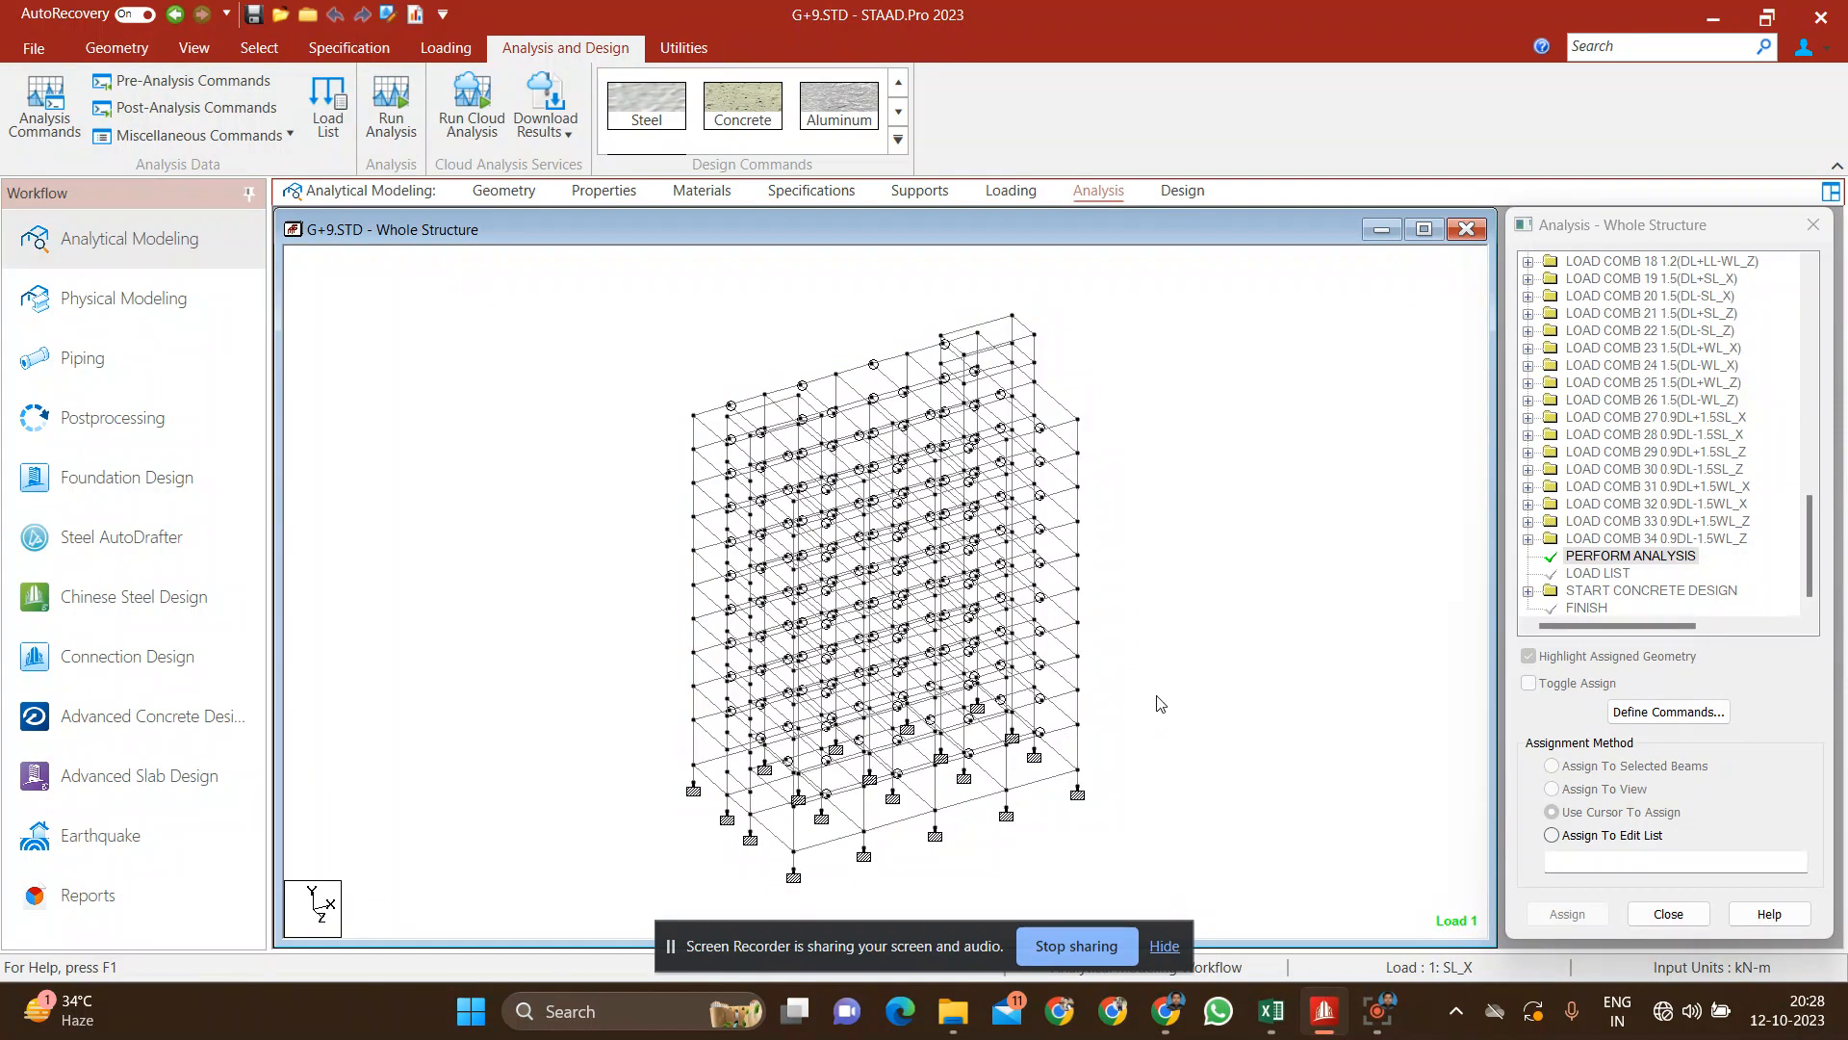
Step: Review the concrete design of roof-level beam 782 and close its details
left_click(897, 364)
double_click(897, 364)
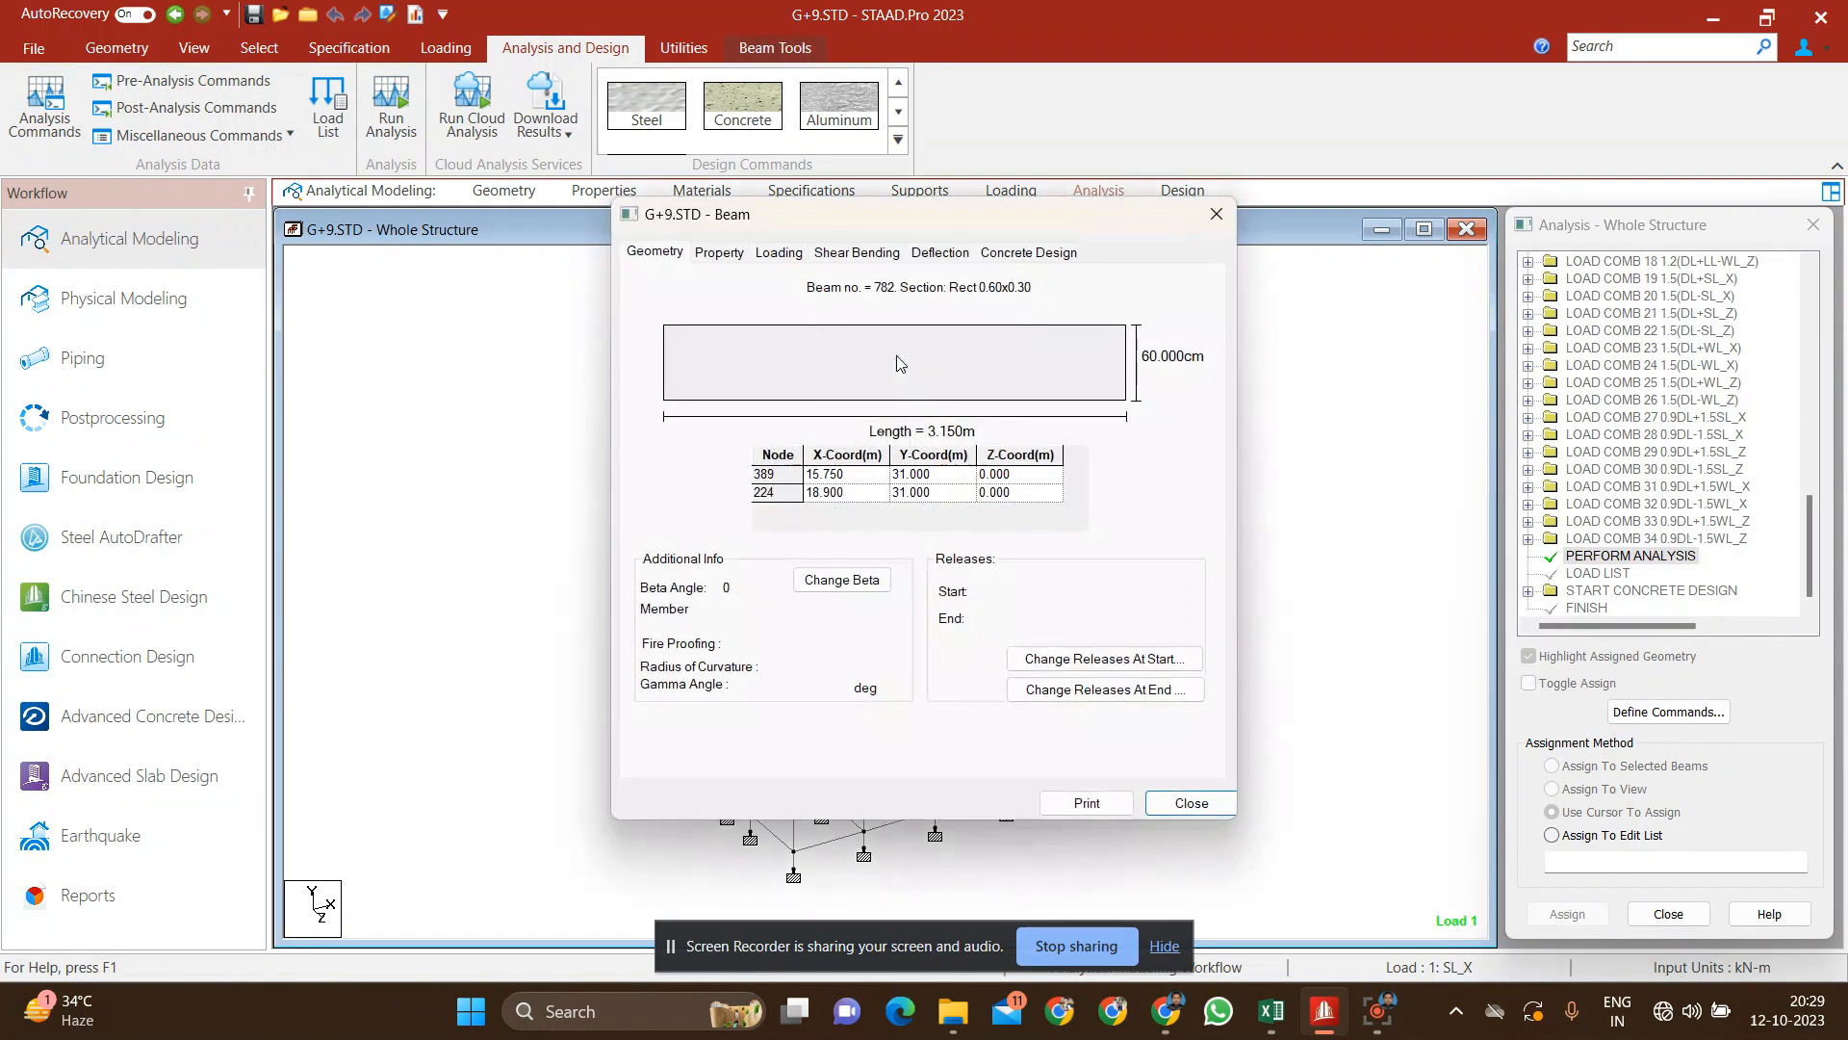
left_click(1063, 258)
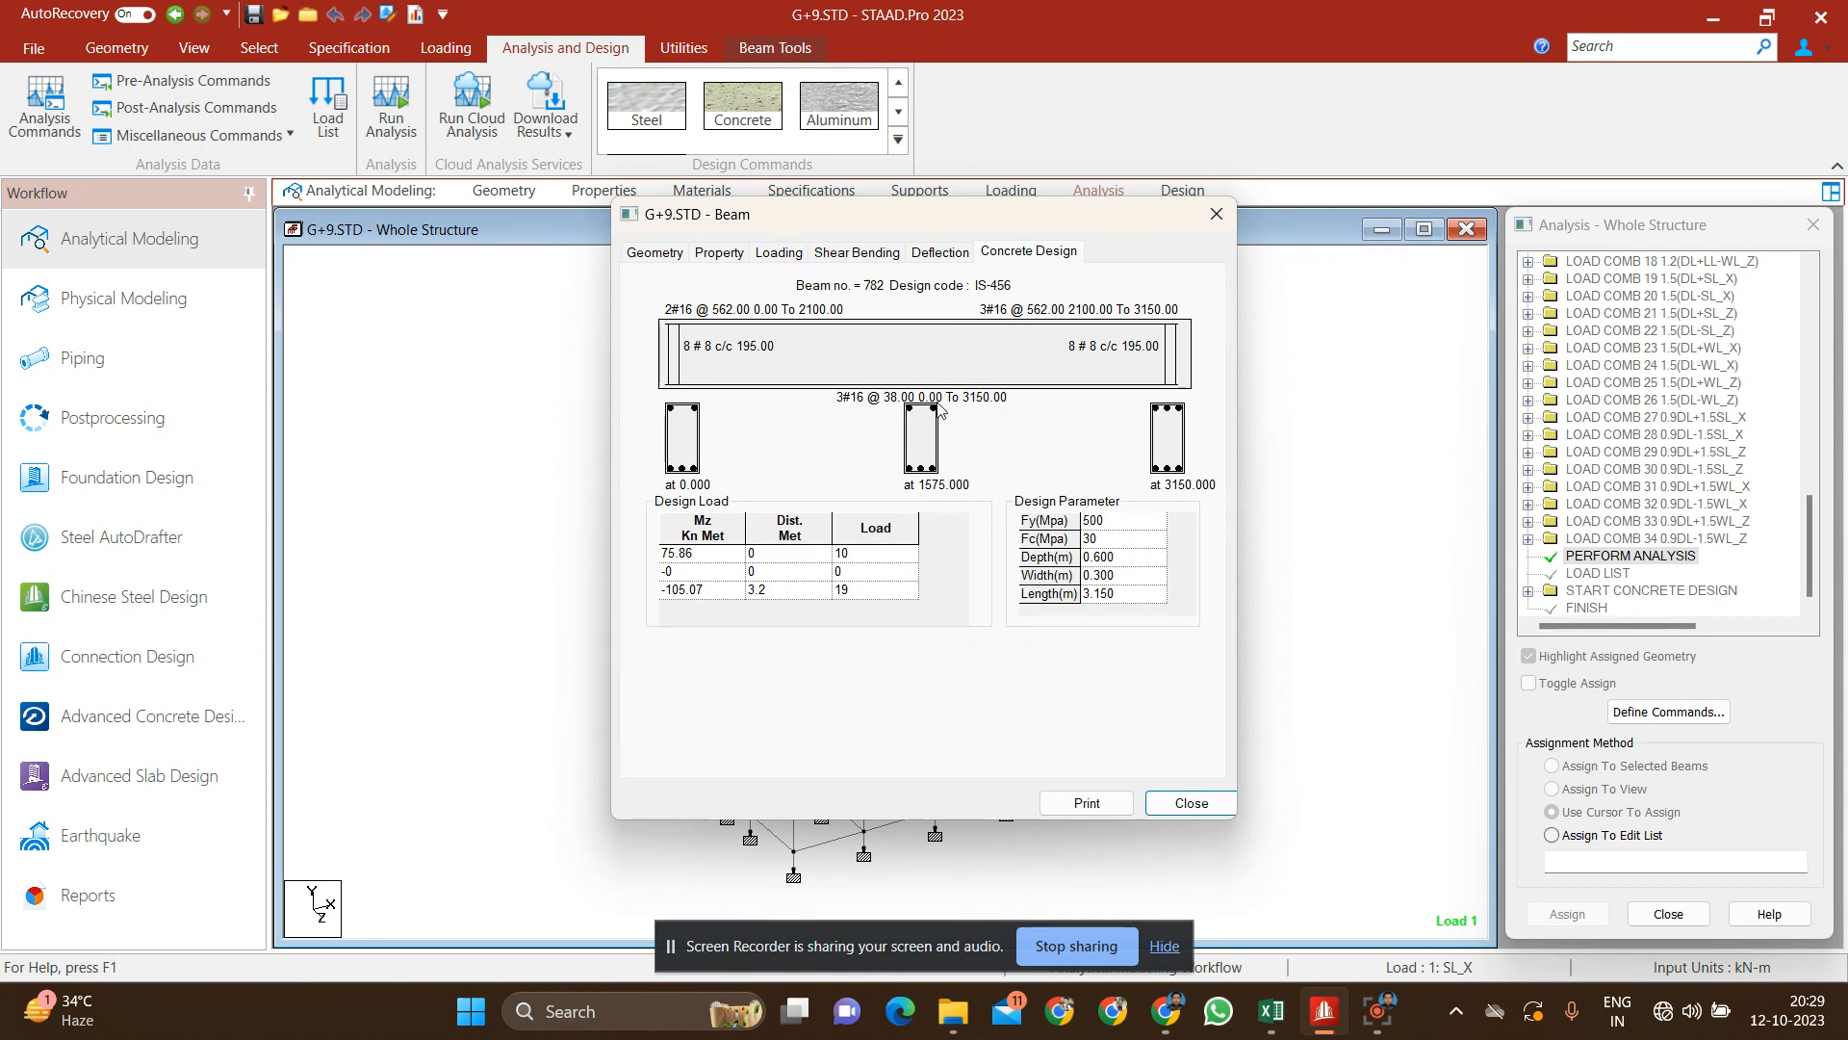
left_click(1191, 802)
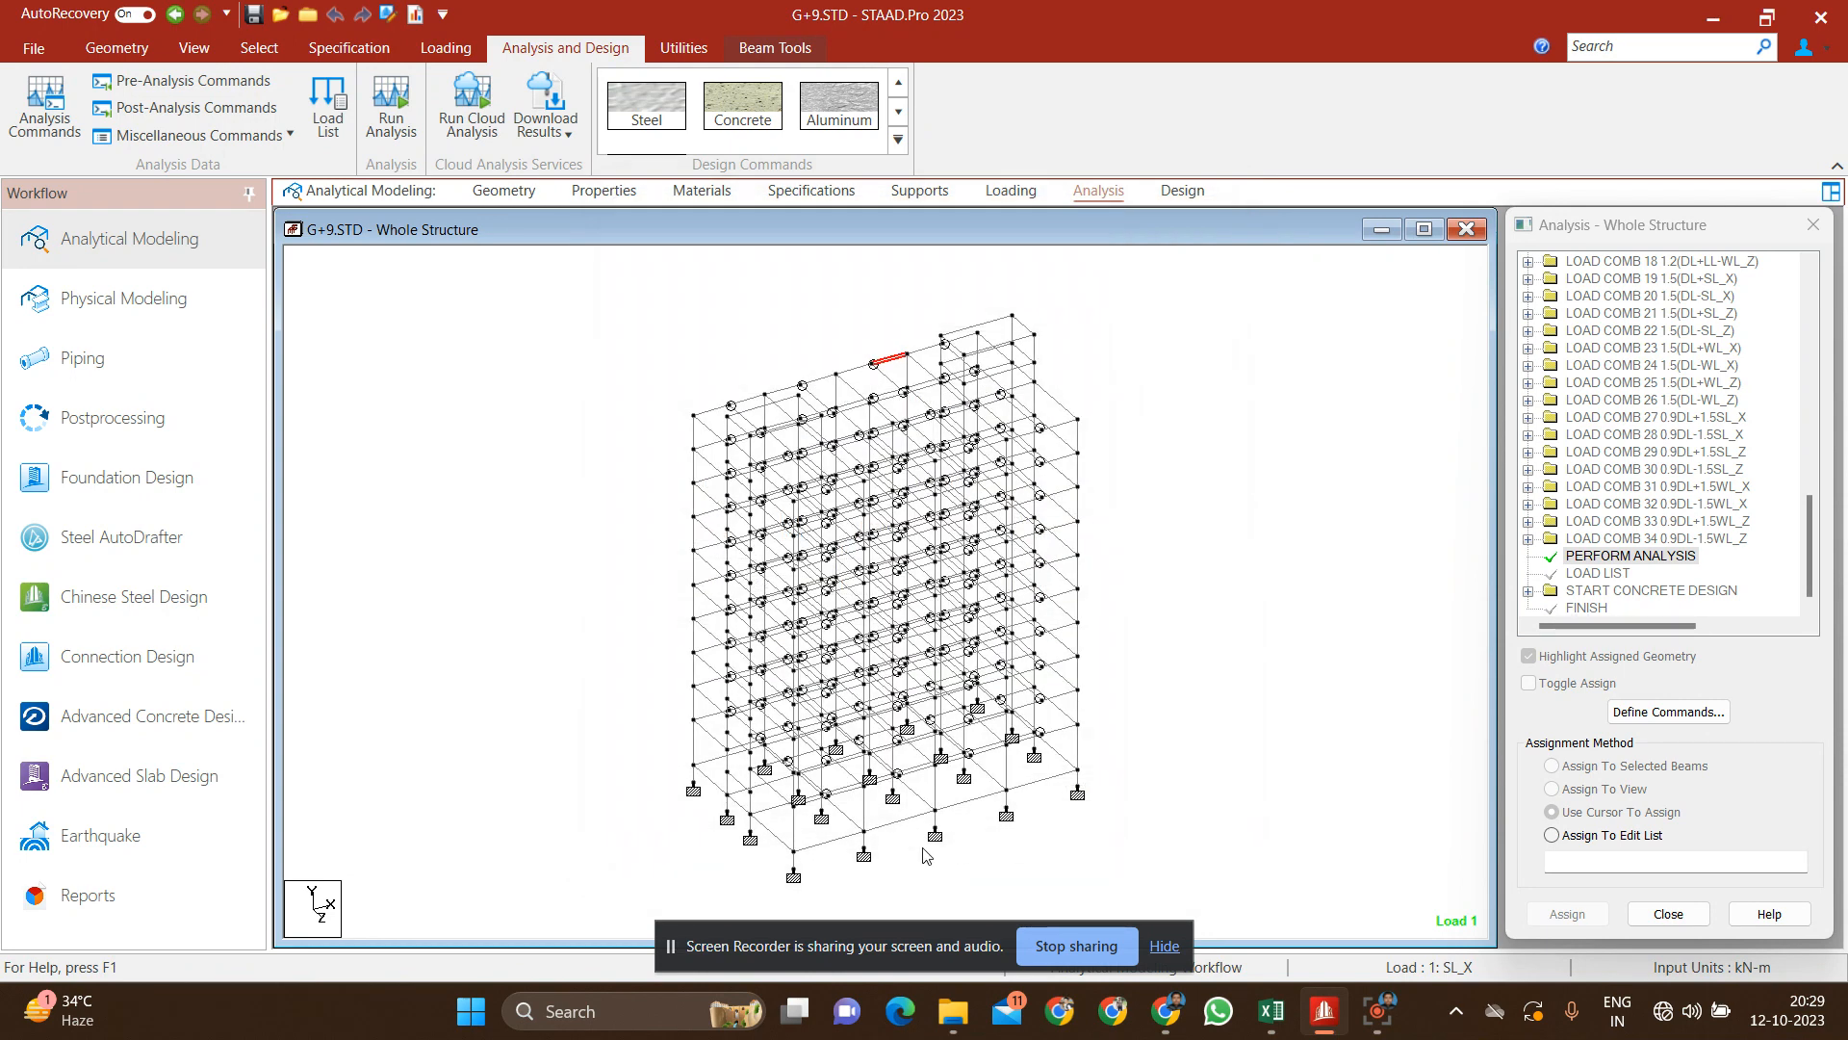
Step: Review the concrete design of ground-level corner column 67 and close its details
double_click(793, 826)
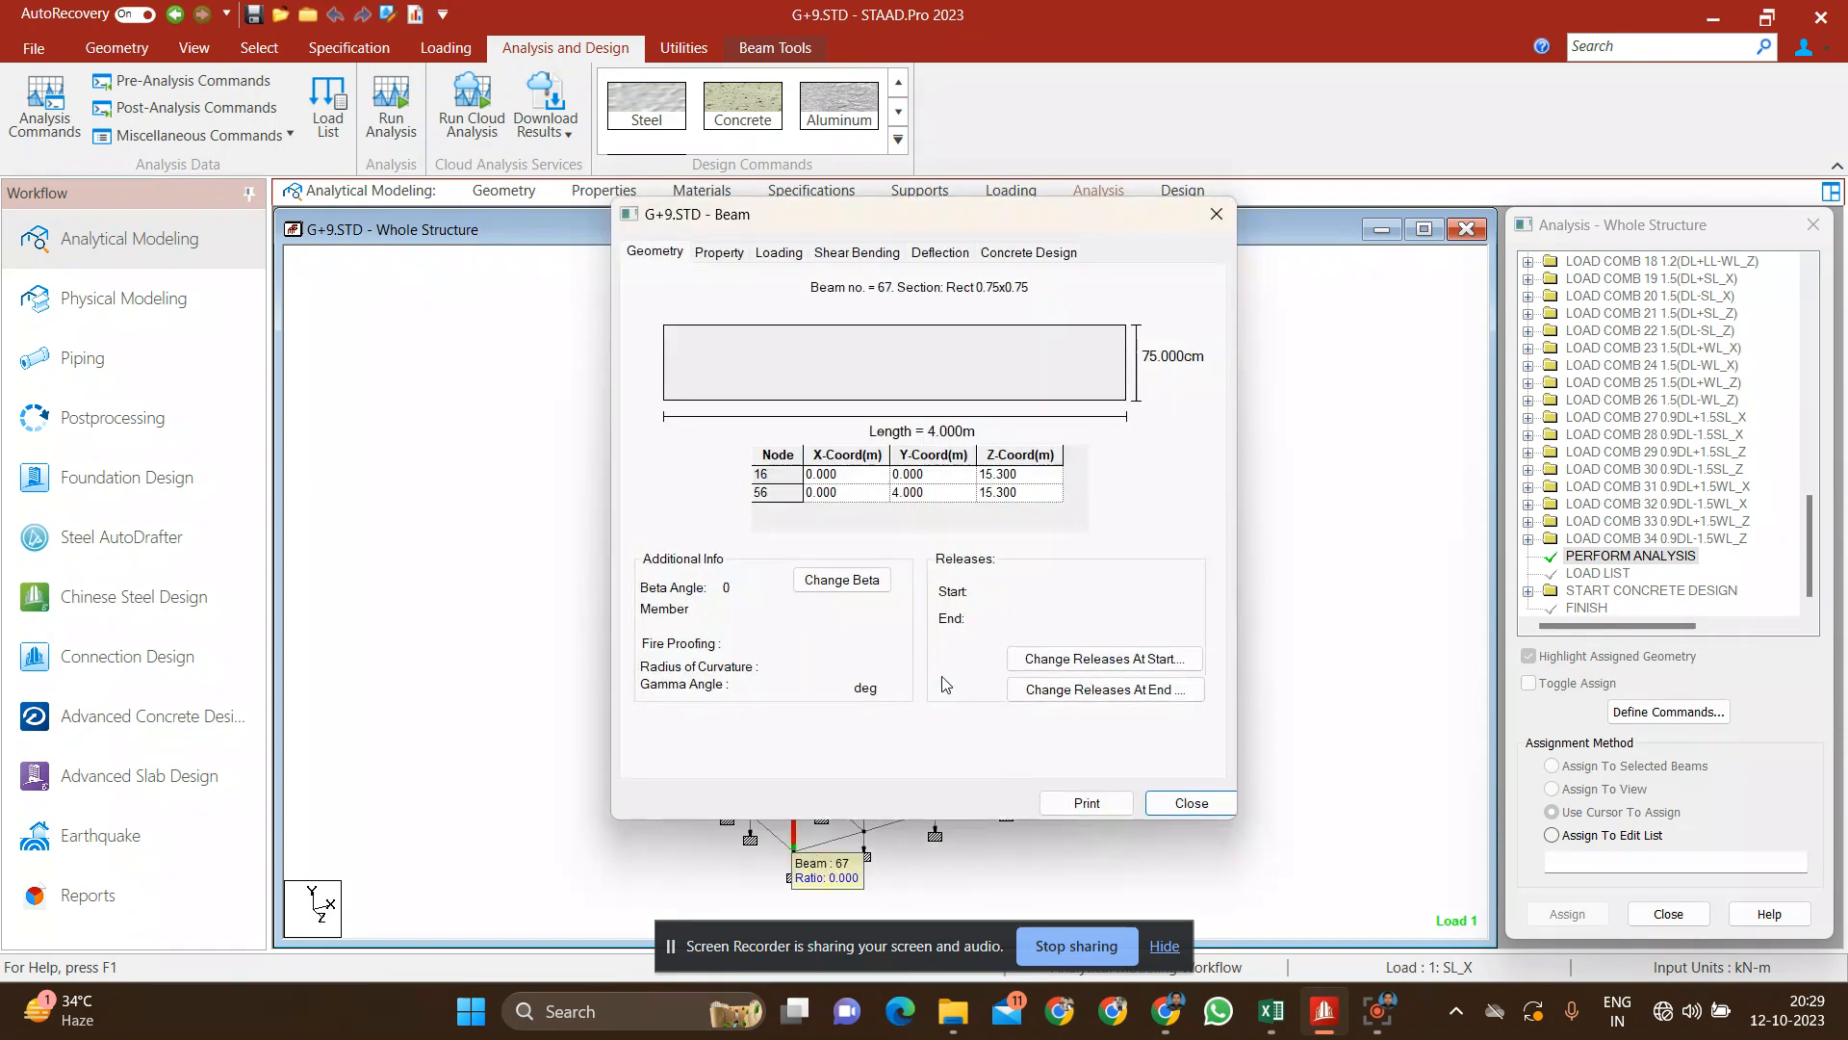
left_click(1011, 255)
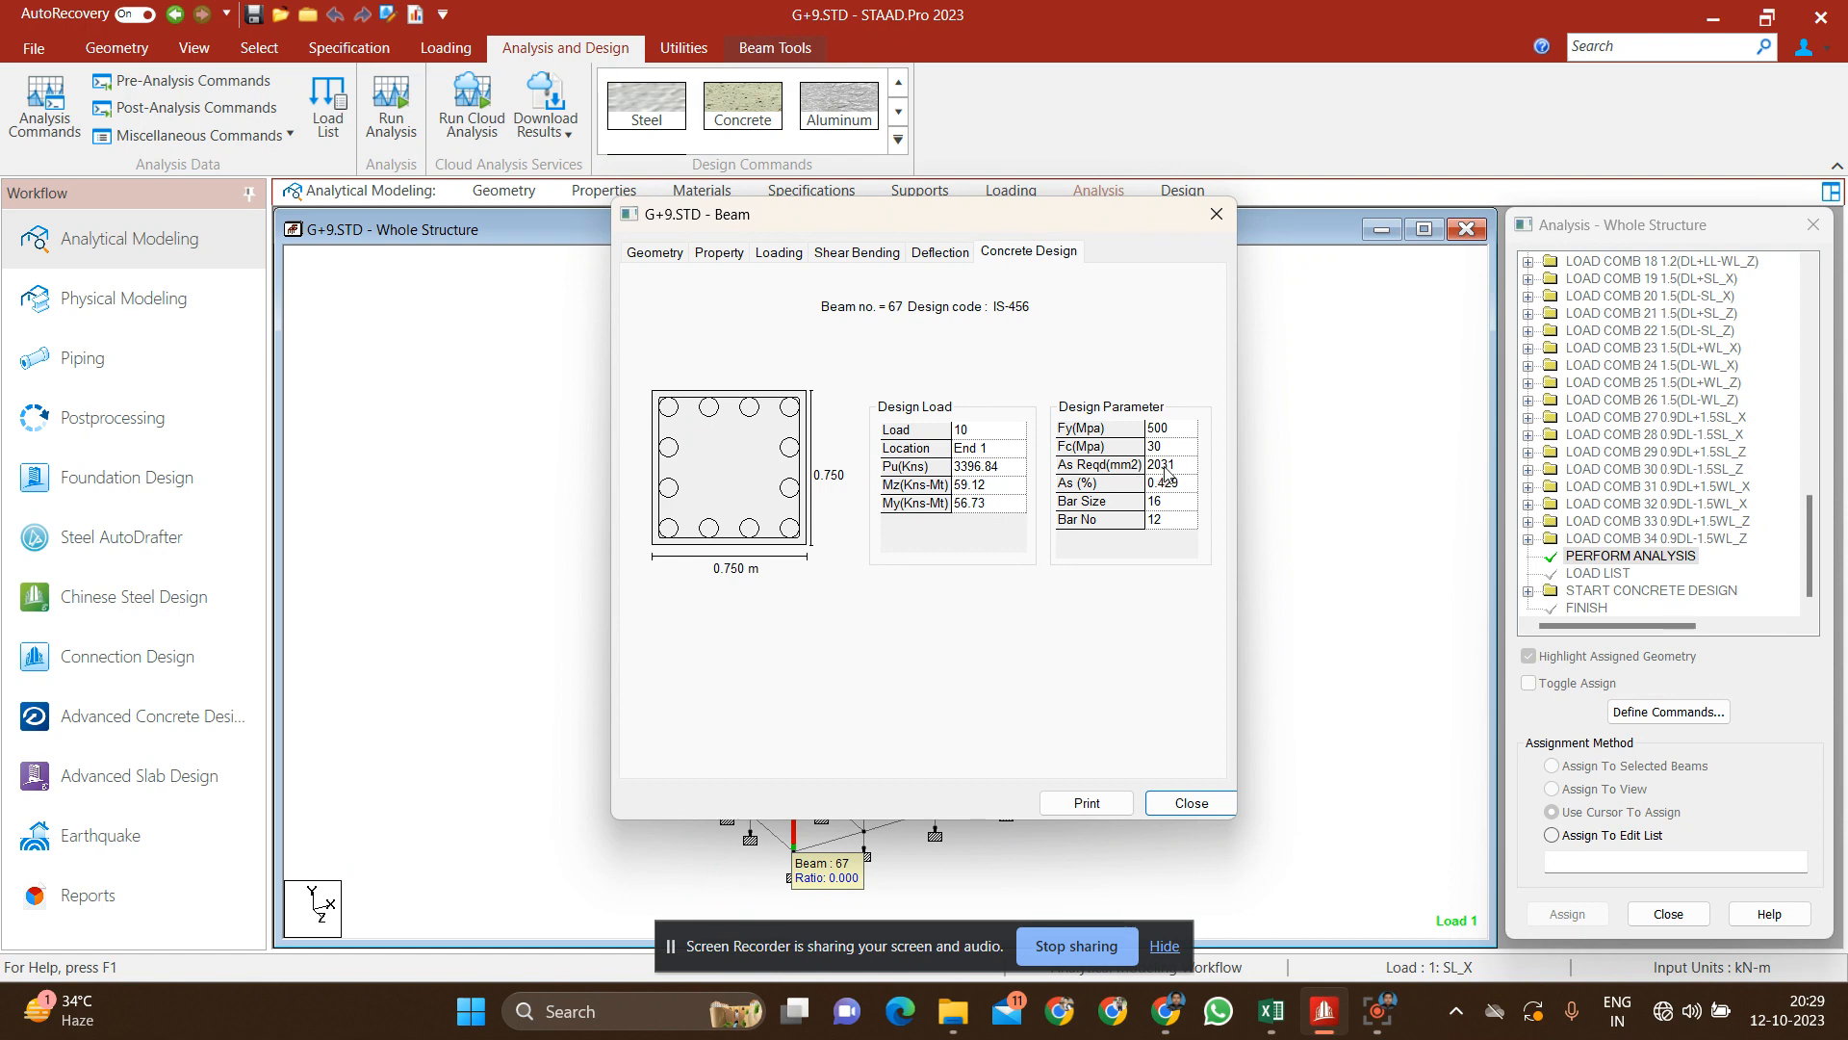
left_click(1195, 802)
left_click(1199, 801)
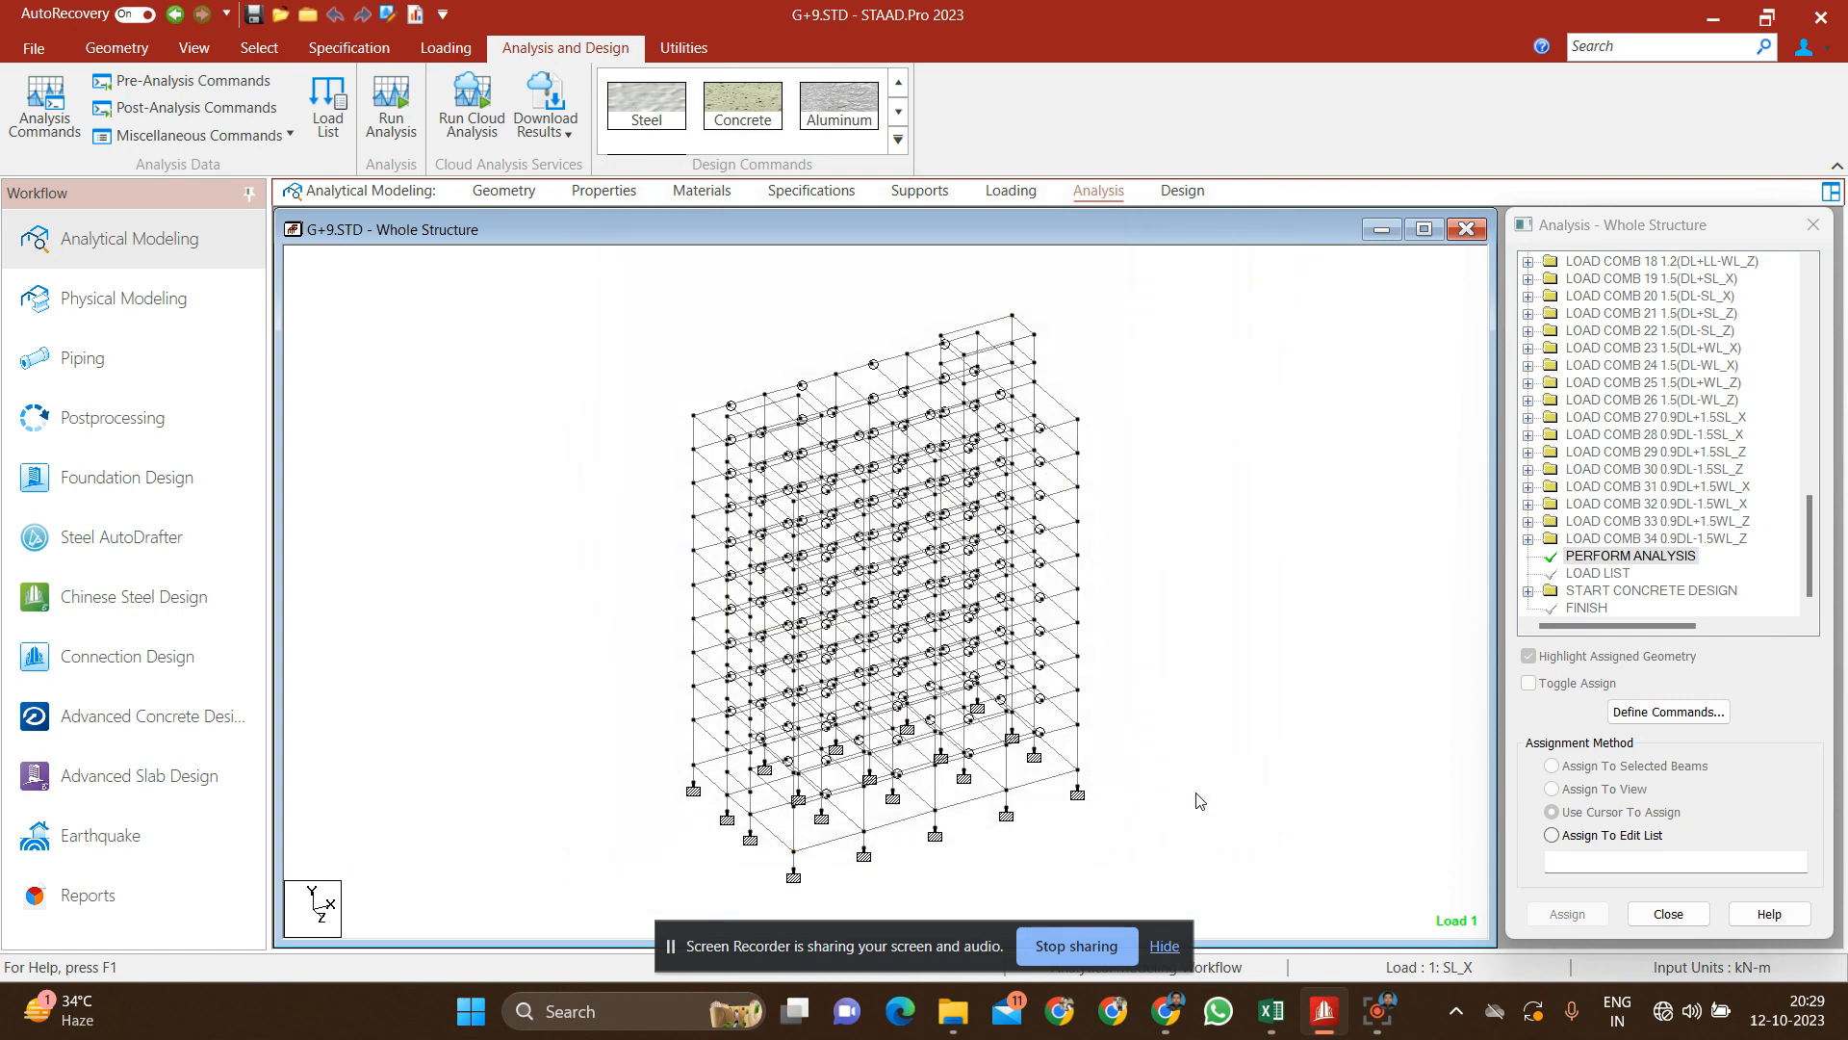